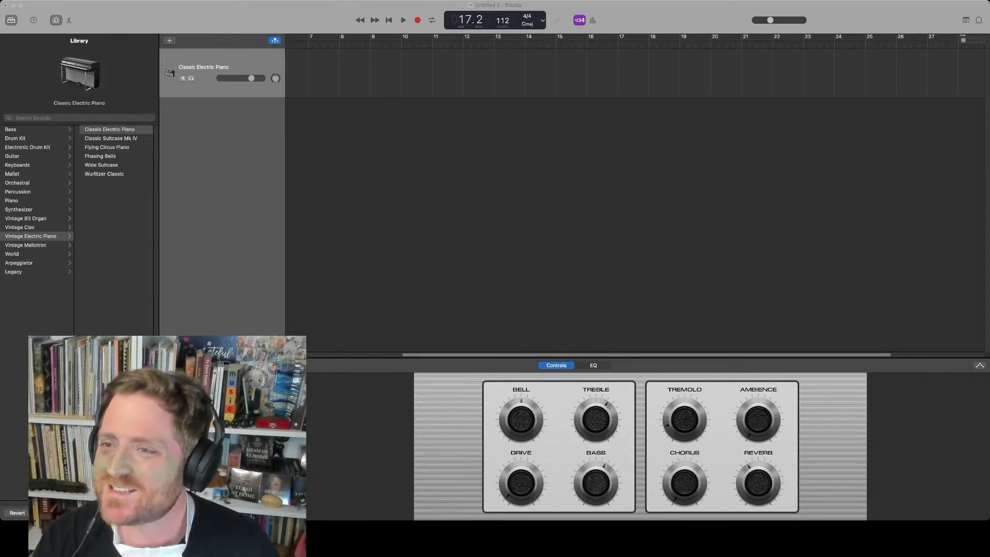
key(super+Tab)
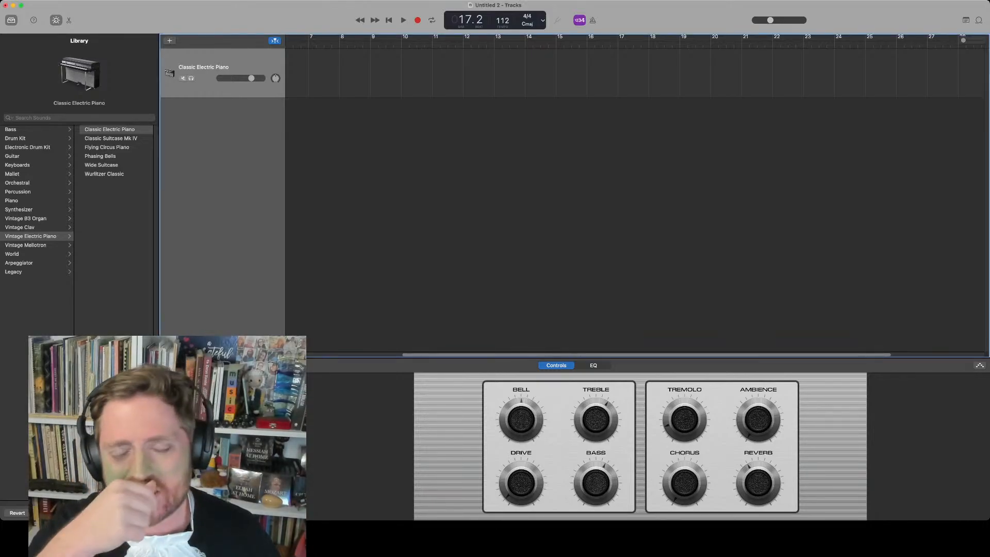
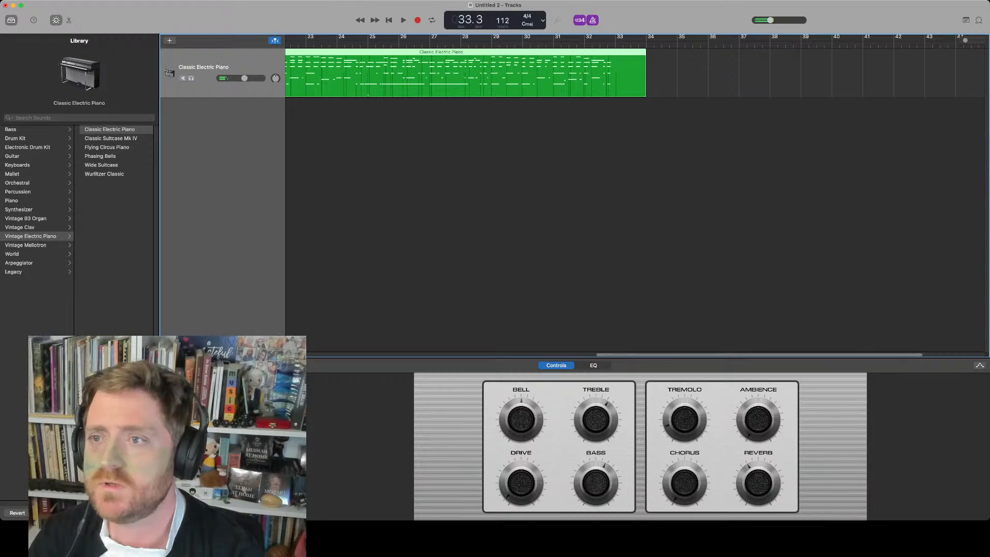
Trim the end of the Classic Electric Piano region back to bar 33 and play it from the start
drag(645, 85, 614, 85)
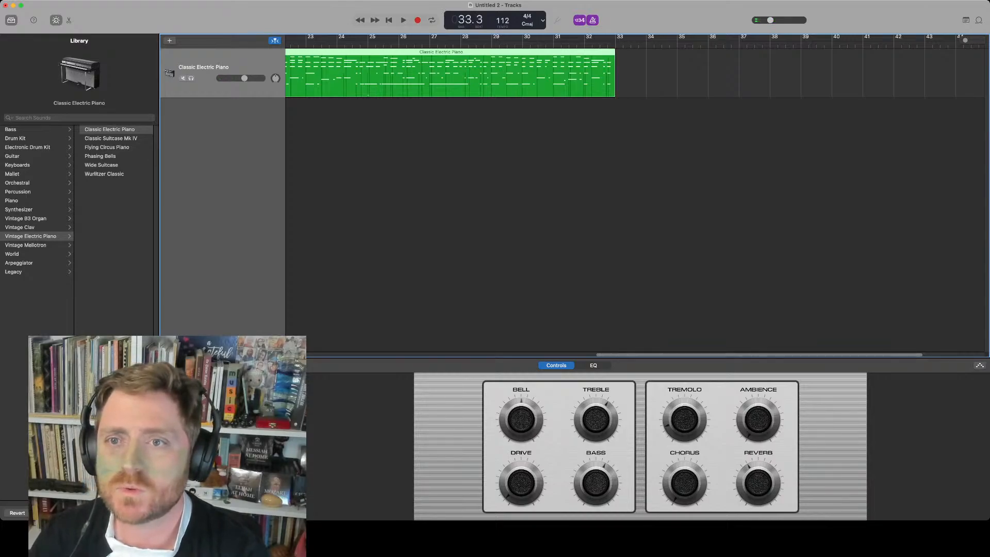
key(Return)
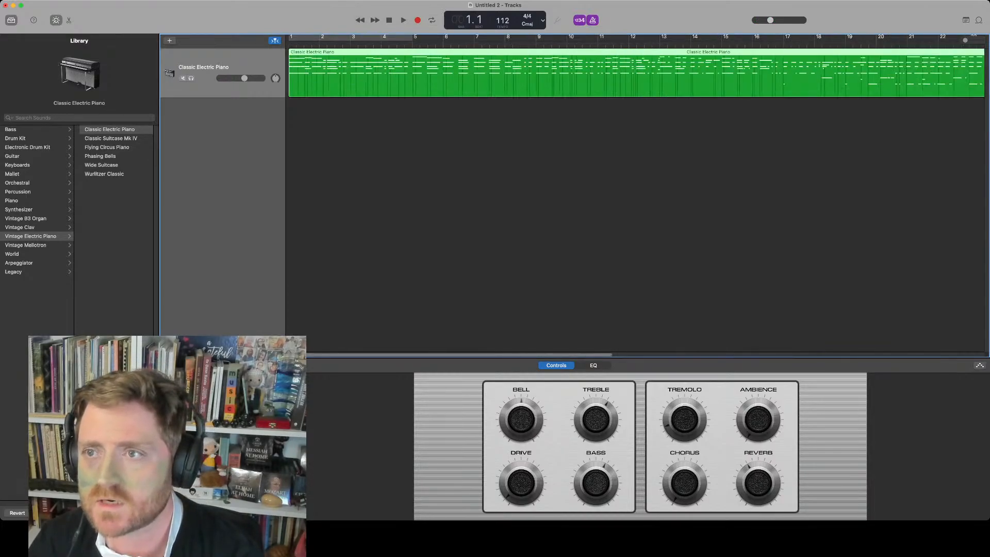
key(k)
key(space)
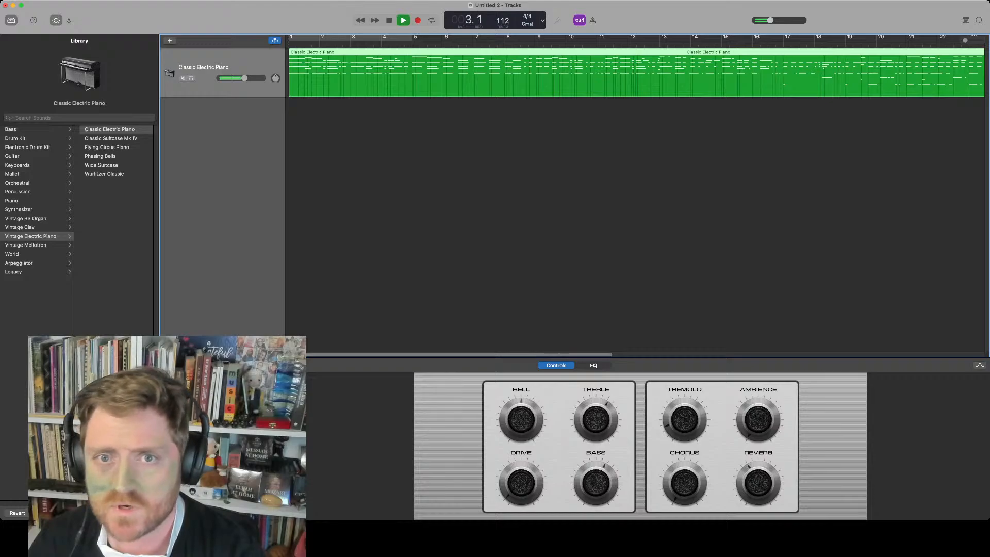
key(space)
Open the region in the Piano Roll editor, undo the last edit, and audition the part
key(e)
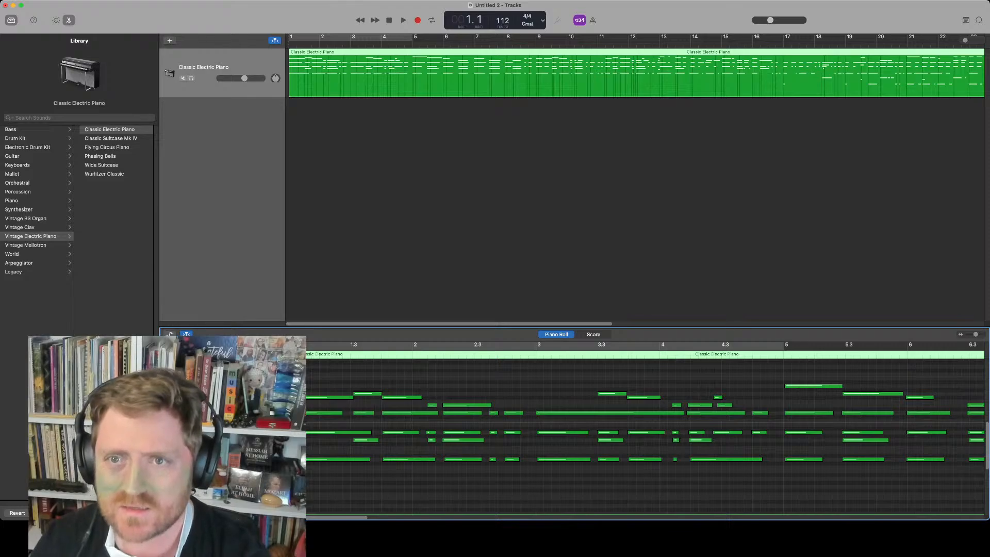
key(super+z)
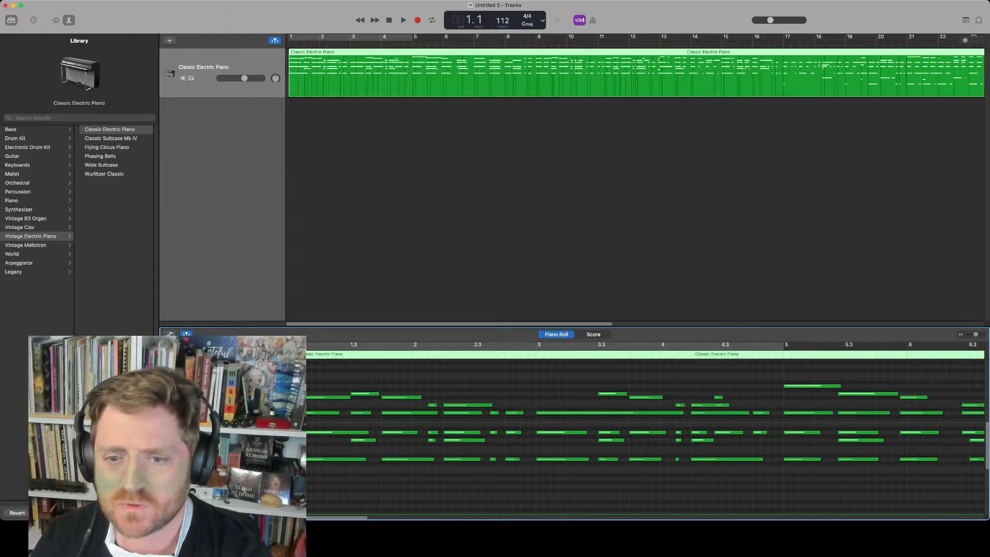
key(space)
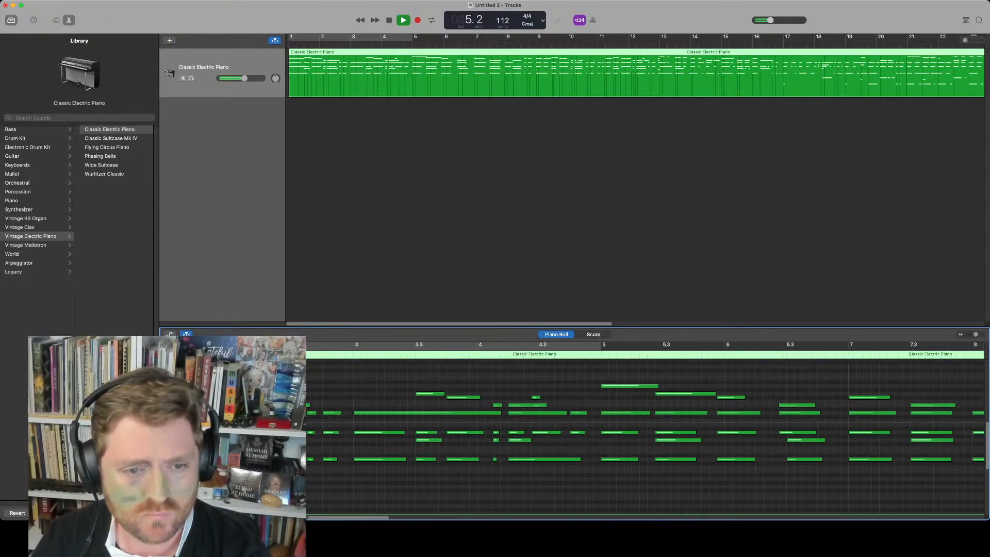
key(space)
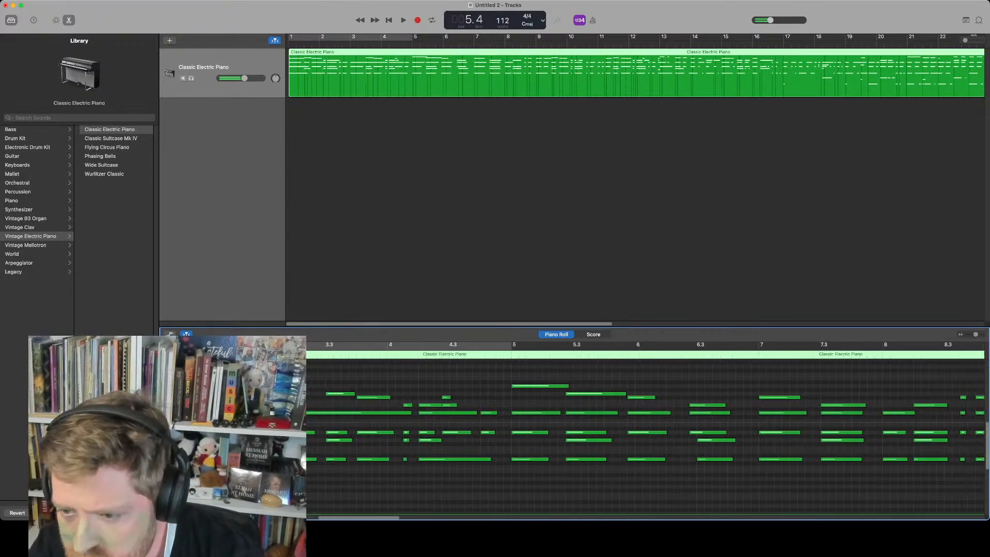
Select the chord notes at bar 5.3 in the Piano Roll and play them back
drag(591, 380, 598, 459)
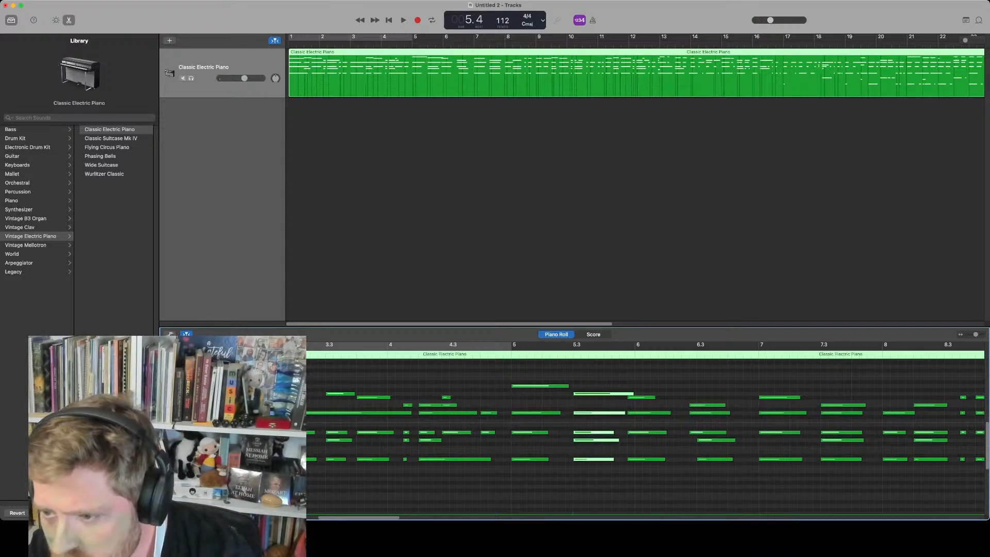
key(space)
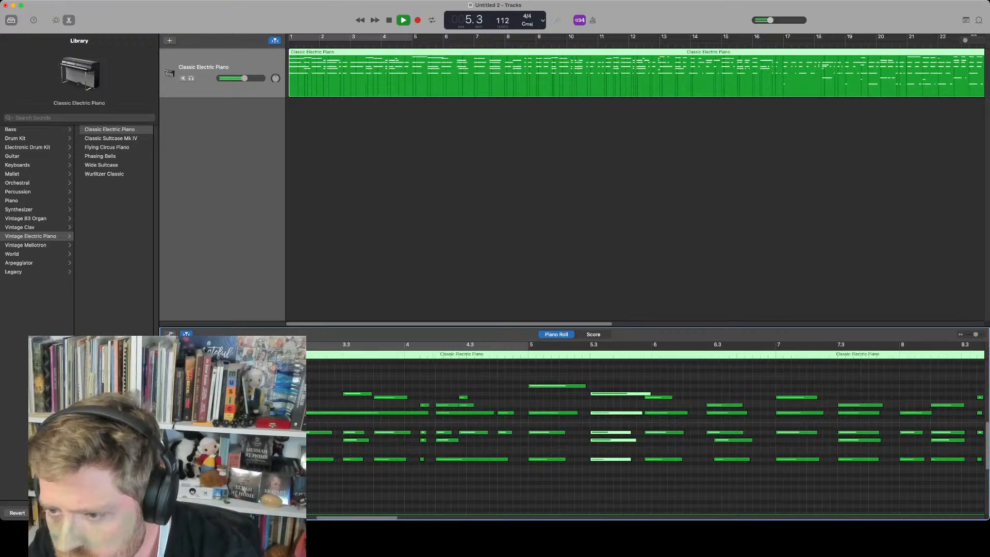
key(space)
Select the chord notes around bars 6 and 6.3 in the Piano Roll and audition the passage
drag(651, 383, 666, 476)
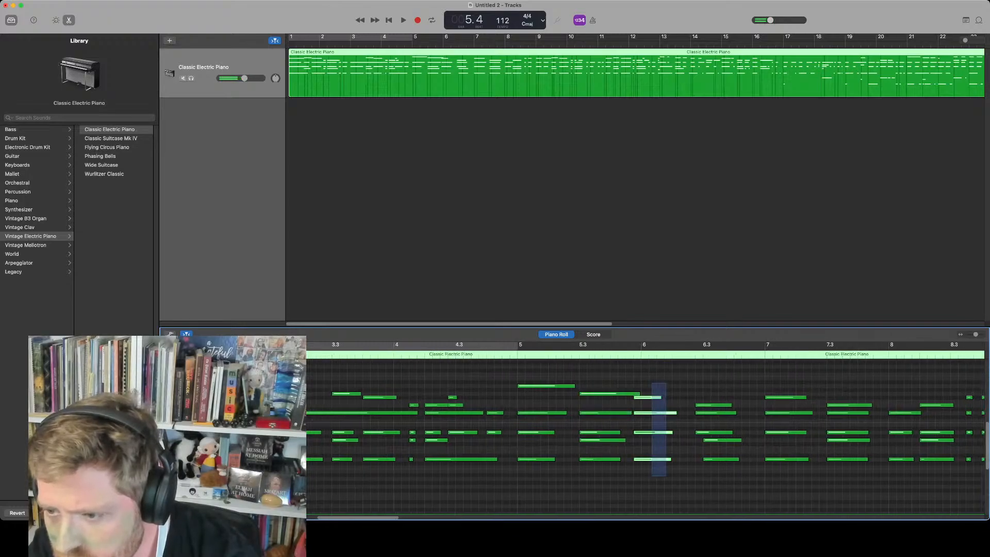
click(666, 475)
drag(654, 374, 669, 456)
drag(712, 379, 723, 433)
key(space)
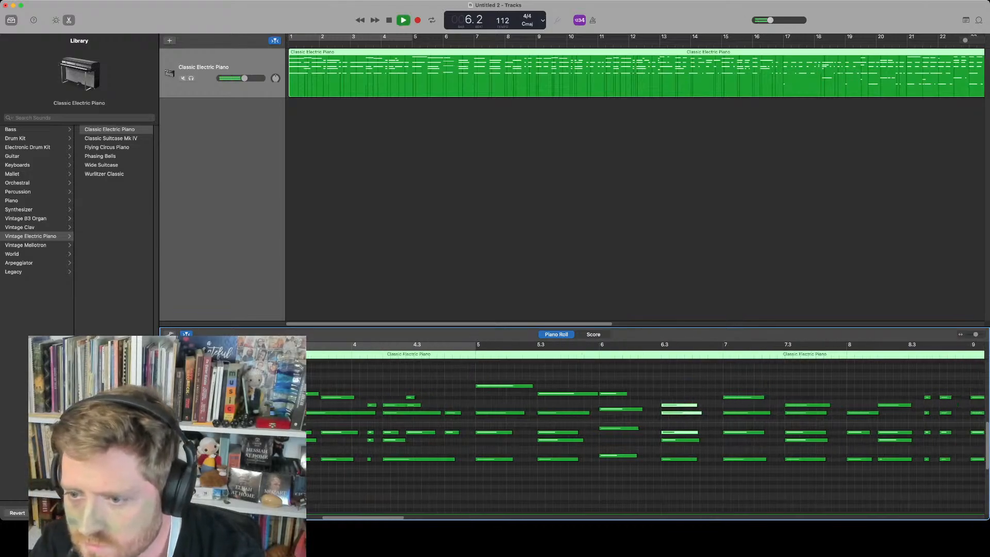
key(space)
Move the selected chord at bar 6 down a semitone and replay the passage from the start
drag(558, 373, 590, 498)
drag(564, 455, 564, 459)
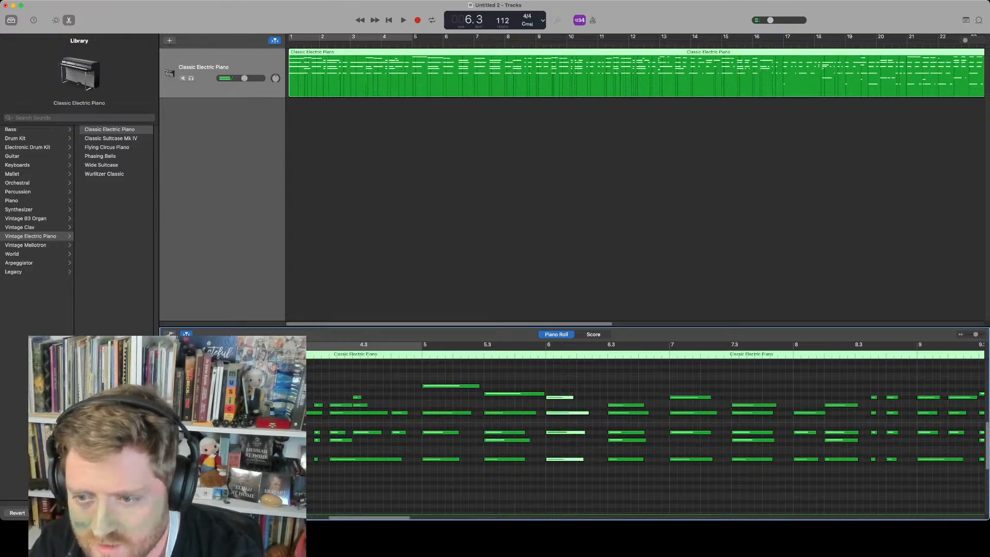
key(comma)
key(space)
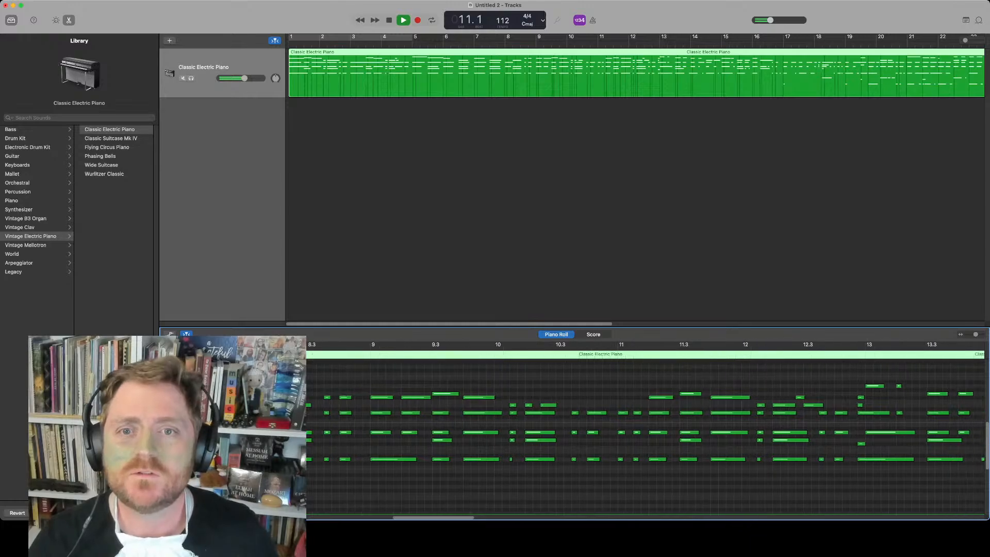
key(space)
Add an audio track and lower its volume slightly
click(216, 72)
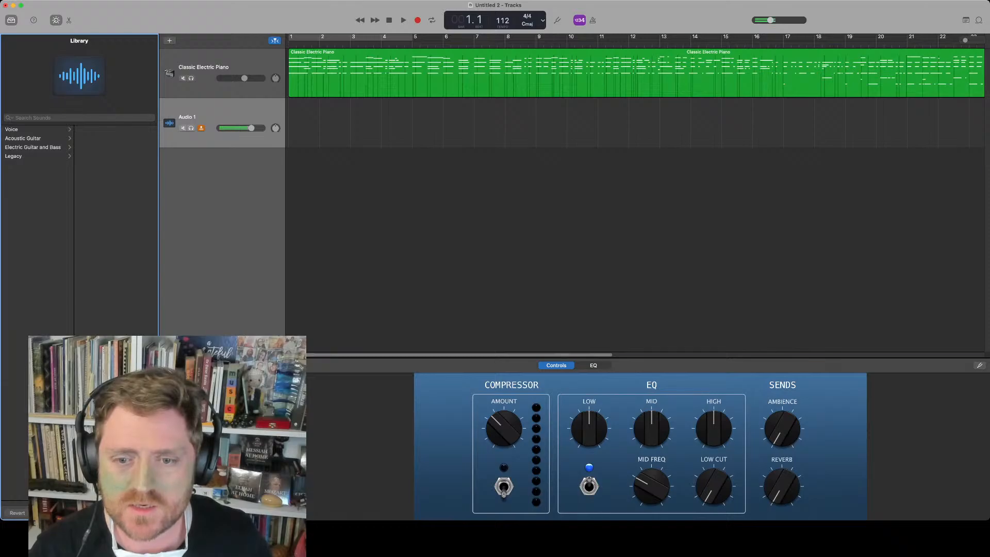
drag(251, 128, 239, 128)
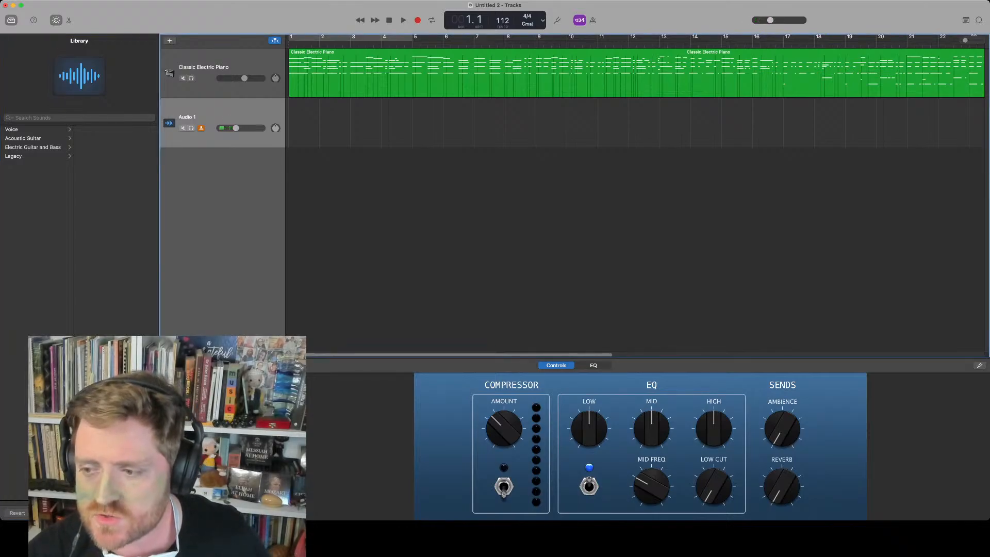
click(233, 438)
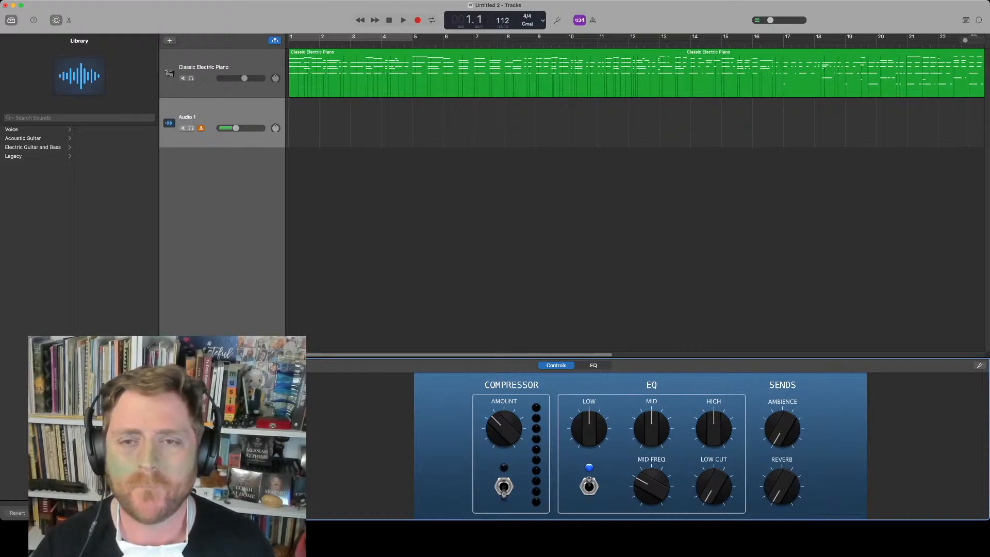
Record a vocal take of about 8 bars on the Audio 1 track
key(r)
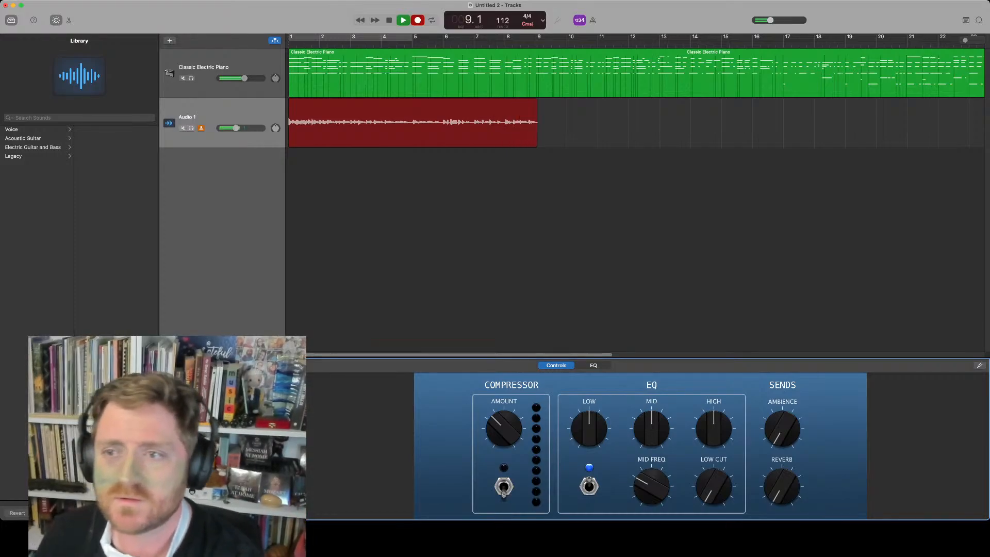
key(space)
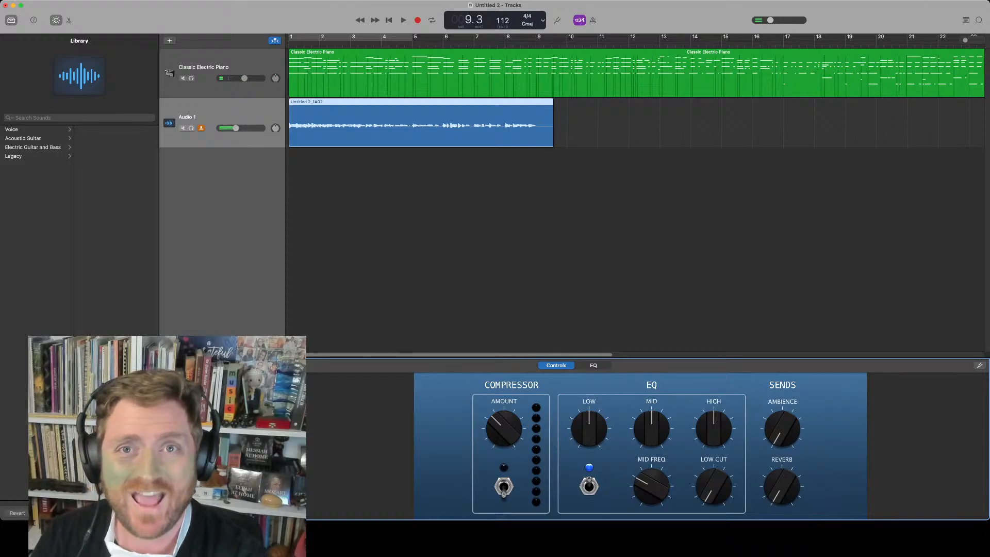
Trim the end of the recorded audio region slightly and return to the start
click(421, 124)
drag(552, 139, 543, 139)
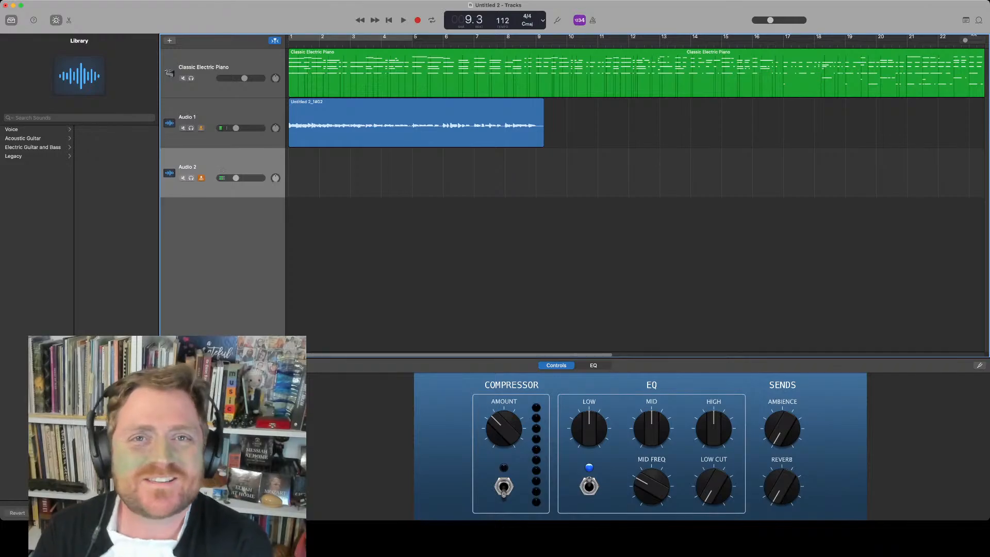
key(Return)
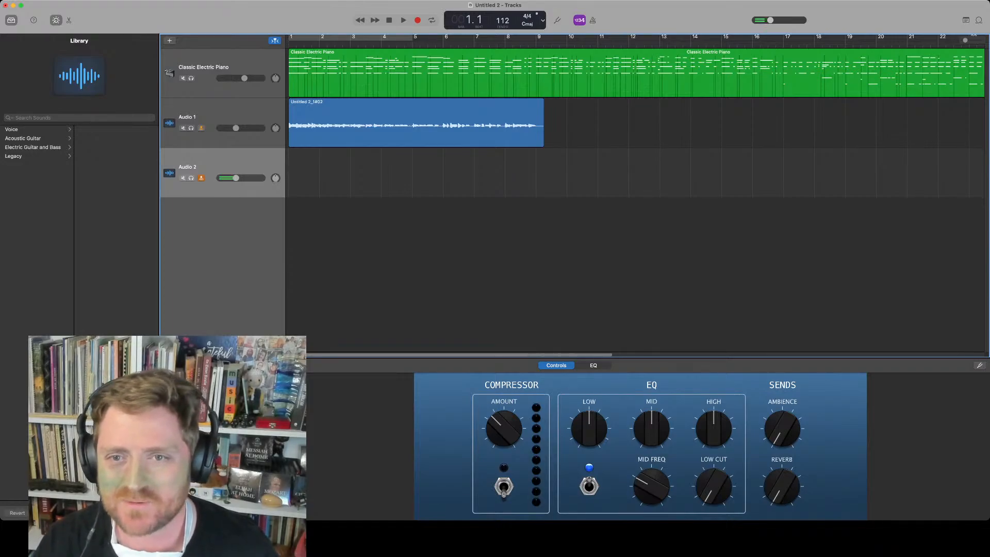
Record a second take on the Audio 2 track and play it back from the start
key(r)
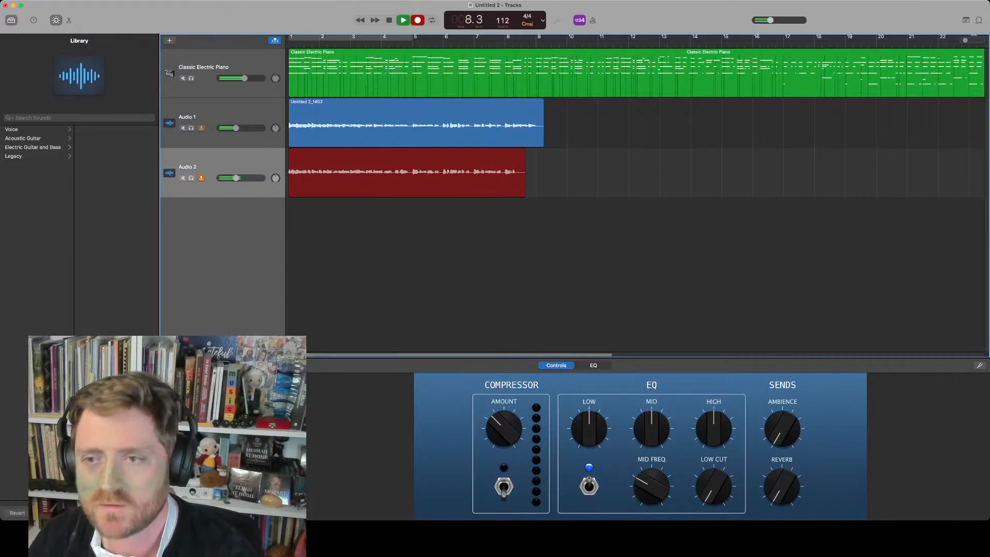
key(space)
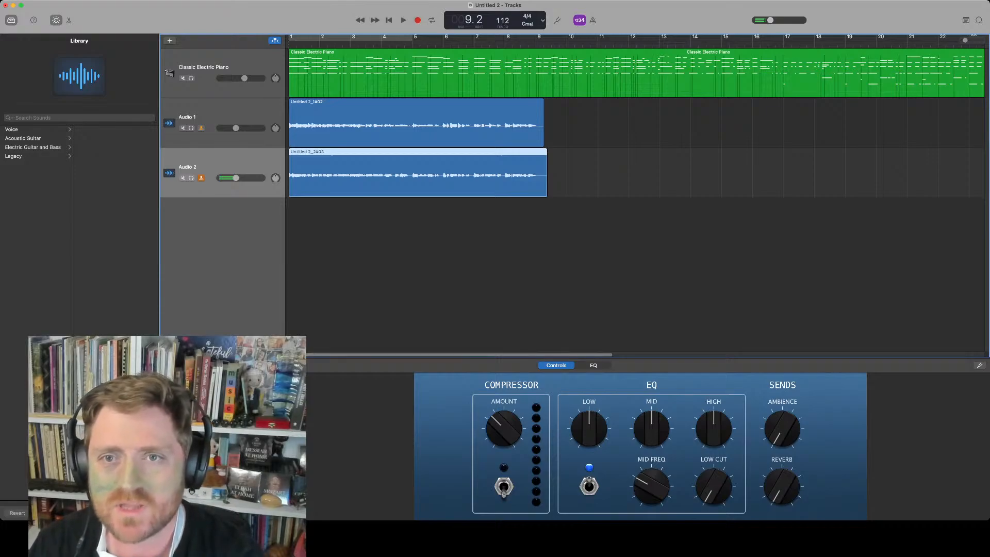
key(Return)
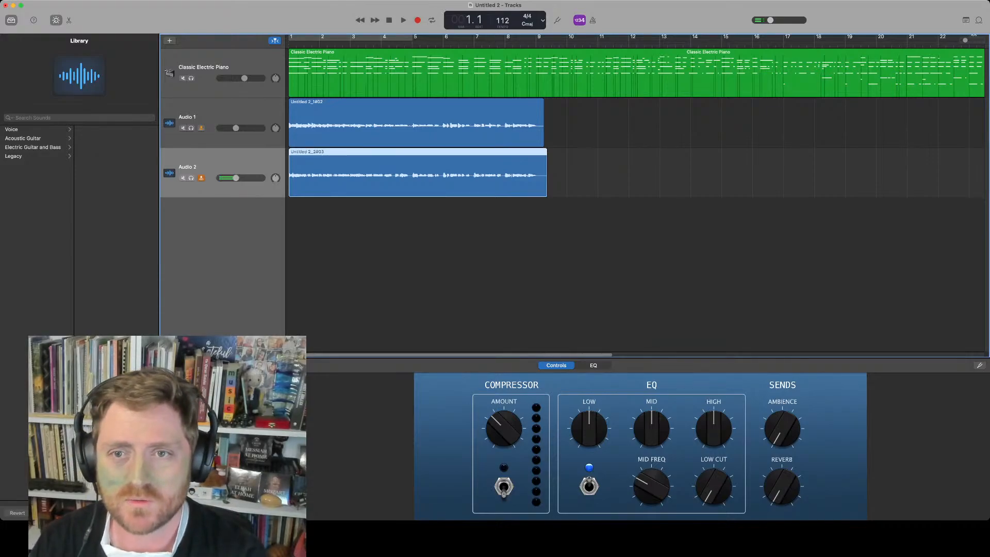
key(space)
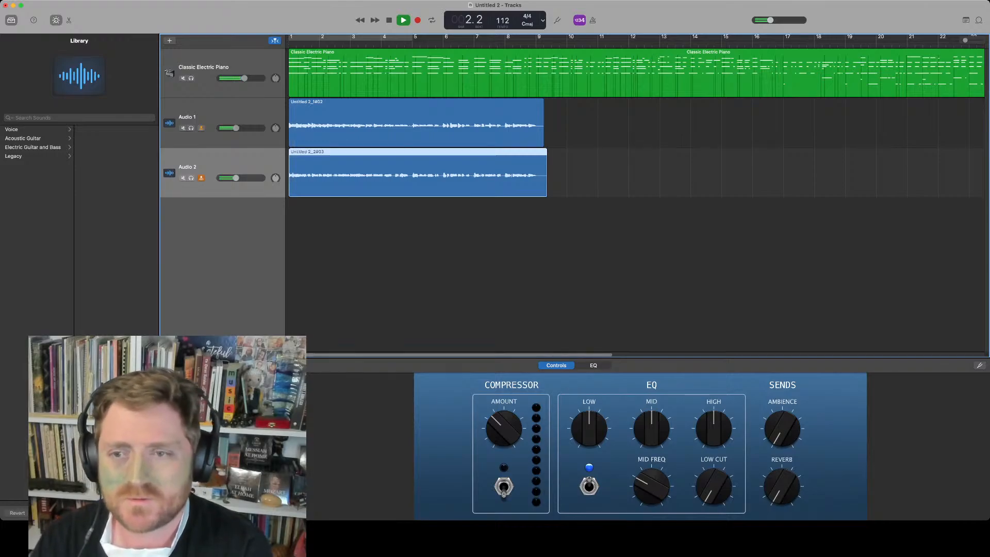
key(space)
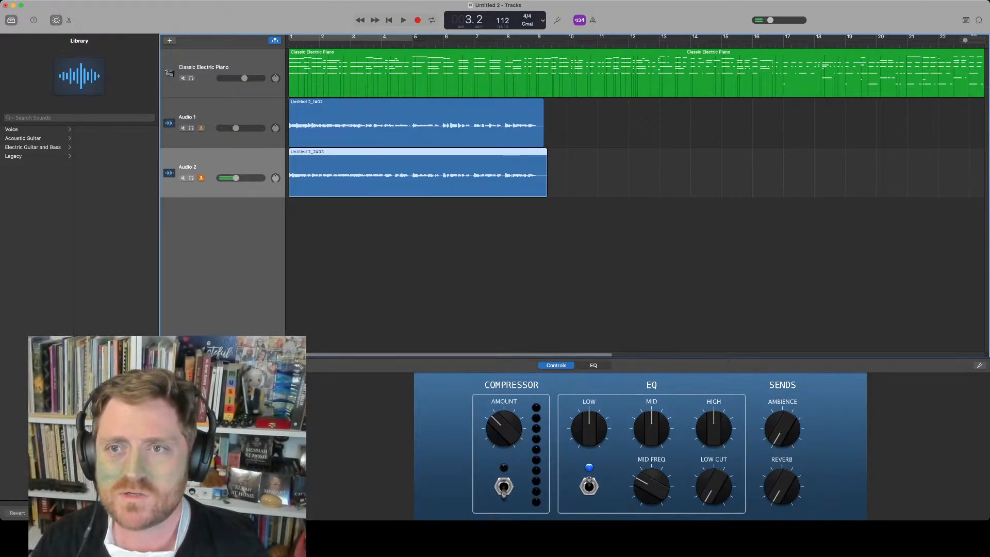
Replay the arrangement from the start to compare both takes with the piano
key(Return)
key(space)
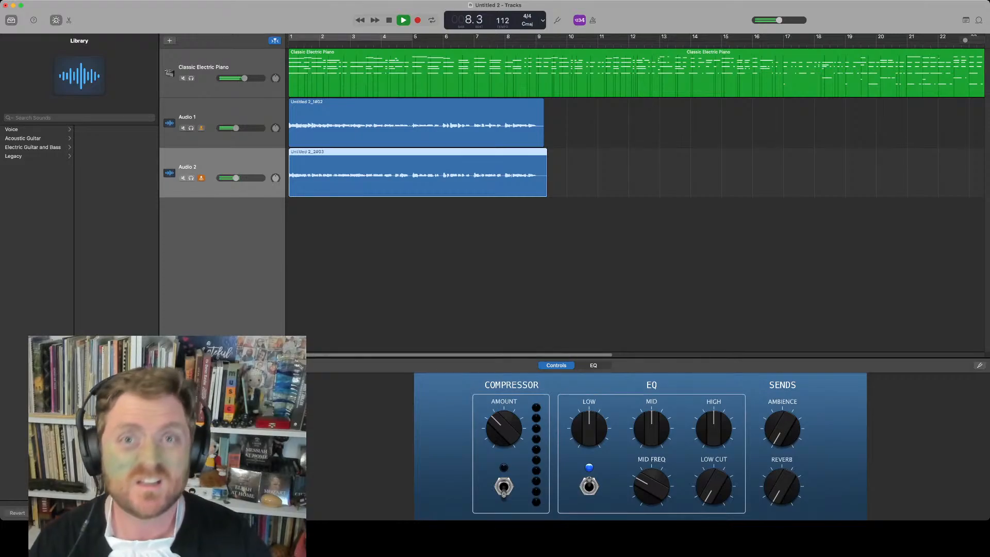
key(space)
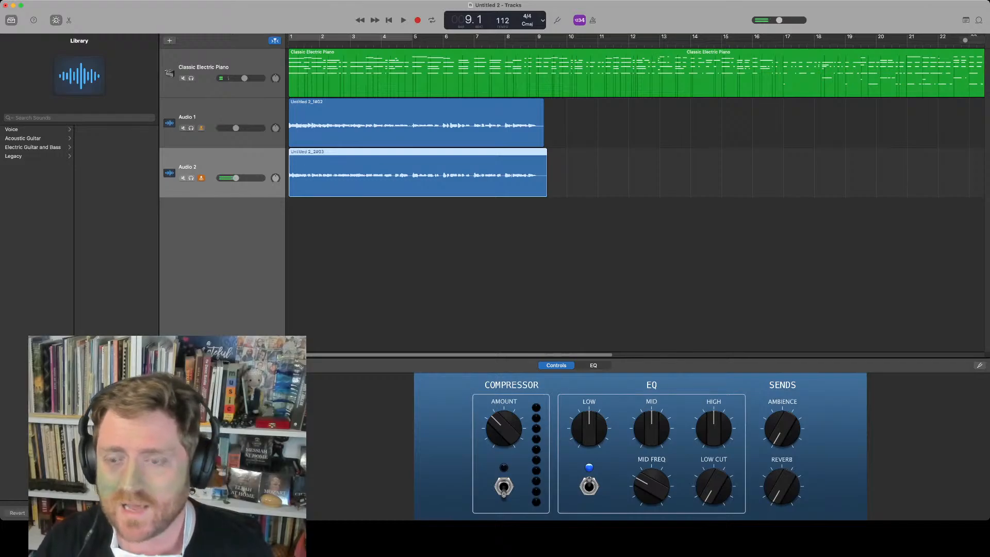
Disarm recording on Audio 2 and raise its EQ Low, Mid and High knobs slightly
click(201, 178)
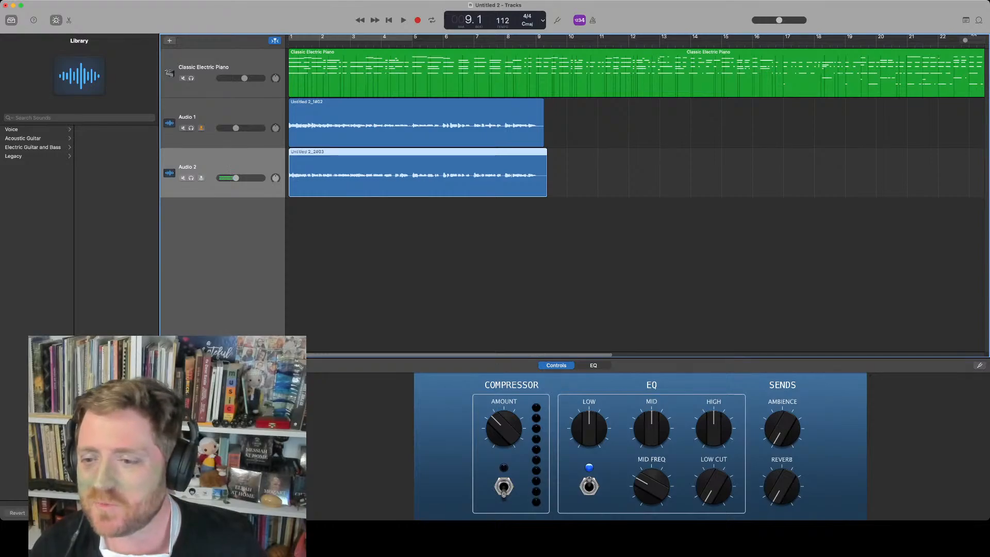
drag(588, 429, 588, 418)
drag(651, 428, 650, 420)
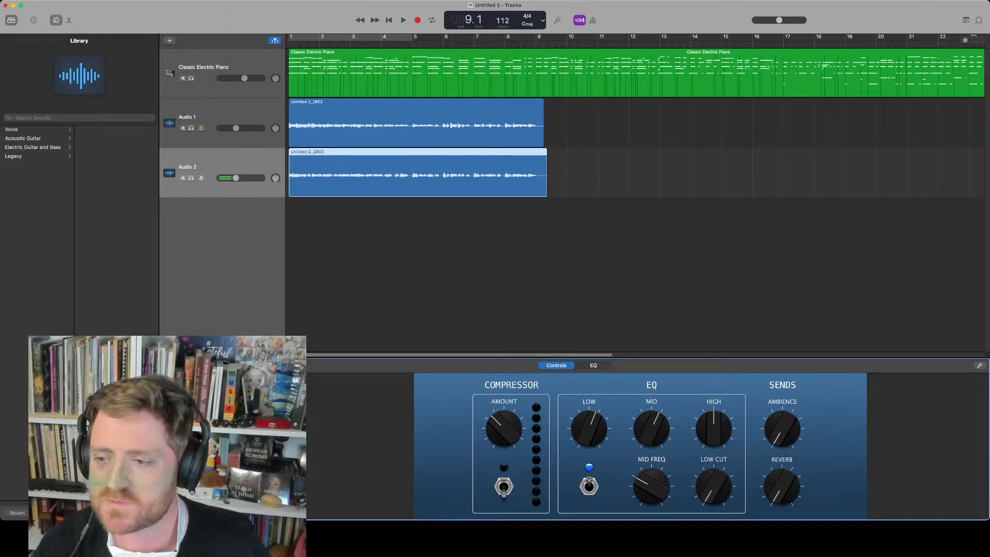
drag(713, 428, 713, 420)
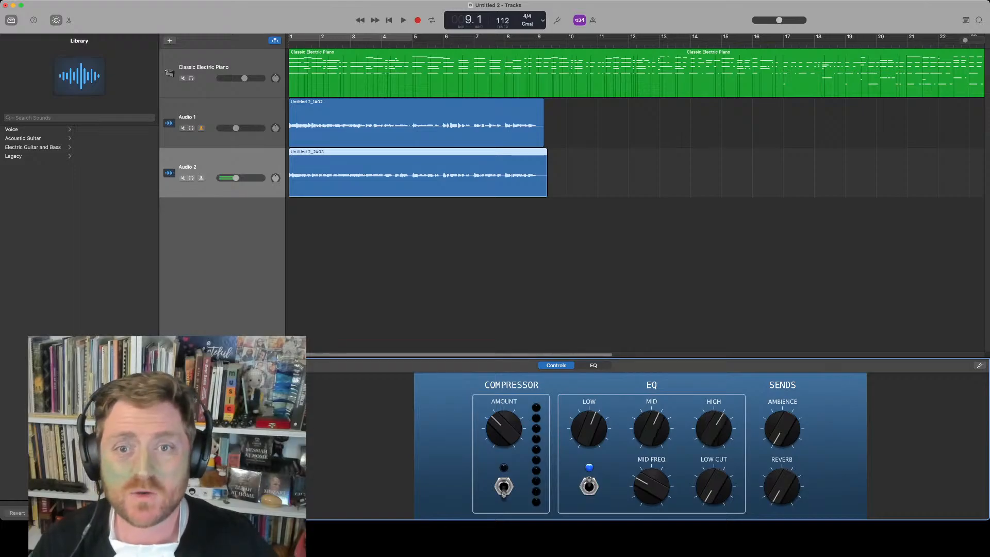
Select Audio 1, disarm its recording, and raise its EQ Low, Mid and High knobs slightly
click(207, 117)
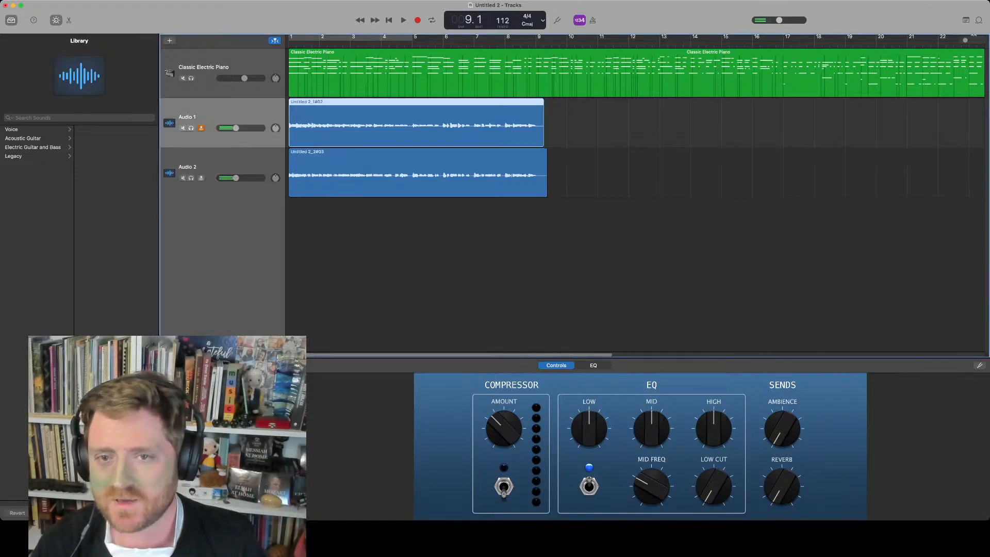
drag(589, 428, 589, 420)
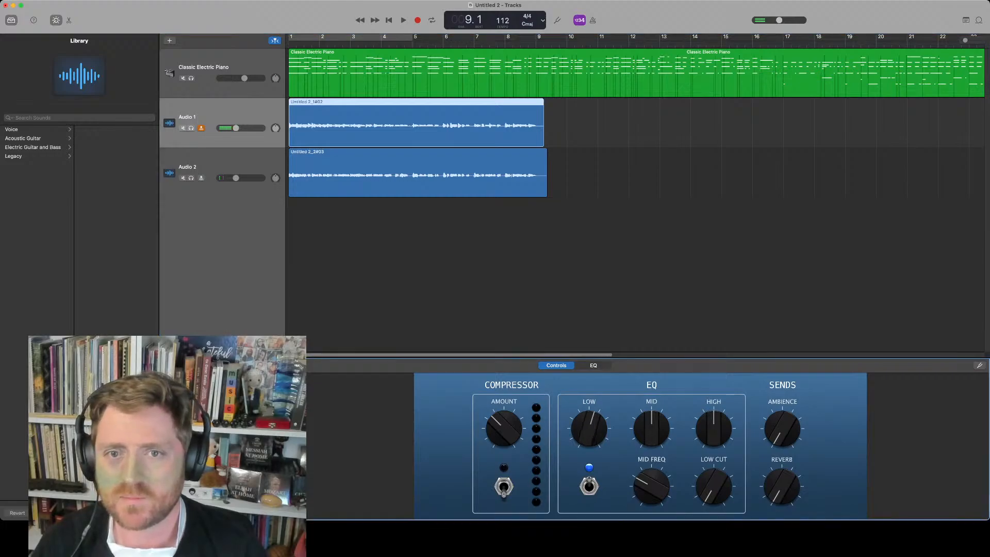
click(201, 128)
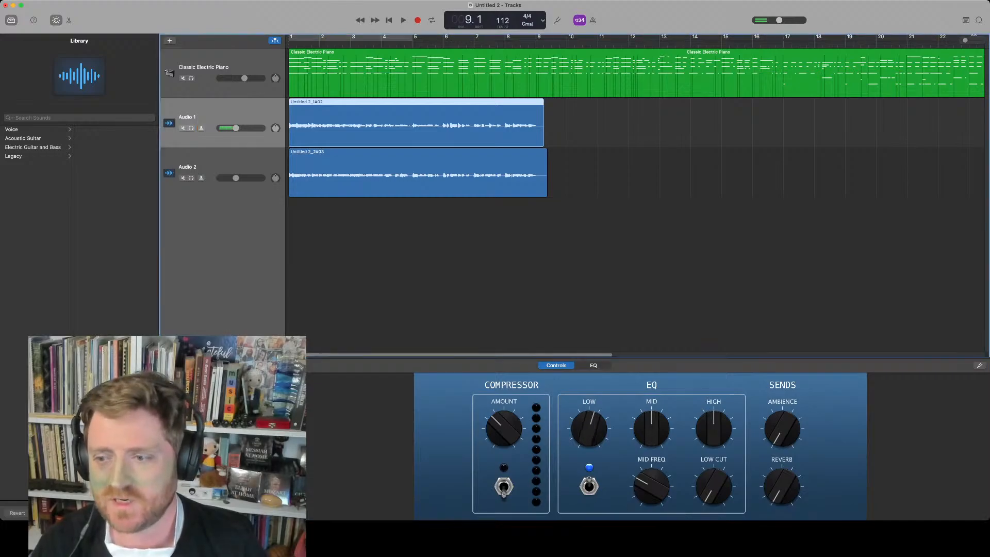
drag(651, 429, 650, 420)
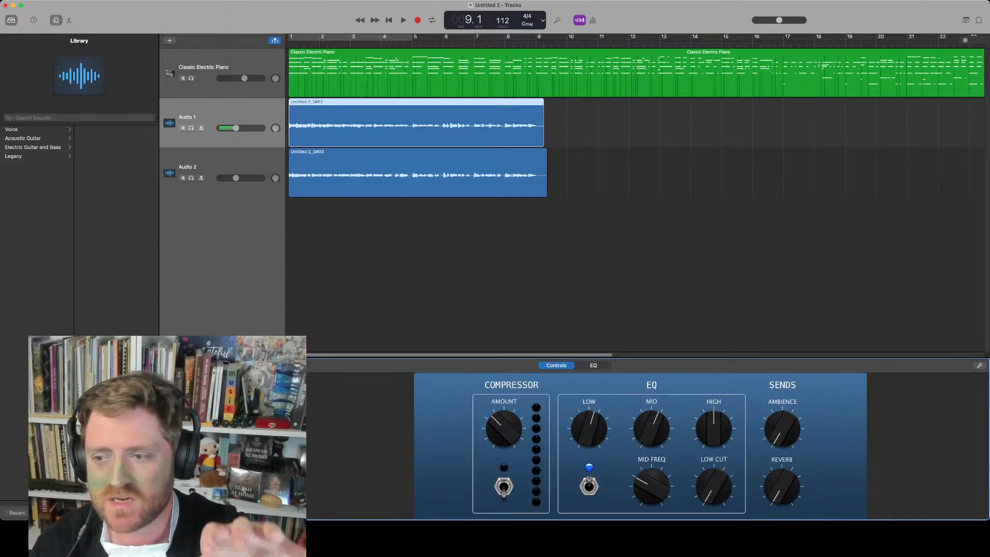
drag(713, 428, 713, 420)
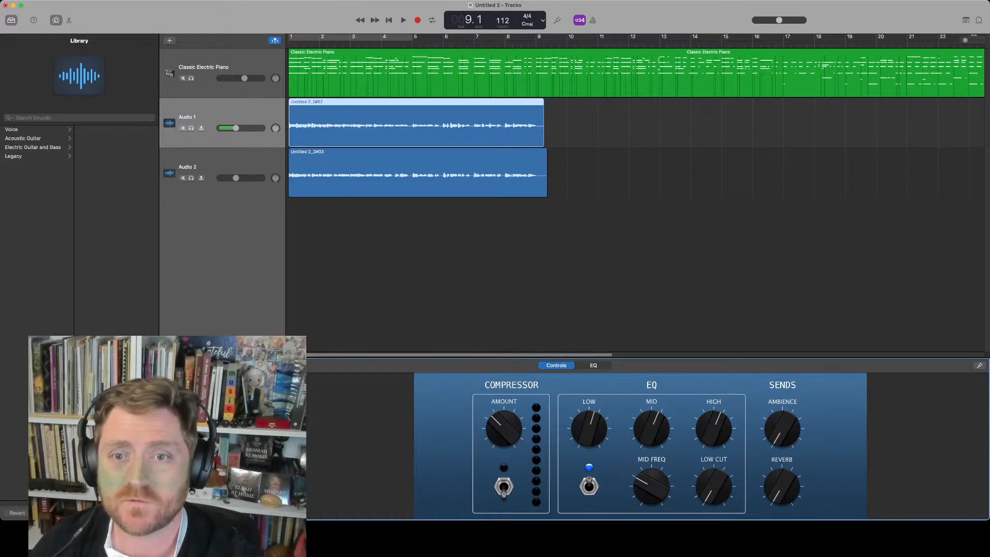
Nudge Audio 1's pan knob slightly and play the arrangement back from the start
drag(276, 128, 275, 132)
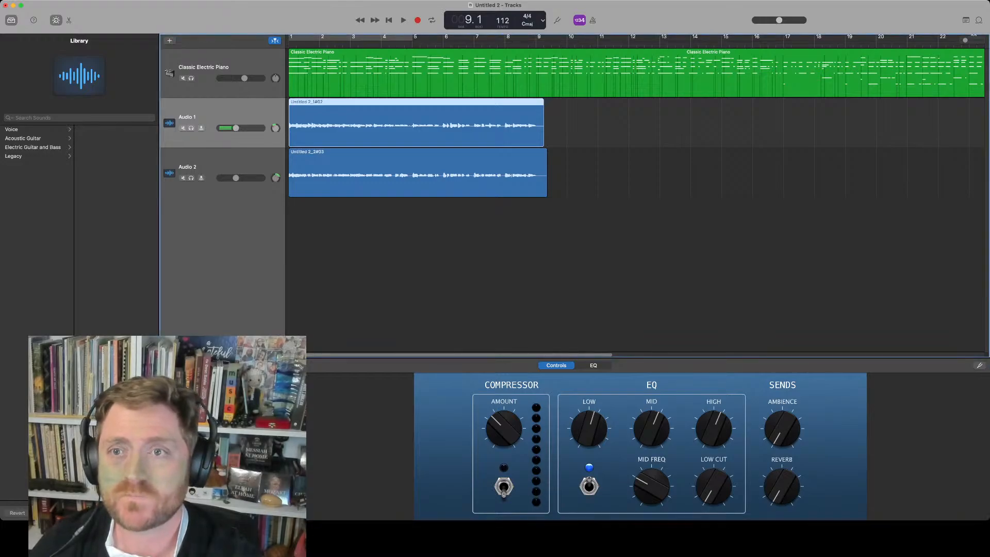
key(Return)
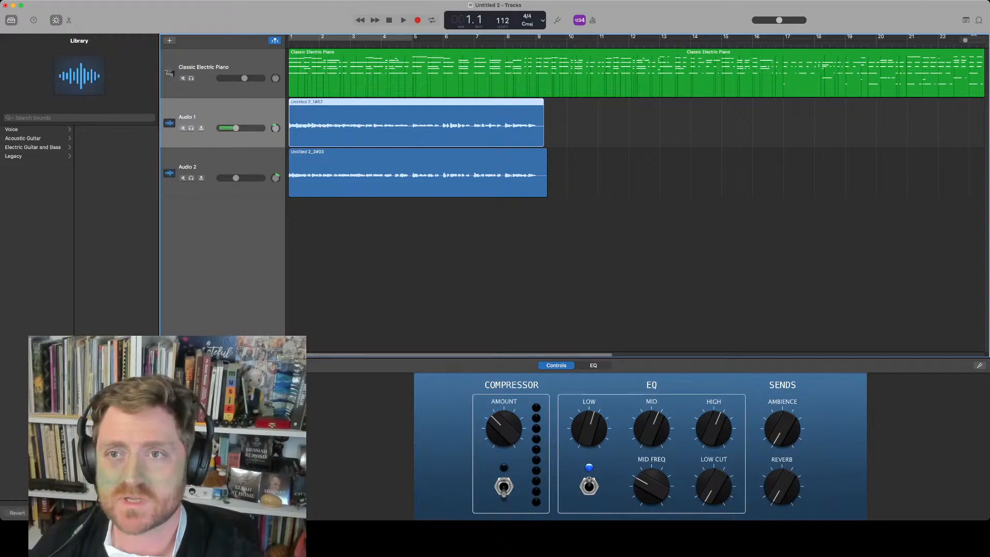
key(space)
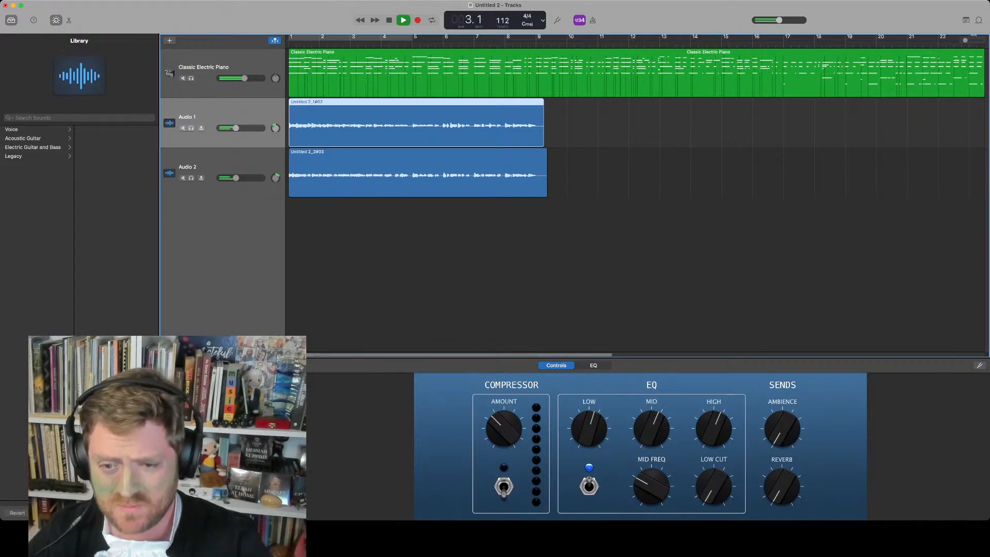
key(space)
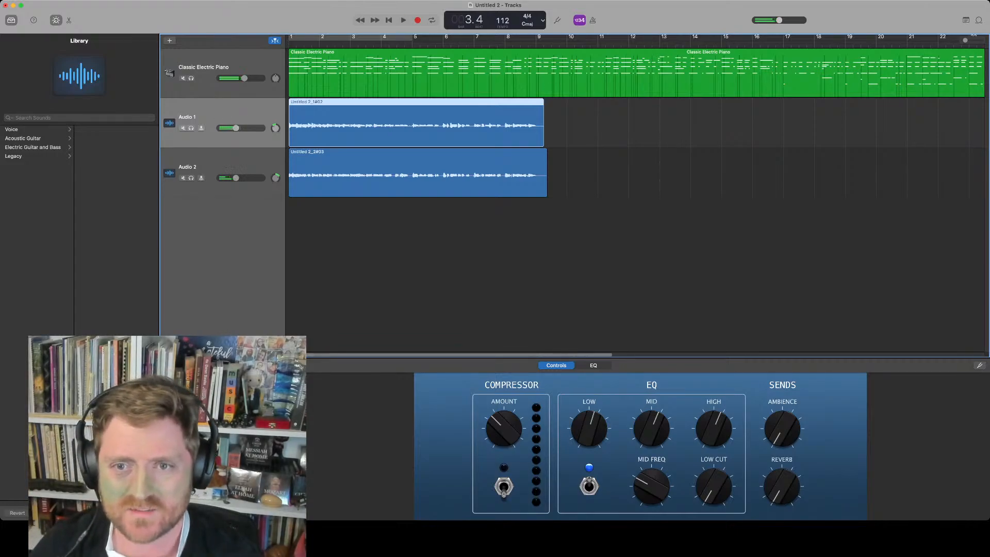
Add a new audio track with Audio 2's settings and record a third take on it from the start
key(Down)
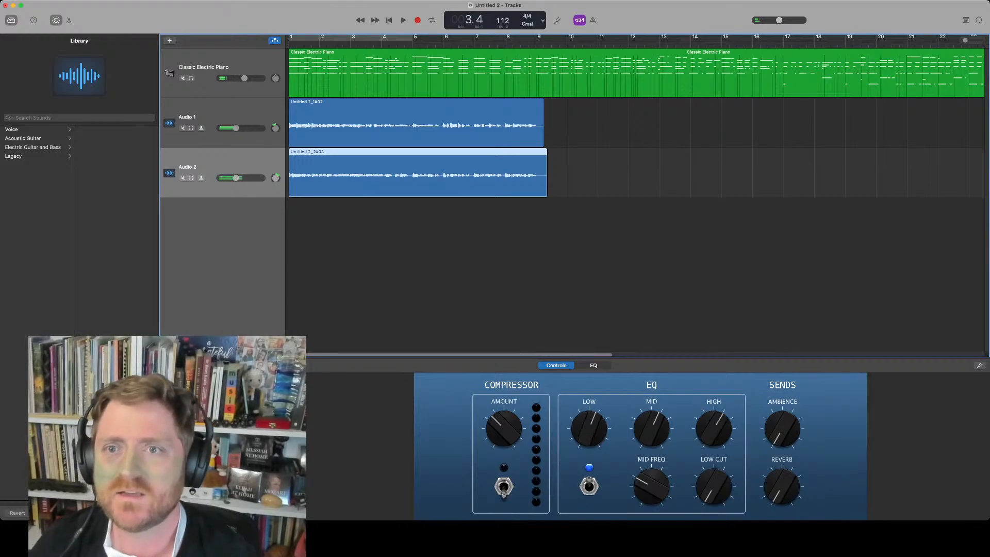
key(super+d)
key(Return)
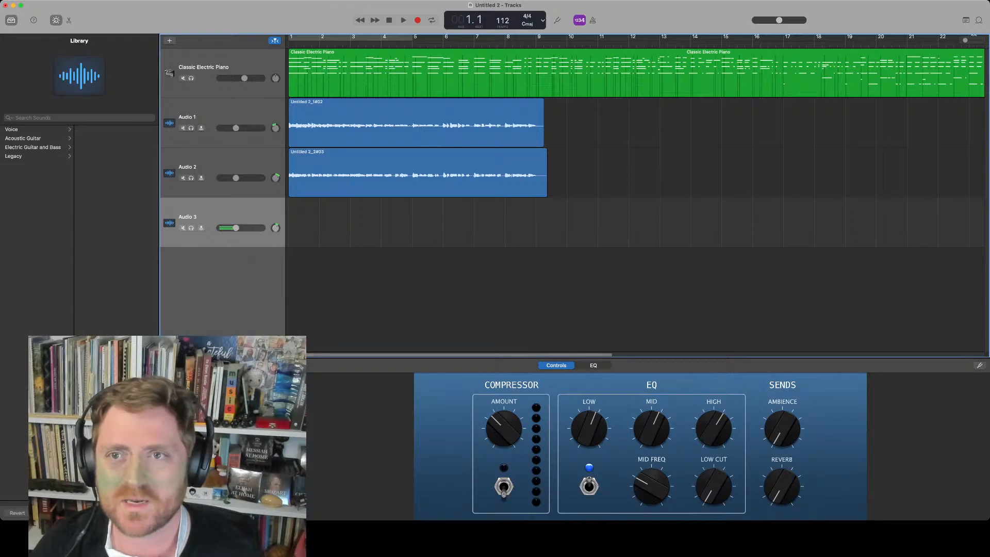
key(r)
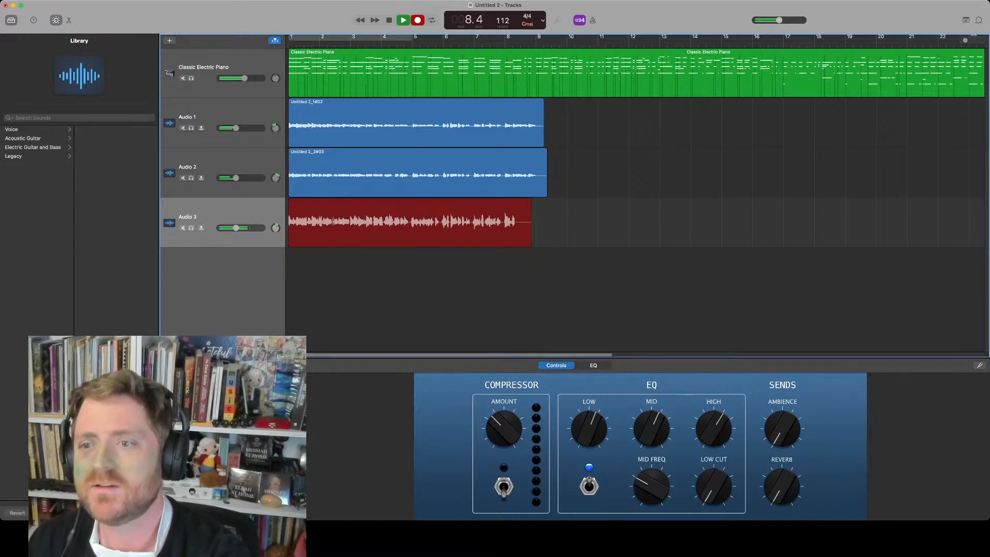
key(space)
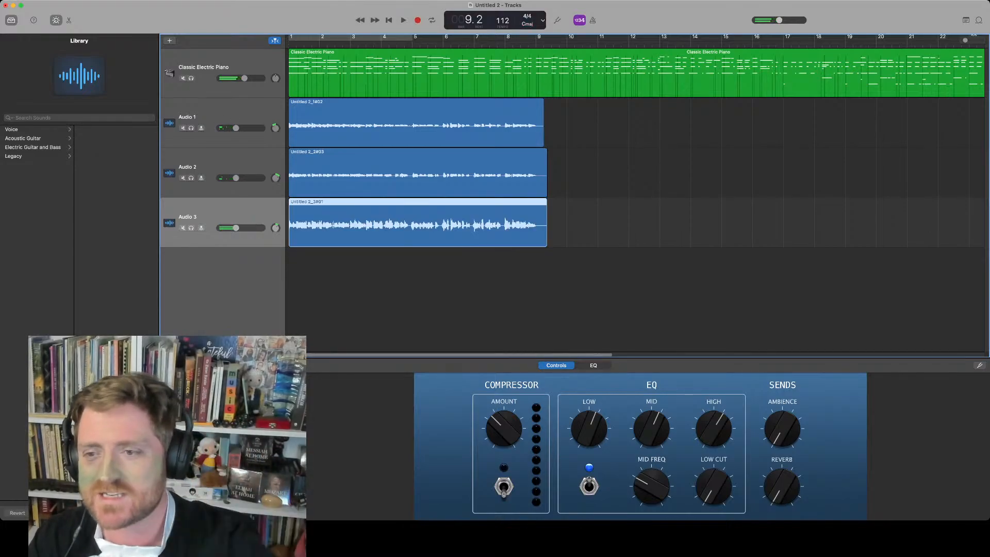
Trim the ends of the three audio regions so they all finish at the same point
drag(554, 260, 545, 178)
drag(545, 236, 542, 236)
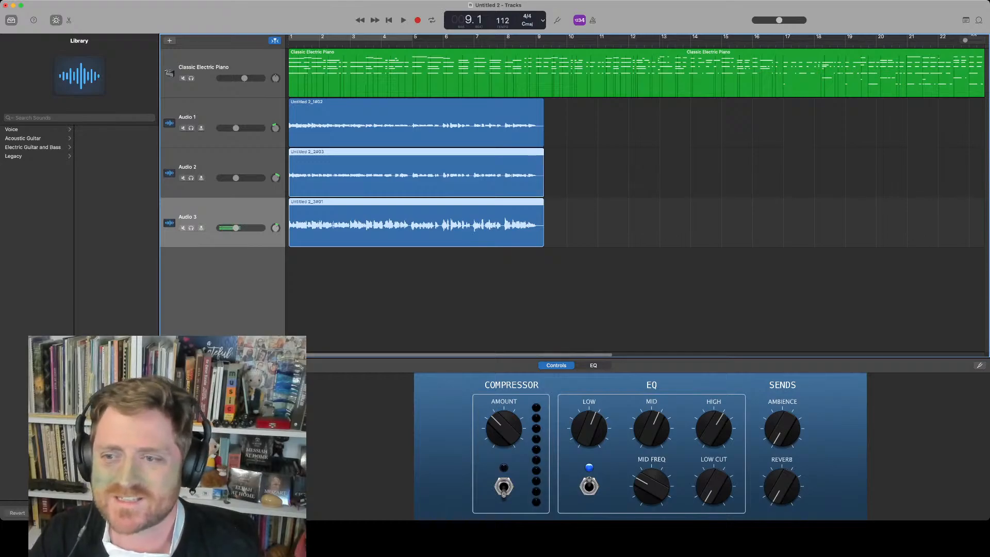
drag(562, 238, 540, 103)
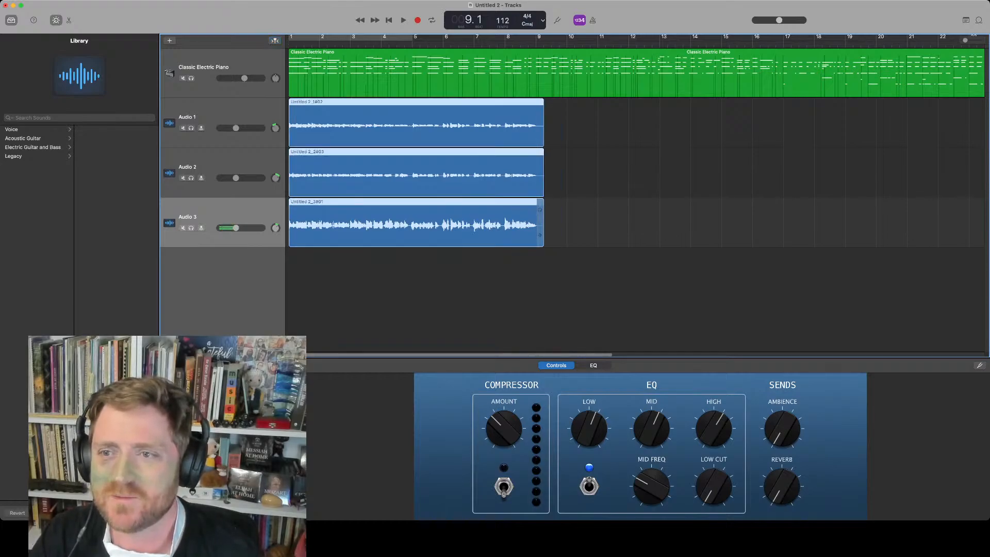
drag(541, 236, 535, 236)
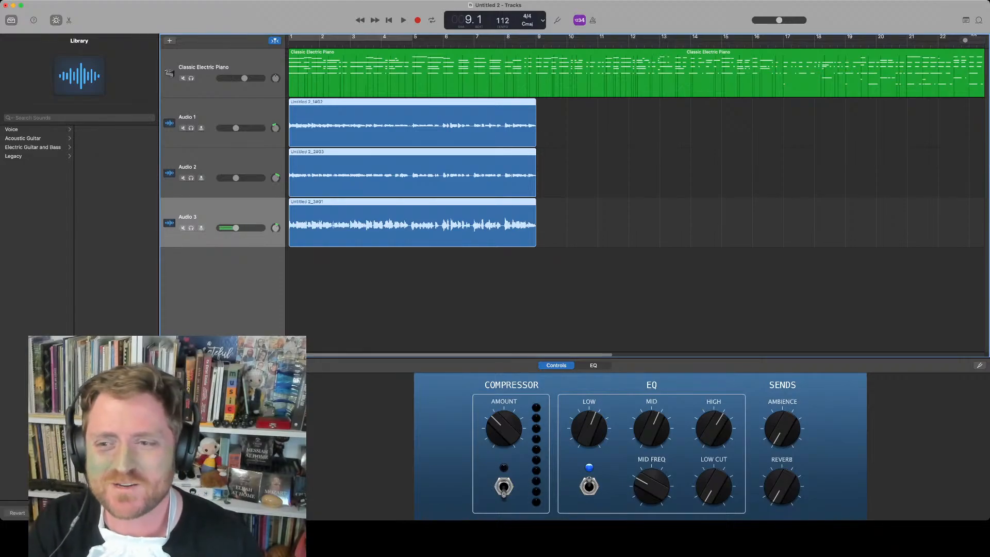
click(557, 294)
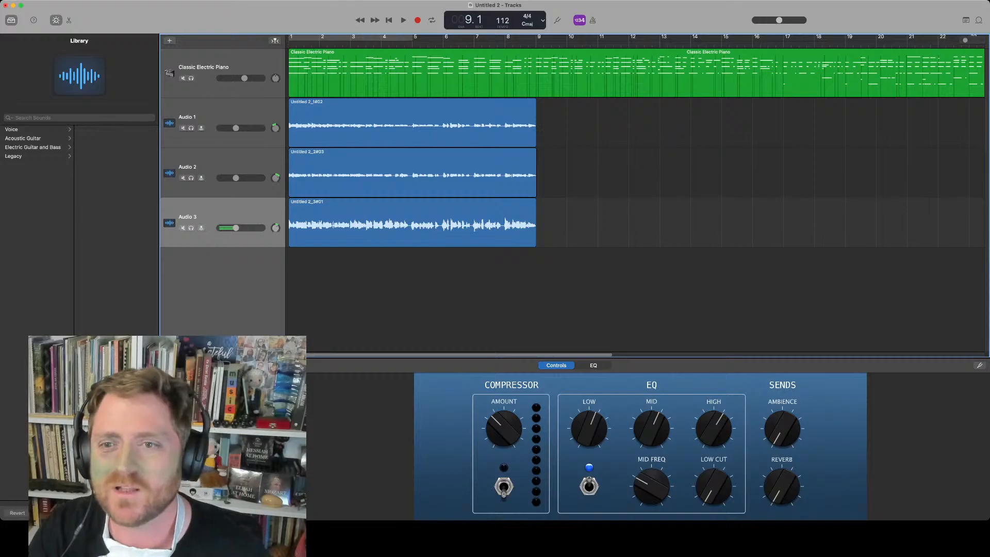
Move all regions, including the piano, about one bar later in the timeline
drag(407, 264, 390, 78)
drag(391, 116, 423, 116)
click(325, 273)
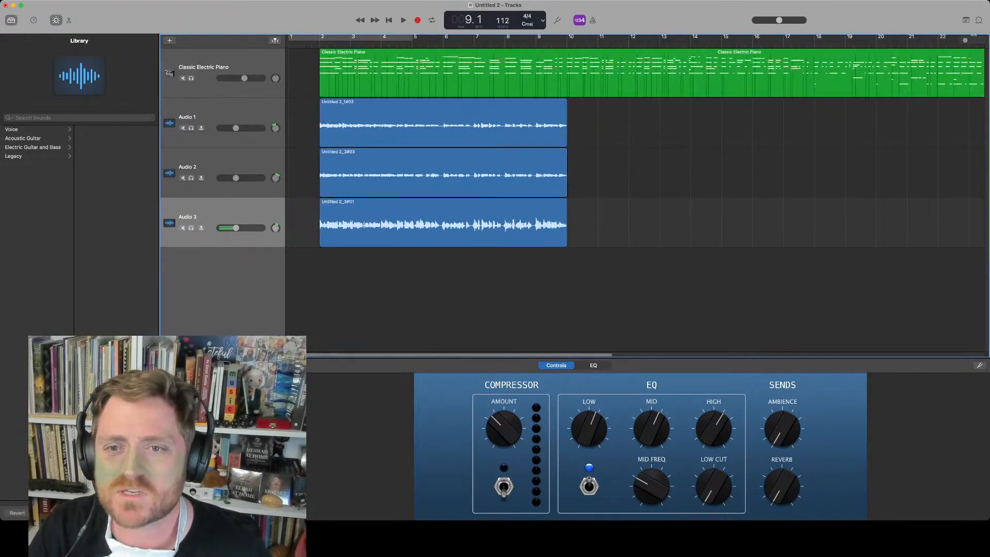
Extend the starts of the three audio regions slightly earlier
drag(326, 267, 312, 111)
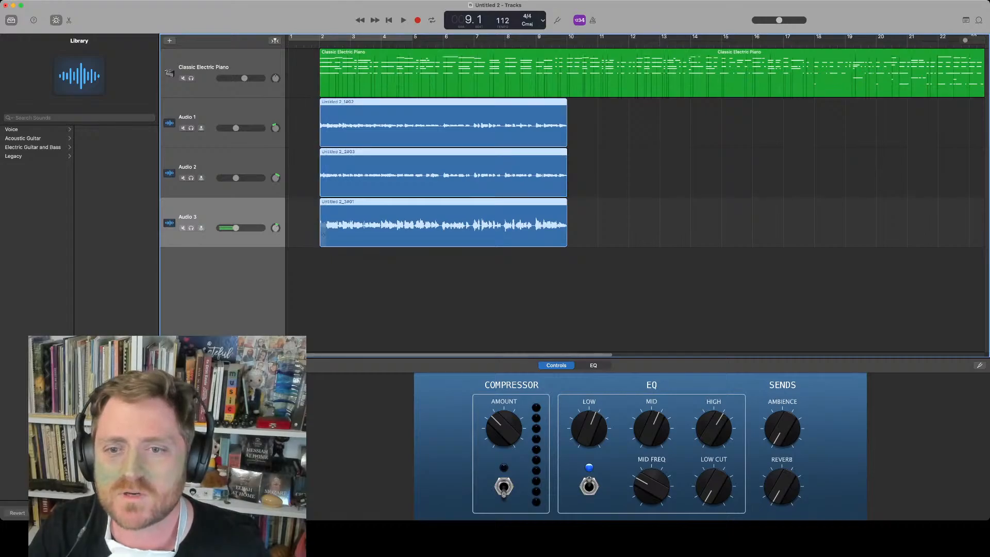
drag(319, 237, 316, 237)
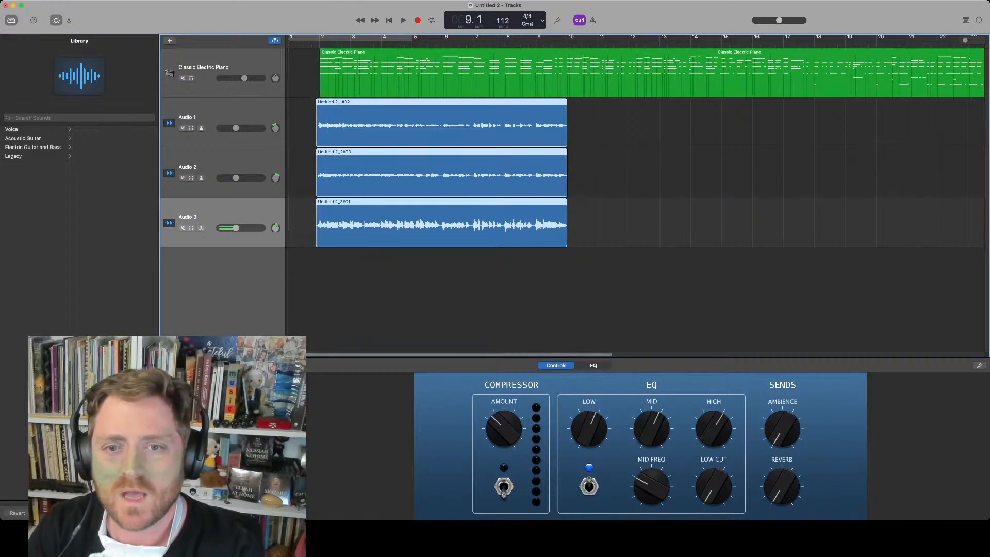
click(317, 237)
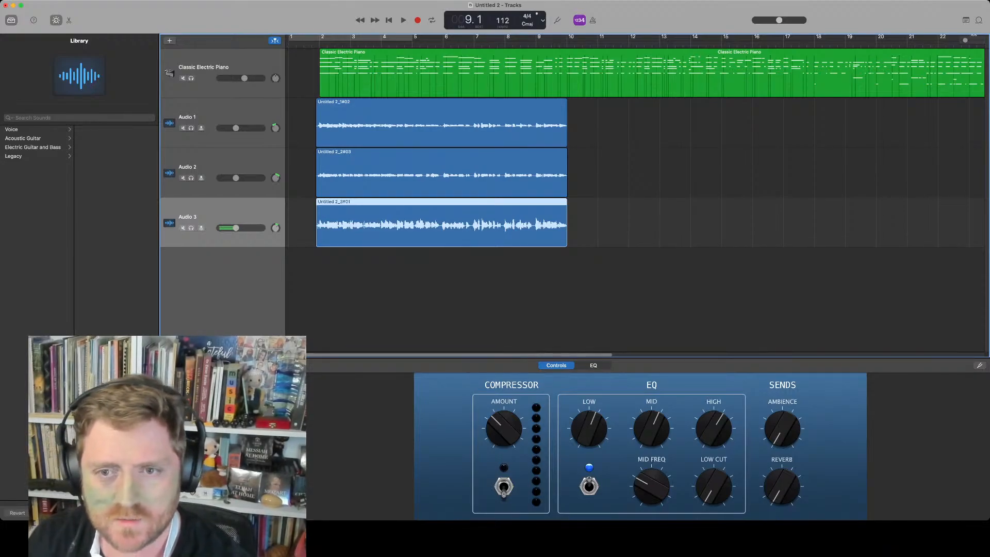
Add a fourth audio track, record a take on it from the start, and trim its region's end slightly
key(super+d)
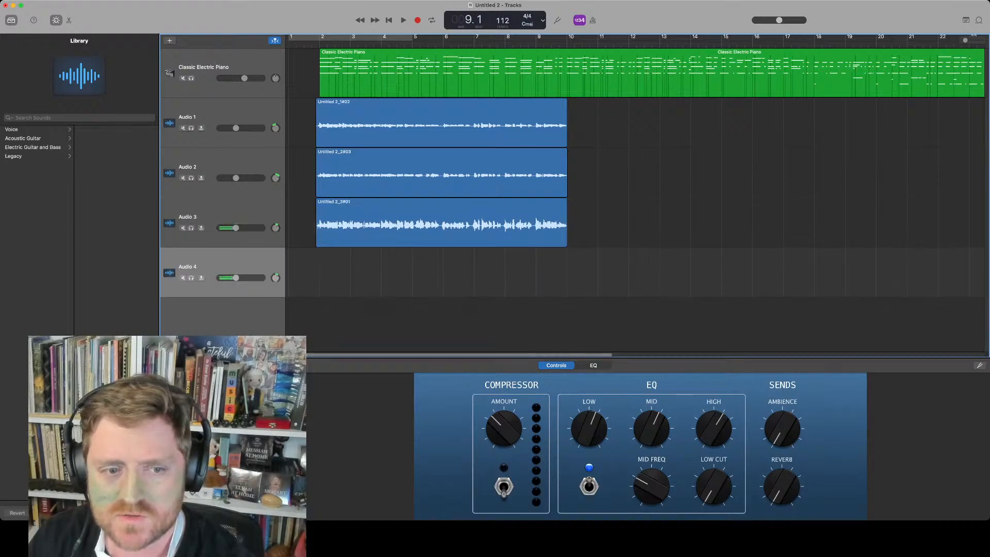
click(223, 218)
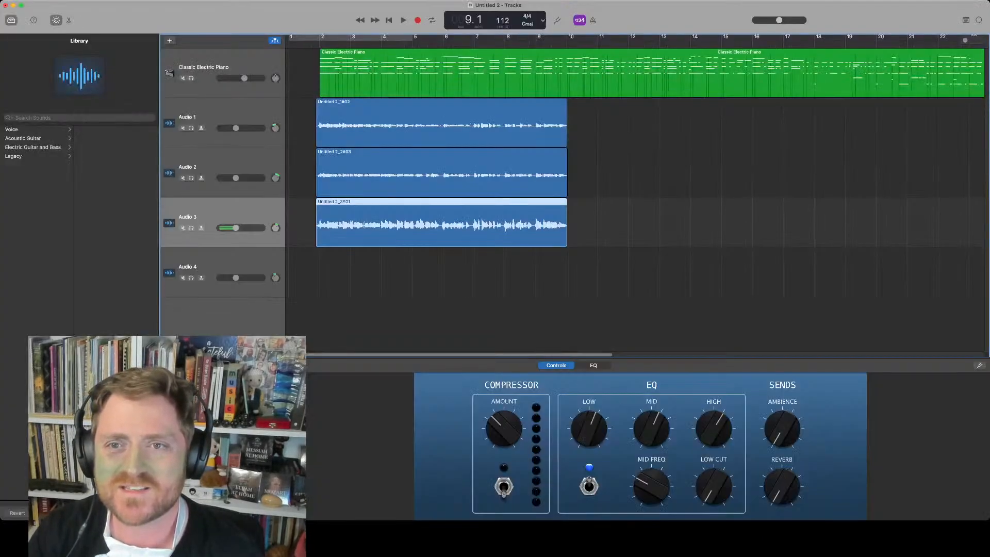
key(Return)
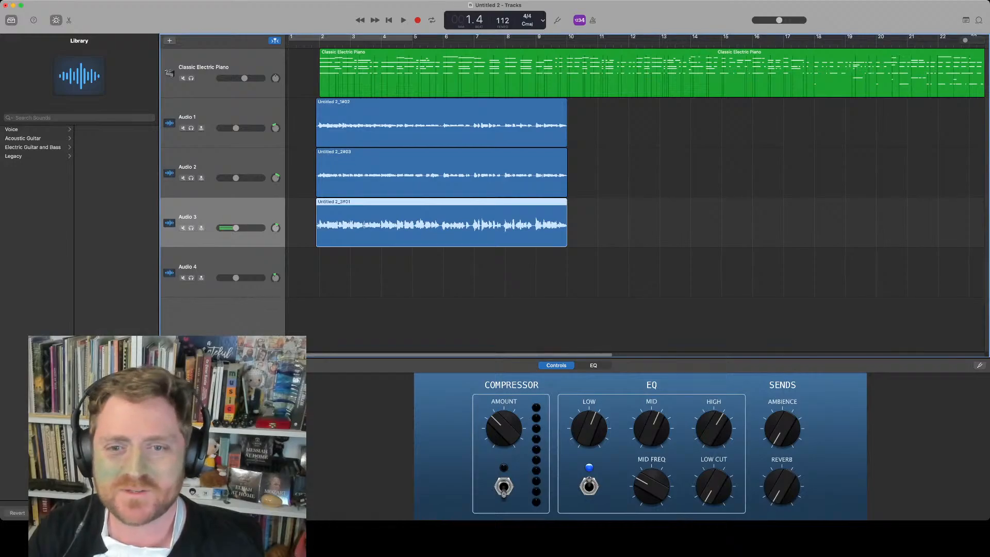
click(222, 268)
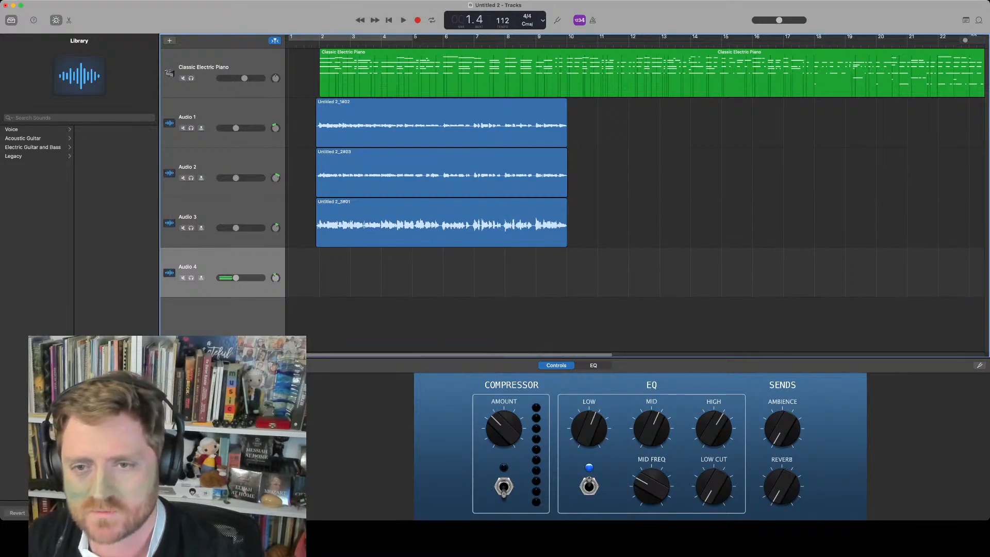
key(r)
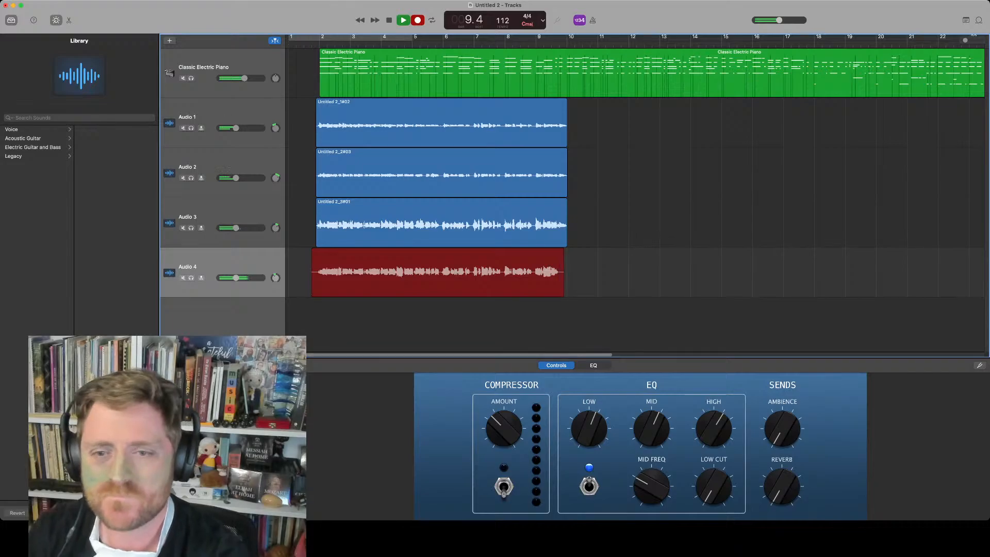
key(space)
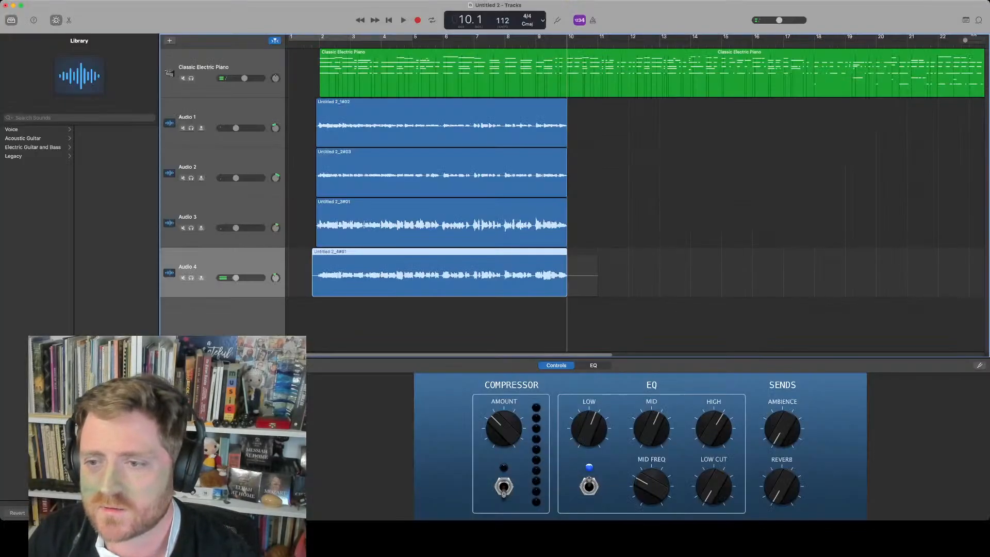
drag(566, 284, 570, 284)
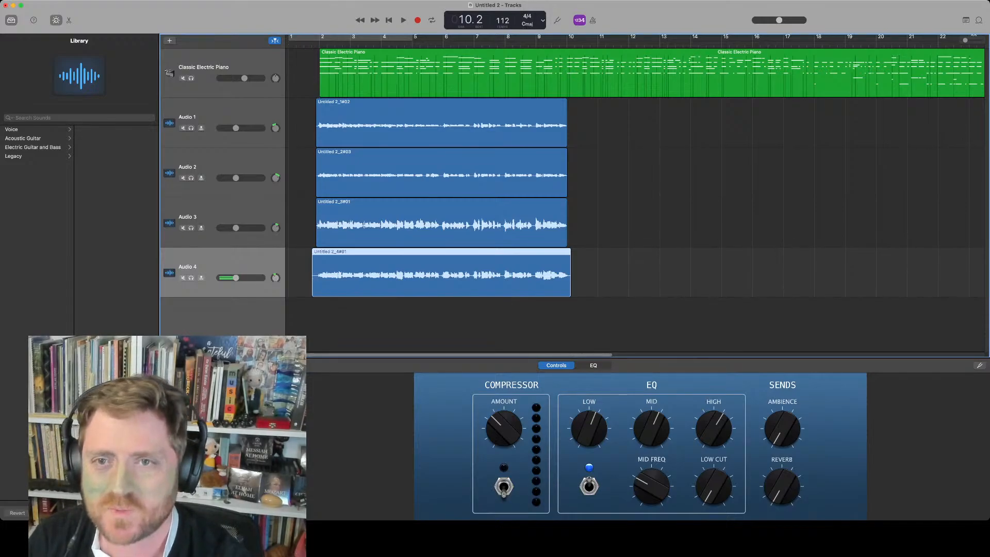
Create a fifth audio track and record another take on it from the start of the song
key(alt+super+a)
click(320, 43)
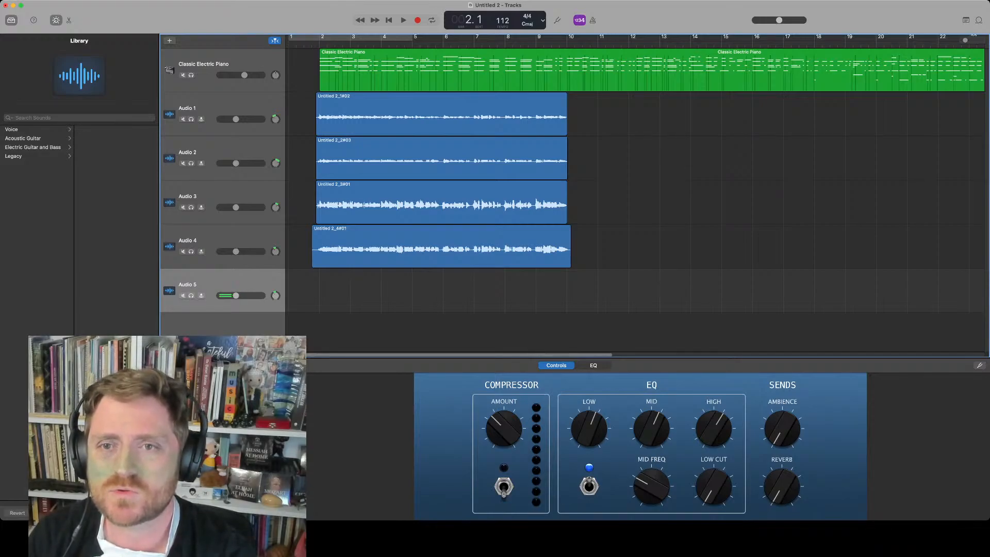
click(315, 44)
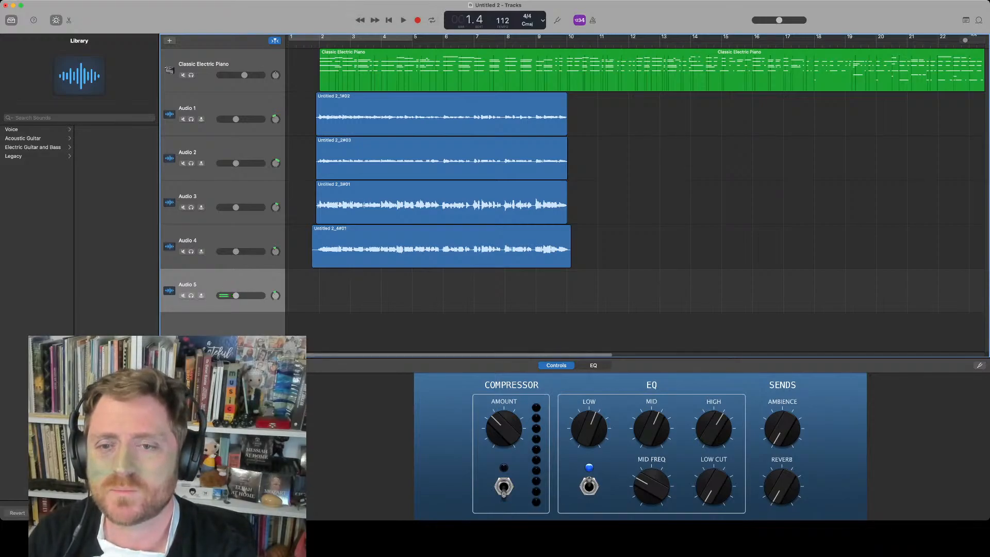
key(space)
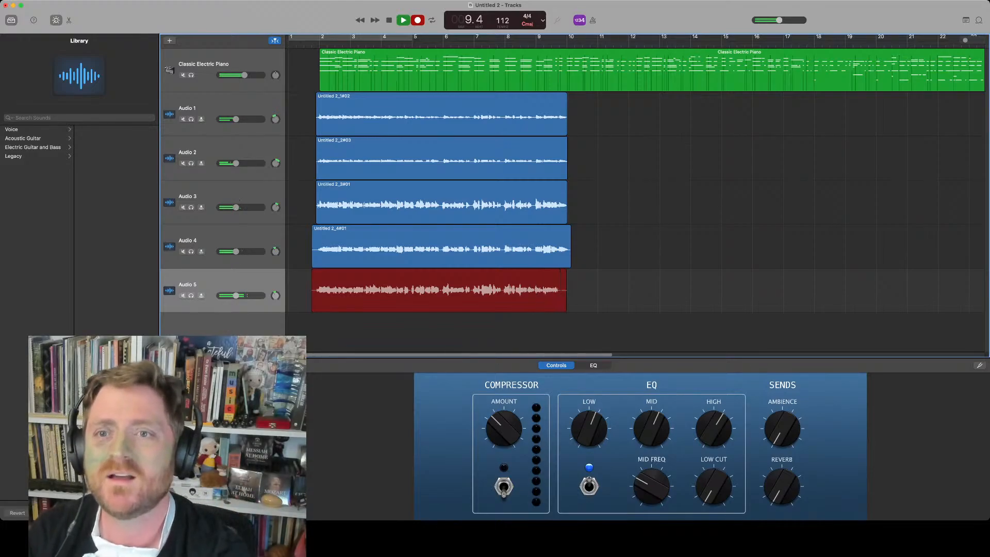
key(space)
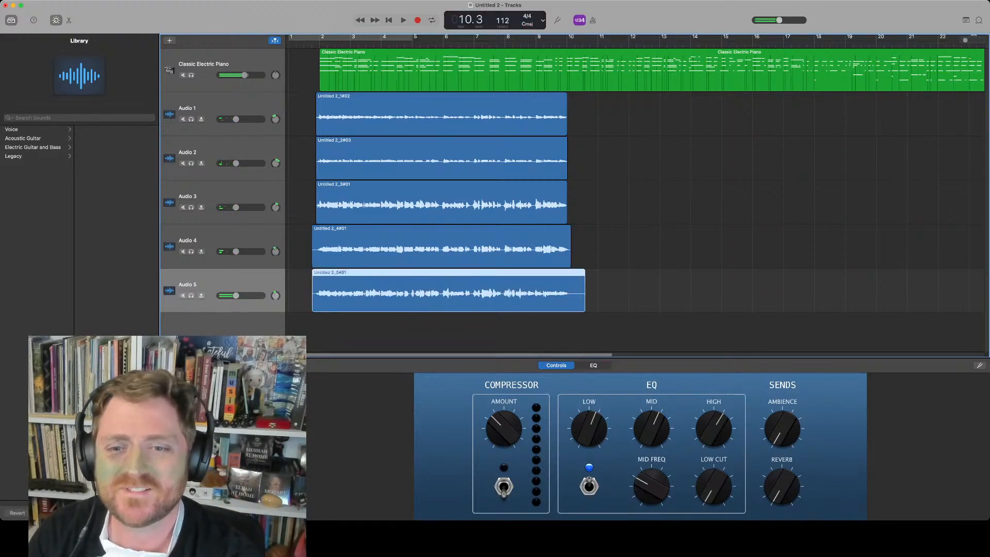
Mute the Classic Electric Piano track and place the playhead at bar 2
click(183, 76)
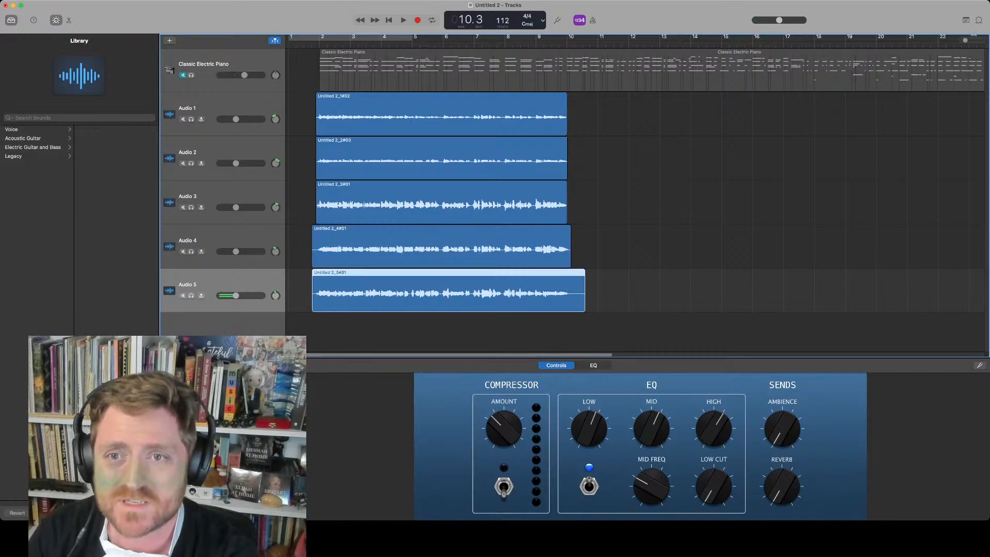
click(320, 44)
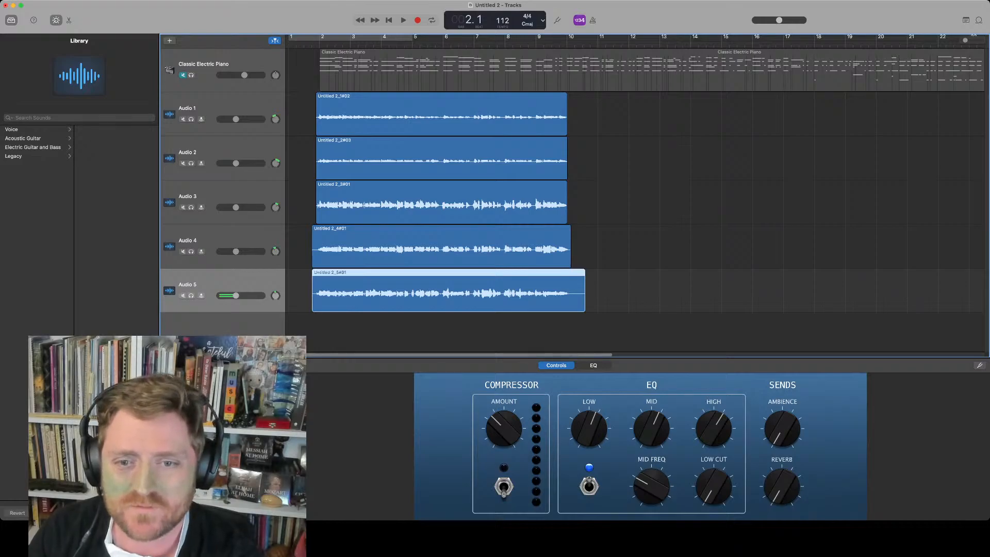
Show the Master Track and raise the Space Designer Length knob in its Output controls
key(super+shift+m)
click(196, 292)
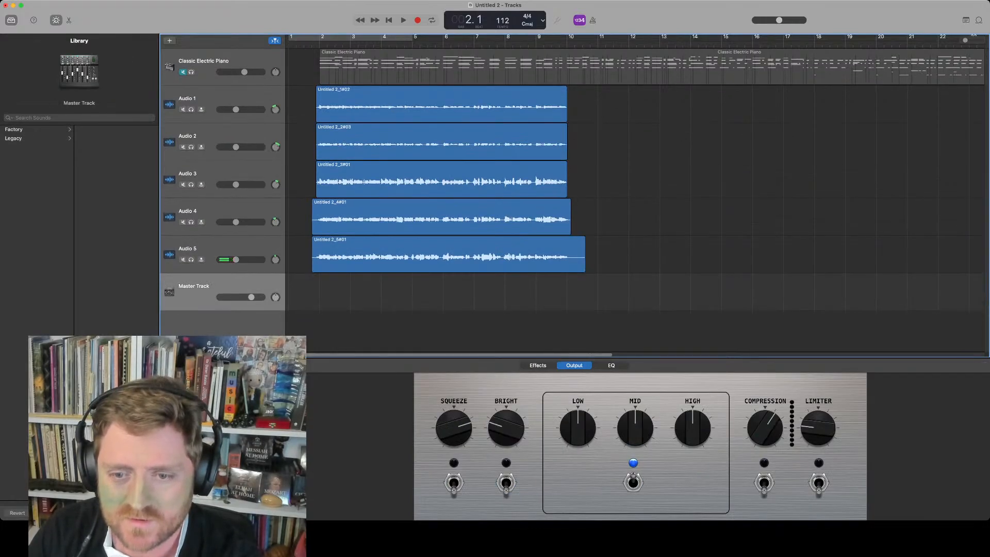
click(574, 365)
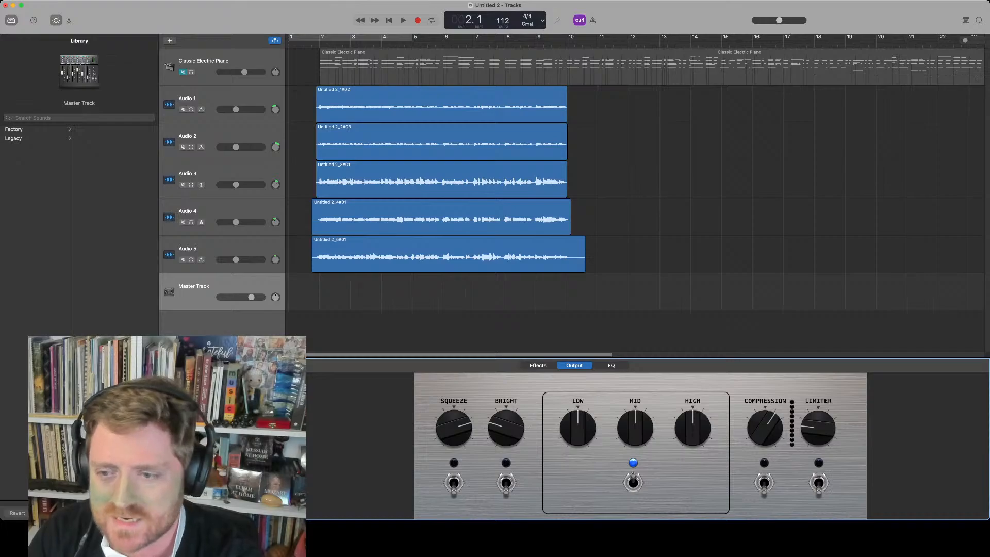
click(243, 420)
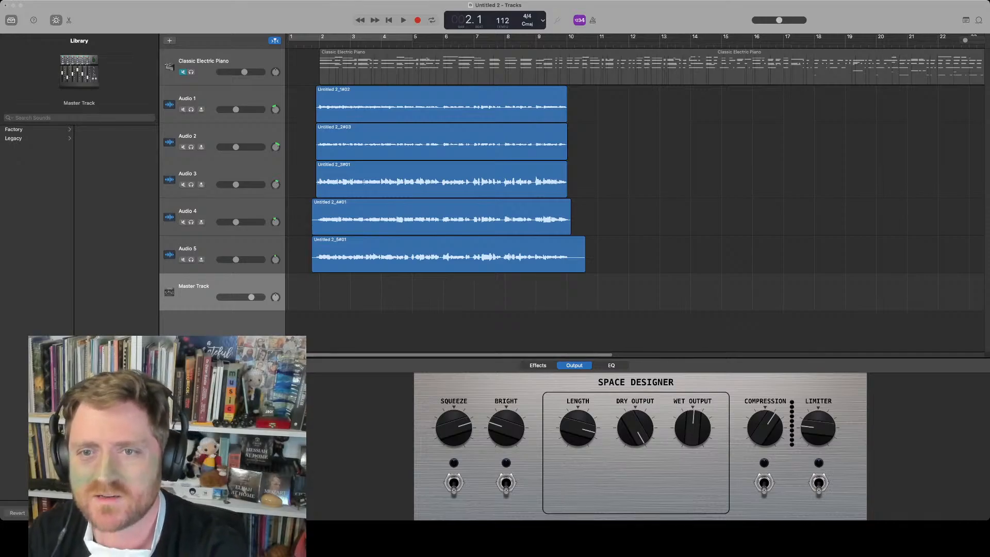
drag(577, 427, 577, 407)
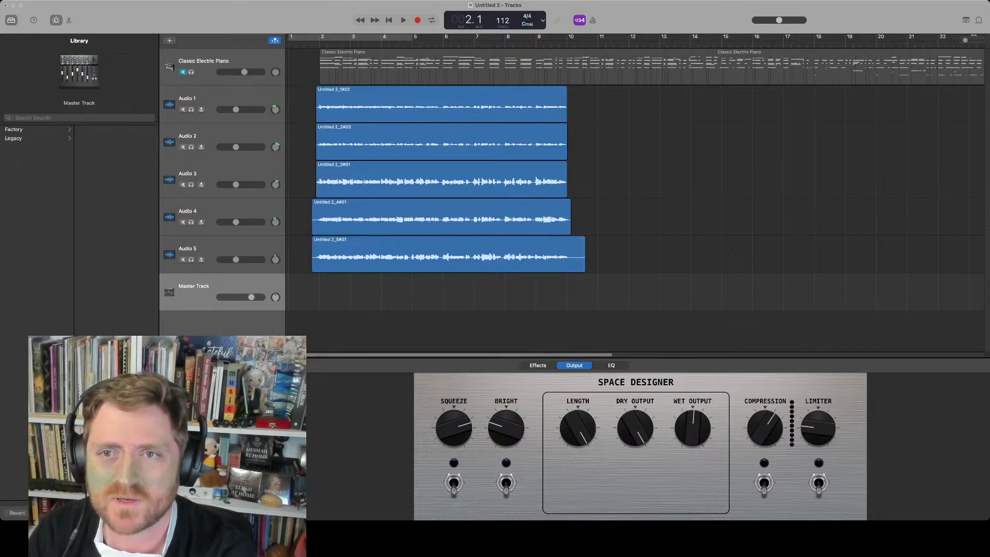
Select Audio 1, lower the master volume slightly, and play the arrangement
click(222, 99)
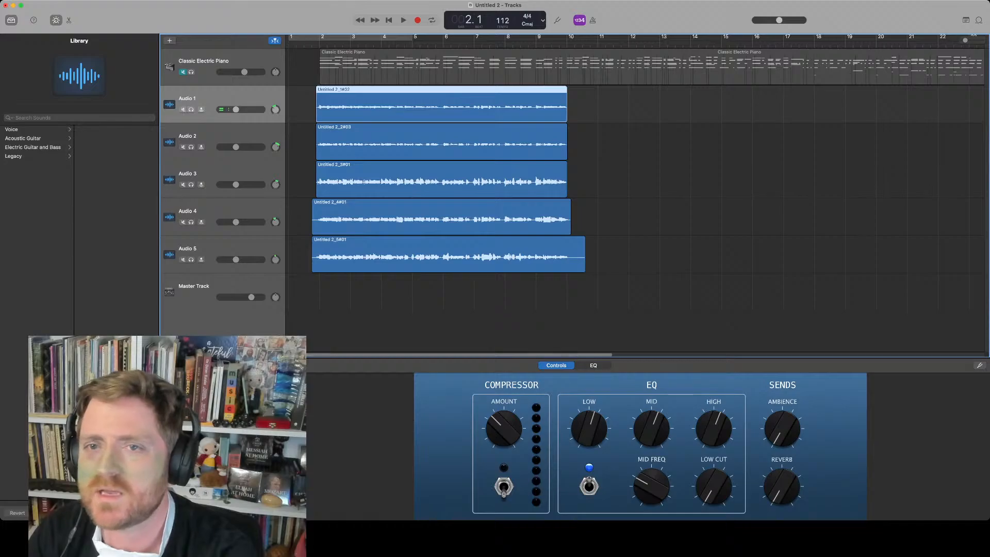
drag(779, 20, 777, 20)
key(space)
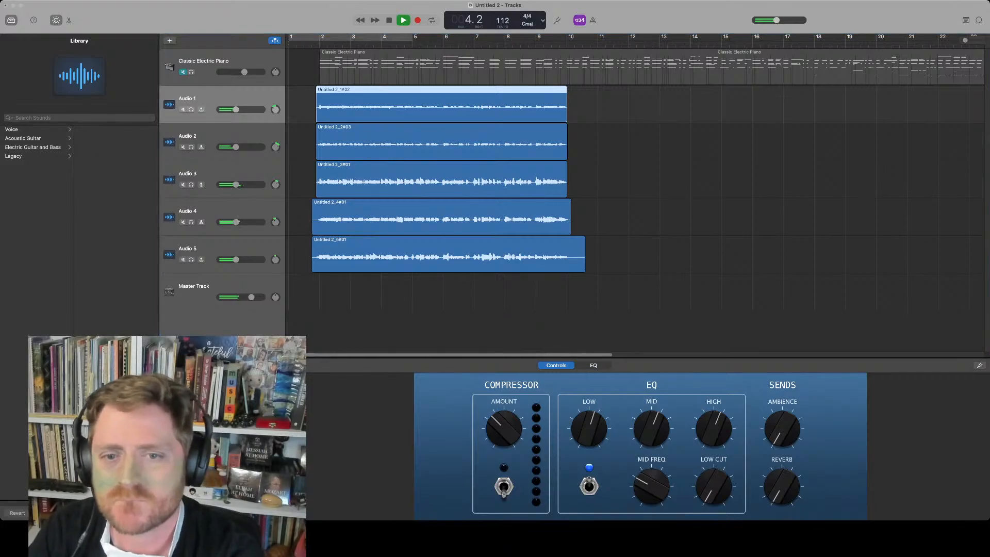
Select the Master Track and play the arrangement
click(199, 291)
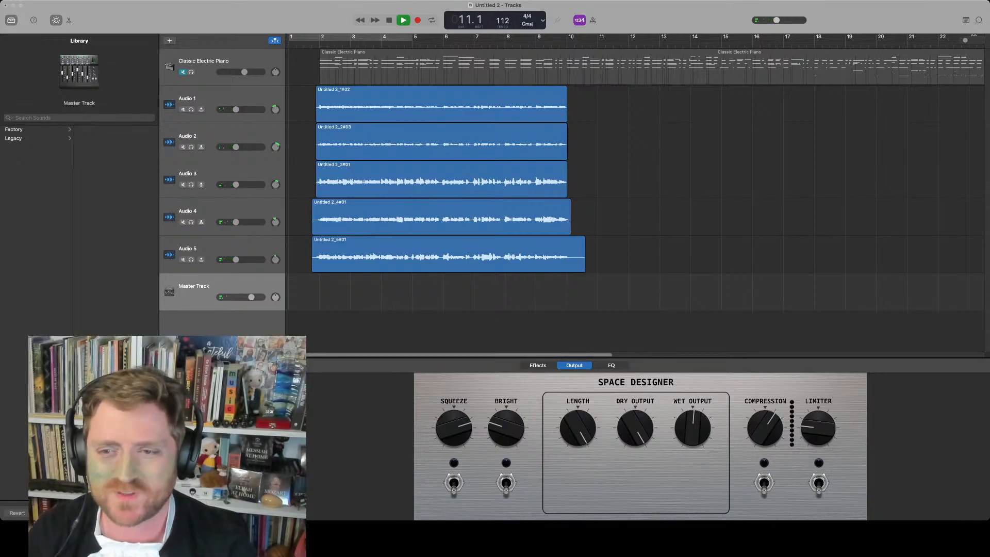
key(space)
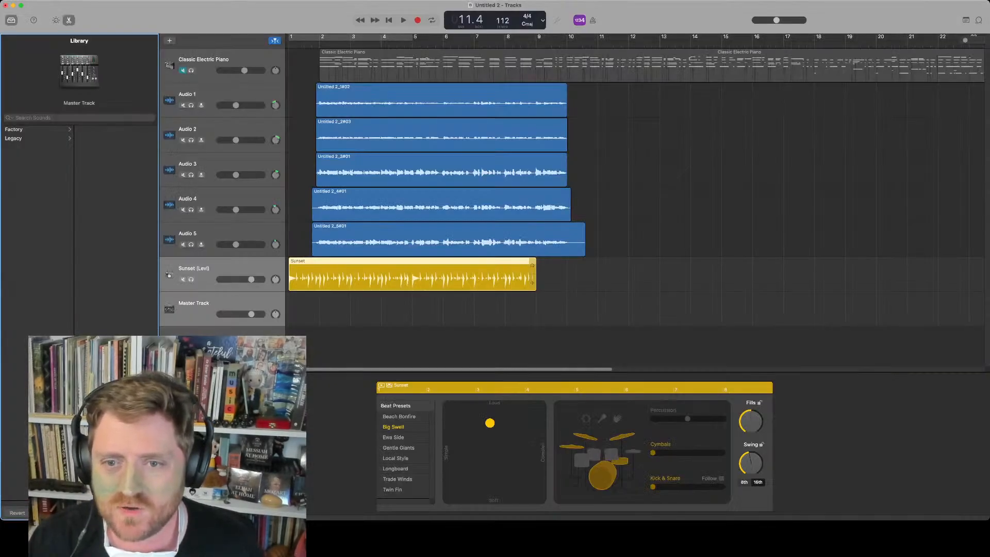
Move the Sunset drummer region so it starts at bar 2
drag(412, 276, 444, 275)
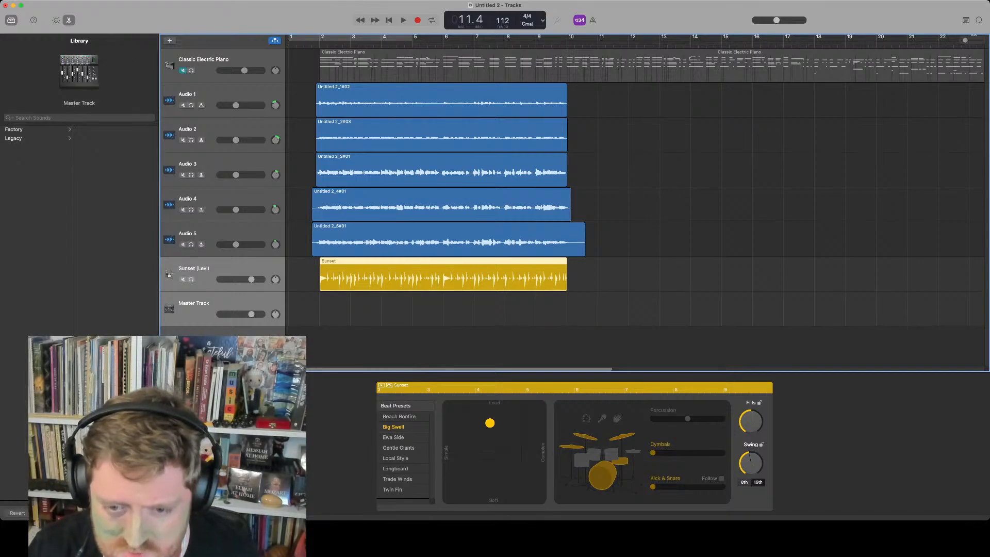
key(super+Tab)
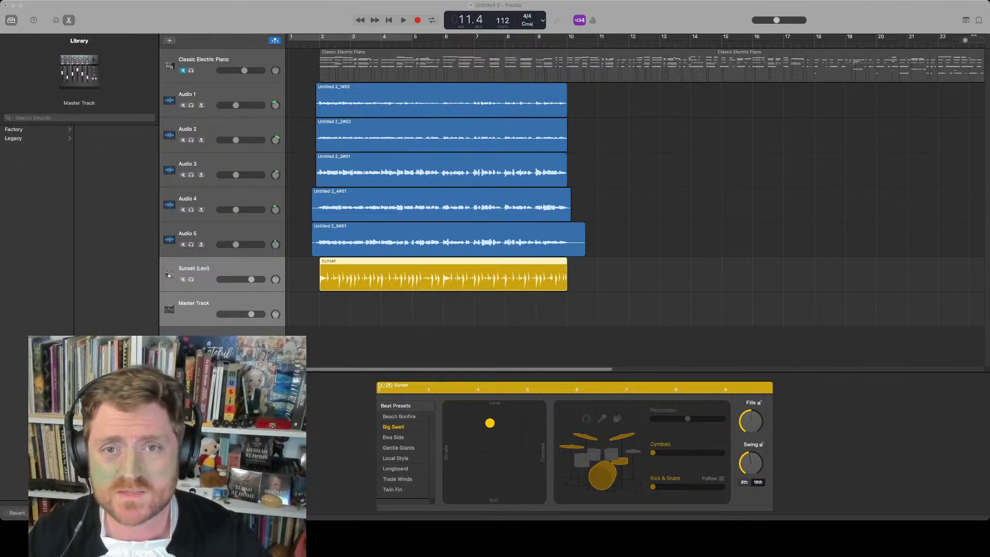
Unmute the Classic Electric Piano track and open its notes in the piano roll editor
click(183, 71)
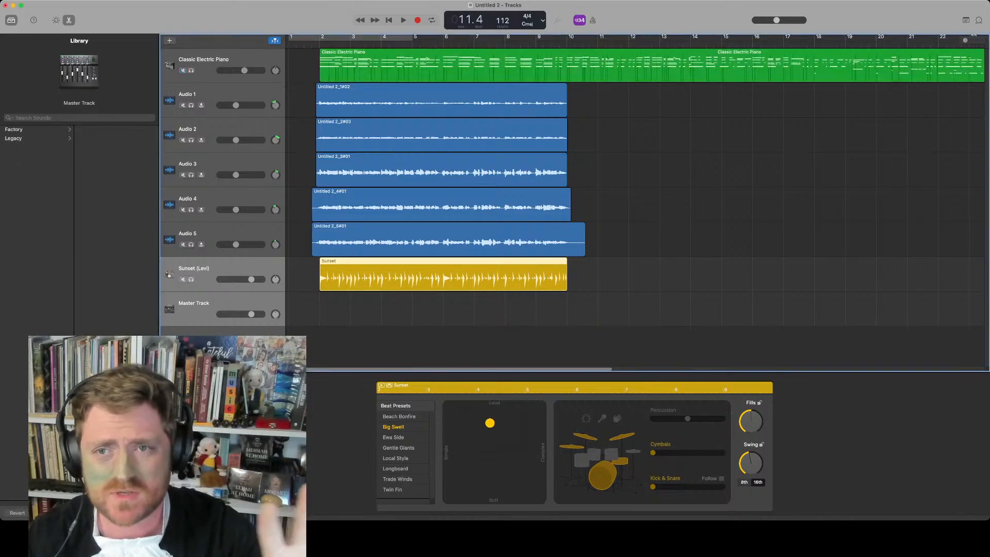
click(203, 59)
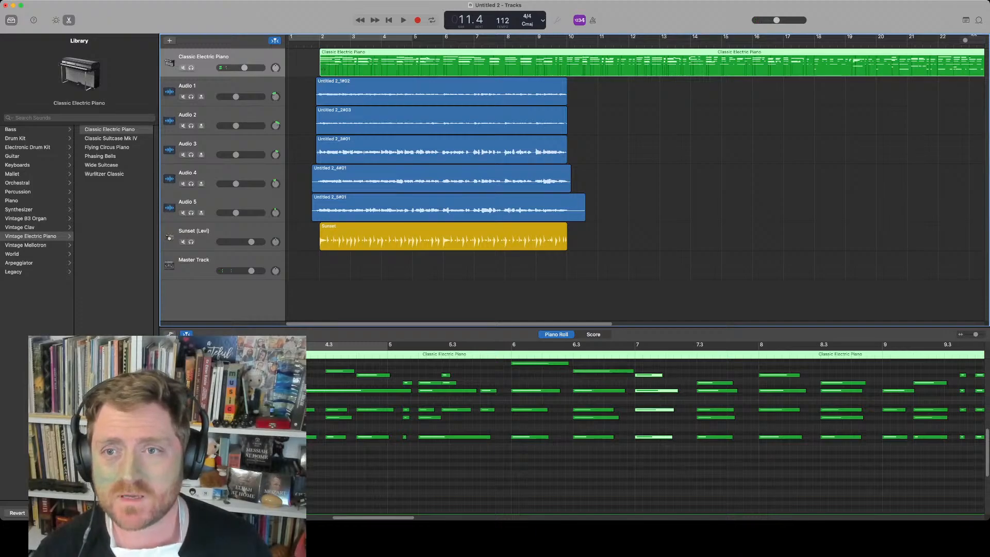
key(e)
key(e)
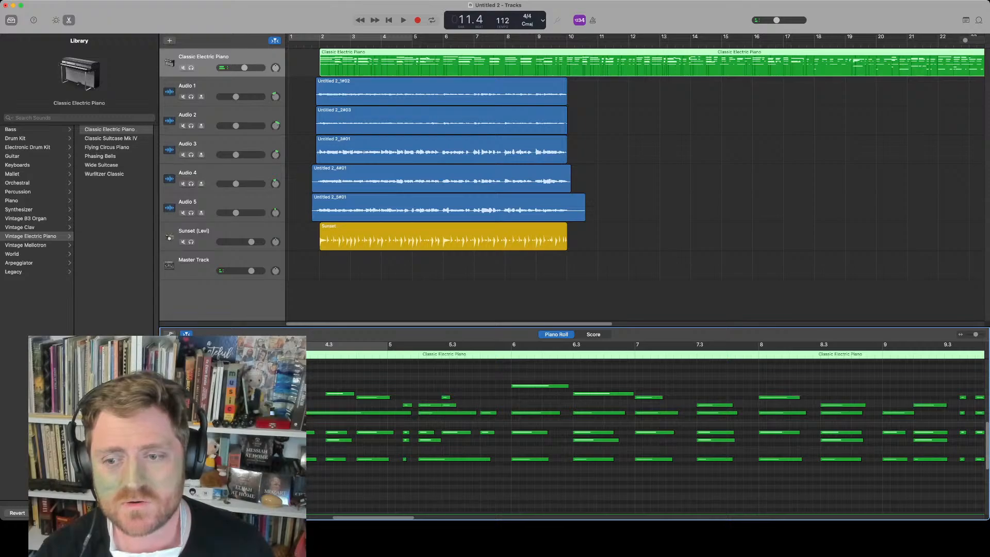
Inspect a piano note, the Audio 1 region and the Sunset drummer region in the editor
click(455, 432)
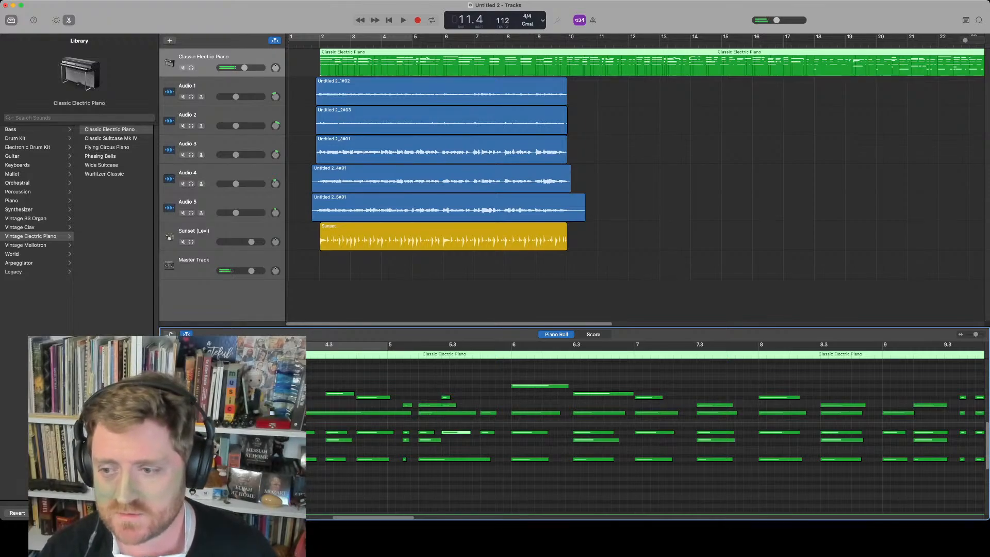
click(318, 156)
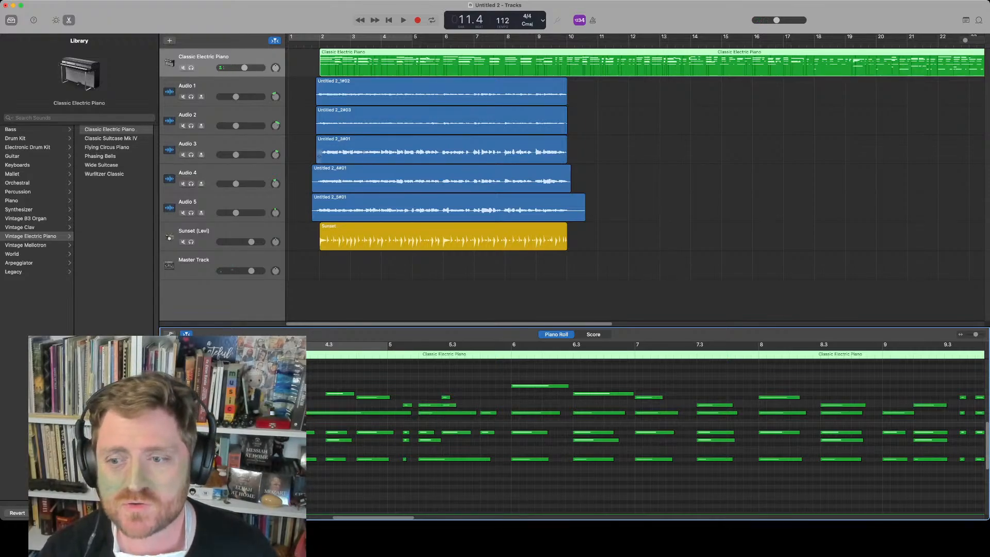
click(320, 96)
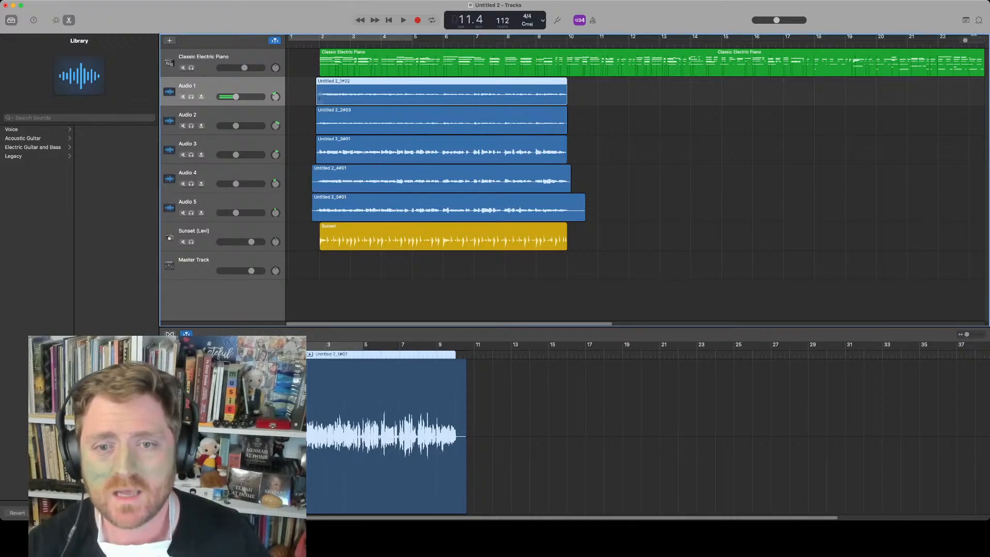
click(323, 242)
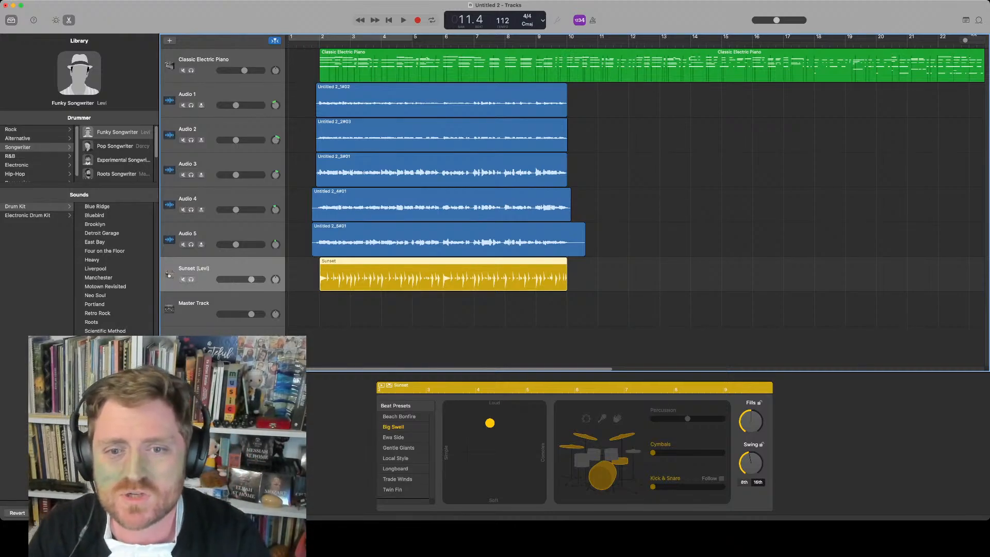
Solo the Sunset drummer track, lower its volume, and play from bar 2
key(s)
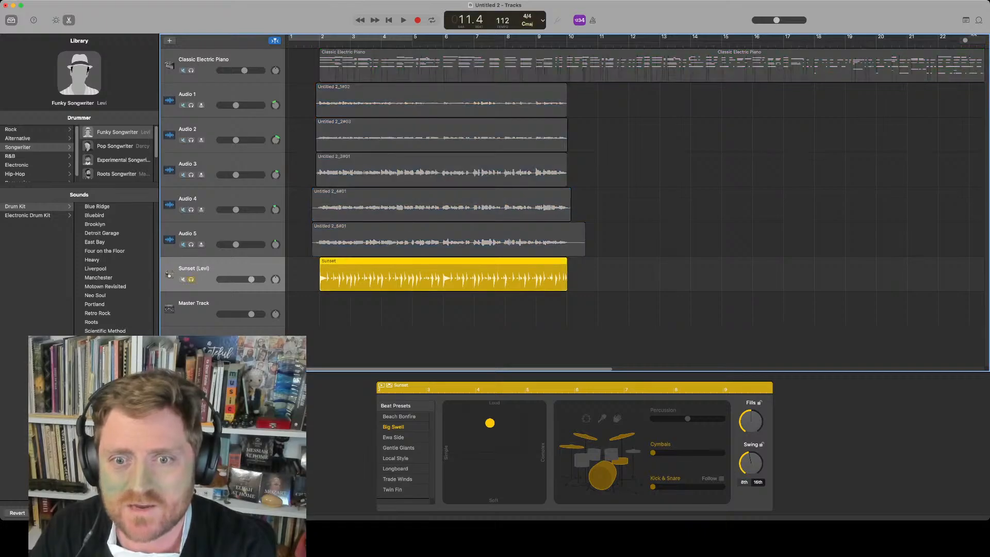
drag(251, 279, 235, 279)
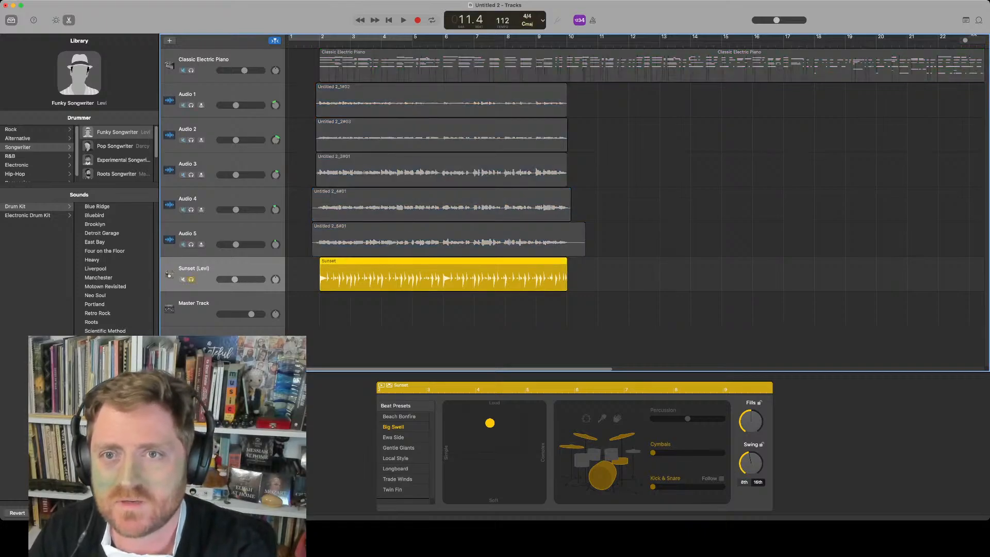
click(320, 44)
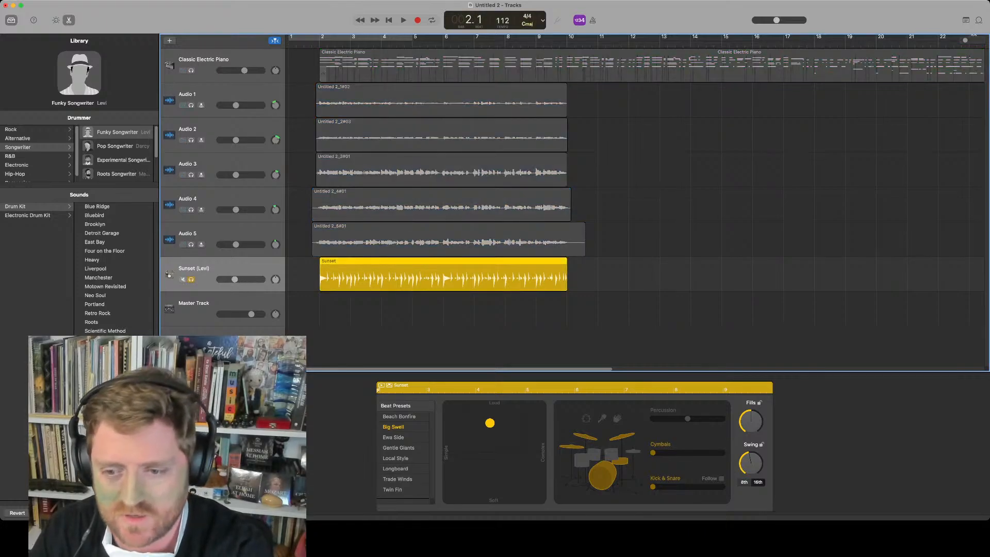
key(space)
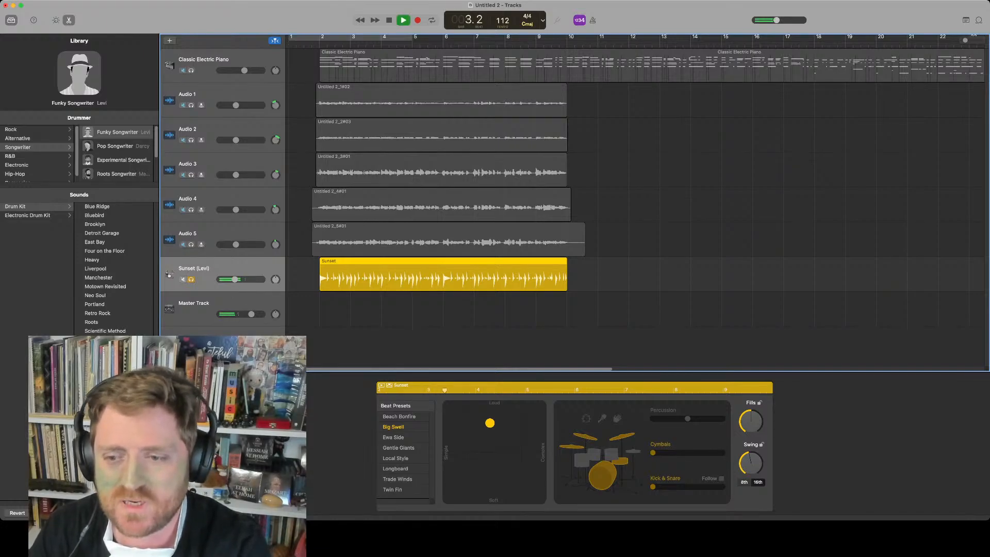
Move the drummer's beat puck toward Soft and Simple during playback, then stop
drag(490, 423, 493, 485)
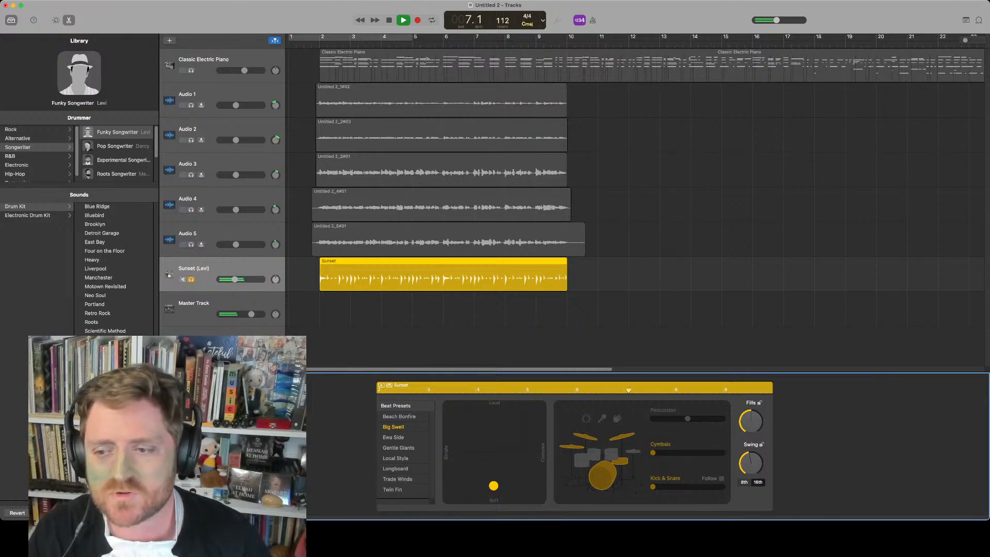
drag(493, 485, 459, 487)
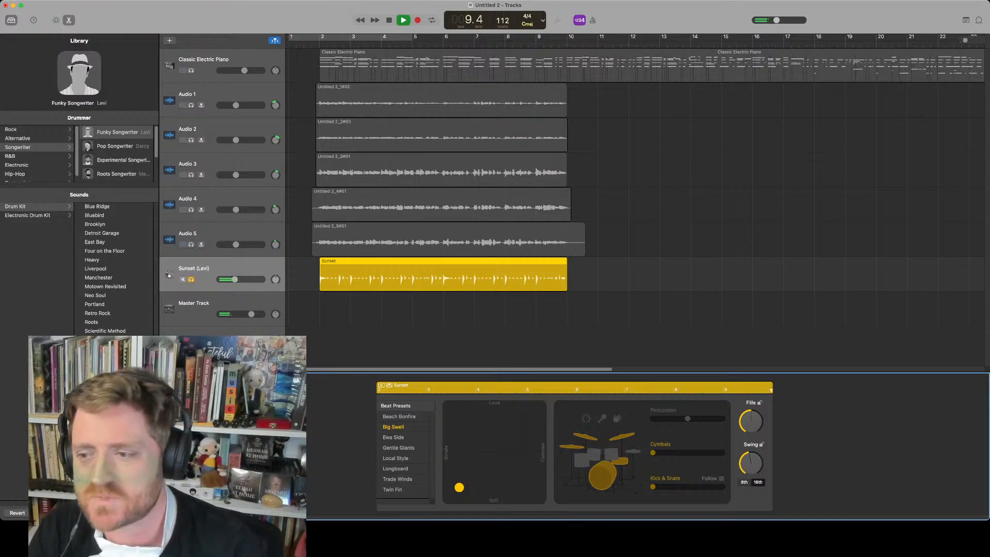
key(space)
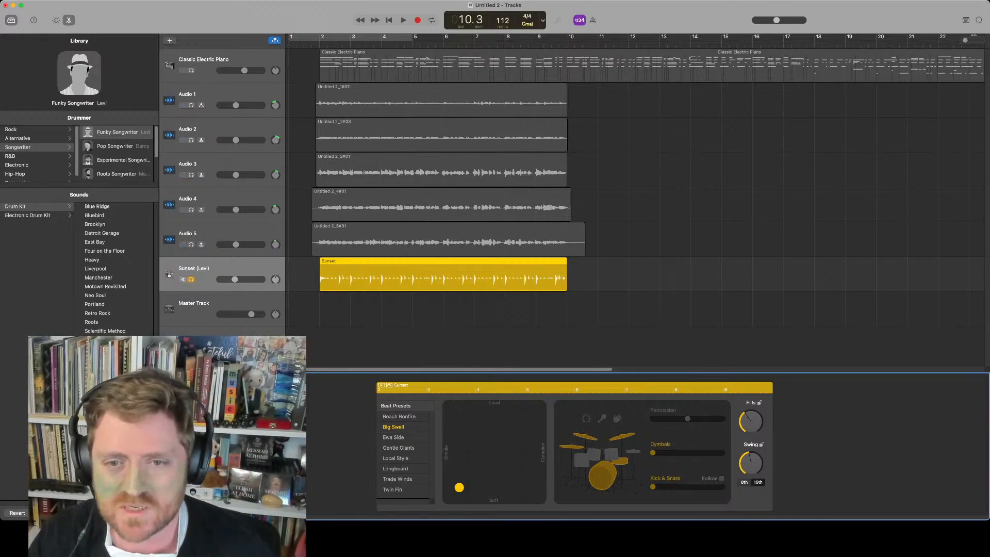
Raise the Sunset track volume slightly and play the song from bar 2
drag(234, 279, 241, 279)
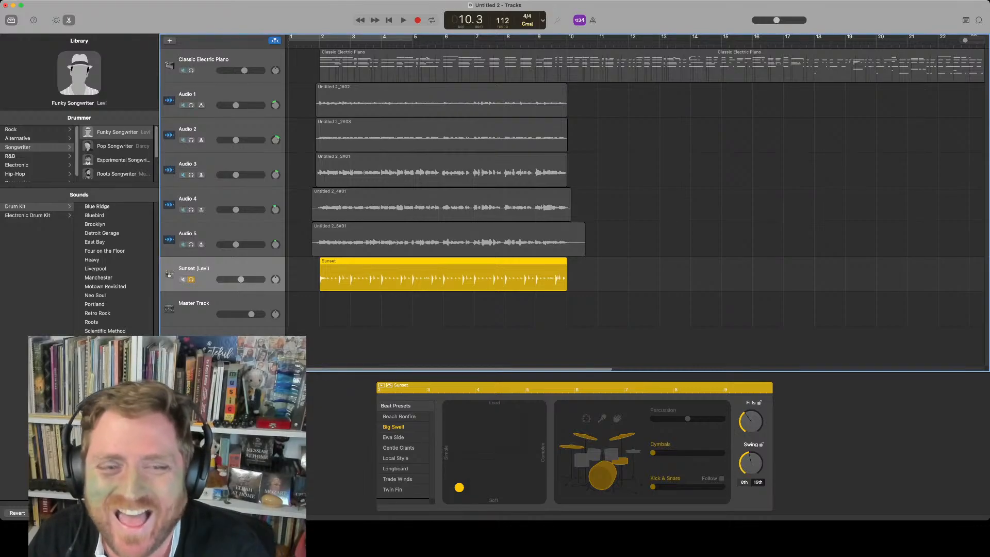
click(619, 315)
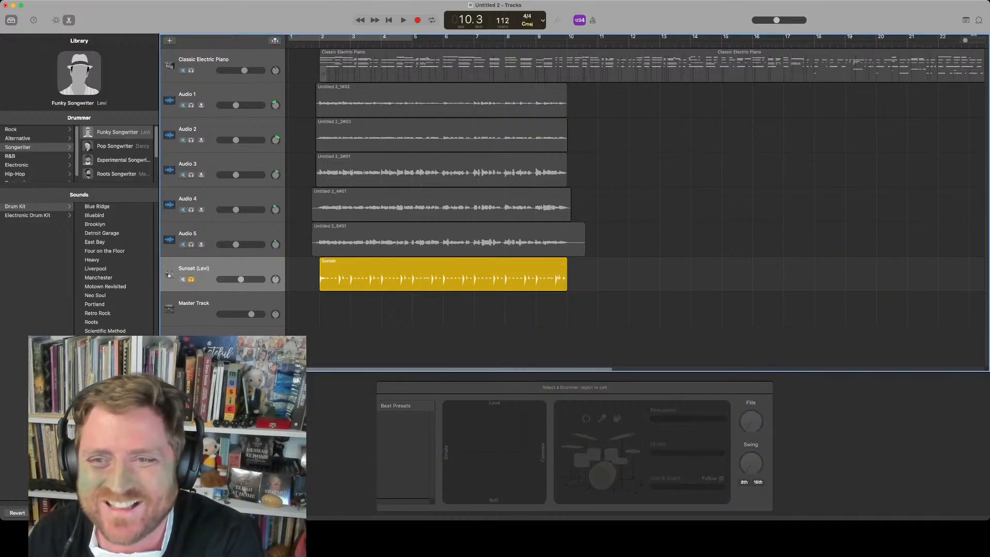
click(320, 45)
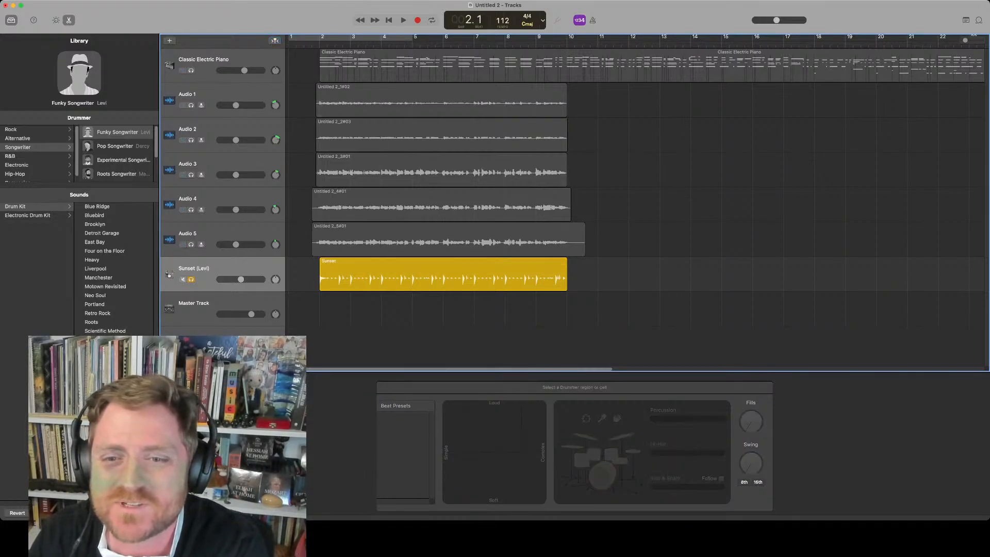
key(space)
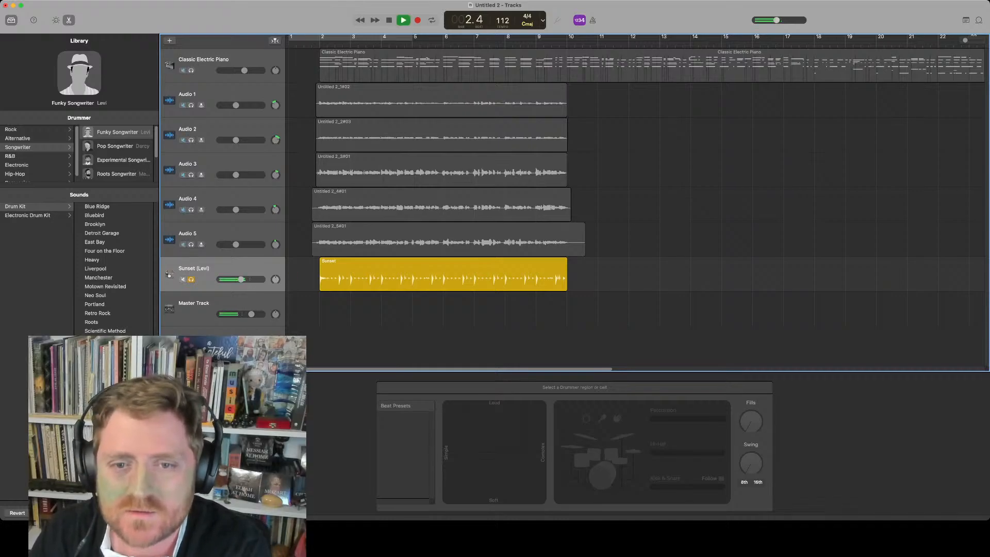
key(space)
Unsolo the drummer, mute the Classic Electric Piano track, and play the arrangement from the start
key(s)
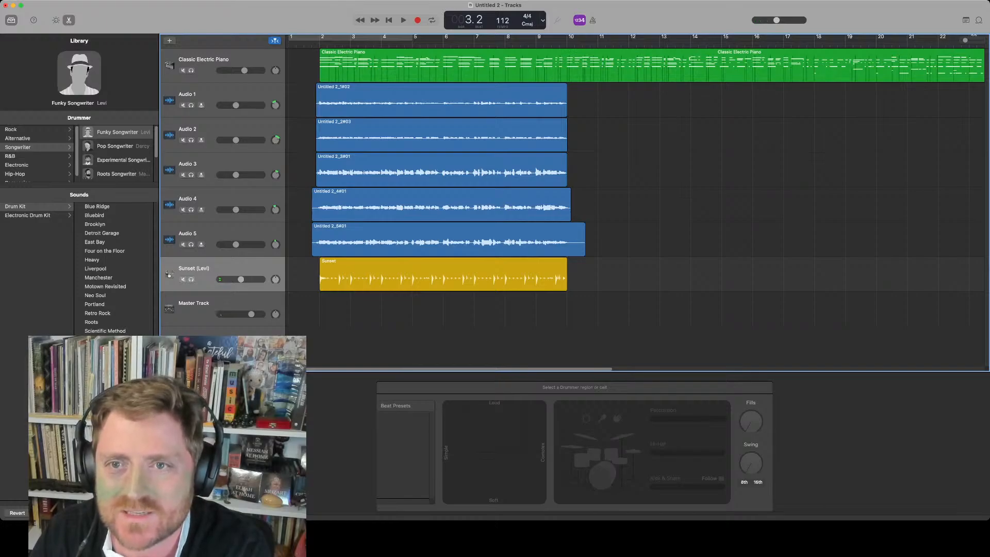
click(183, 71)
key(comma)
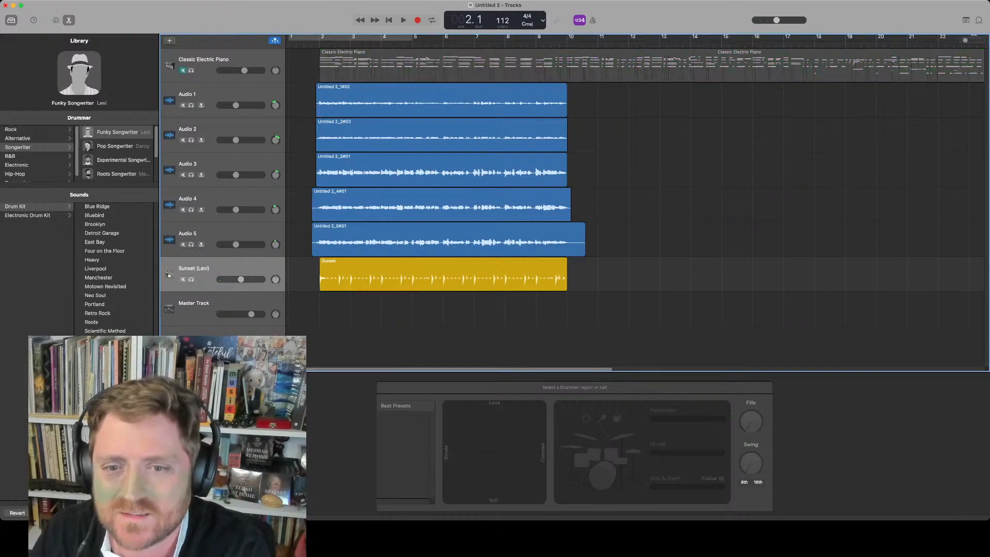
key(space)
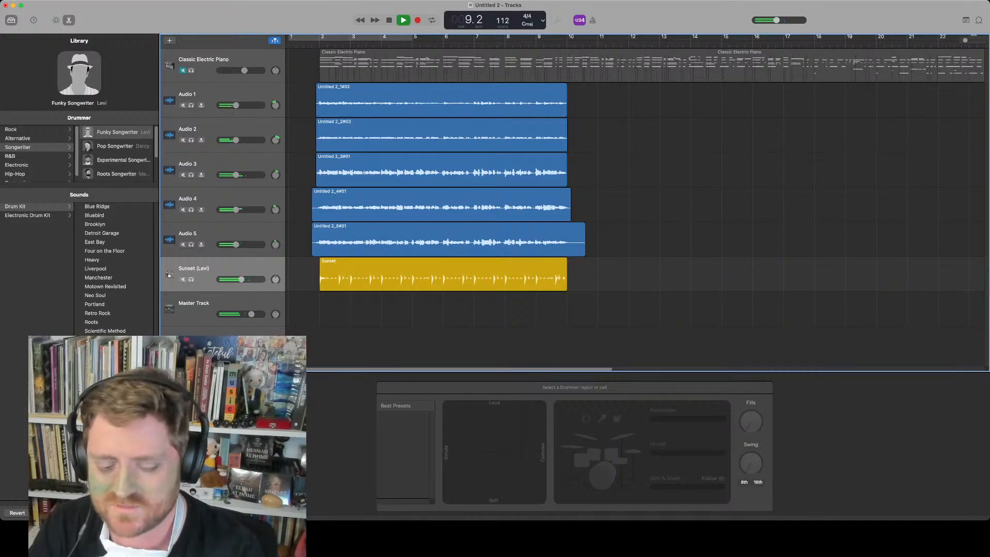
key(space)
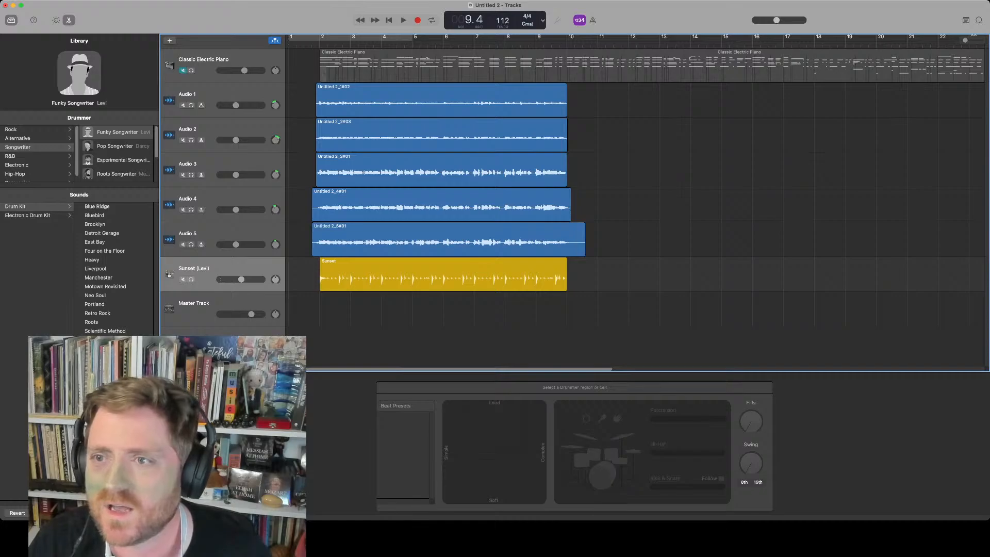
Trim the ends of the Audio 4 and Audio 5 regions back to bar 10
key(c)
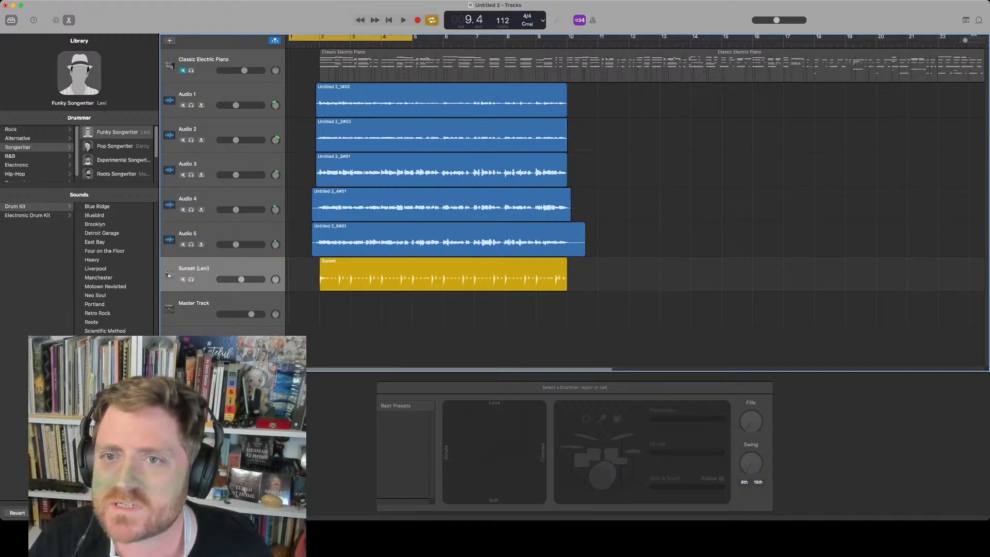
key(c)
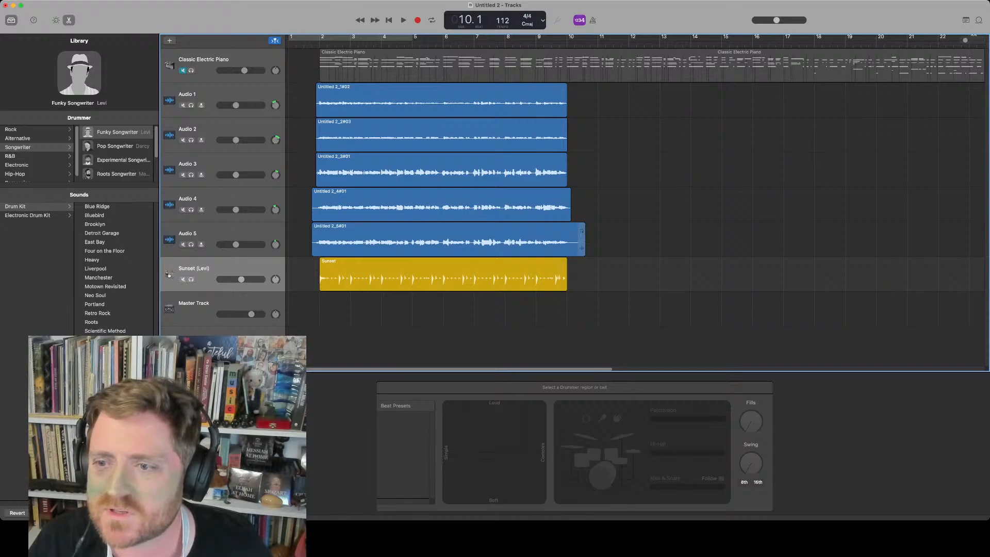
drag(577, 239, 567, 177)
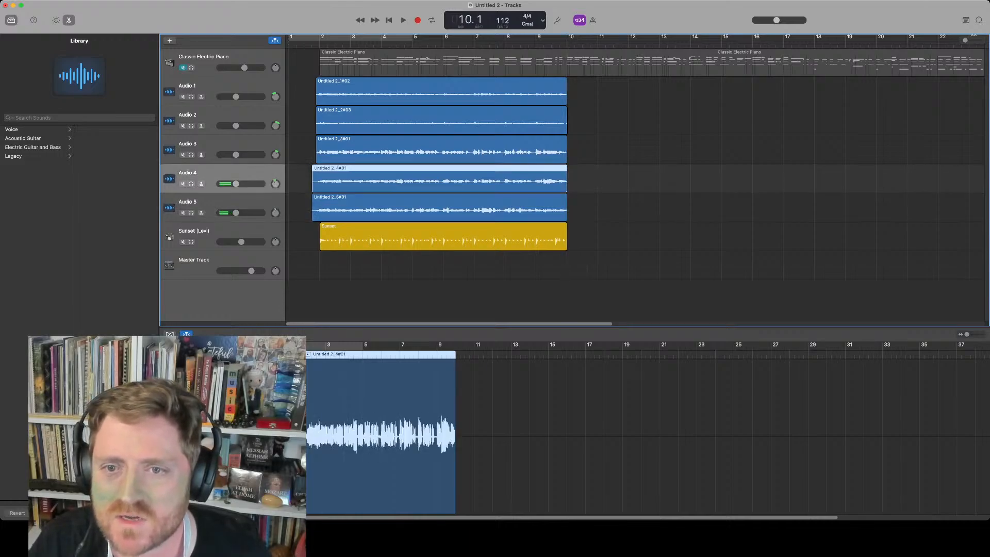
Trim the starts of the Audio 4 and Audio 5 regions to bar 2
drag(314, 181, 320, 208)
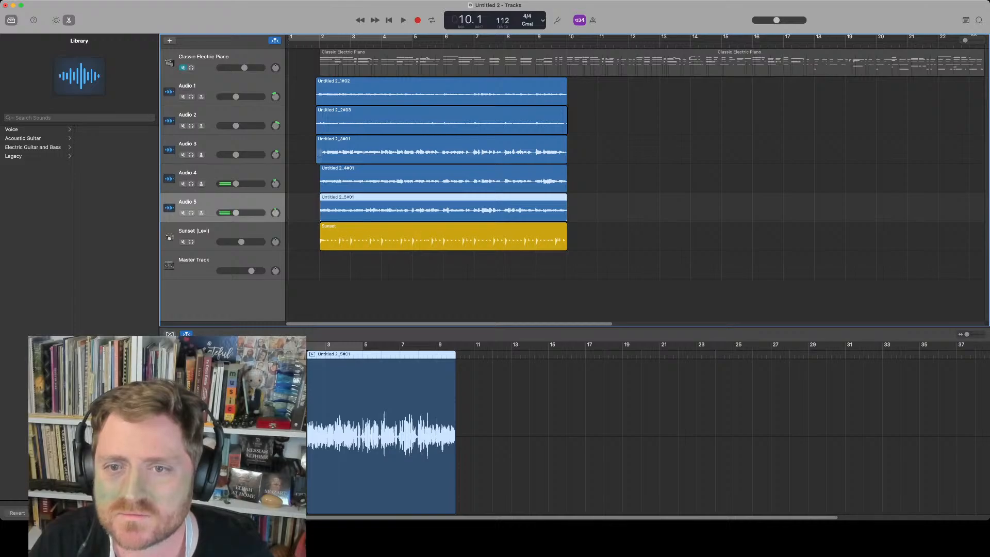
click(305, 209)
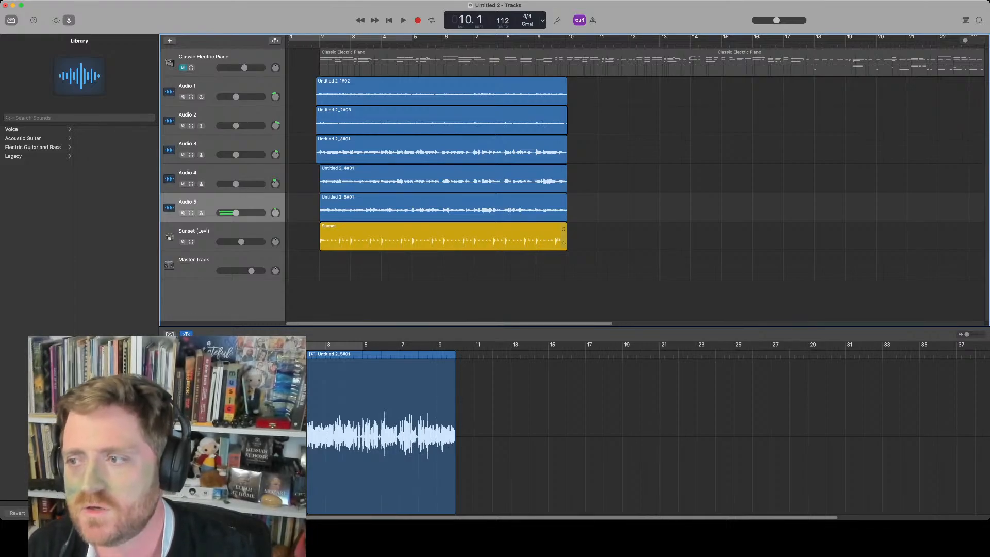
Extend the Sunset drummer region further along the song and return the playhead to the start
drag(572, 237, 795, 237)
key(Return)
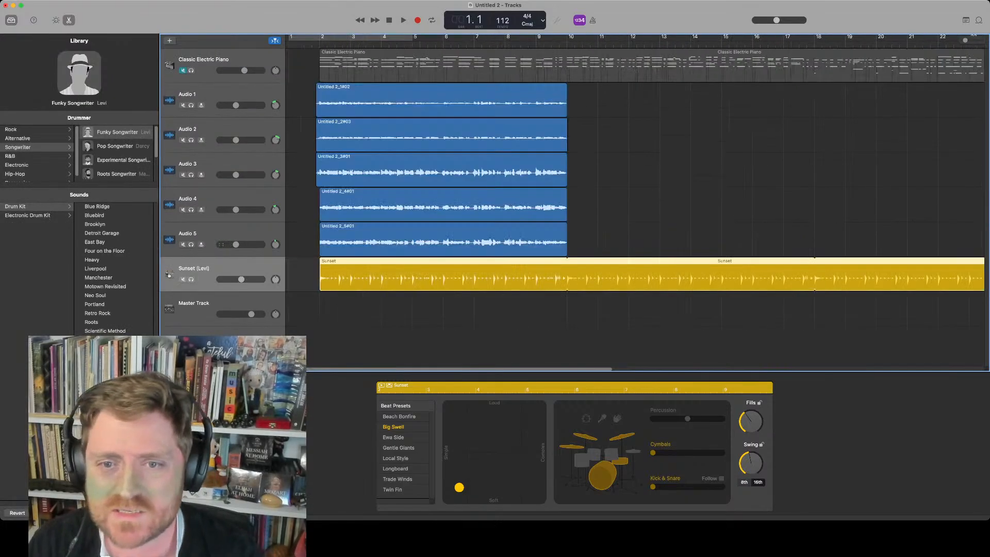
Add a new audio track below Audio 5 and select the Classic Electric Piano track
key(Up)
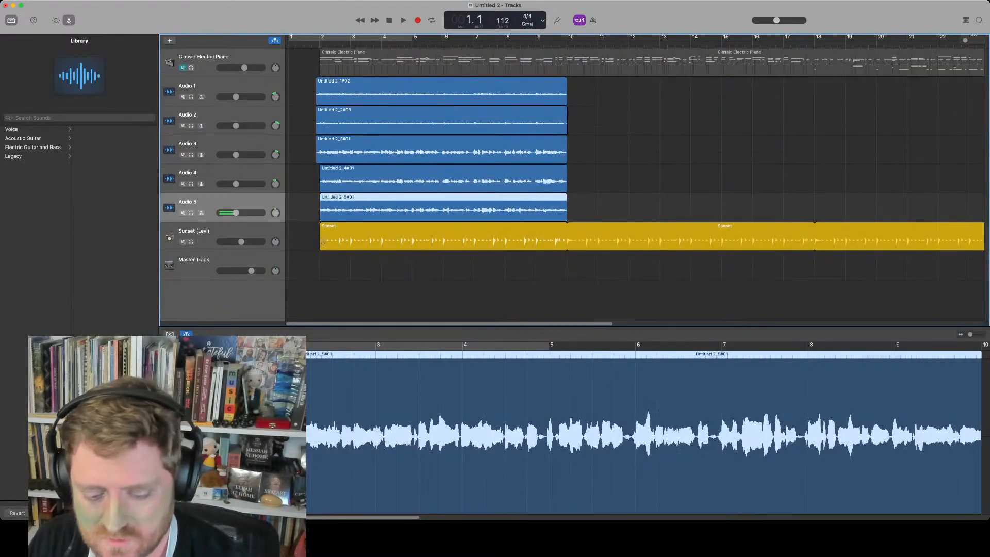
key(alt+super+a)
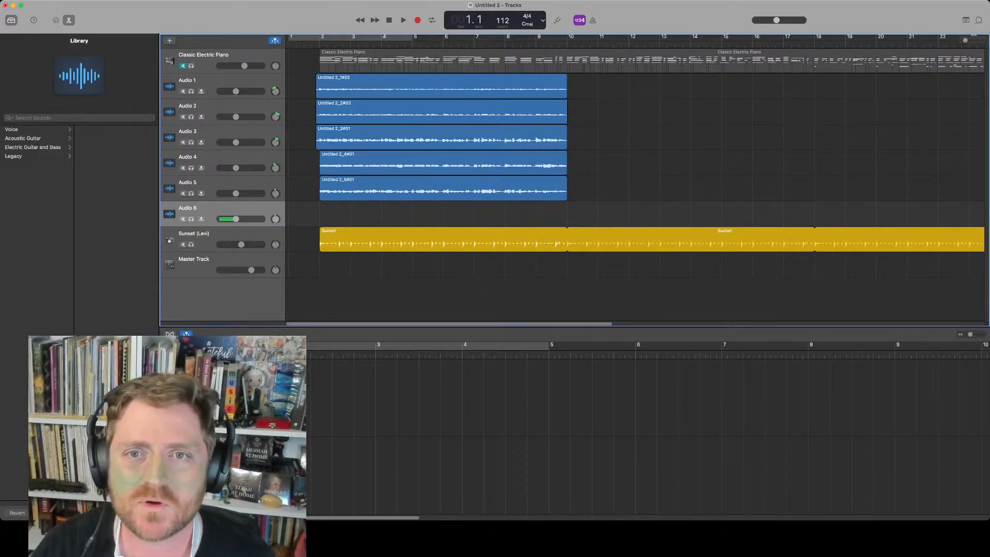
click(204, 55)
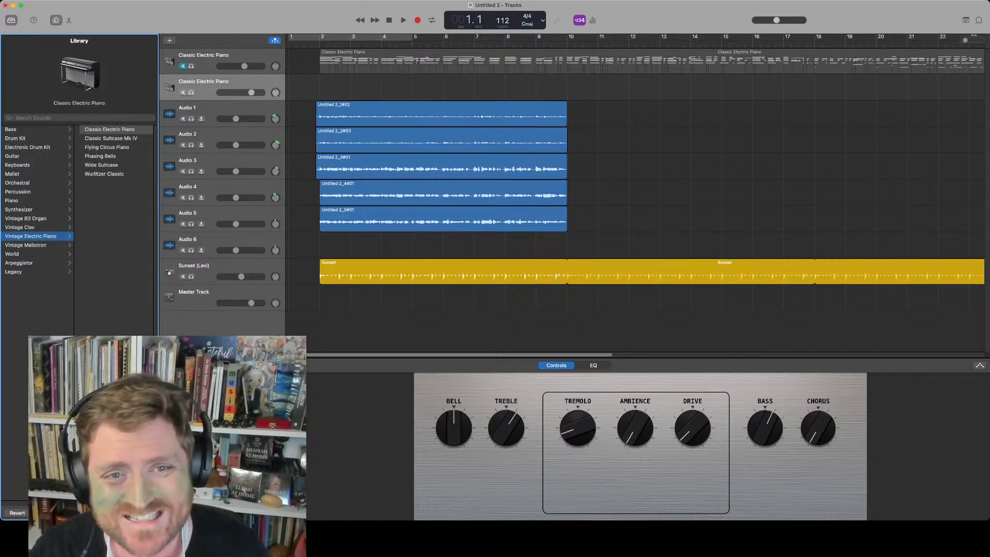
Search the sound library for "bala" and load Russian Balalaika onto the second instrument track
click(37, 129)
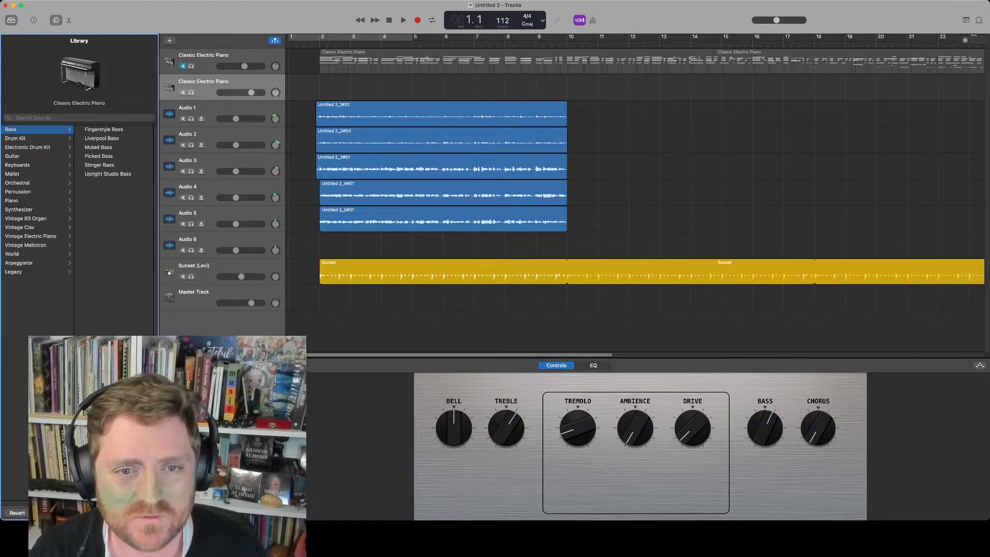
click(37, 245)
click(37, 253)
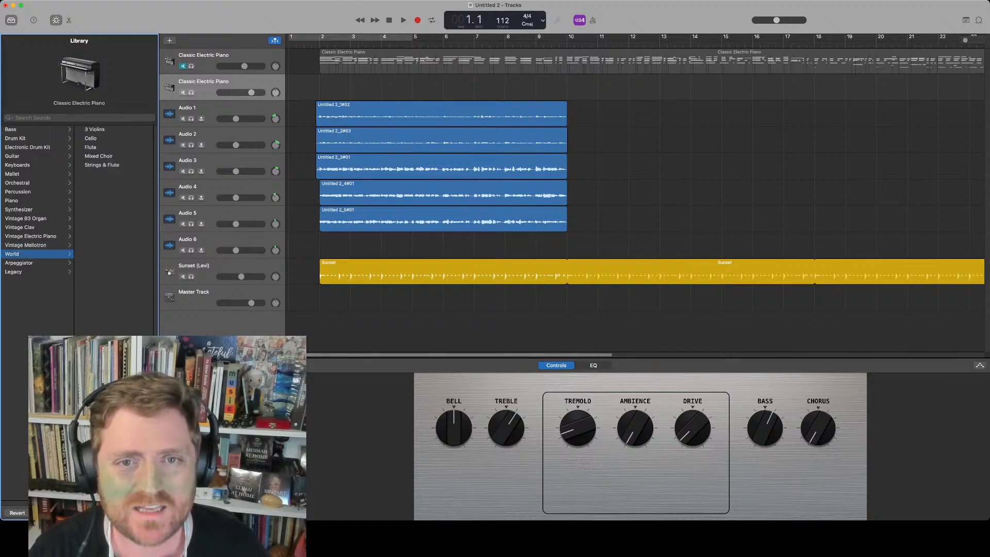
click(97, 130)
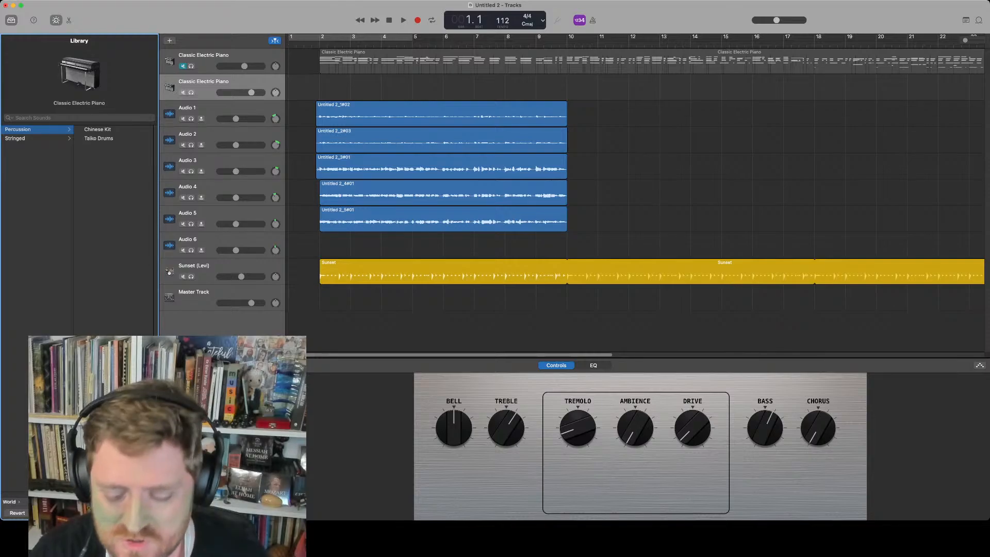
click(62, 117)
text(bala)
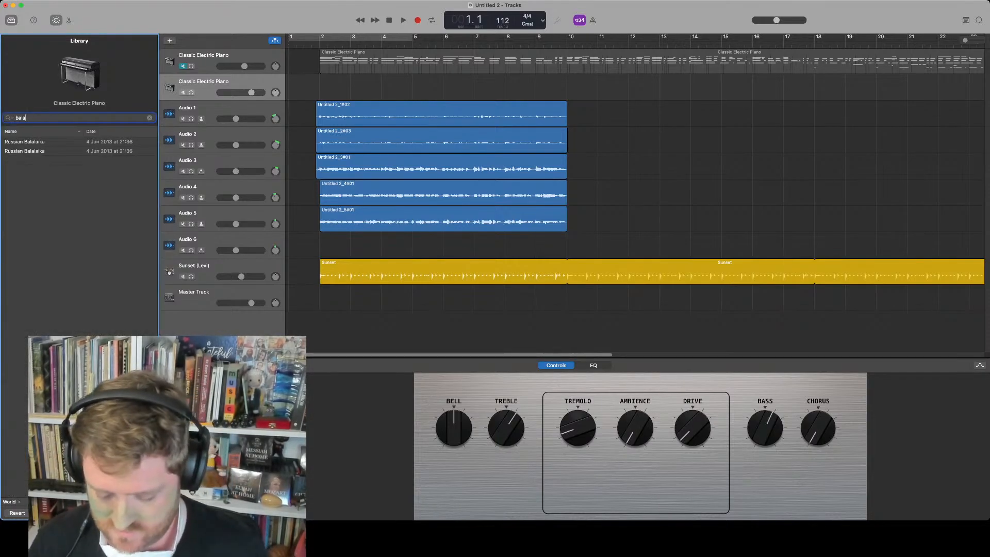
key(Down)
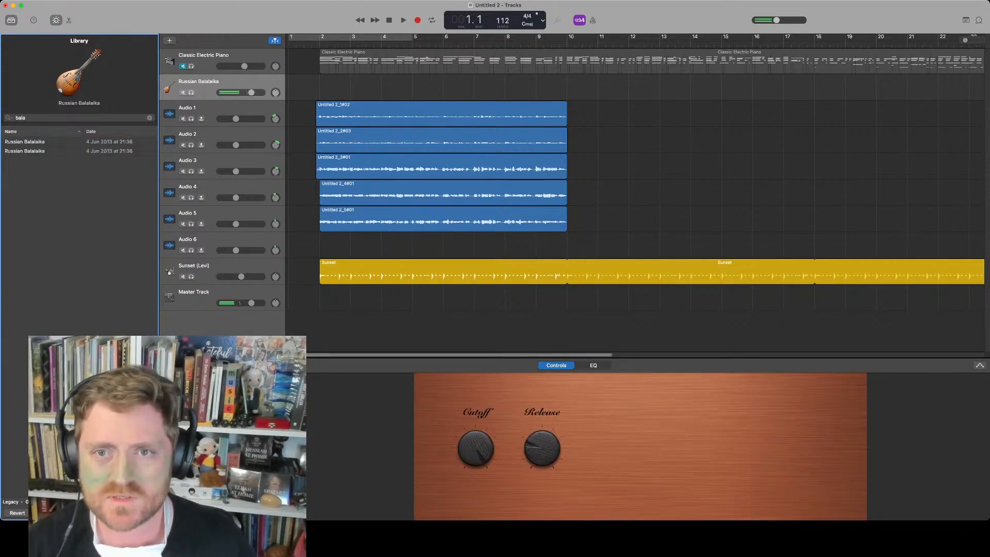
Lower the Russian Balalaika track's volume slightly and unmute the Classic Electric Piano track
drag(251, 93, 238, 93)
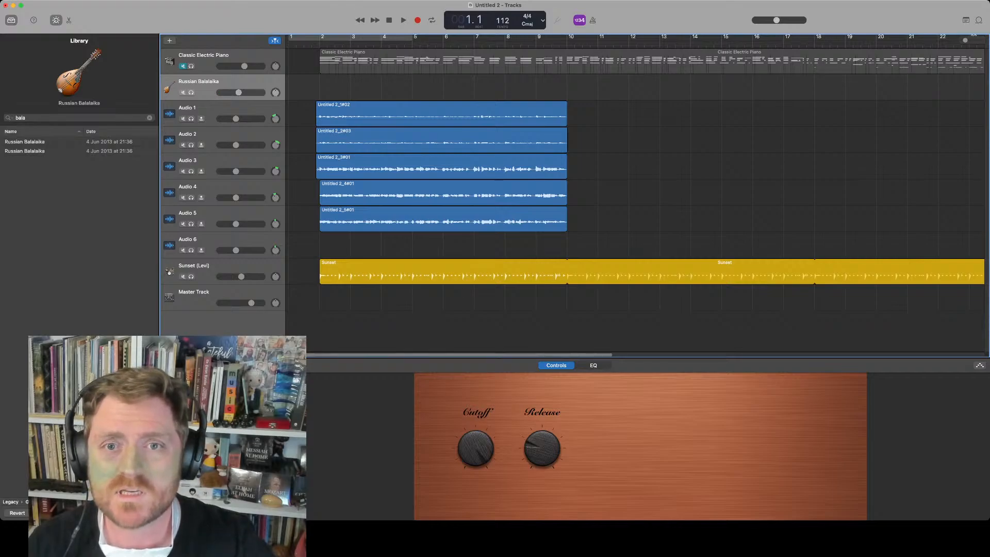
click(183, 66)
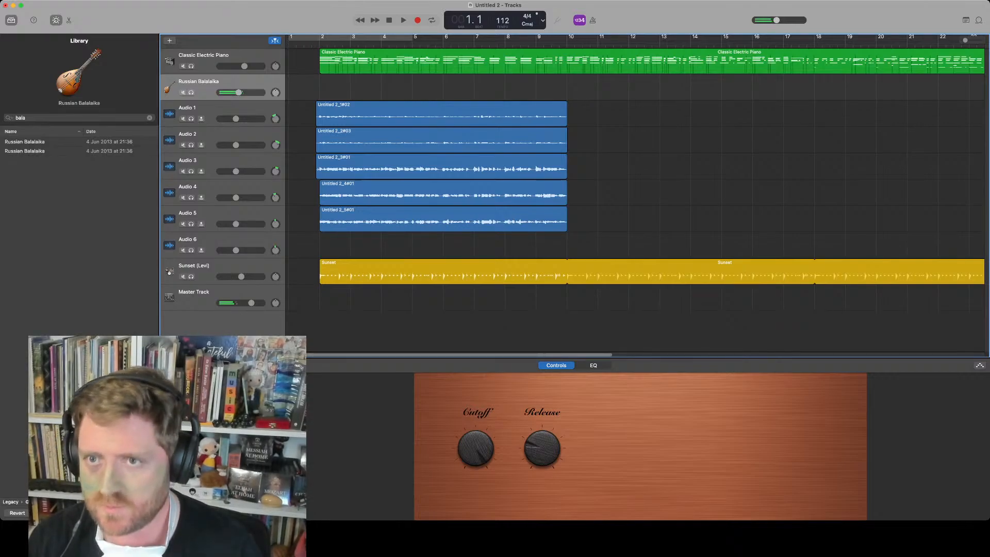
key(r)
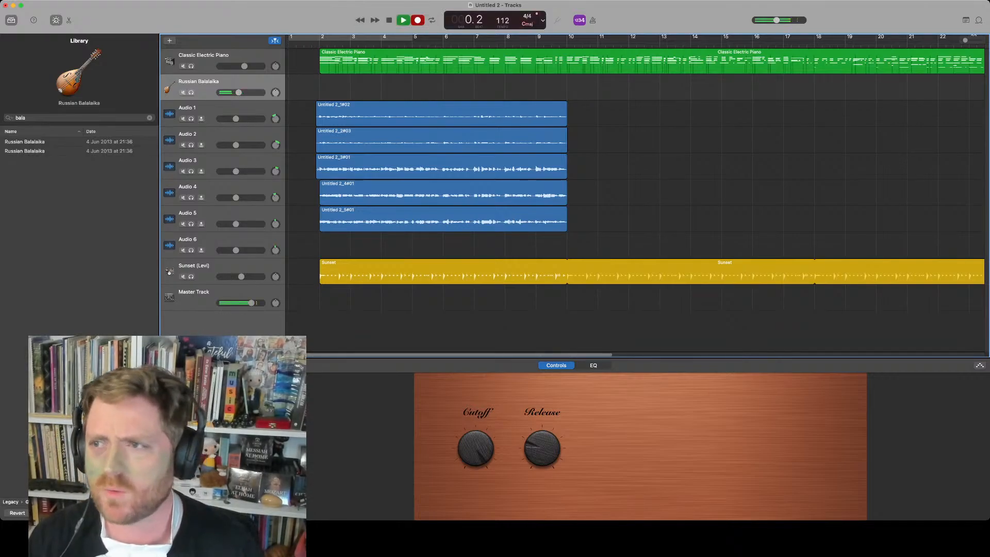
key(space)
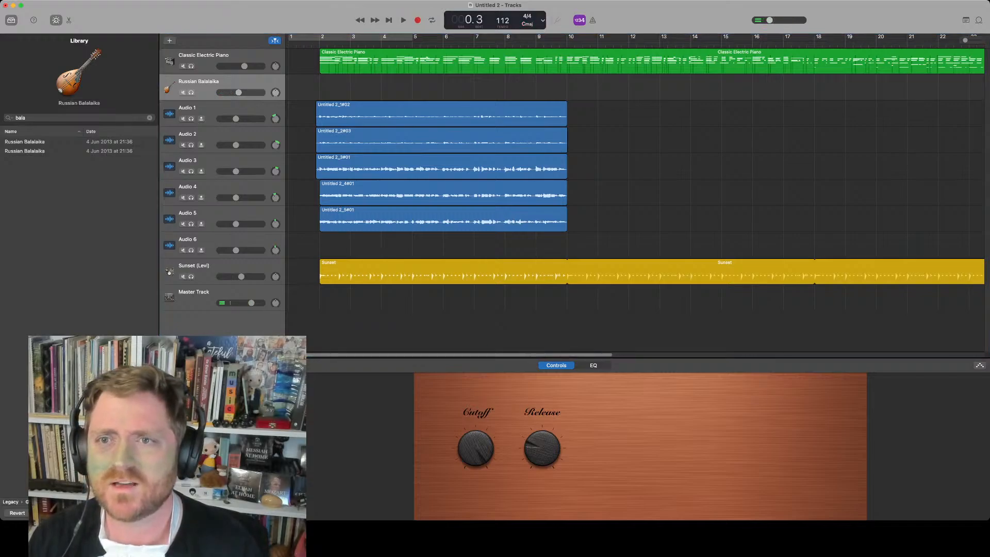
key(space)
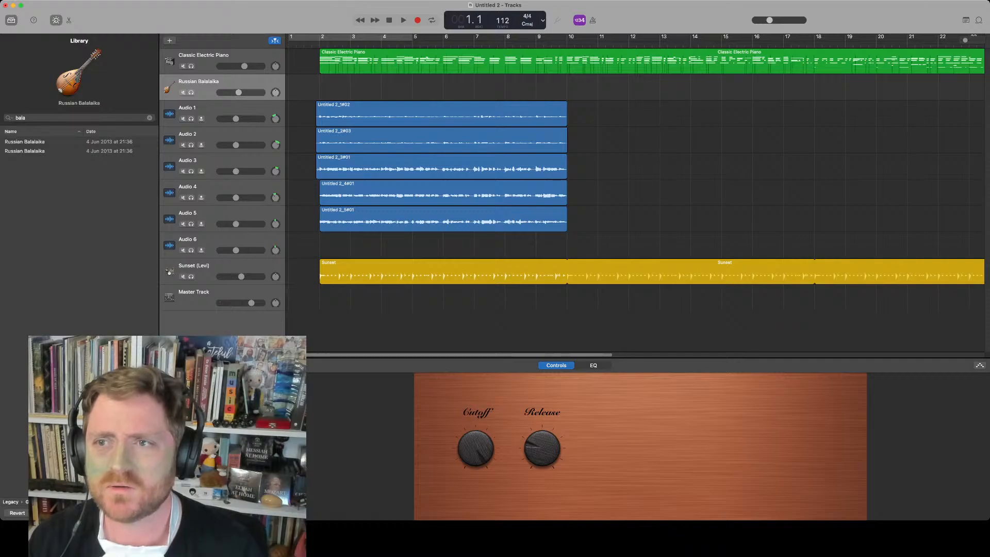
Record a Russian Balalaika performance running to about bar 34
key(r)
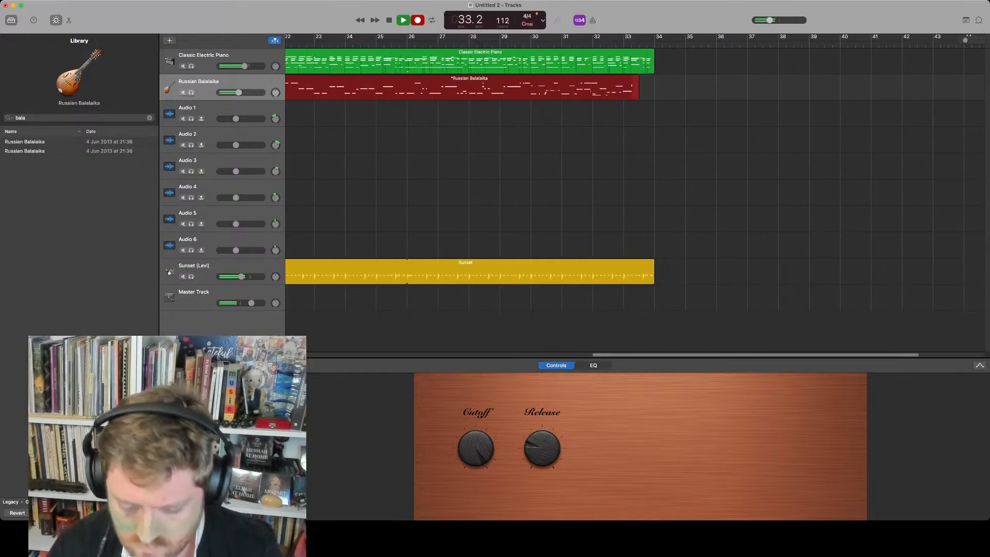
key(space)
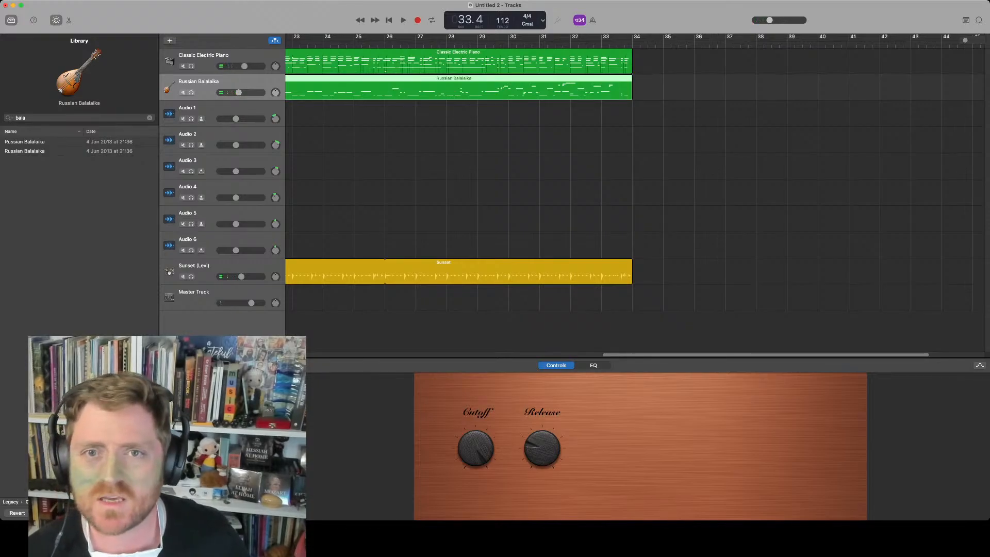
scroll(631, 96, left, 10)
scroll(631, 95, left, 3)
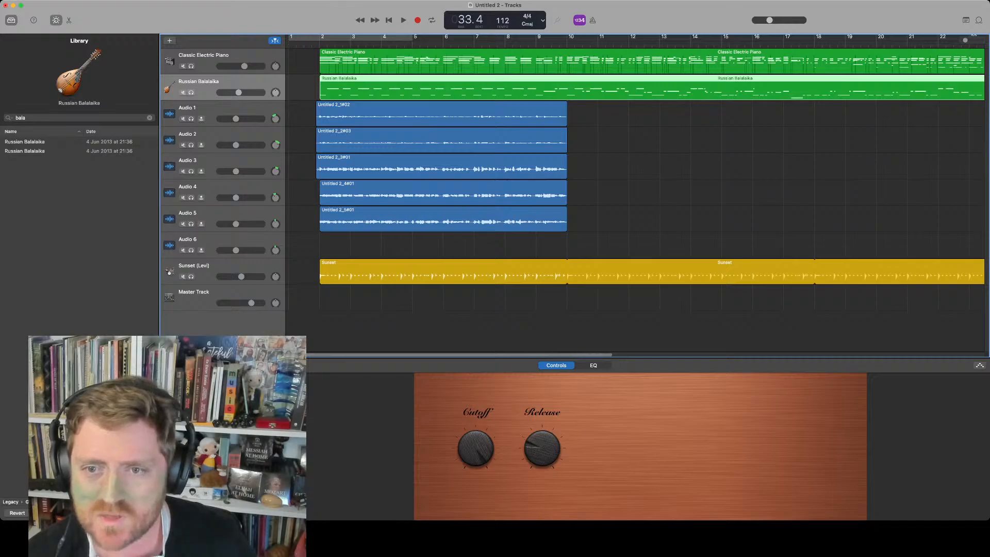
Nudge the Sunset drummer track's volume up slightly
drag(241, 276, 245, 277)
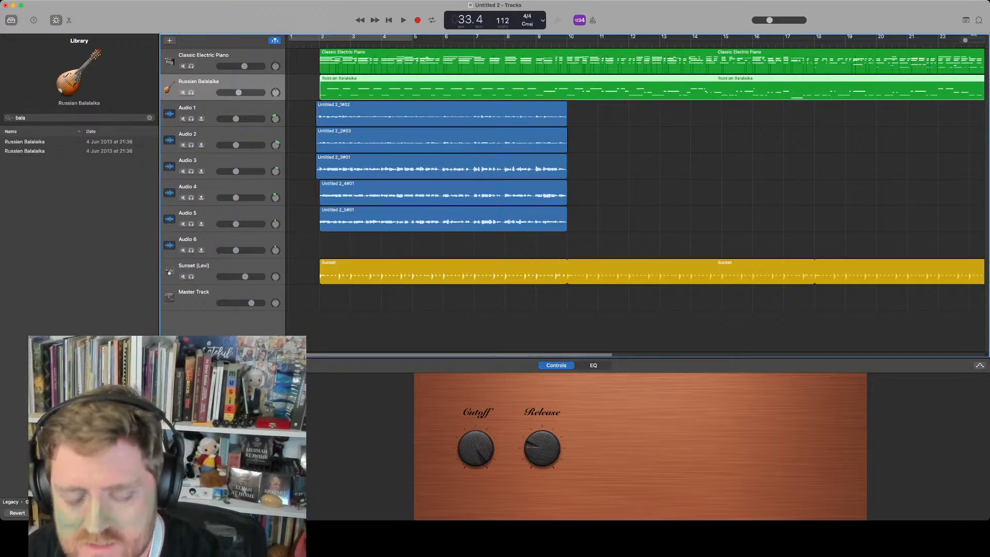
Duplicate the track, search the library for "guitar", audition several guitar sounds and settle on Classical Acoustic Guitar
key(super+d)
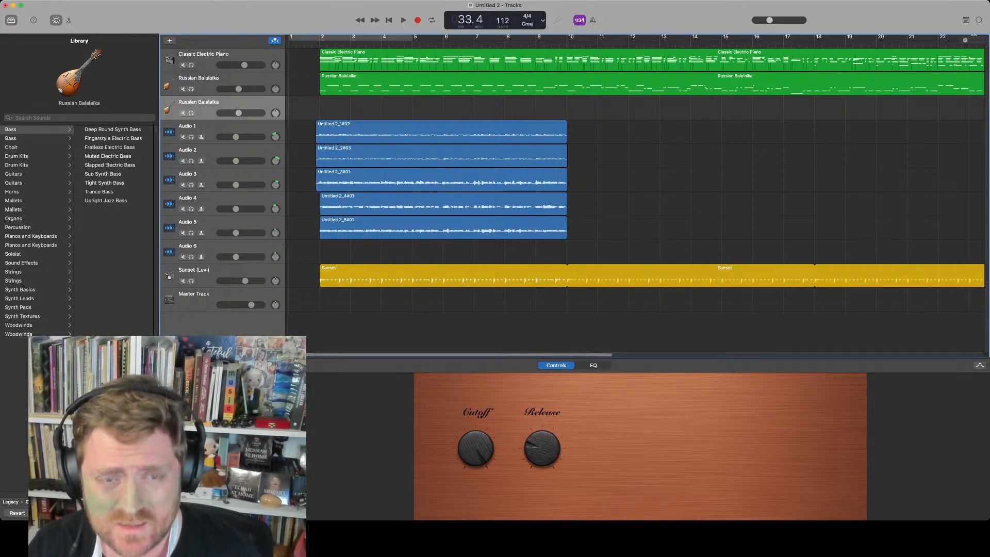
key(Tab)
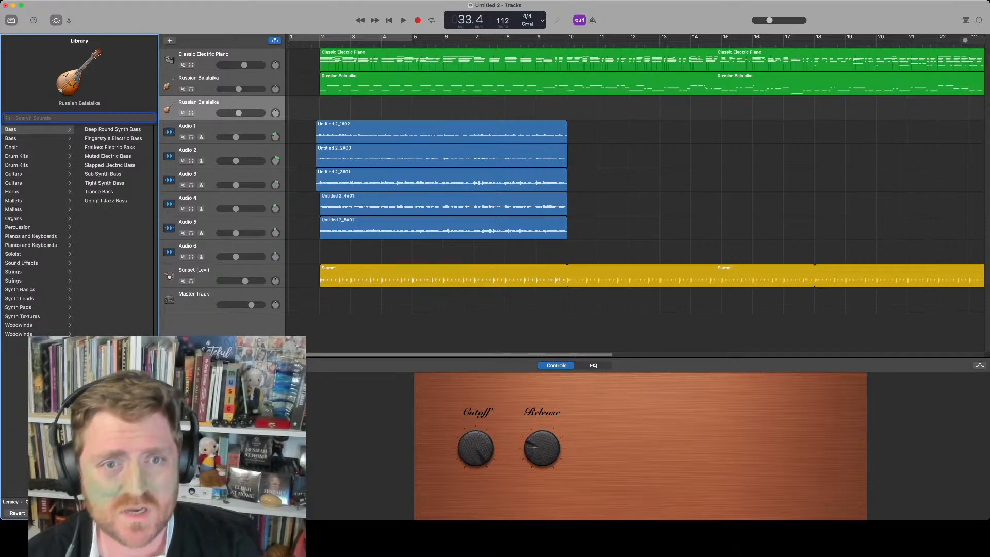
text(guitar)
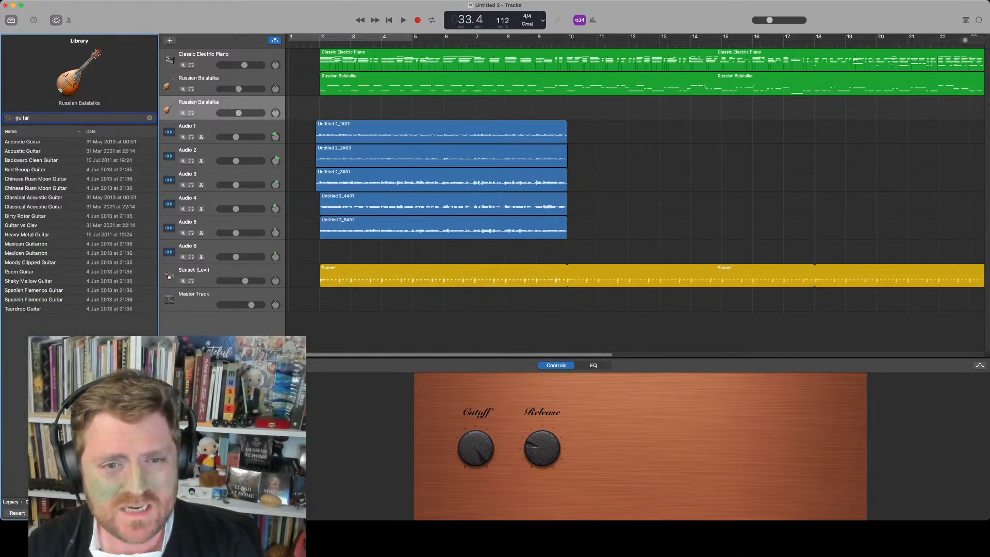
click(30, 262)
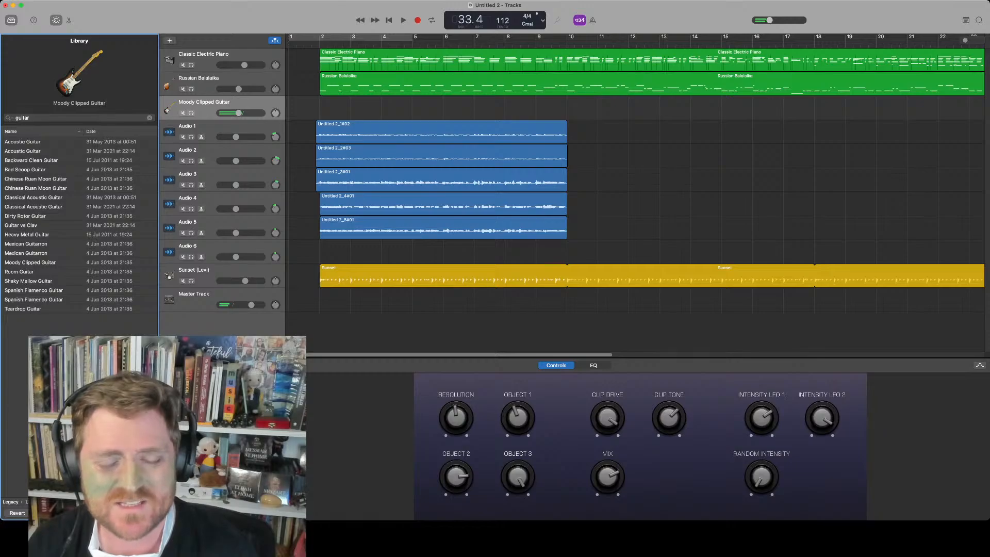
click(28, 281)
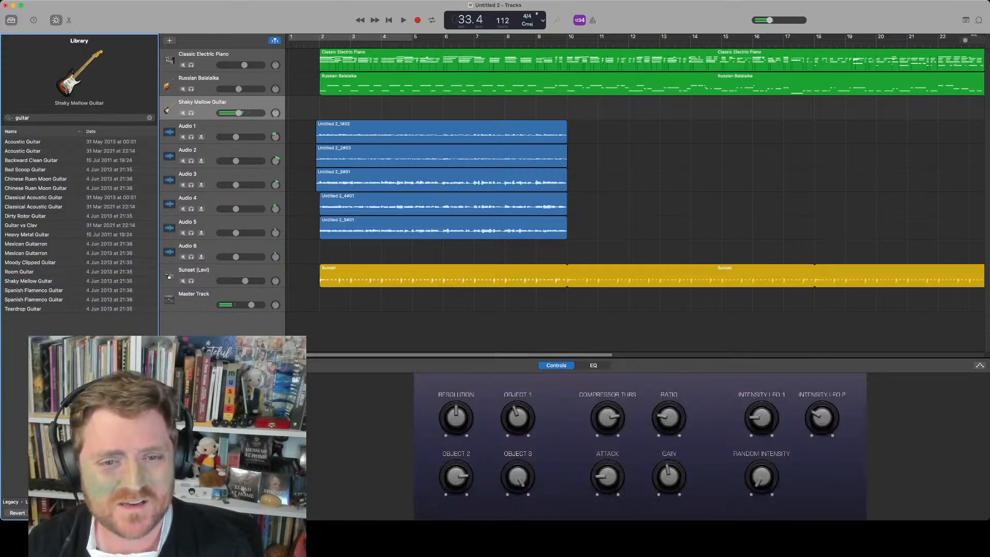
click(34, 291)
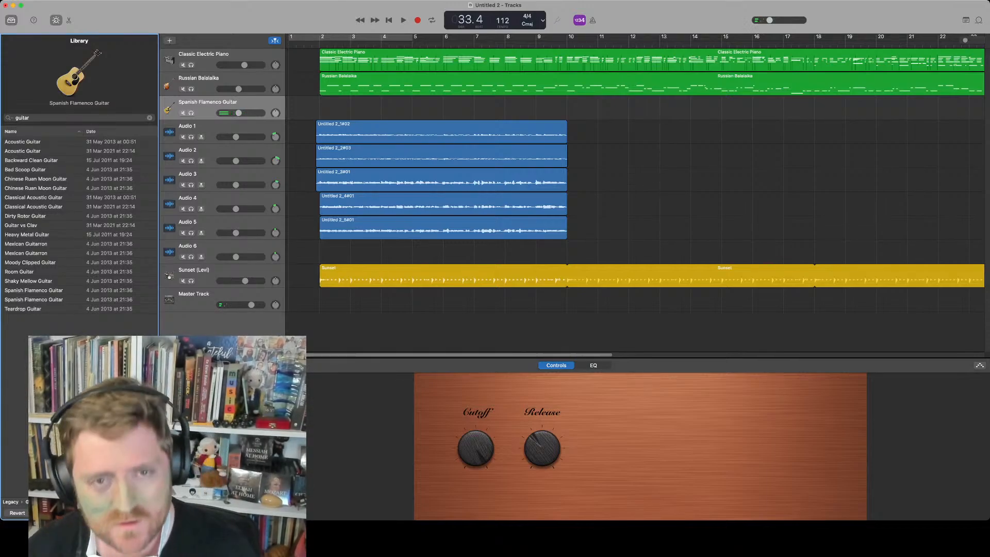
click(23, 309)
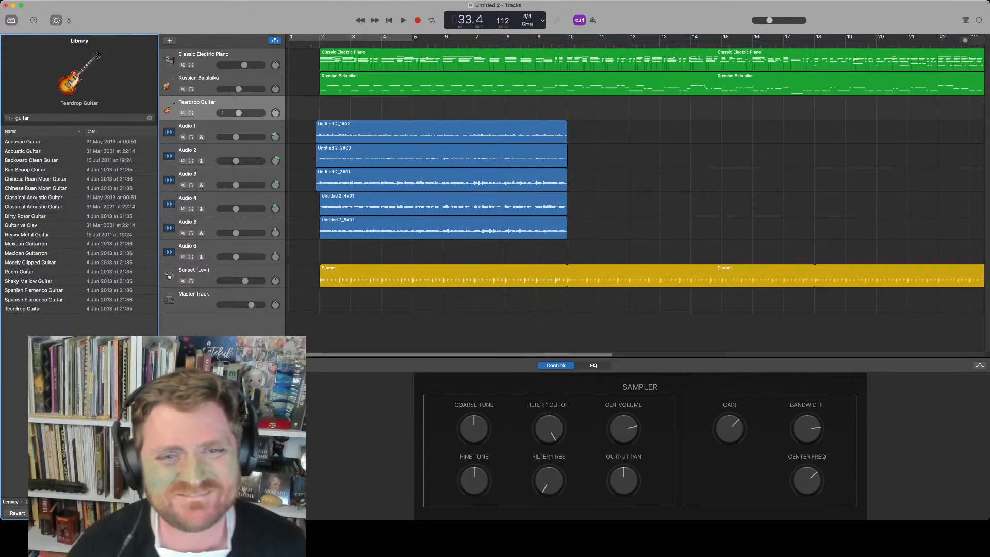
click(32, 160)
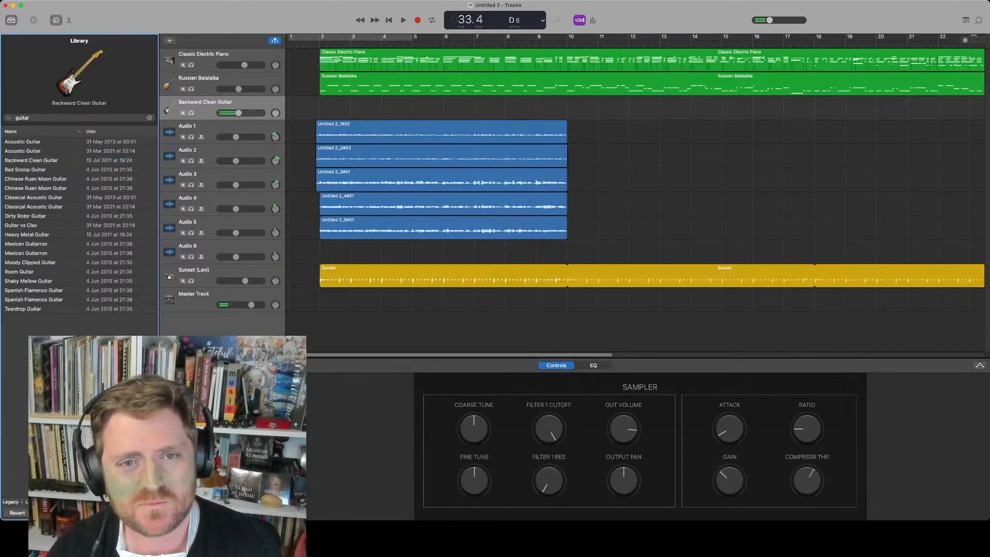
click(34, 198)
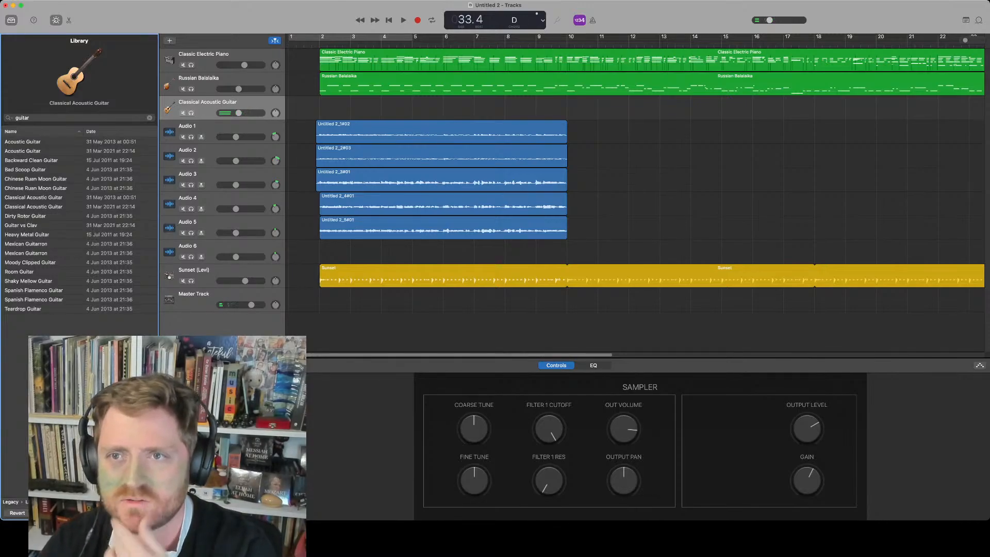
key(r)
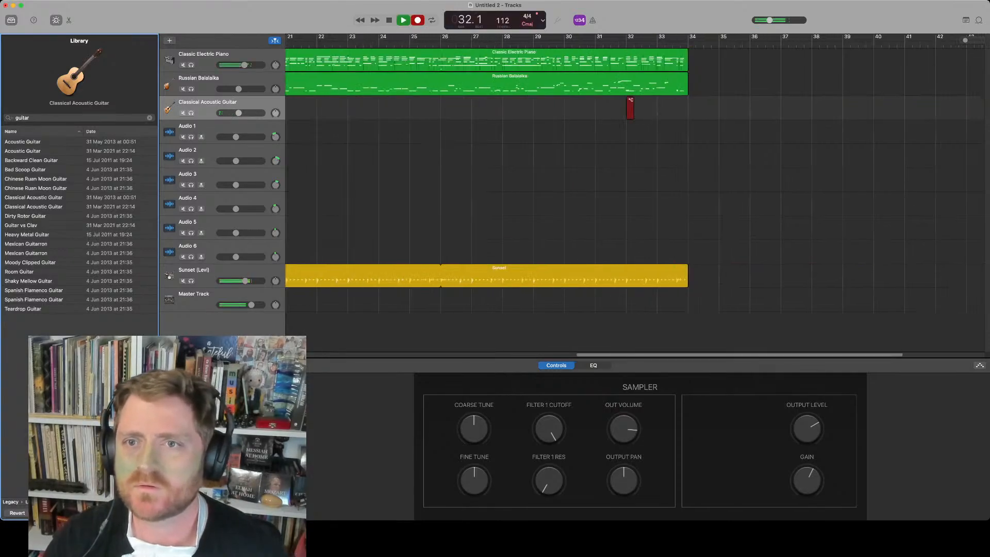
key(space)
key(Return)
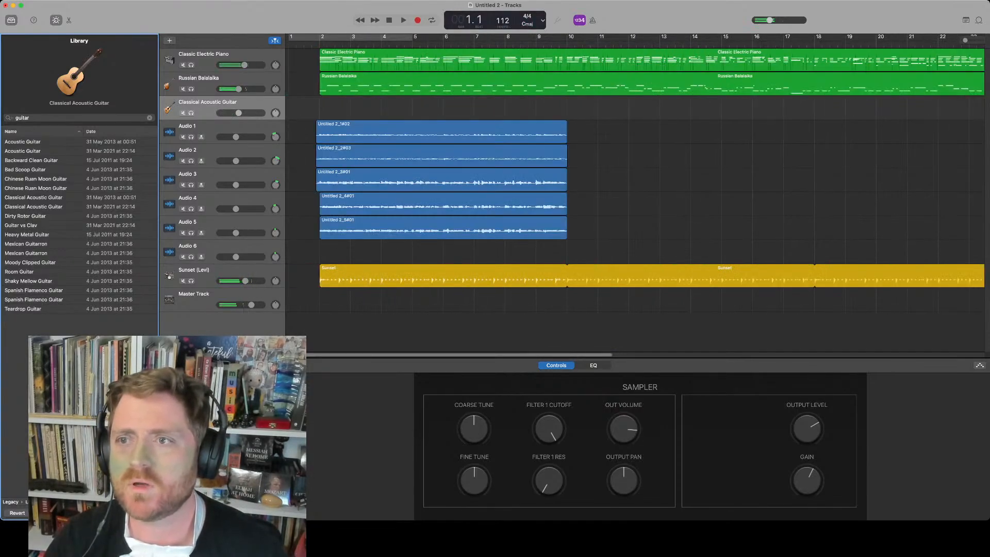
Record a Classical Acoustic Guitar part running to about bar 34 and return to the song start
key(r)
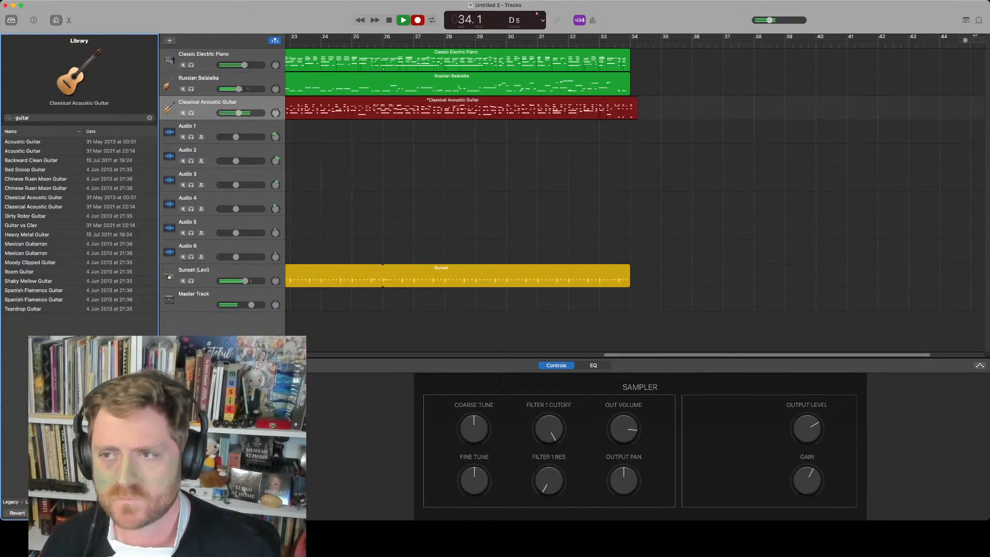
key(space)
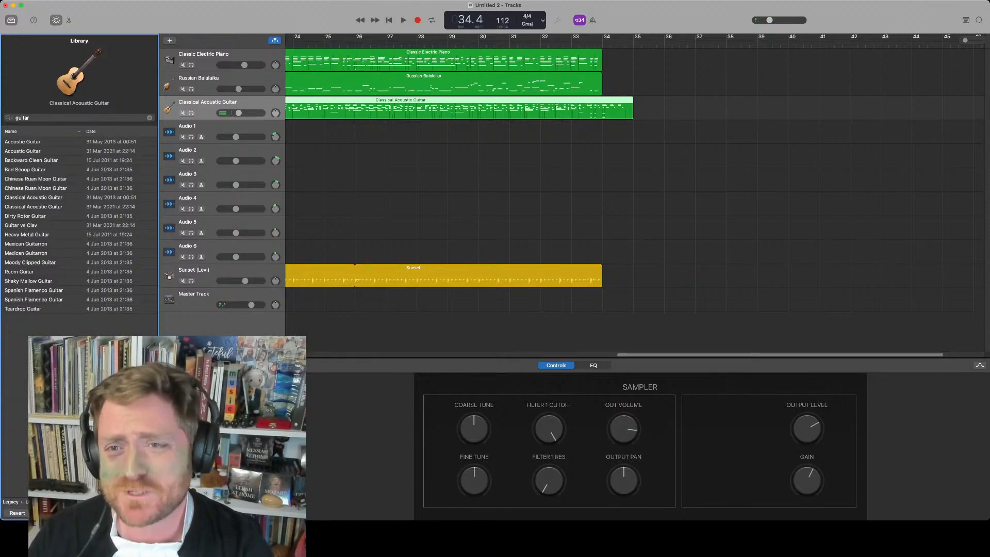
key(Return)
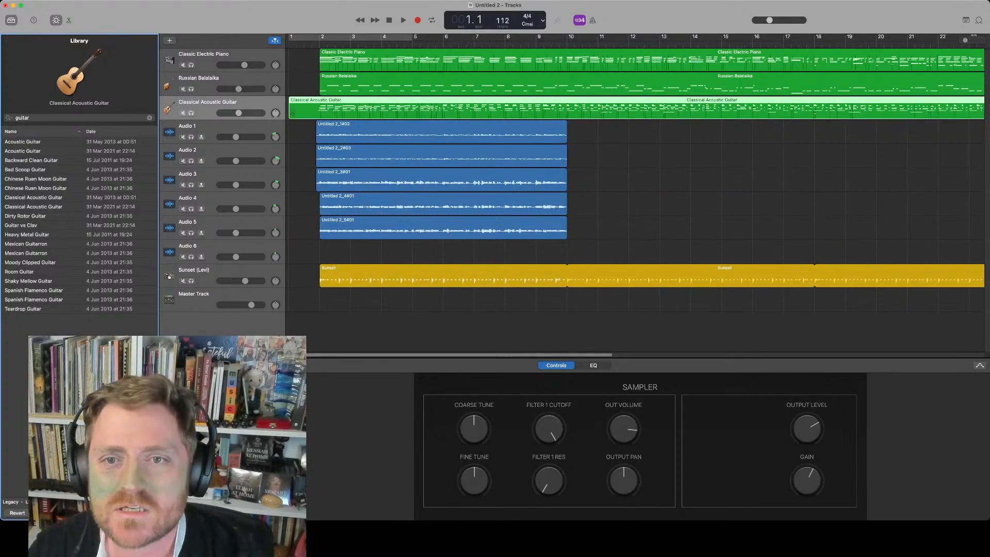
Adjust the Classical Acoustic Guitar track's pan and lower the Sunset drummer volume slightly
drag(275, 113, 275, 110)
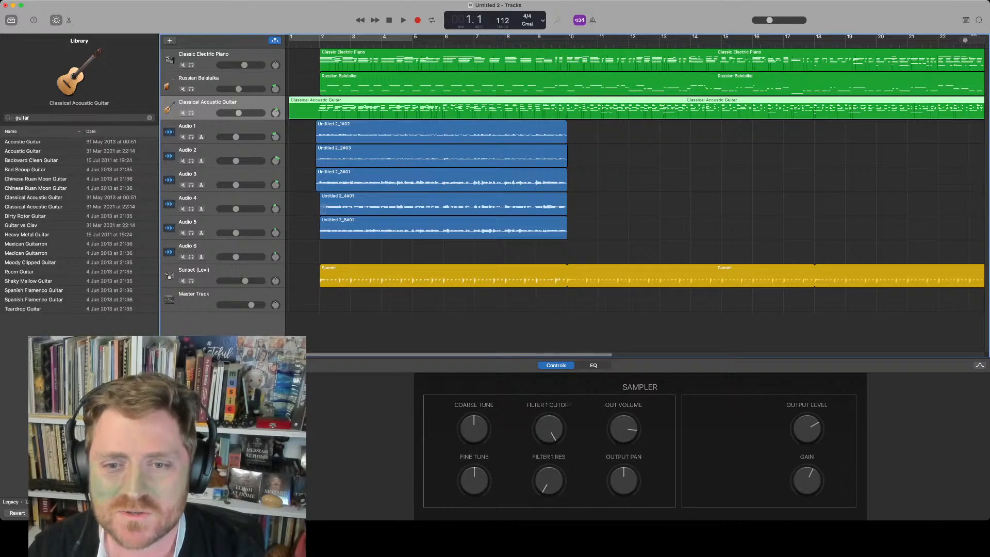
drag(245, 280, 243, 281)
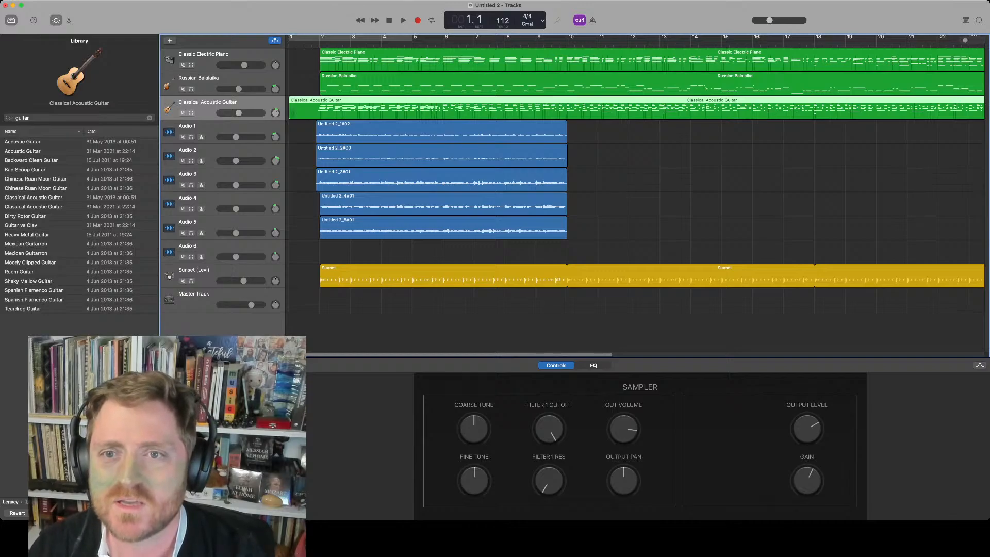
Play back the song and mute the Classic Electric Piano track
key(space)
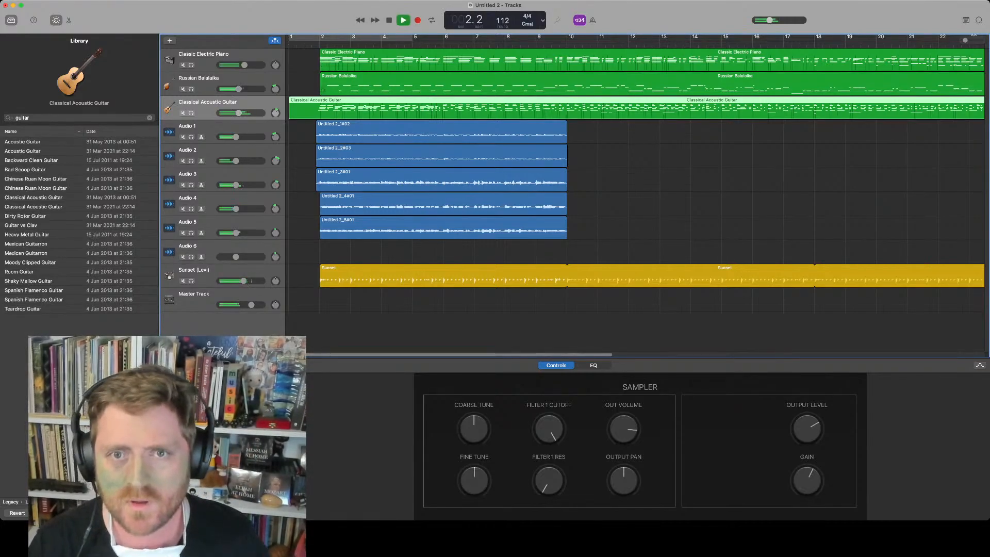
click(183, 65)
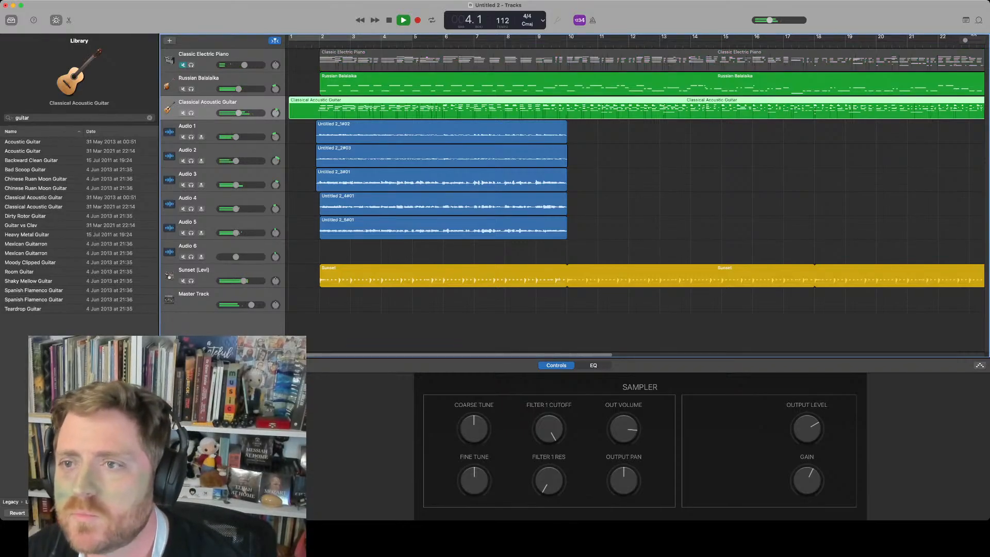
key(space)
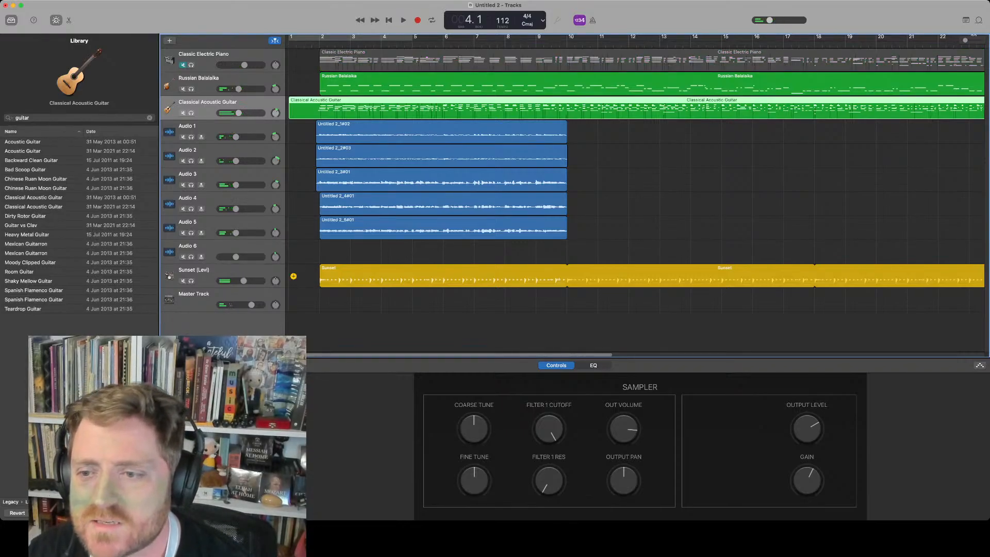
Trim the start of the Sunset drummer region to bar 10 and place the playhead at bar 10
drag(321, 282, 565, 282)
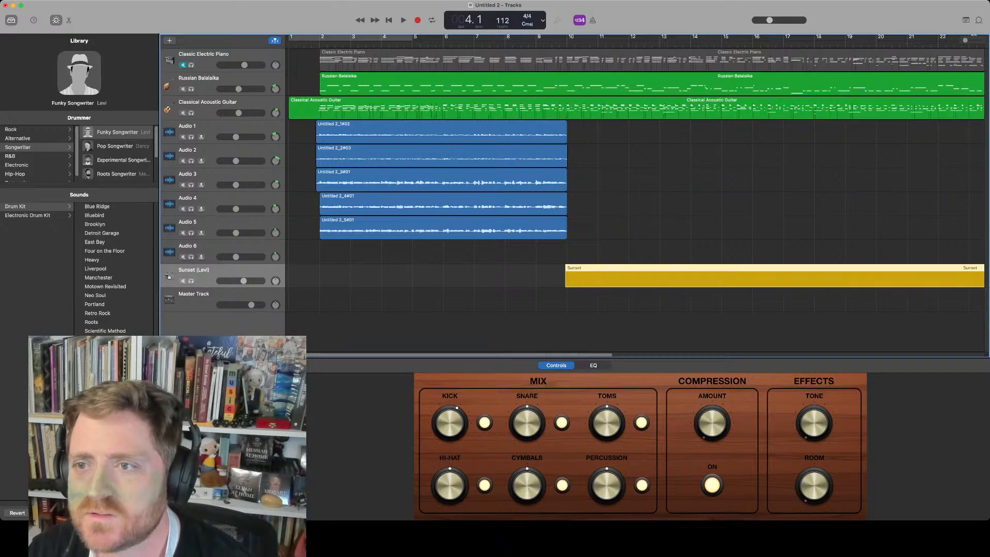
click(564, 44)
key(period)
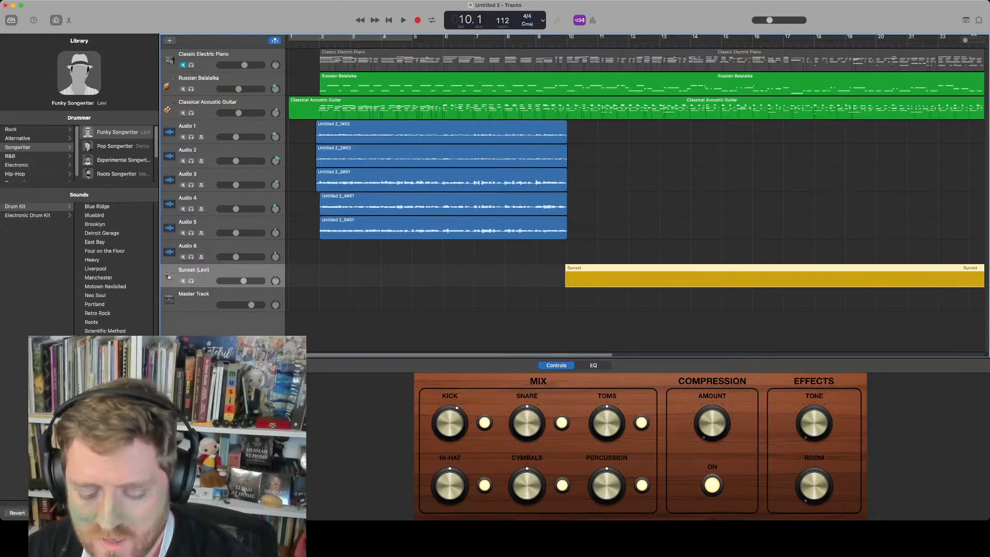
Split the Russian Balalaika and Classical Acoustic Guitar regions at the playhead at bar 10
key(super+t)
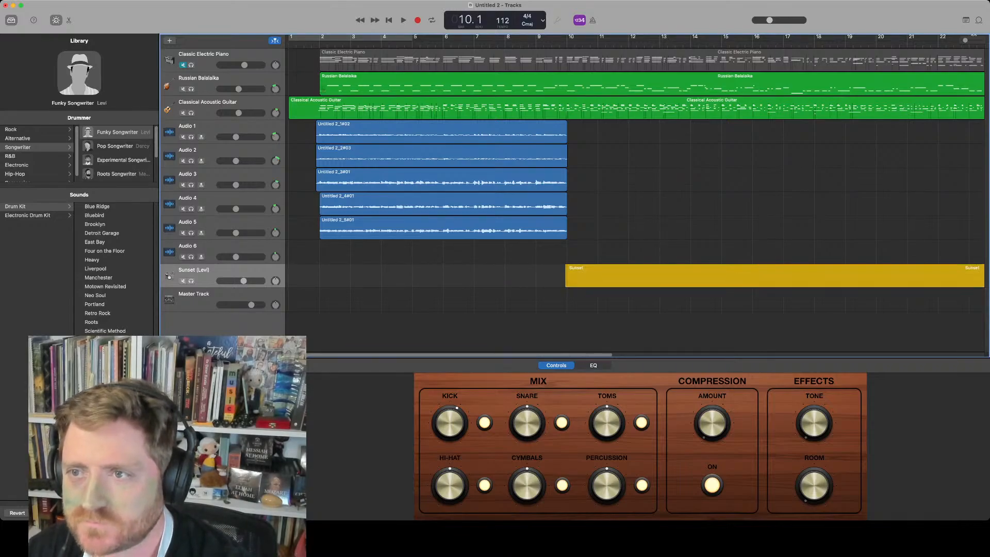
click(588, 85)
key(super+t)
click(587, 108)
key(super+t)
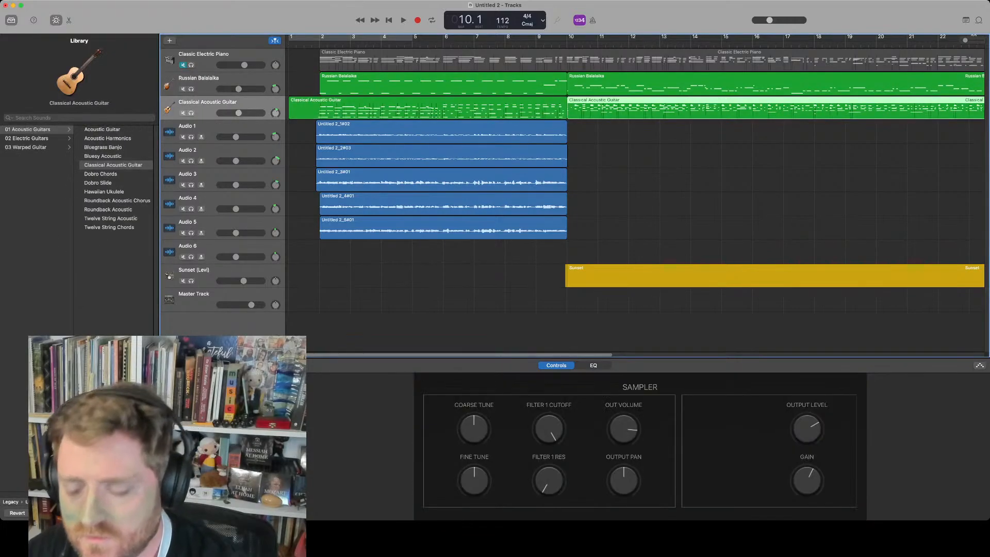
Delete the Classical Acoustic Guitar and Russian Balalaika region parts that lie before bar 10
click(292, 113)
key(Delete)
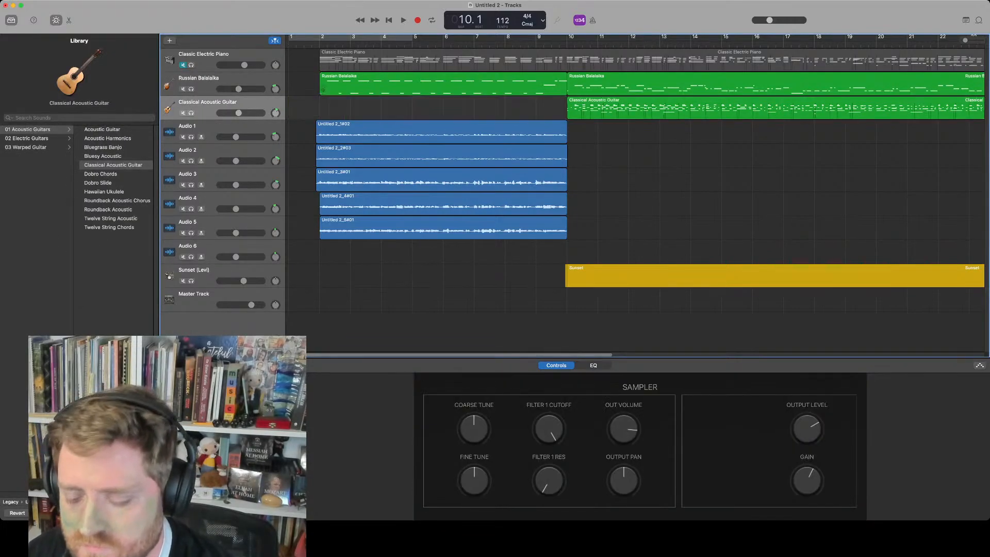
click(323, 90)
key(Delete)
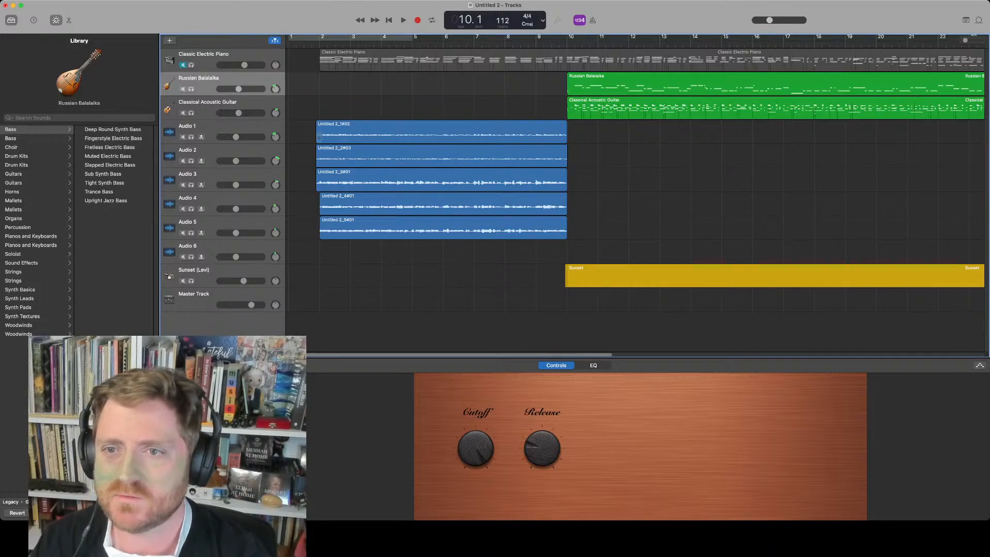
Select the five audio take regions and copy them so the copies start at bar 10
drag(407, 253, 407, 132)
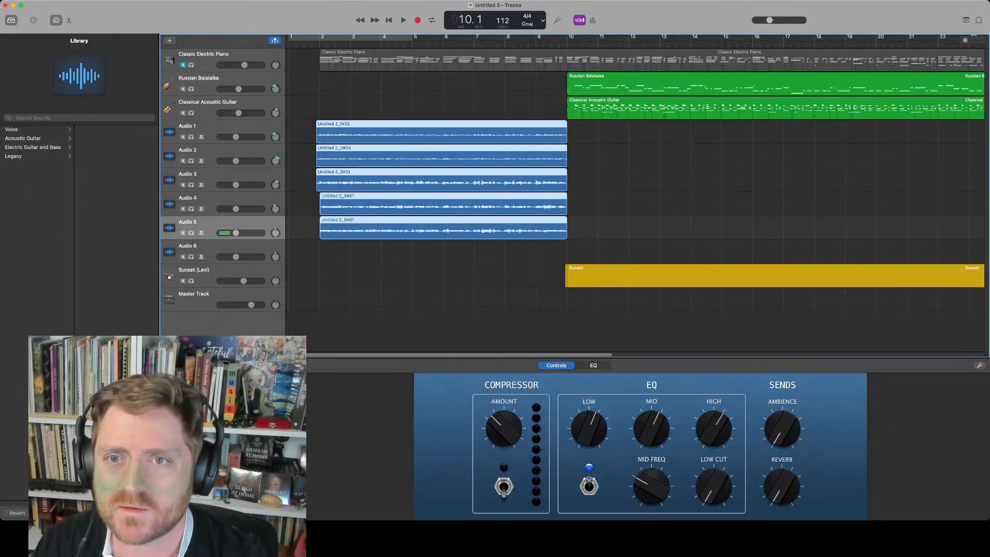
click(407, 133)
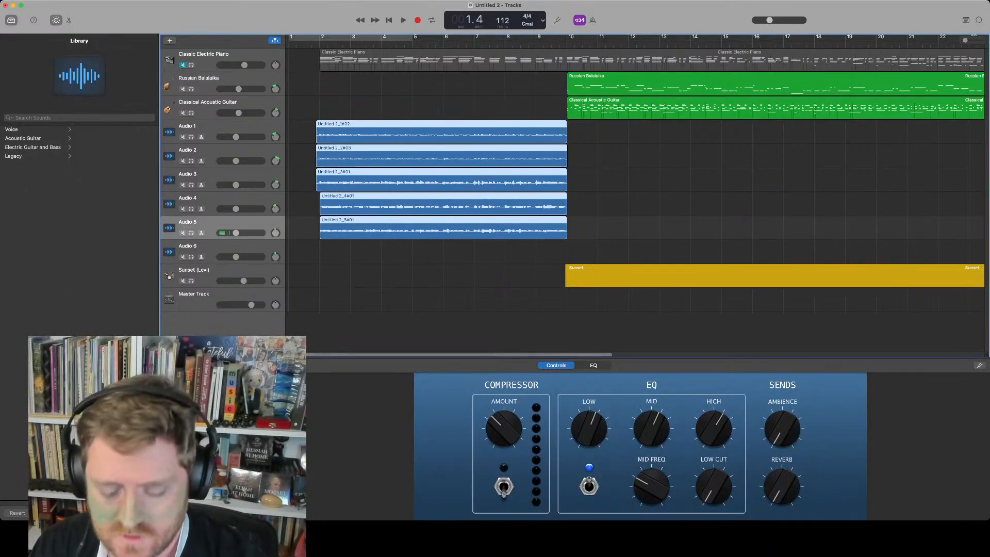
key(period)
key(super+t)
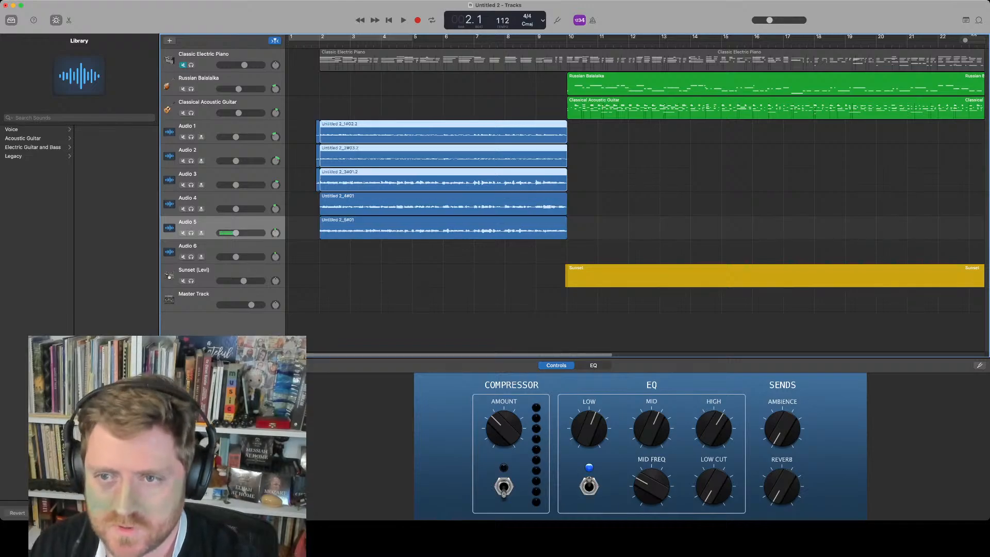
drag(429, 273, 405, 109)
drag(323, 149, 571, 149)
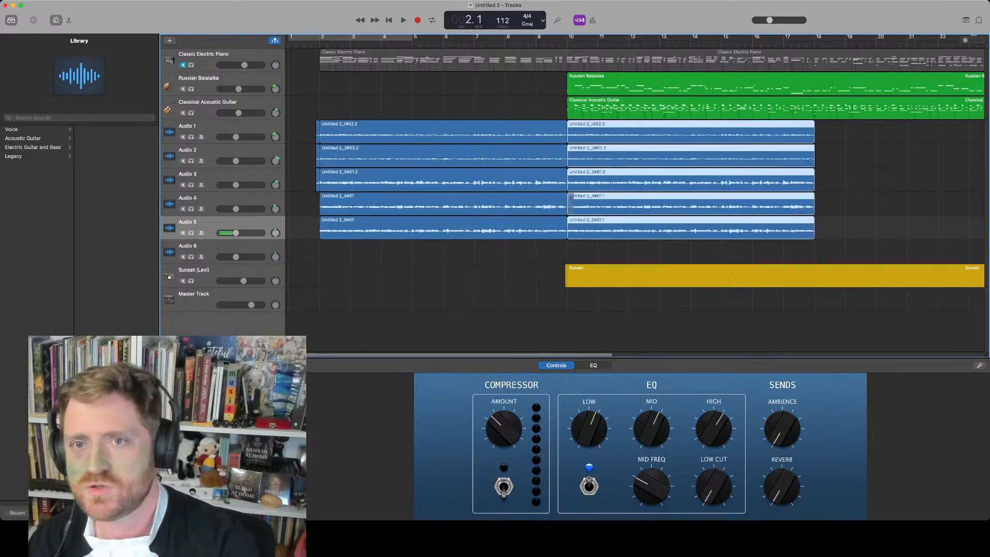
Play back the arrangement and select the Sunset drummer track
key(space)
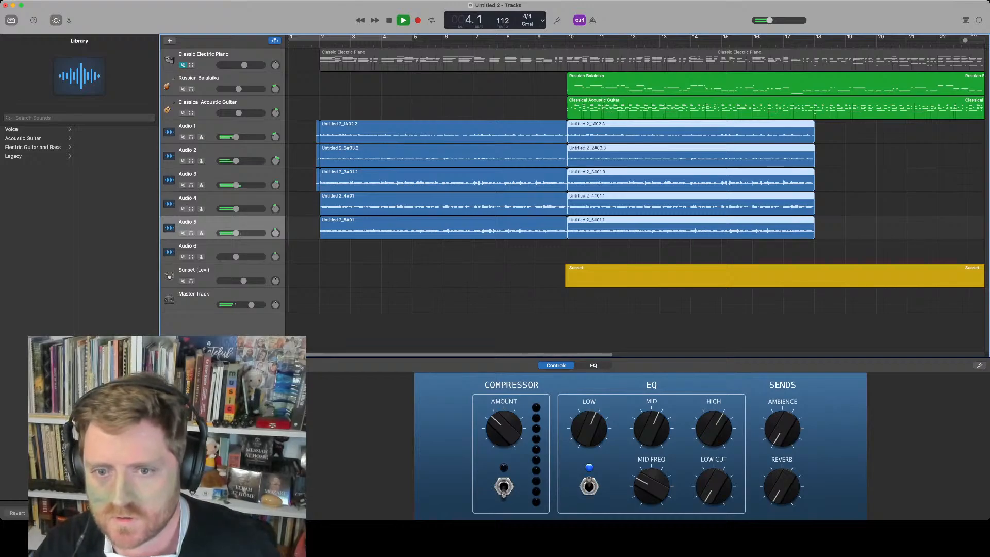
click(232, 271)
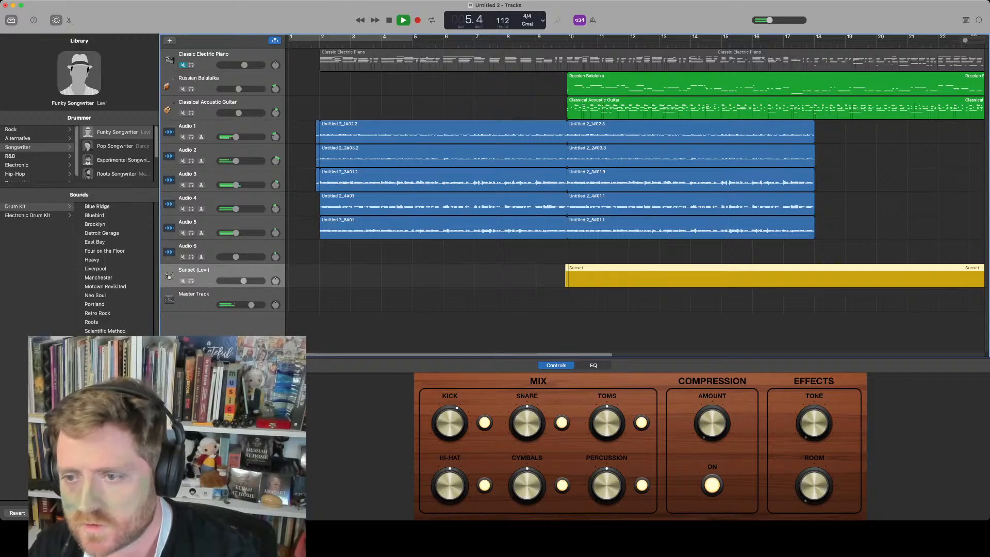
key(space)
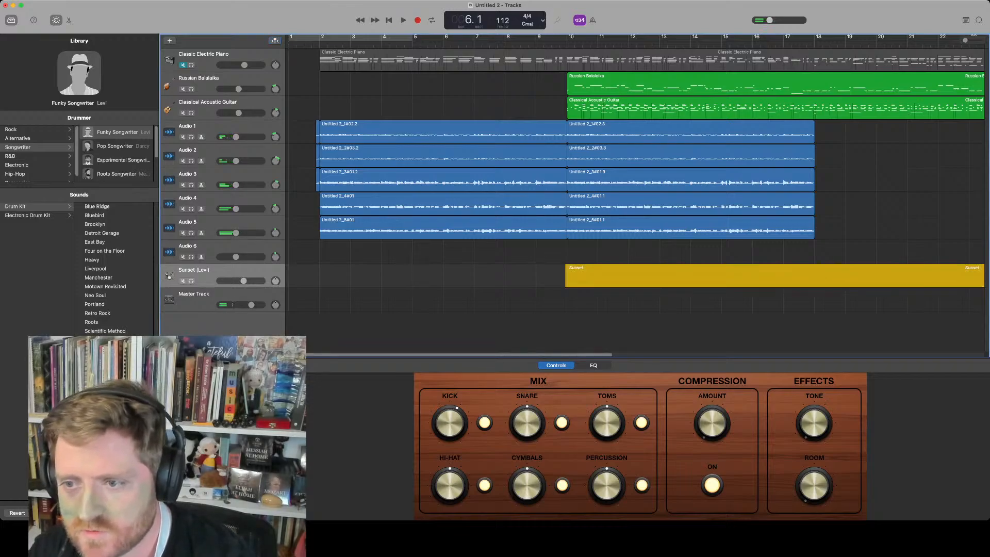
Undo the recent Sunset drummer region edits and move the restored region to start at bar 2
click(573, 268)
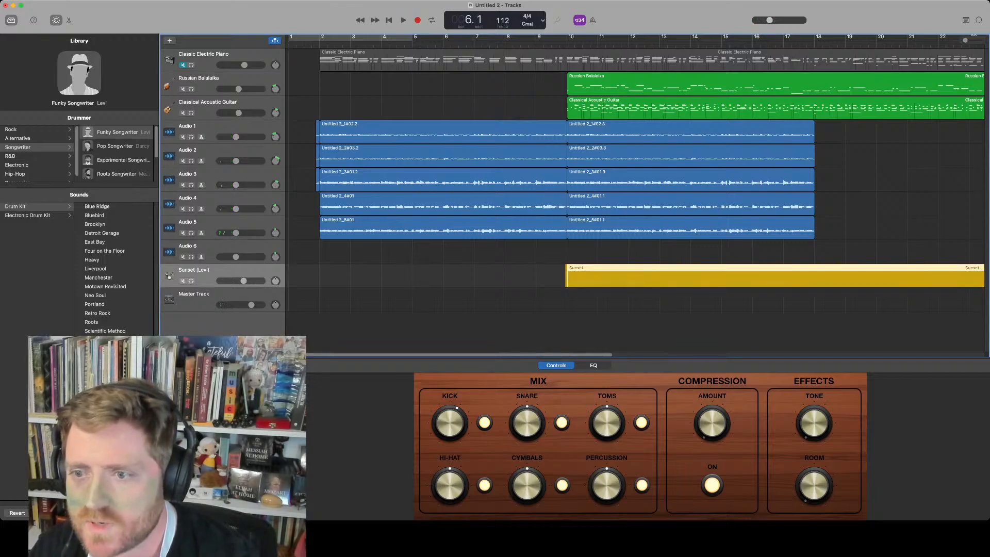
mouse_move(573, 269)
mouse_down()
mouse_move(550, 269)
mouse_move(573, 269)
mouse_up()
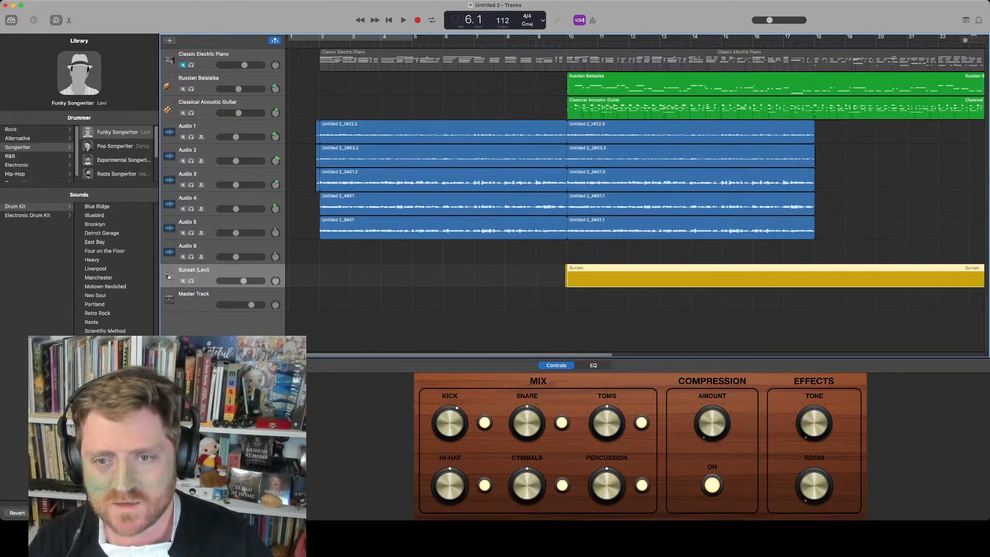
key(super+z)
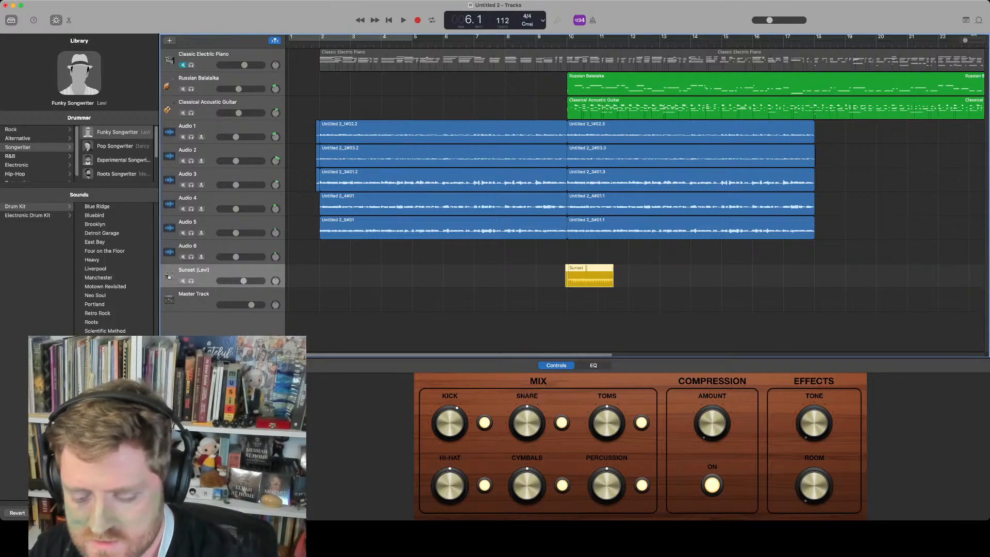
key(super+z)
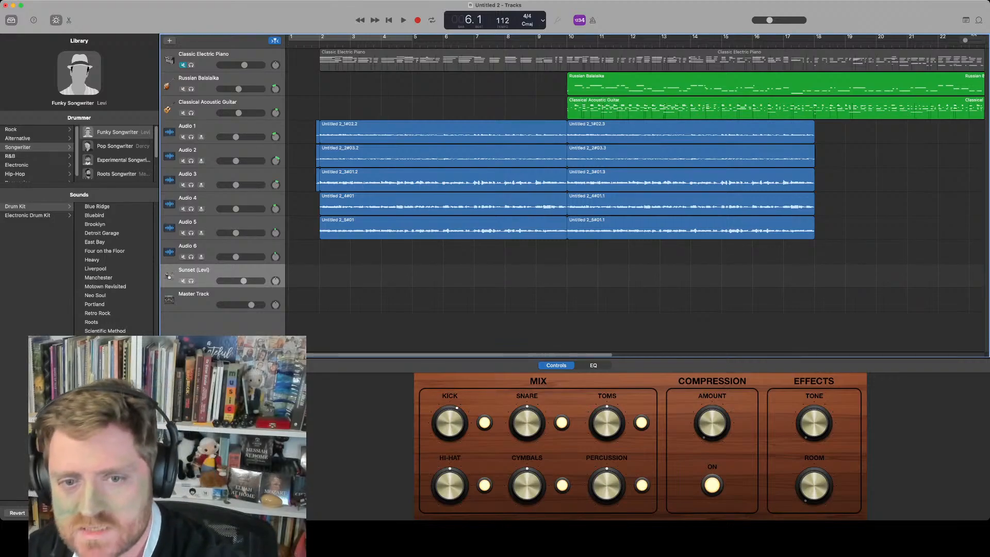
key(super+z)
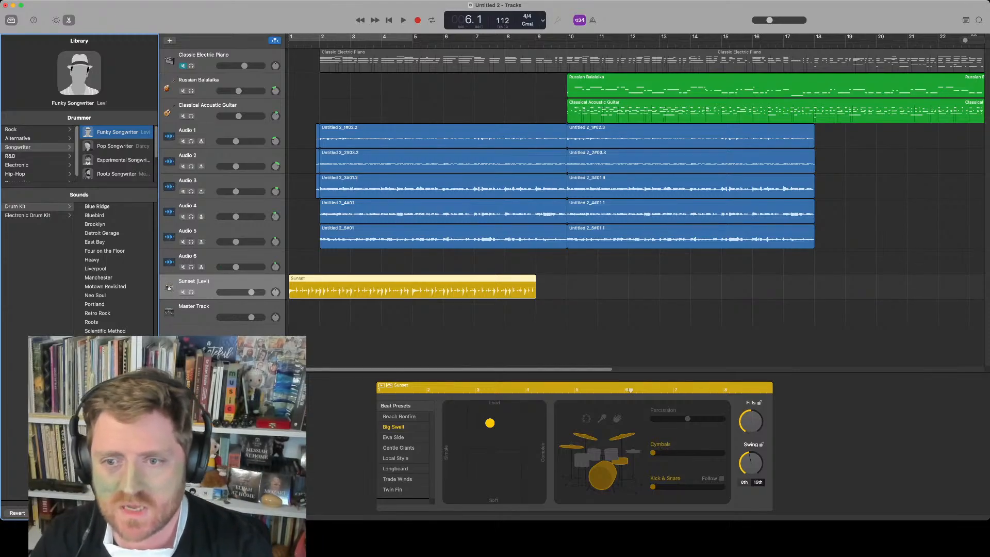
drag(413, 288, 443, 287)
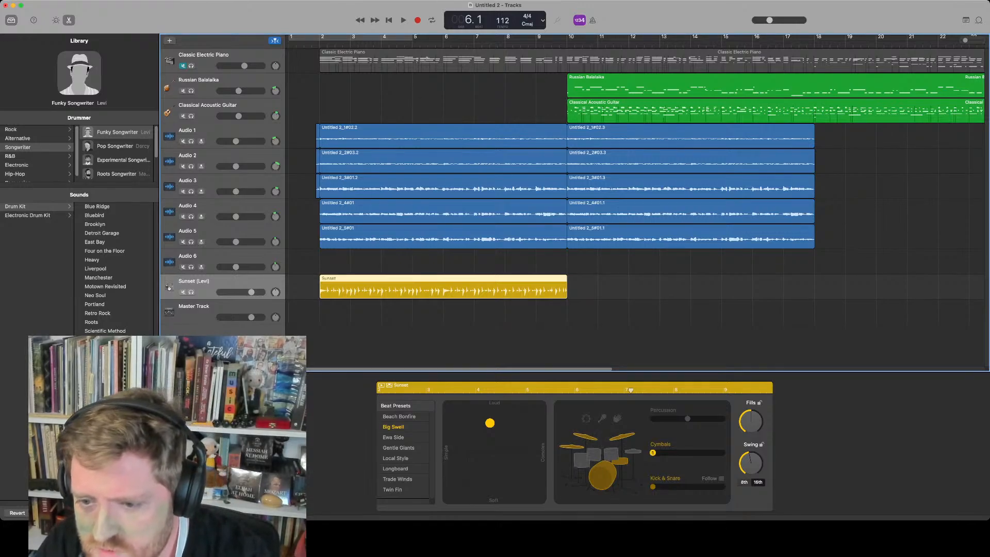
Move the Sunset drummer's pattern puck to the soft, simple corner of the XY pad and preview it
drag(489, 422, 470, 491)
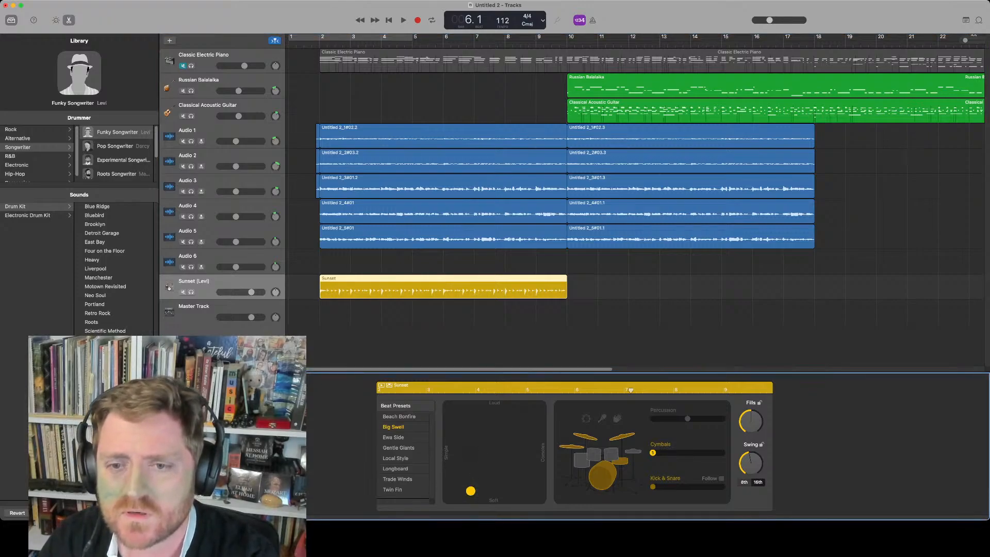
key(space)
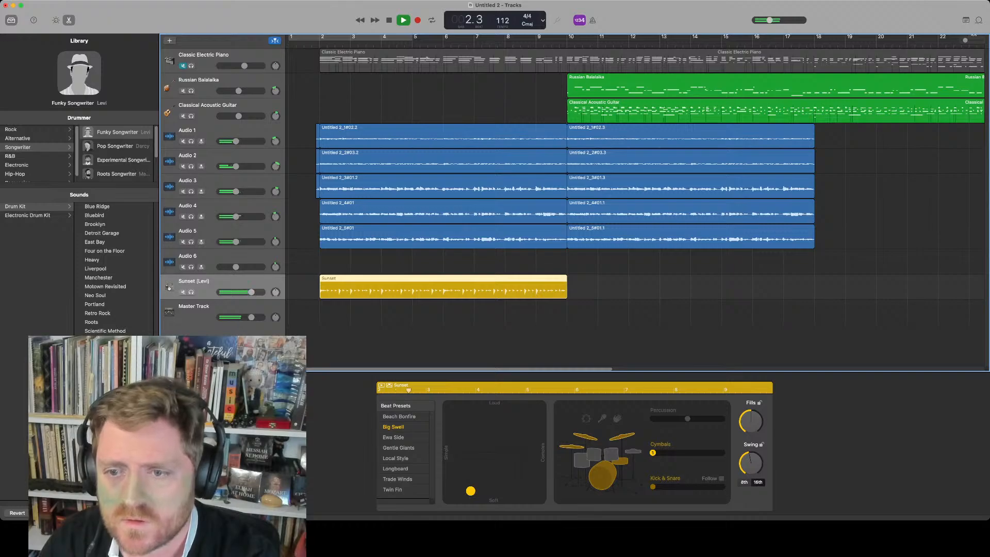
key(space)
Move the Sunset drummer region to start at bar 10 and play the song from the beginning
drag(443, 289, 691, 290)
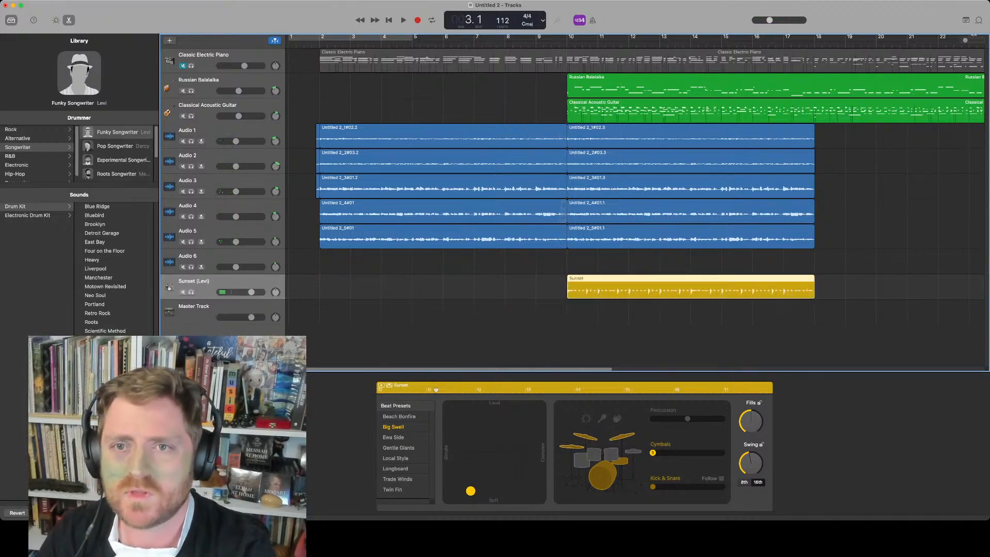
key(comma)
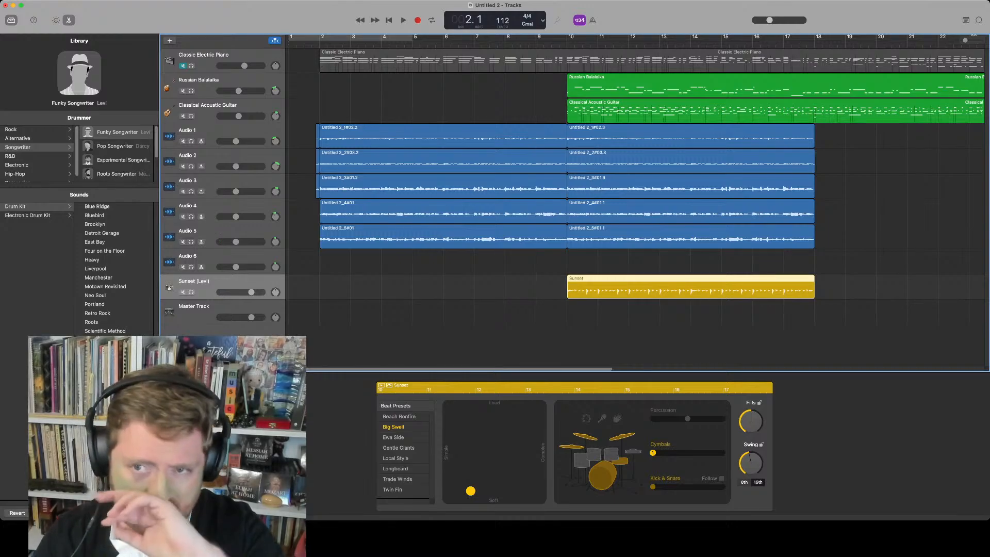
key(space)
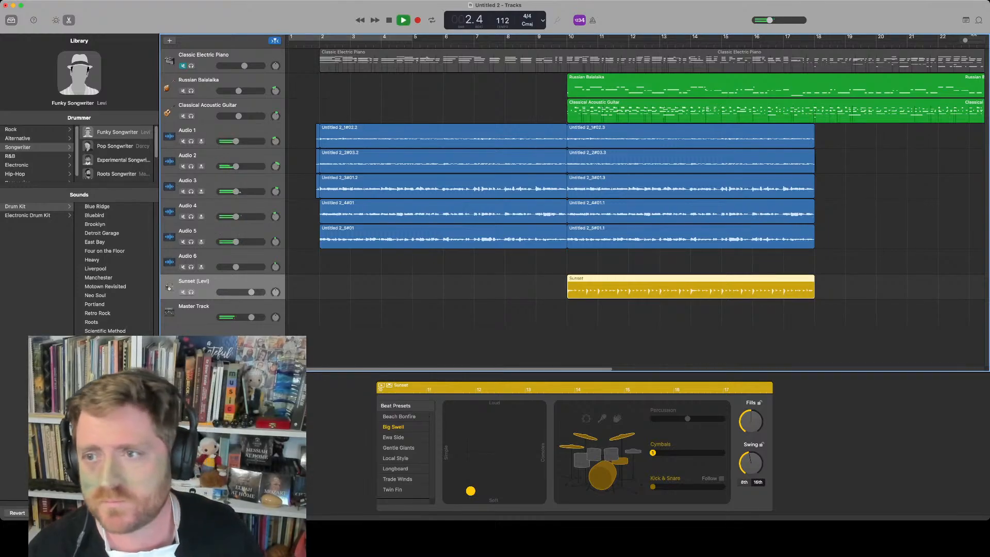
click(570, 116)
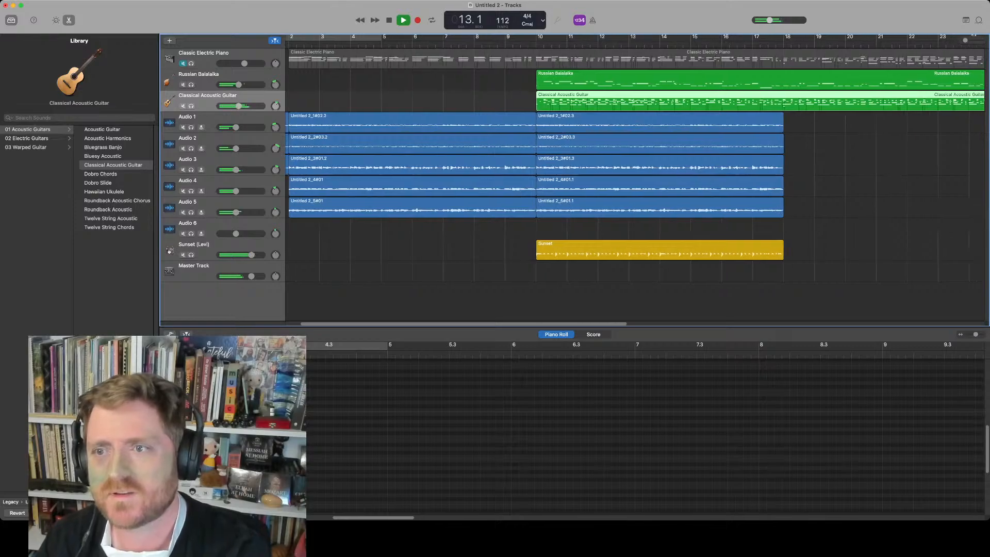
key(space)
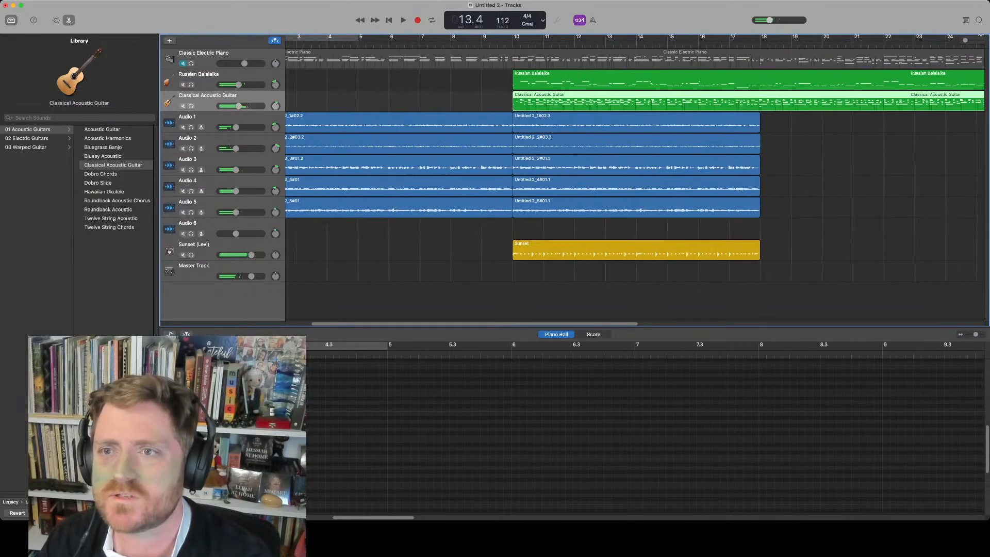
Lower the song tempo to 95 bpm
drag(503, 21, 502, 31)
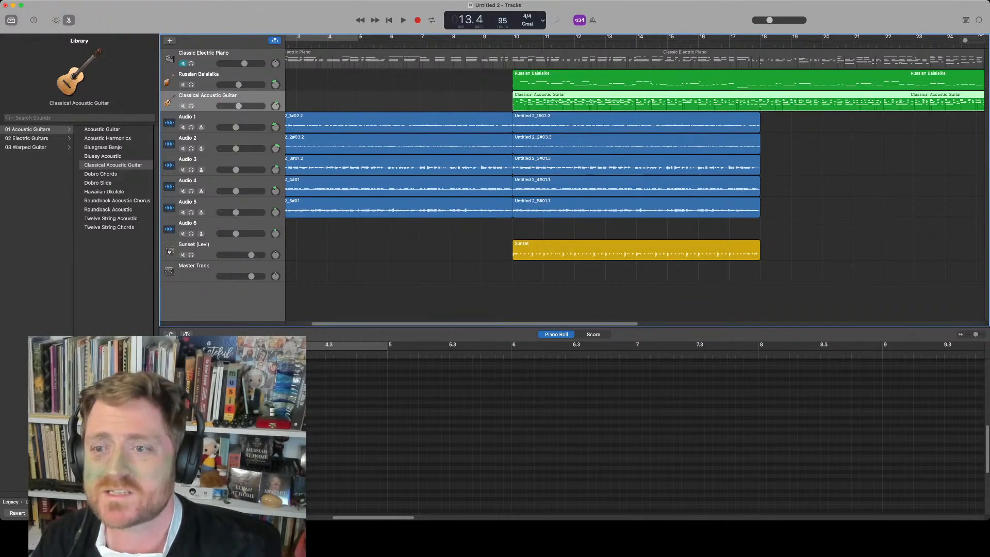
Play the song from bar 9 to hear the new tempo
click(505, 44)
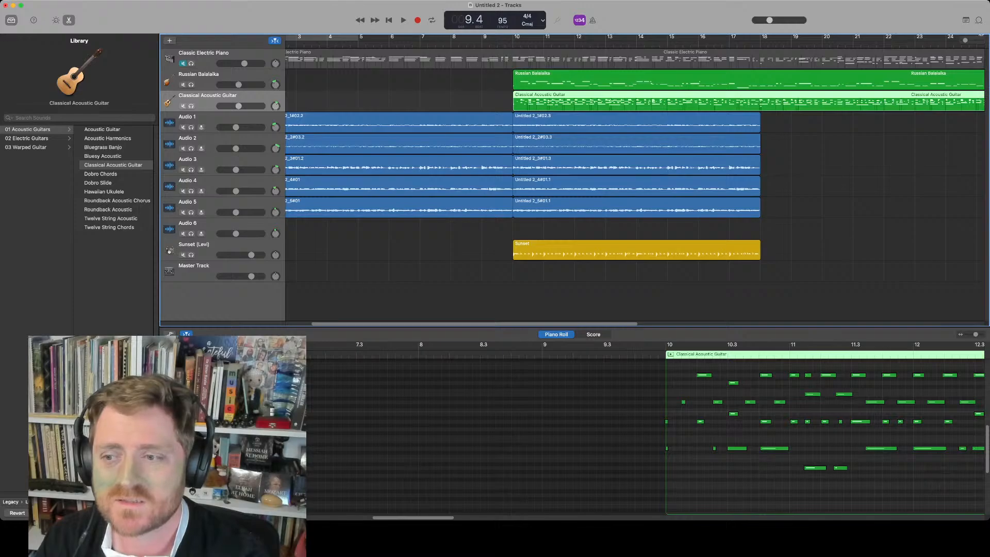
key(space)
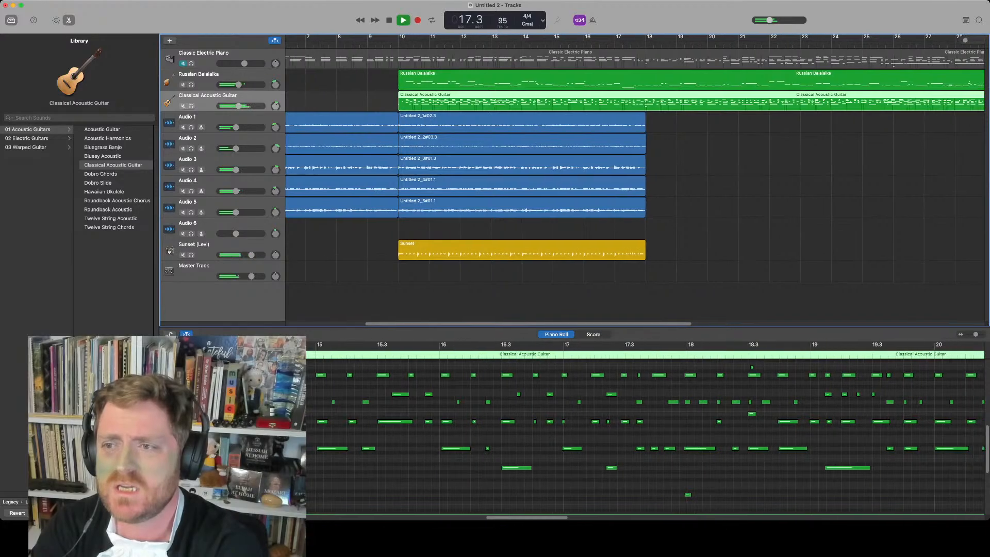
key(space)
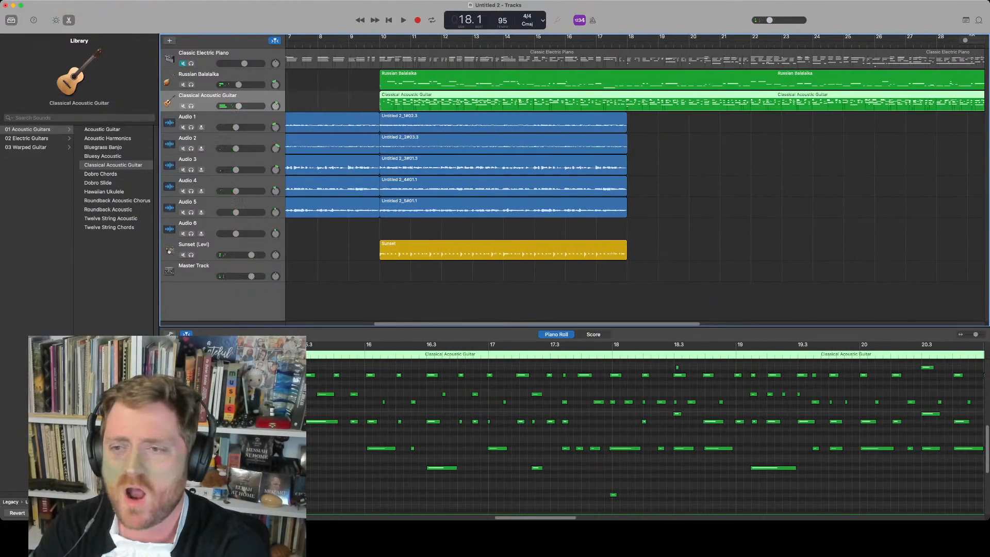
Select the Audio 6 track and zoom out to show the whole arrangement
click(206, 225)
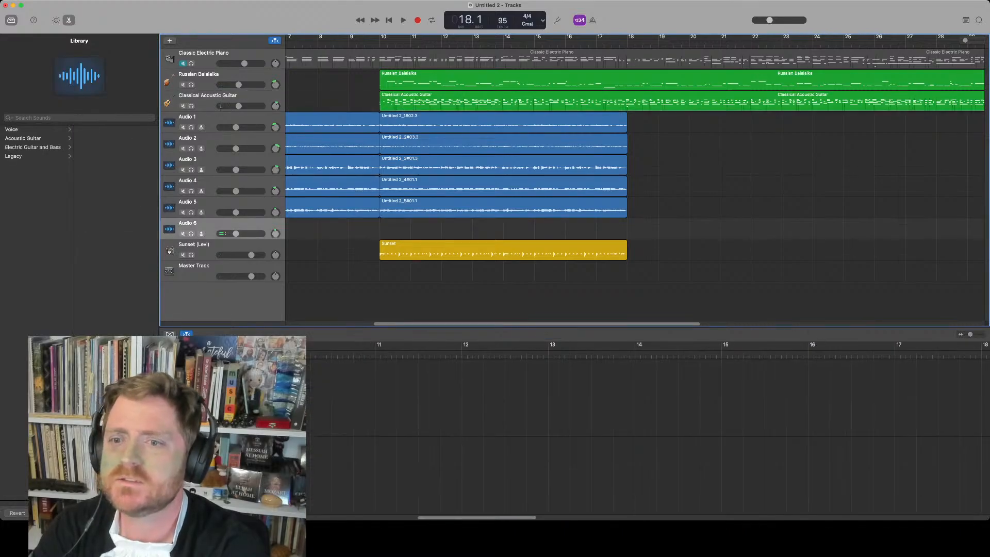
key(super+Left)
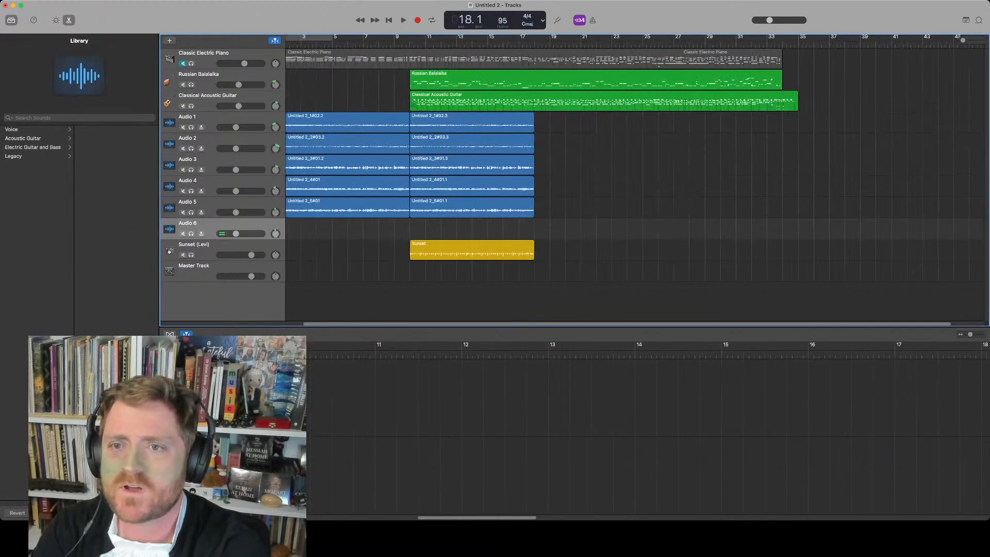
key(shift+comma)
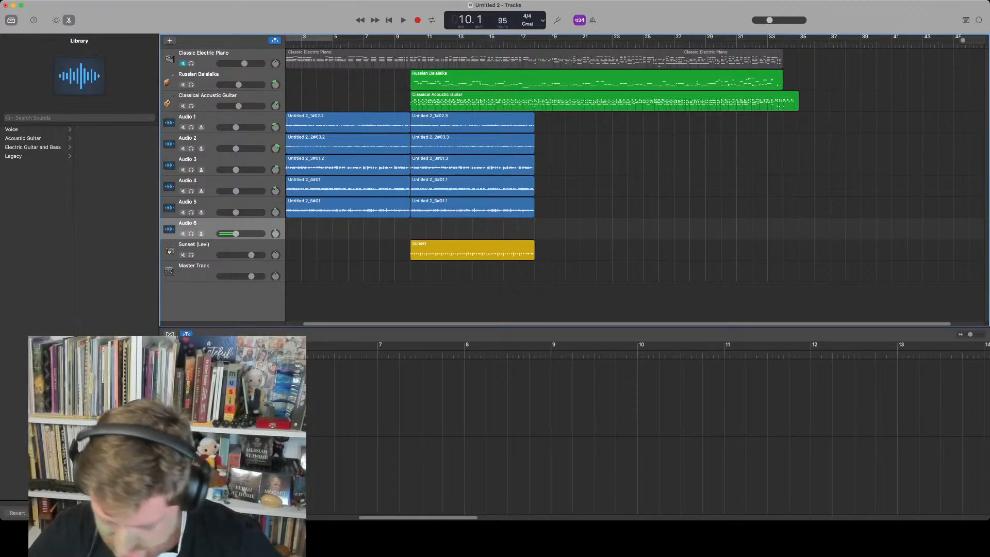
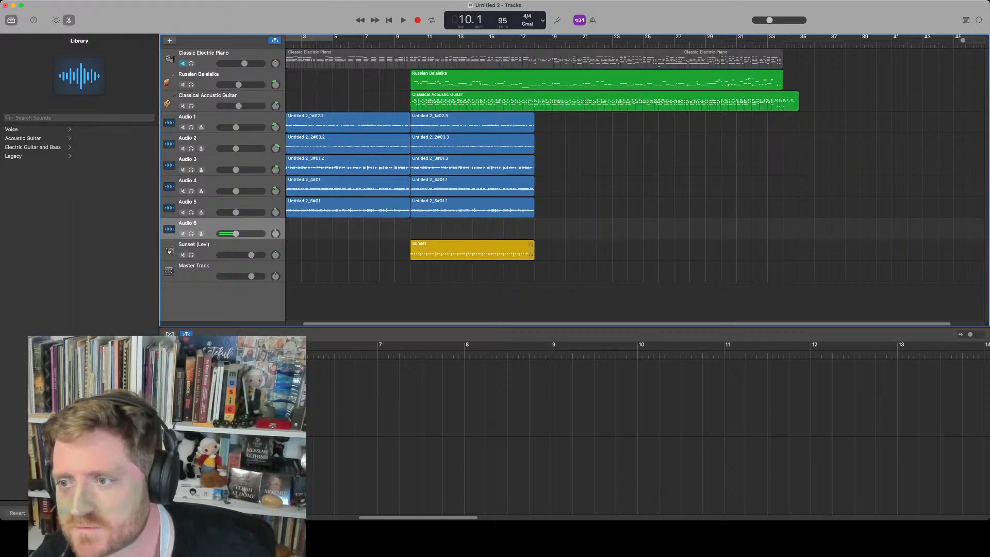
Extend the Sunset drummer region to end at bar 35 and raise the Sunset (Levi) track volume slightly
drag(532, 252, 798, 251)
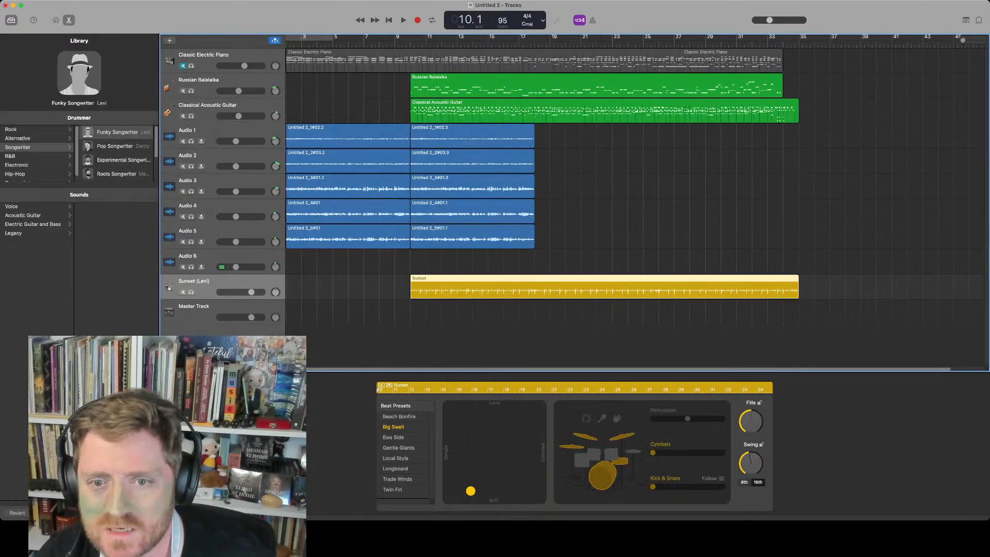
drag(253, 291, 256, 292)
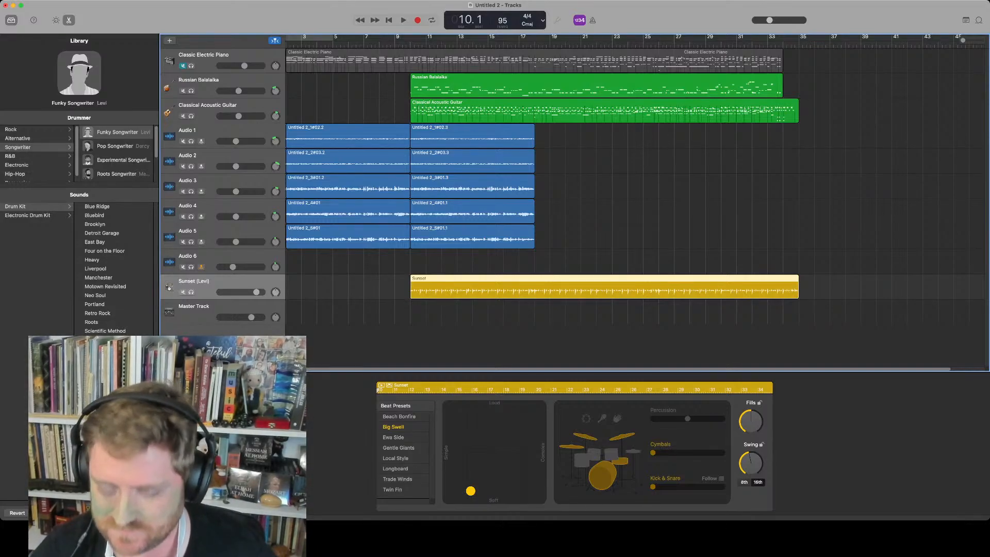
key(super+Tab)
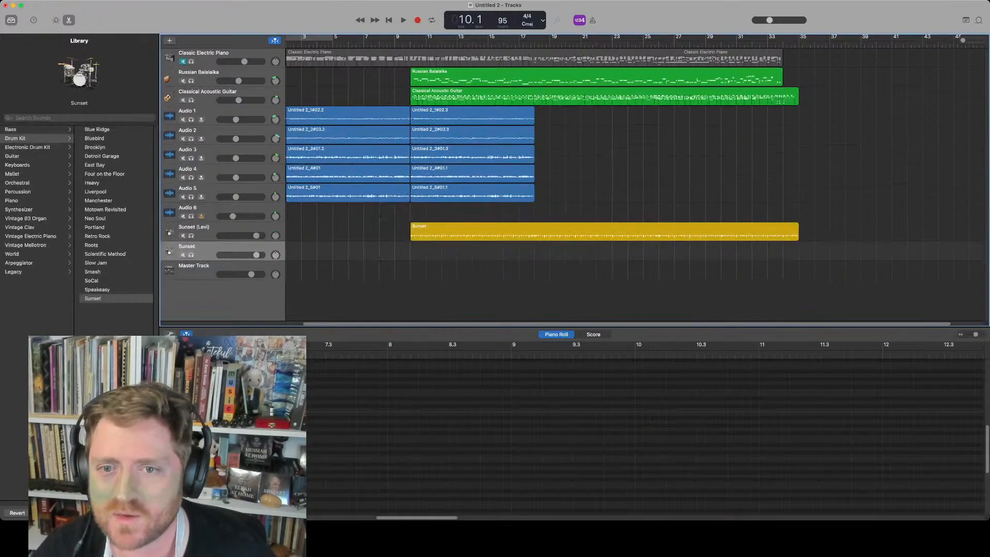
Select the Audio 6 track and record a take on it starting at bar 10
click(207, 208)
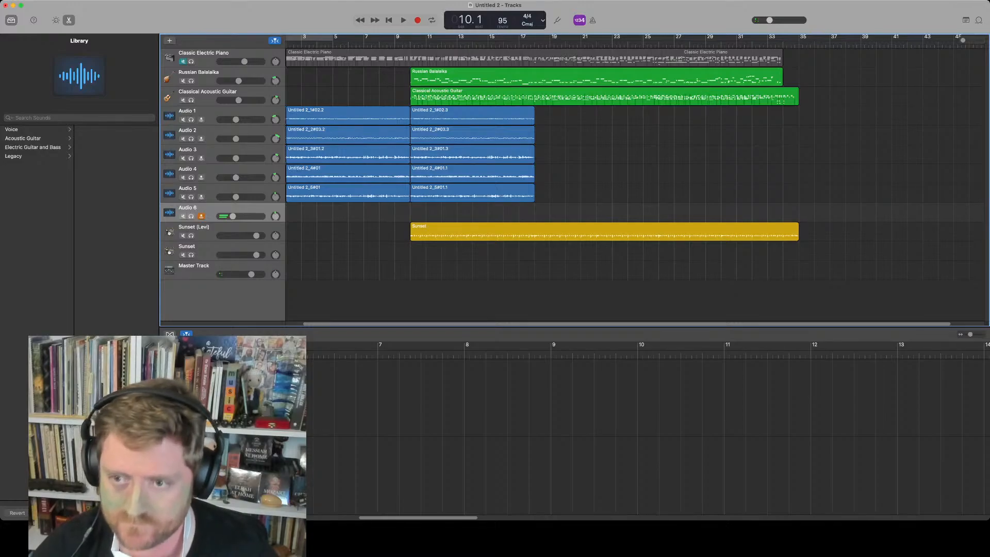
key(space)
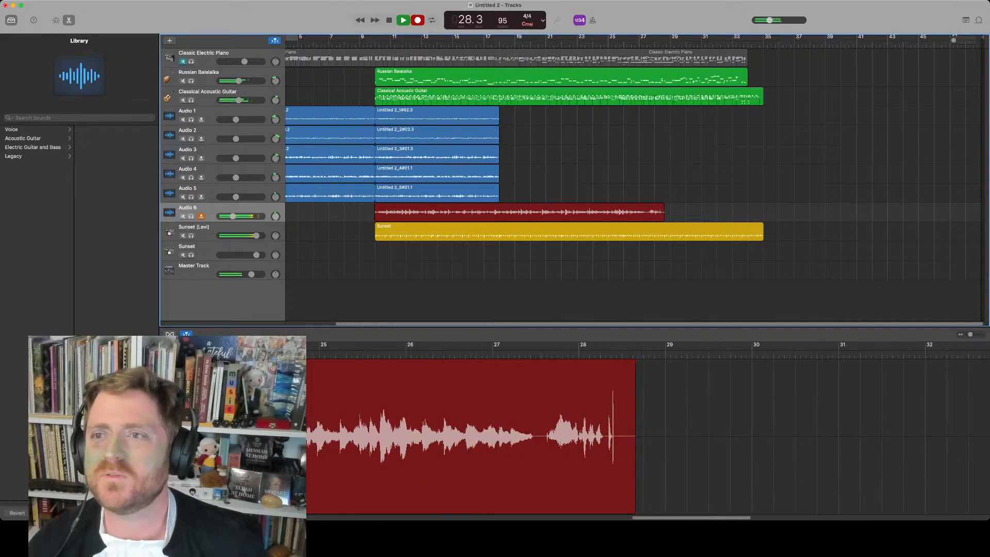
key(space)
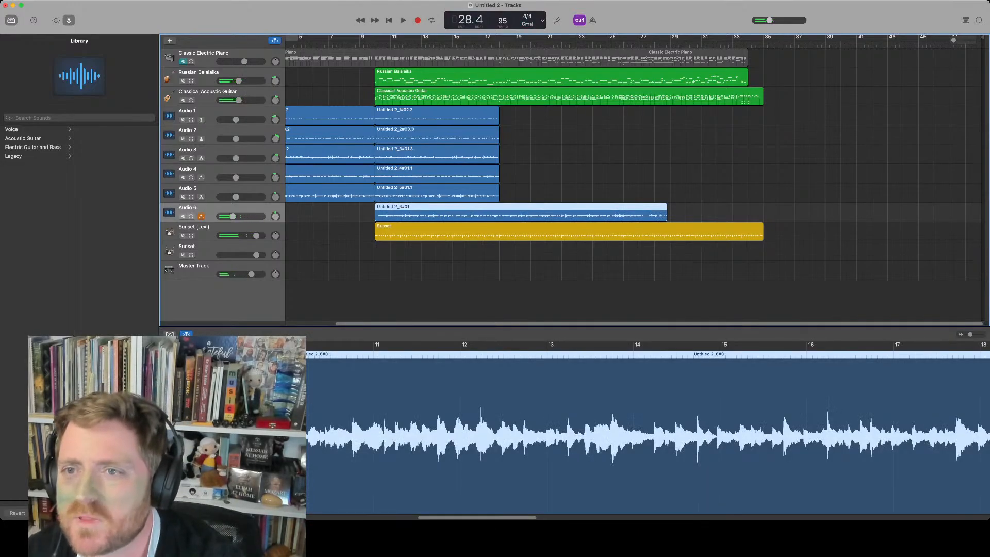
Play the song from bar 18 and raise the Audio 6 track volume while listening
click(500, 43)
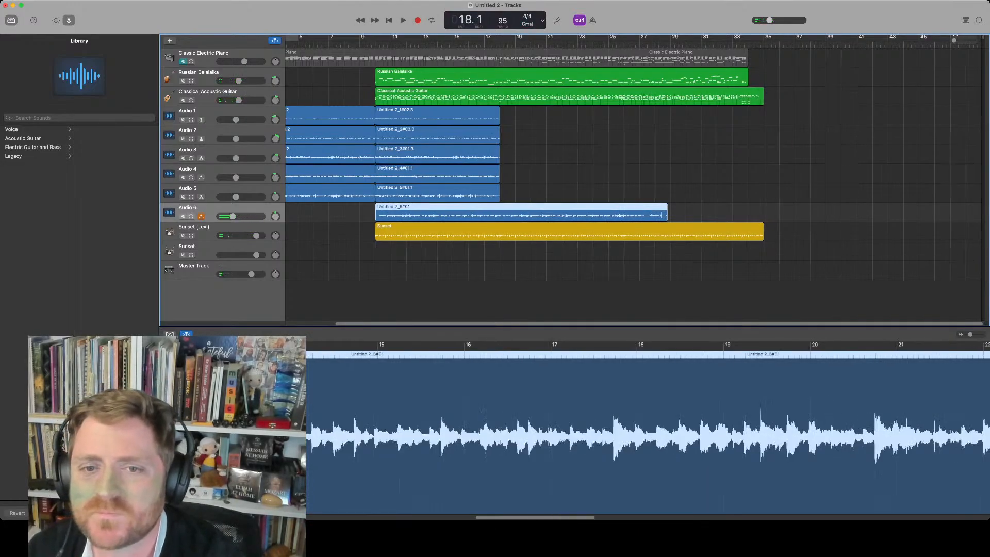
key(space)
drag(233, 216, 243, 216)
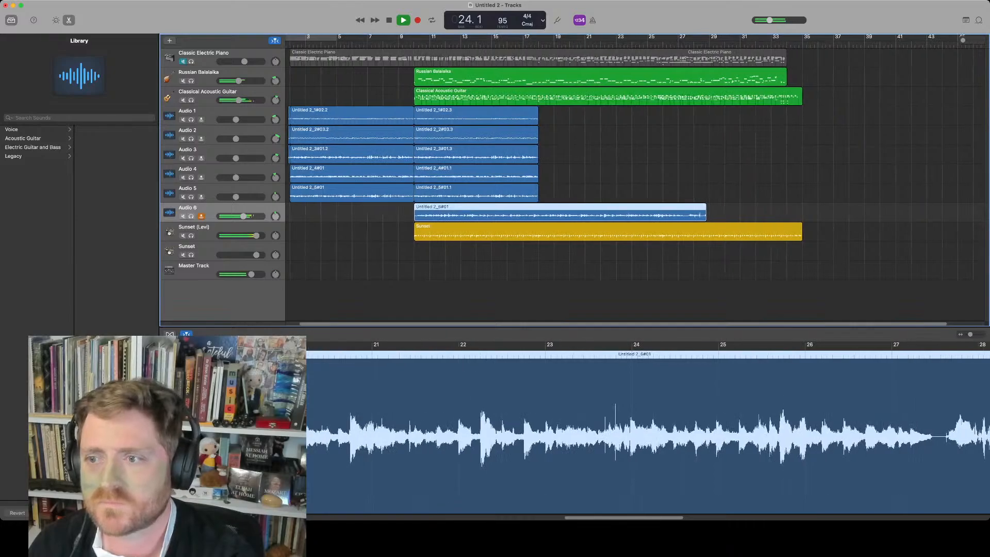
key(super+Right)
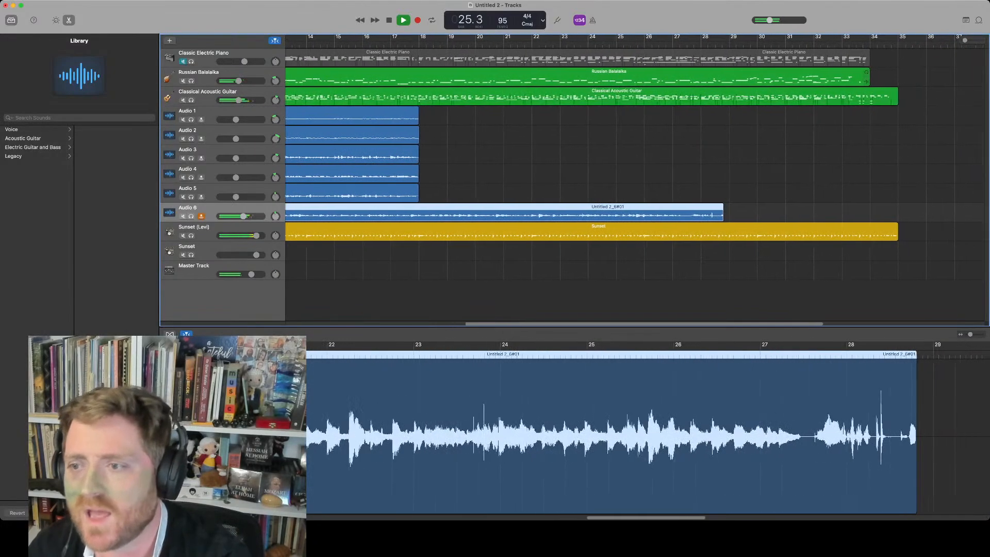
key(space)
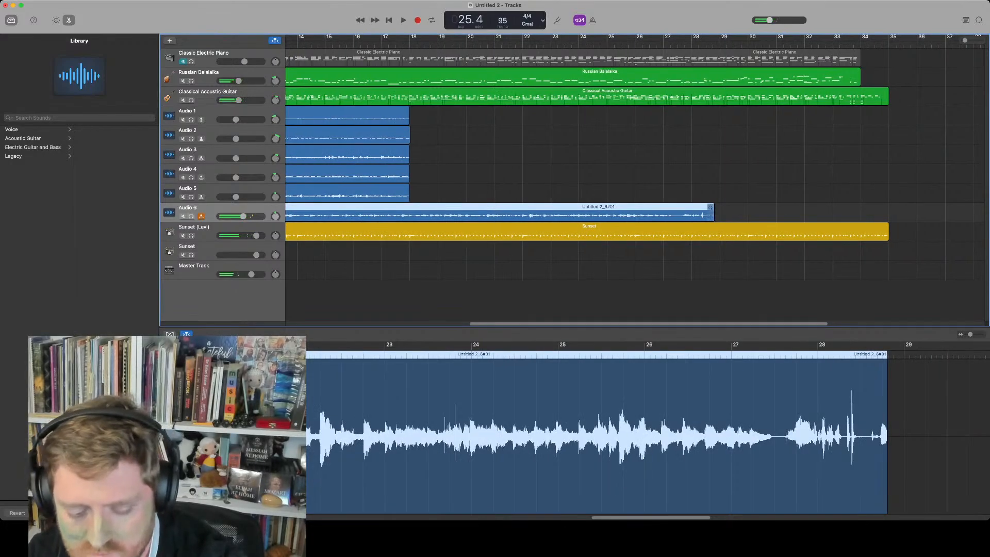
Add a new audio track and record a take on it starting at bar 23
key(alt+super+a)
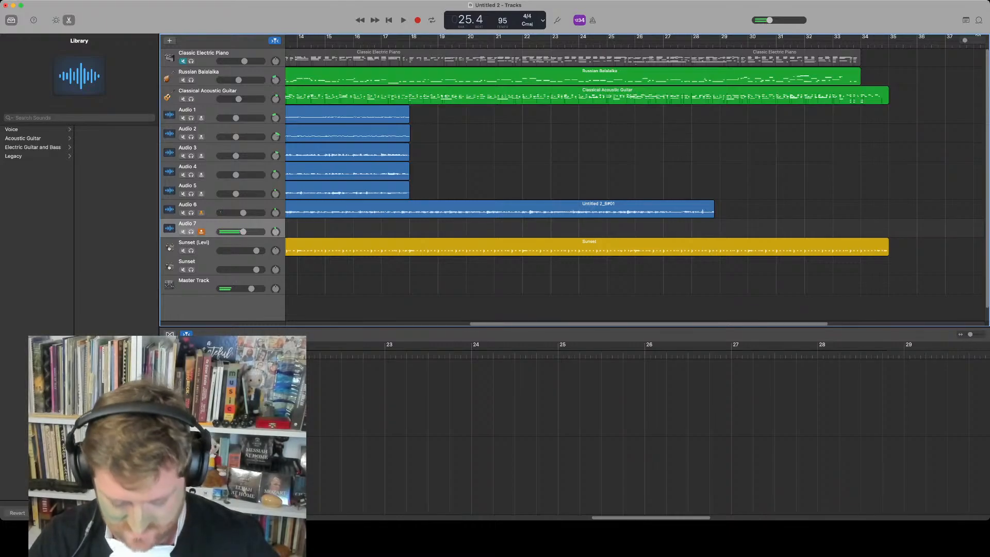
key(comma)
key(comma)
key(comma)
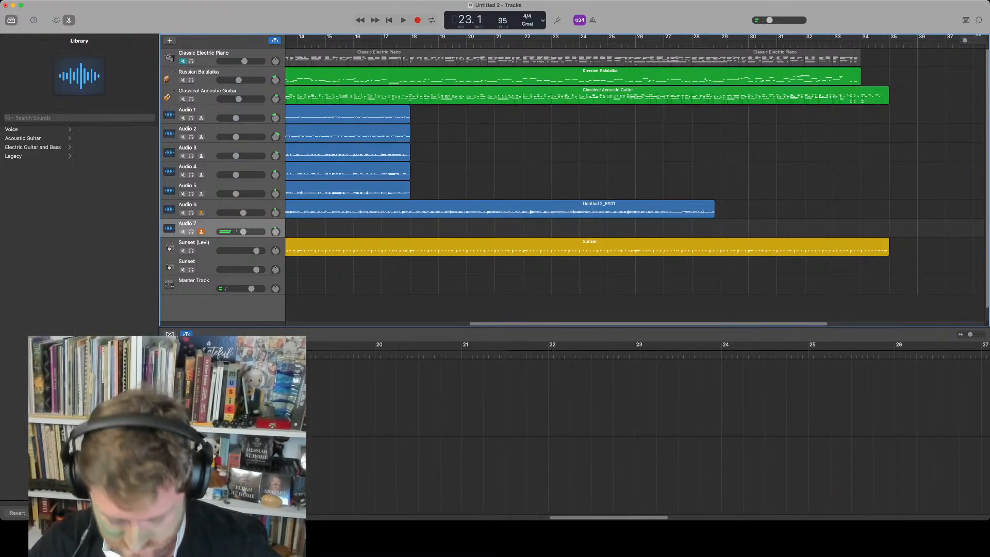
key(r)
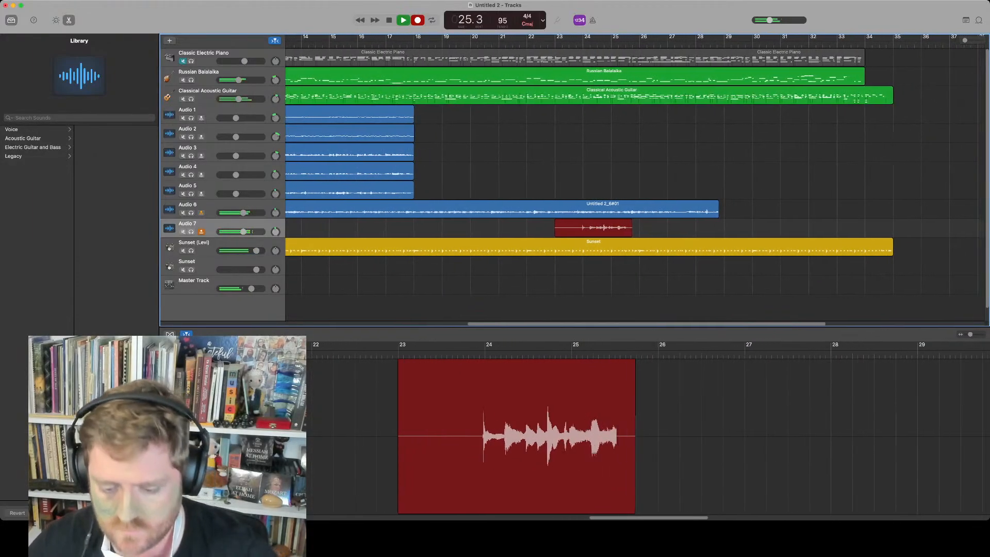
key(space)
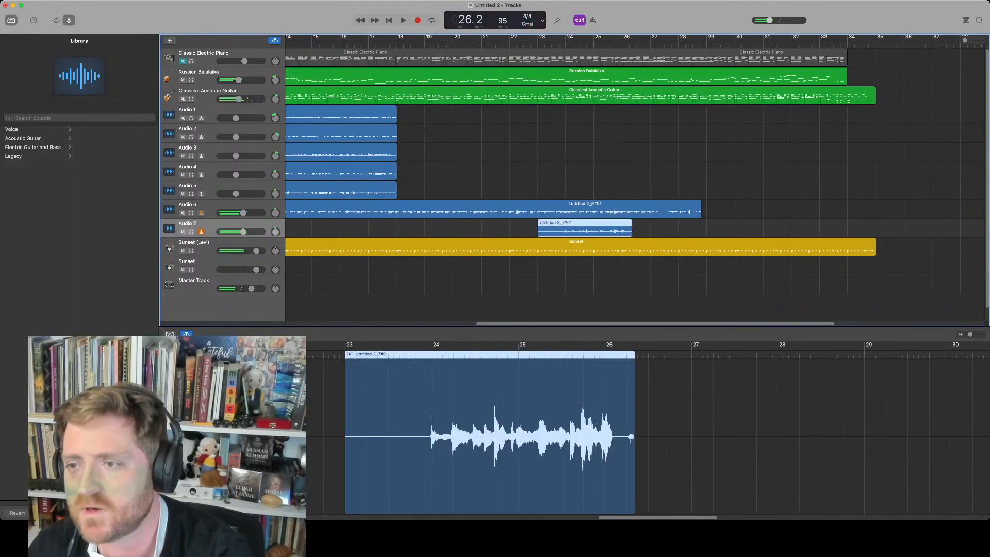
Delete the take recorded on Audio 7, keeping the Audio 6 region at its full length
drag(699, 209, 551, 208)
click(585, 227)
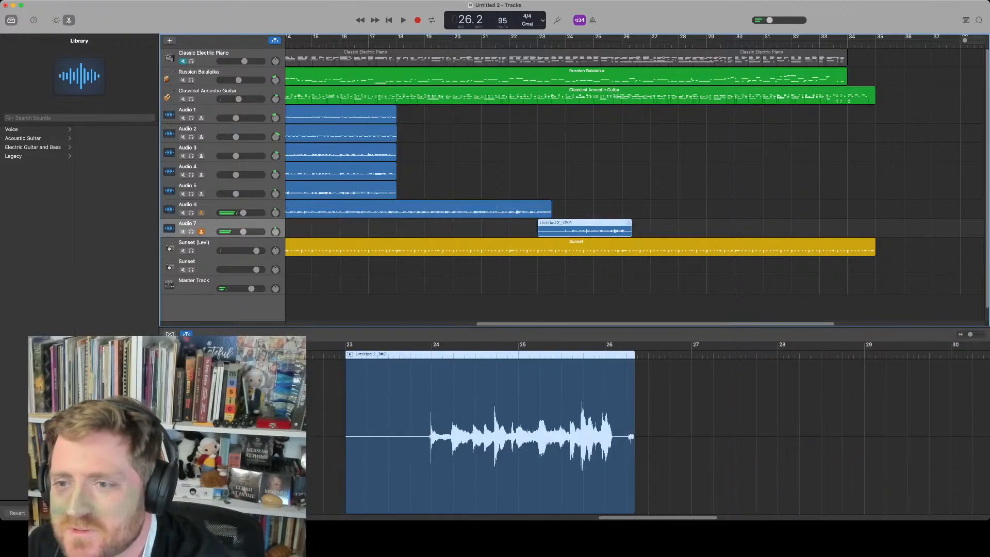
key(Delete)
drag(549, 209, 635, 208)
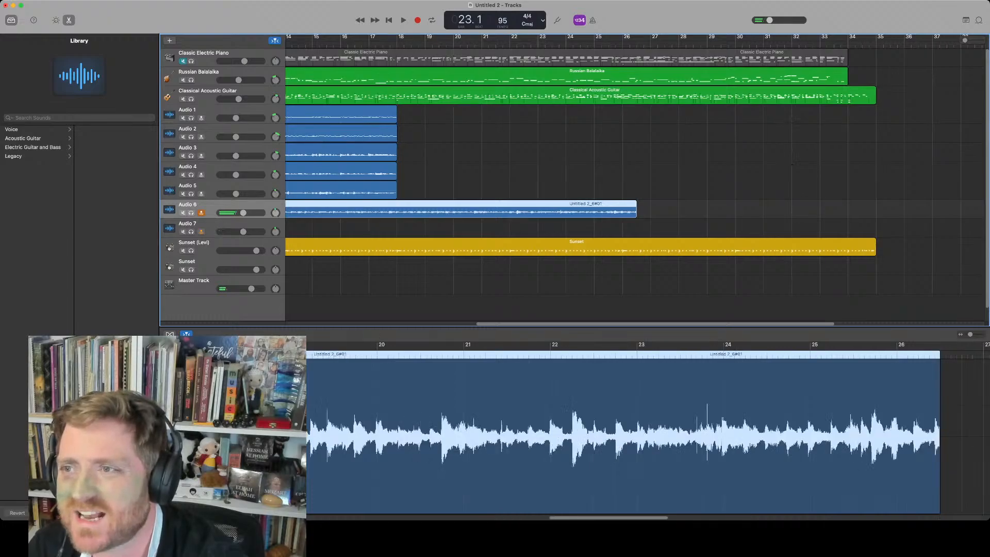
Lower the master volume slightly and turn on the metronome
drag(769, 20, 768, 20)
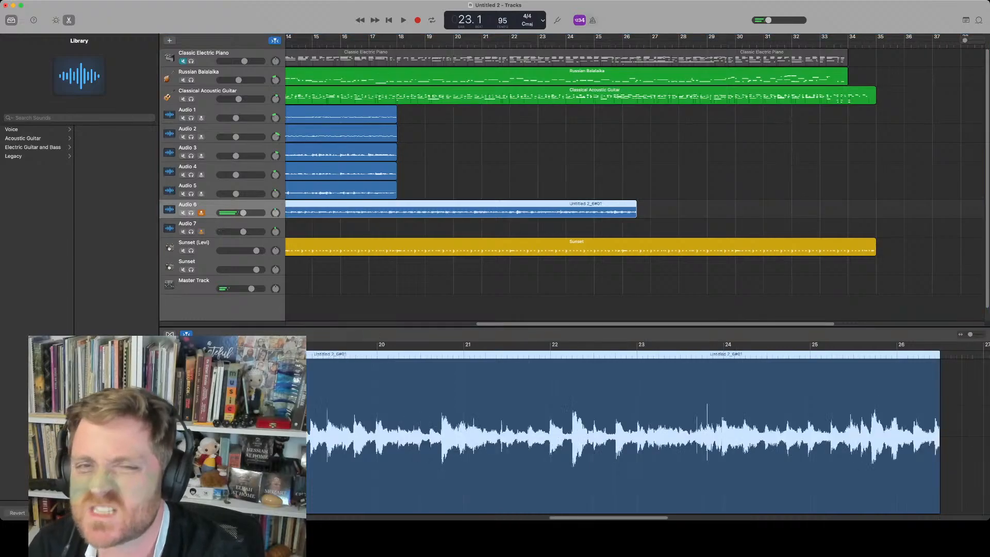
key(k)
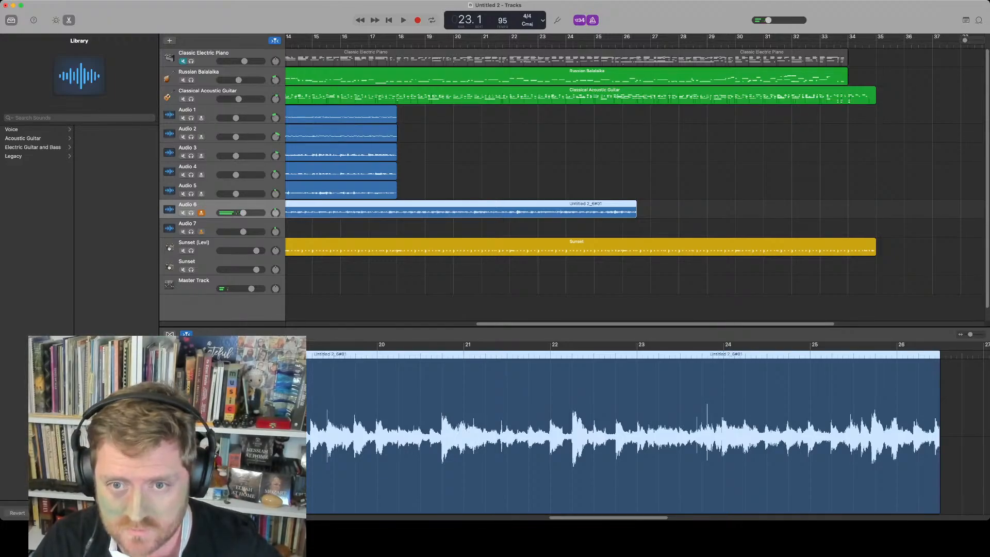
click(206, 224)
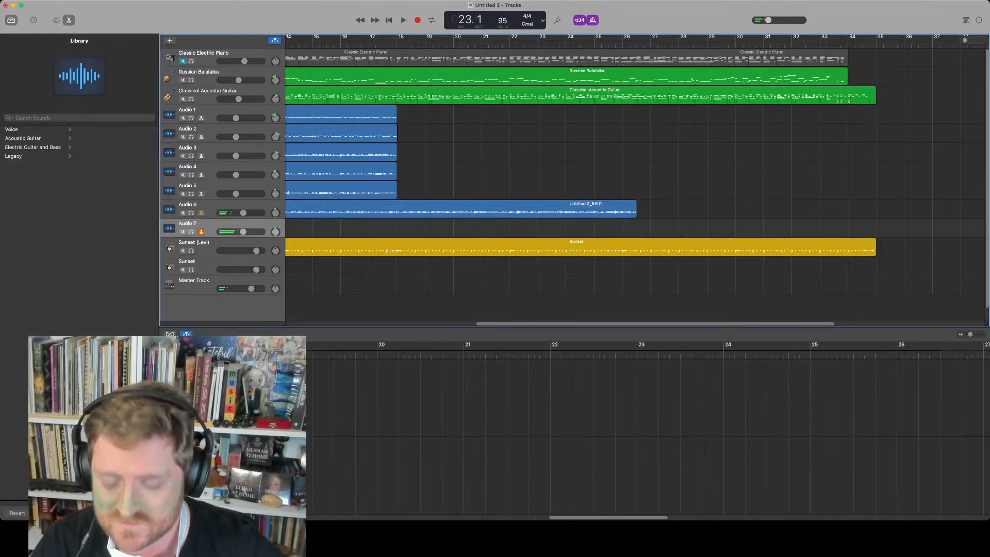
key(r)
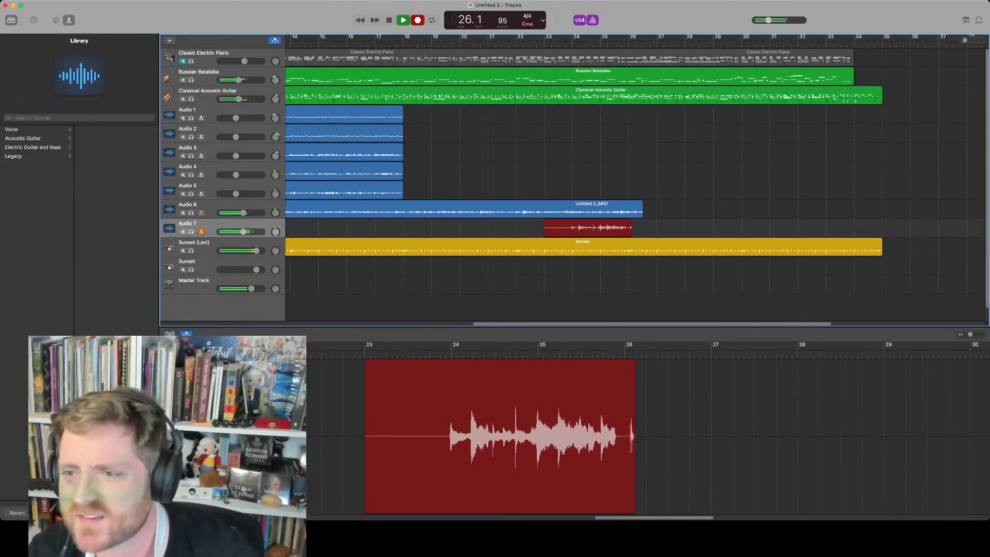
key(space)
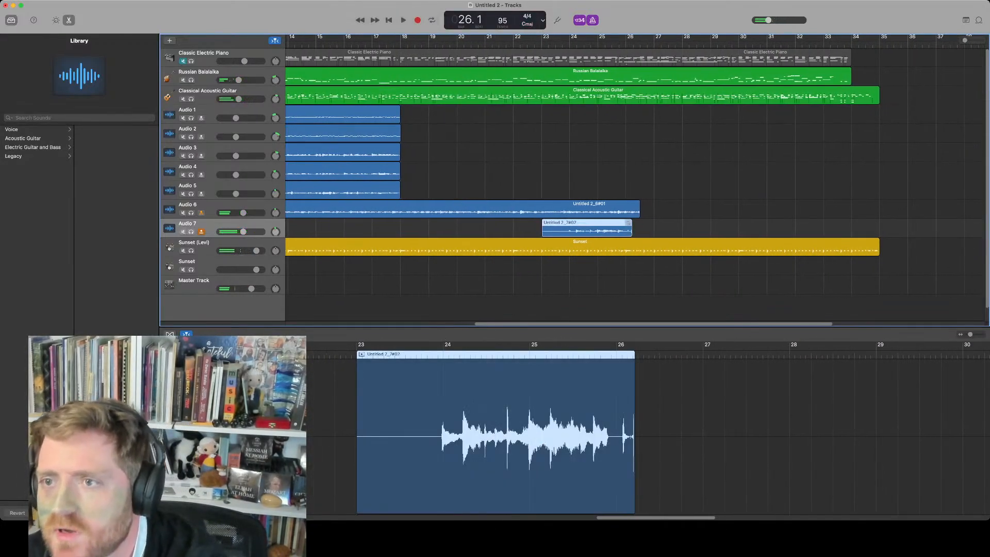
key(Delete)
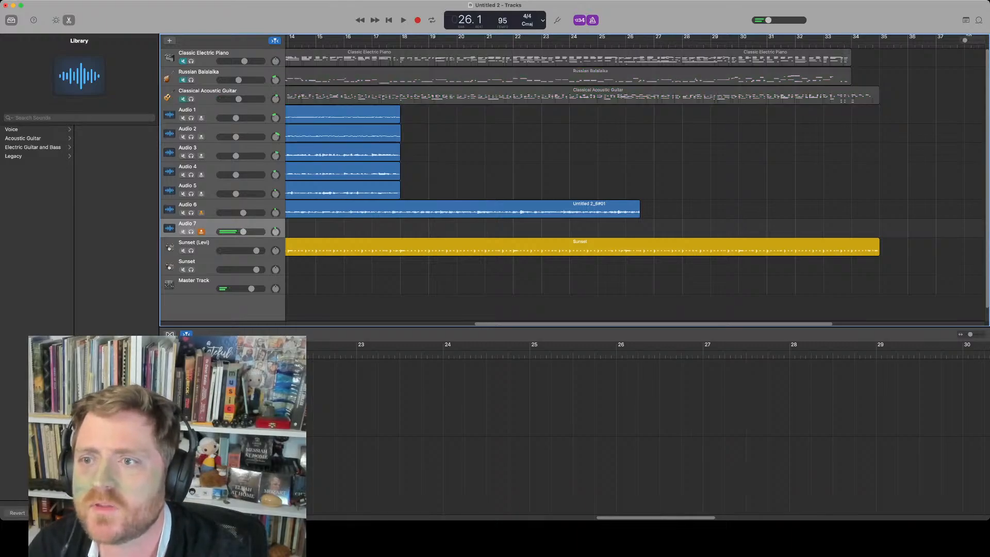
Record a take on Audio 7 starting at bar 23
click(555, 44)
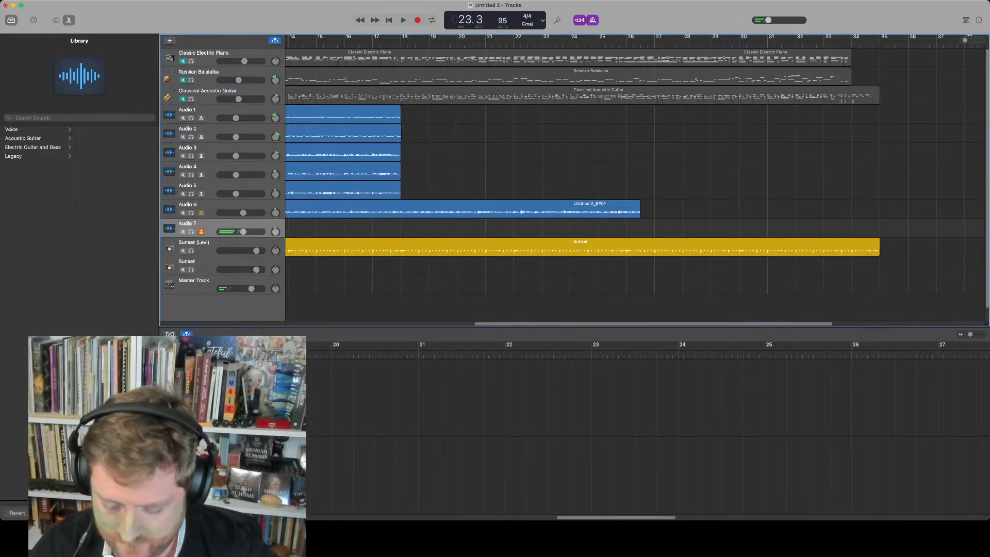
key(r)
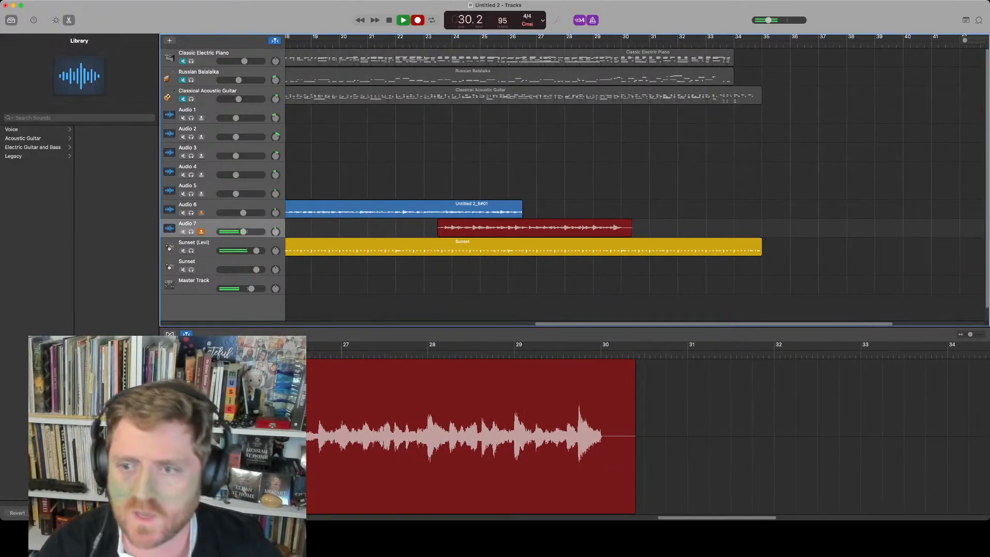
key(space)
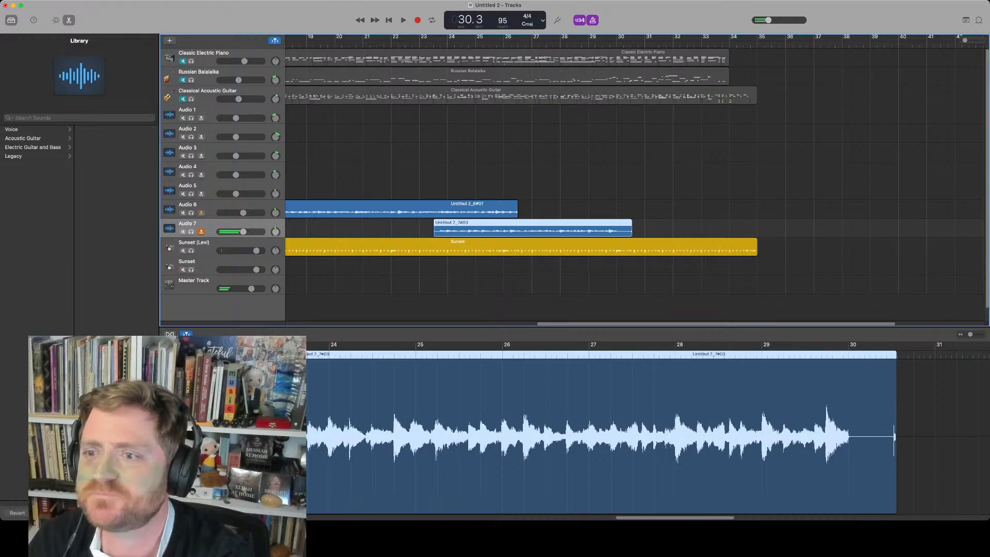
Duplicate the track as Audio 8 and record a take on it starting at bar 10
scroll(634, 180, down, 5)
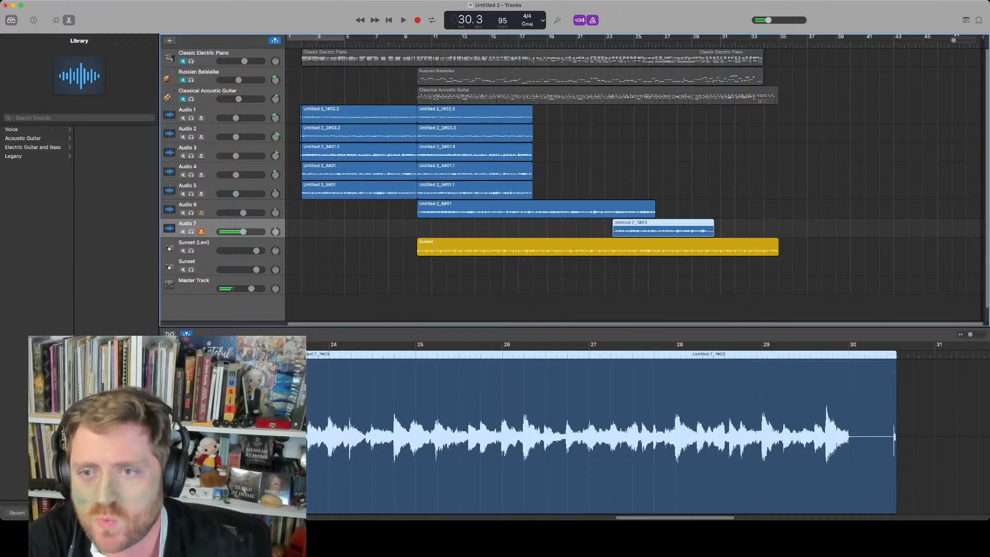
key(super+d)
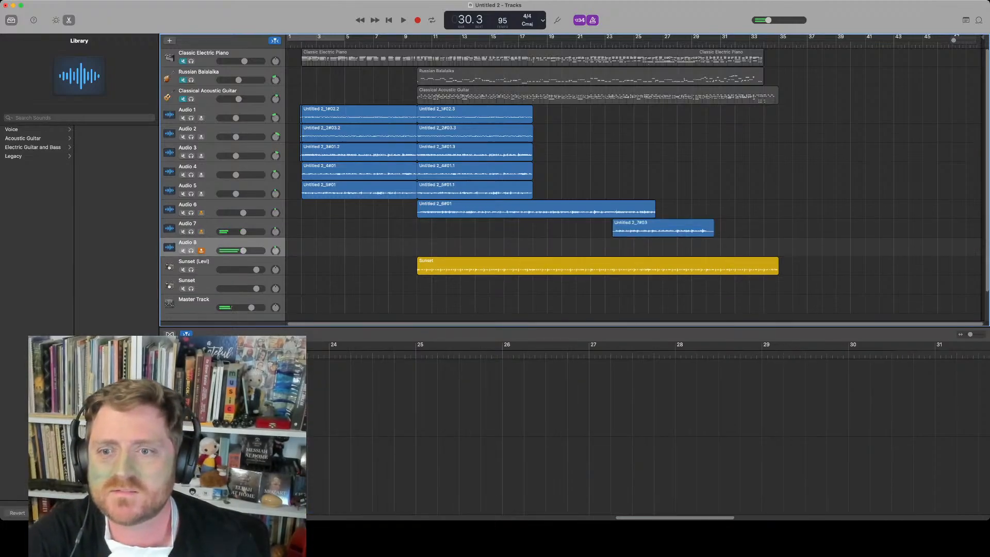
click(418, 44)
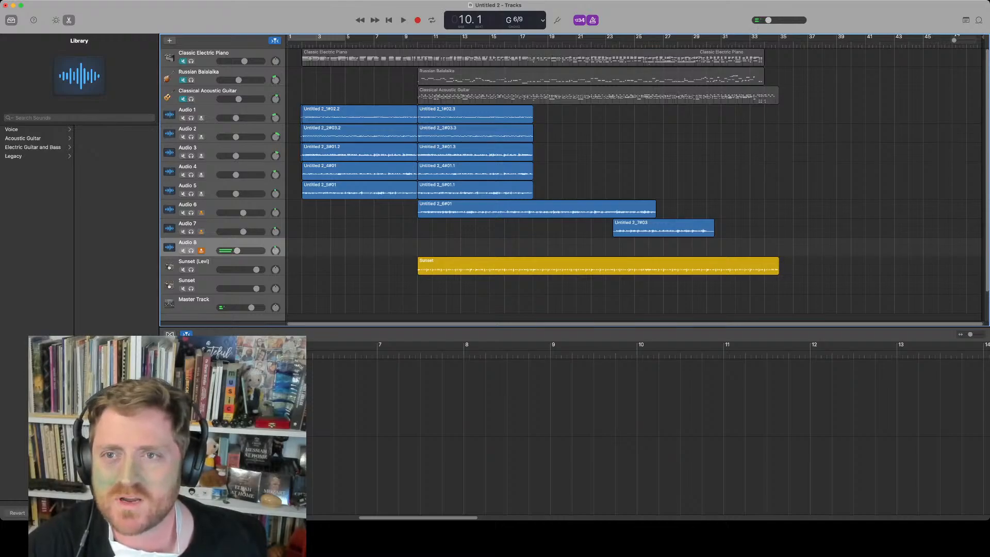
key(r)
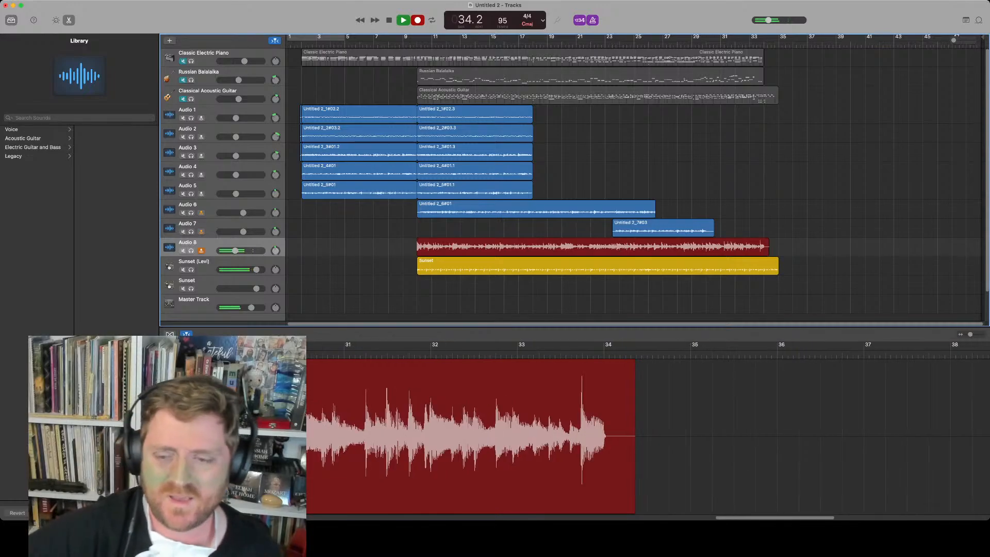
key(space)
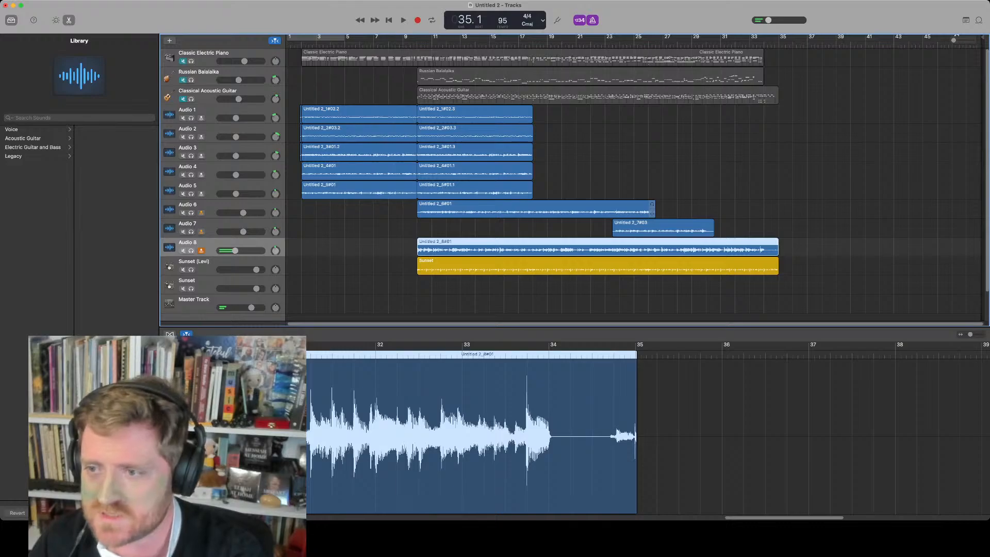
Delete the Audio 7 take and lower the Audio 8 track volume slightly
click(665, 227)
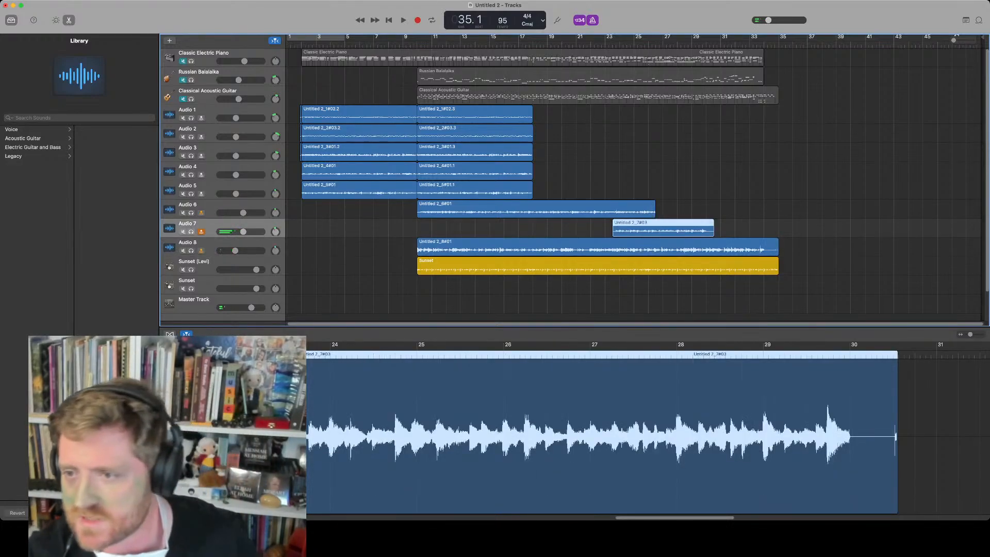
key(Delete)
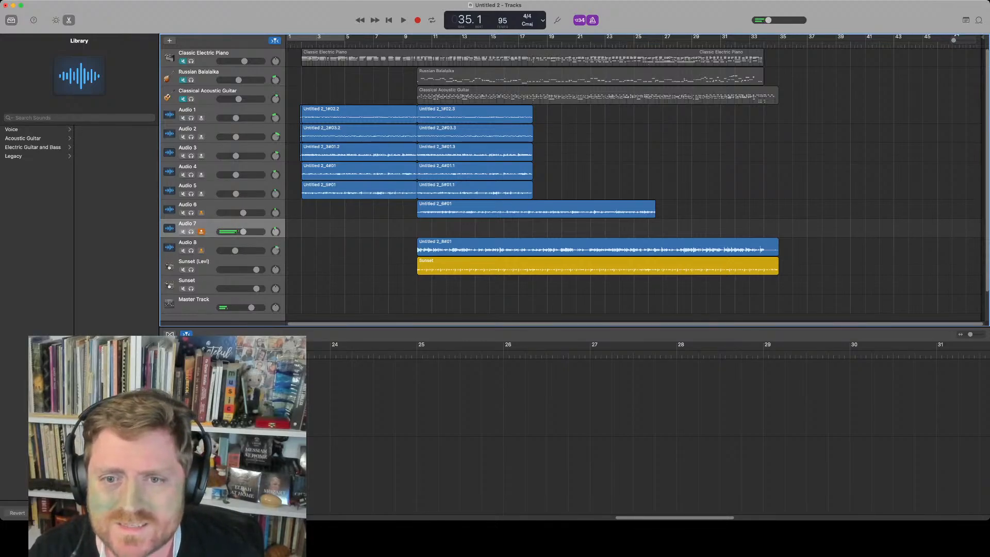
drag(235, 251, 228, 251)
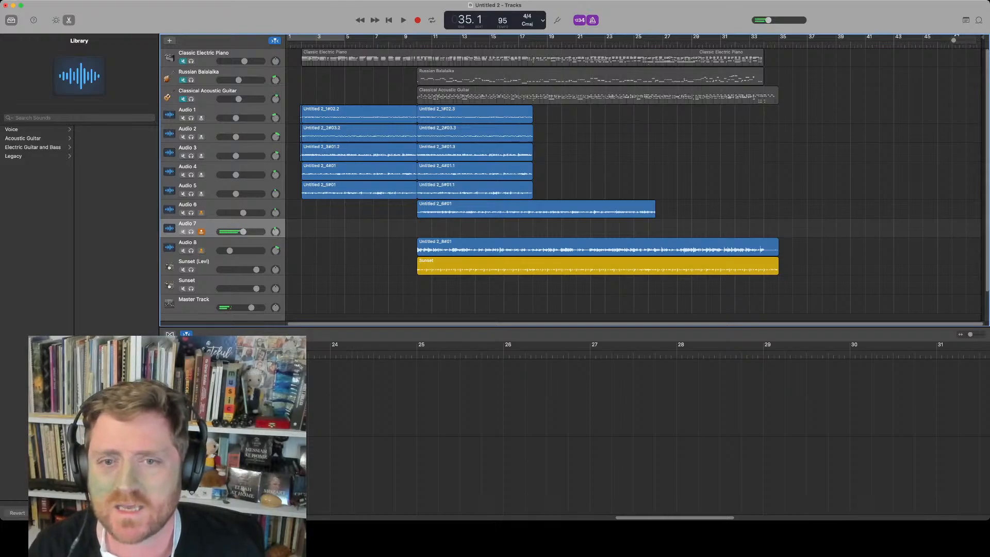
Mute the Audio 6 track and move the playhead back to bar 10
click(182, 213)
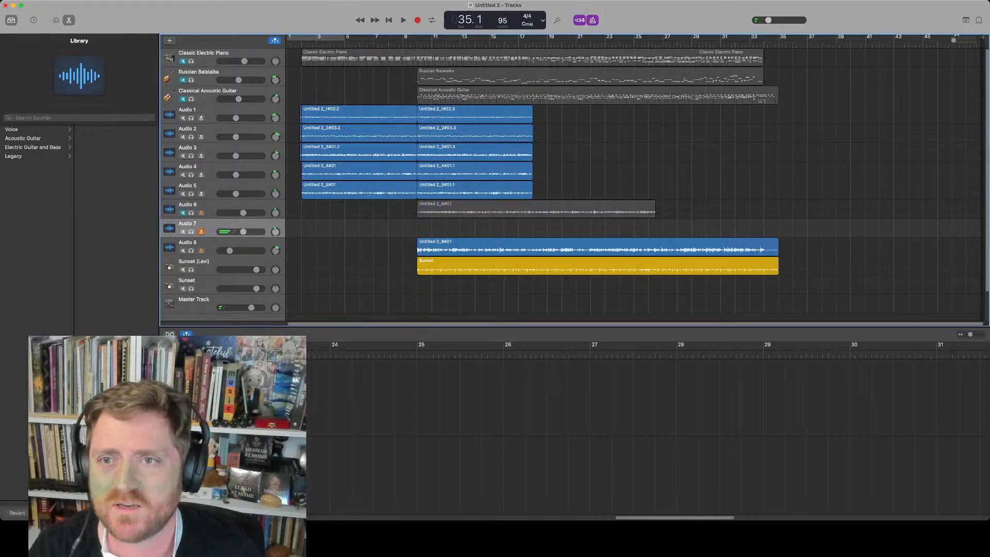
click(418, 45)
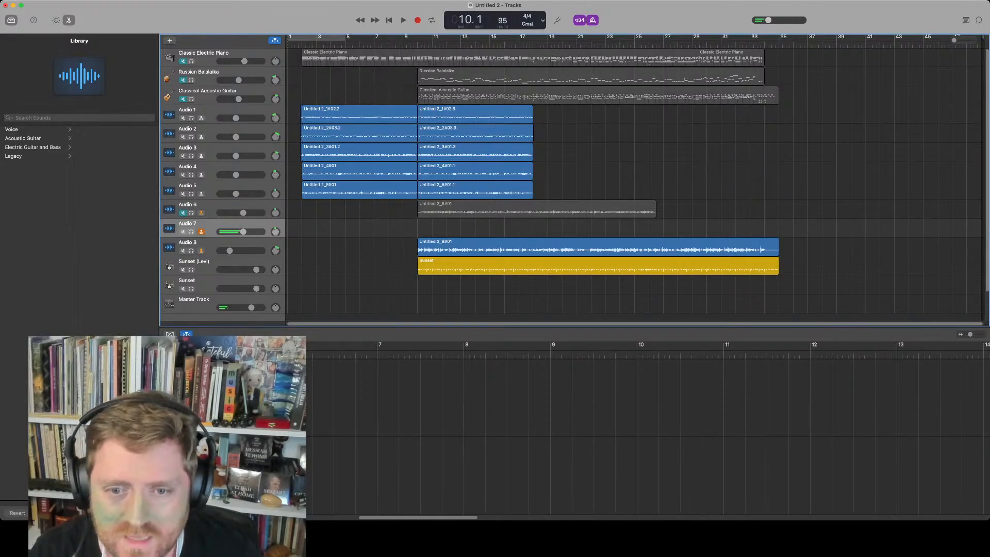
Open Smart Controls for Audio 7 and adjust its EQ Low, Mid and High knobs
key(Tab)
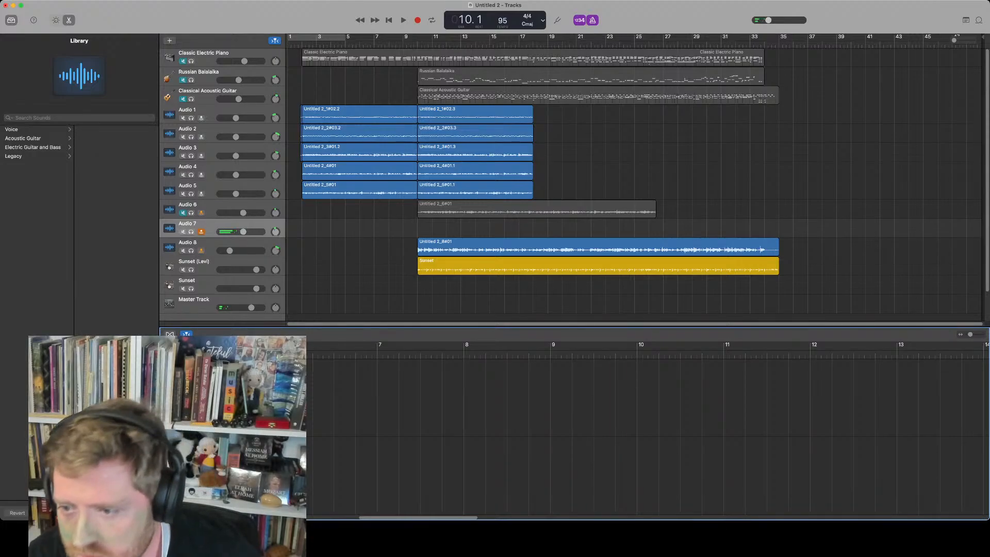
key(b)
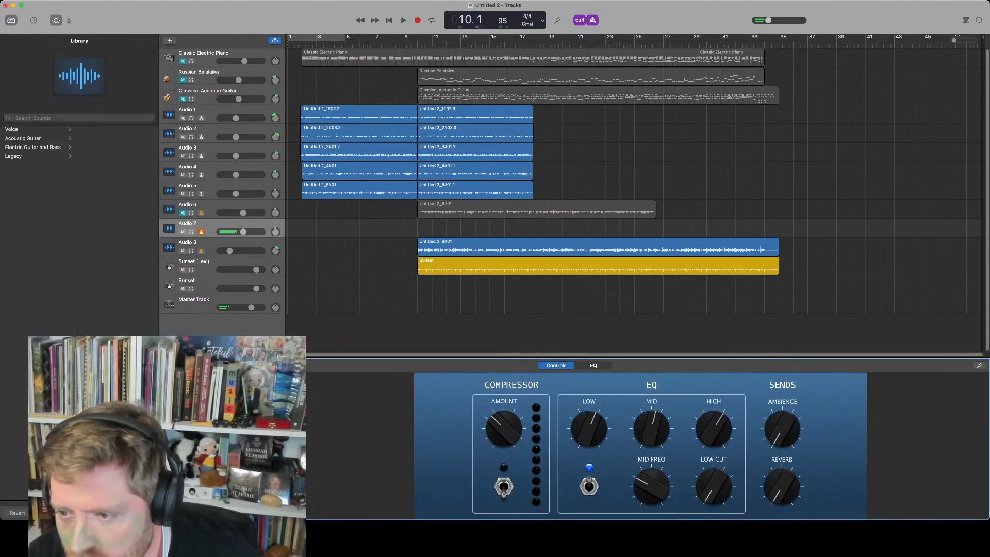
drag(713, 428, 714, 435)
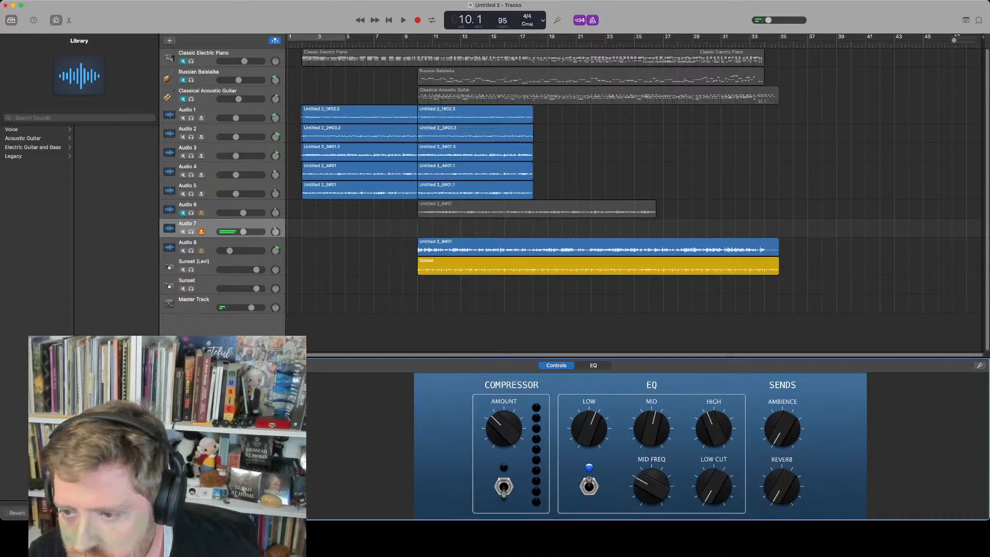
drag(651, 428, 652, 425)
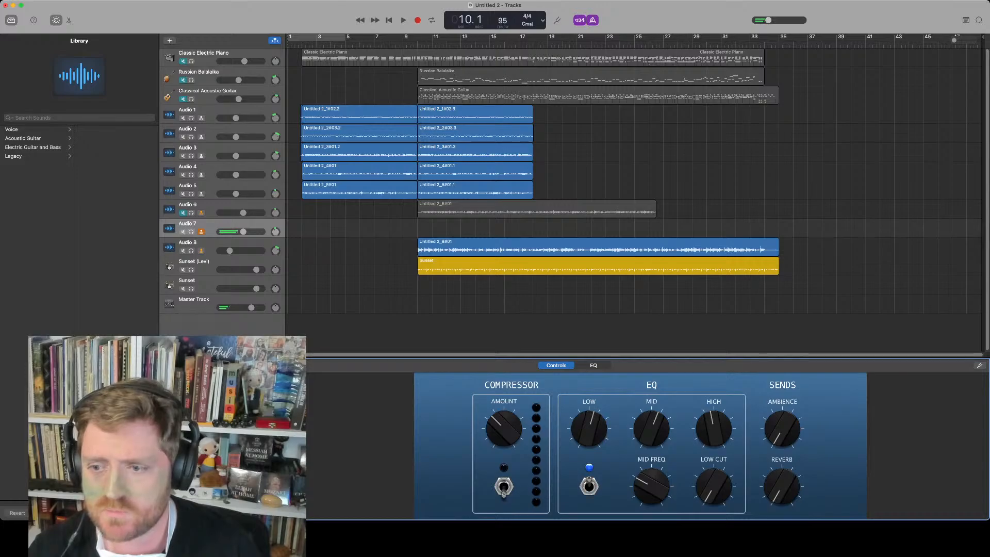
drag(588, 429, 588, 388)
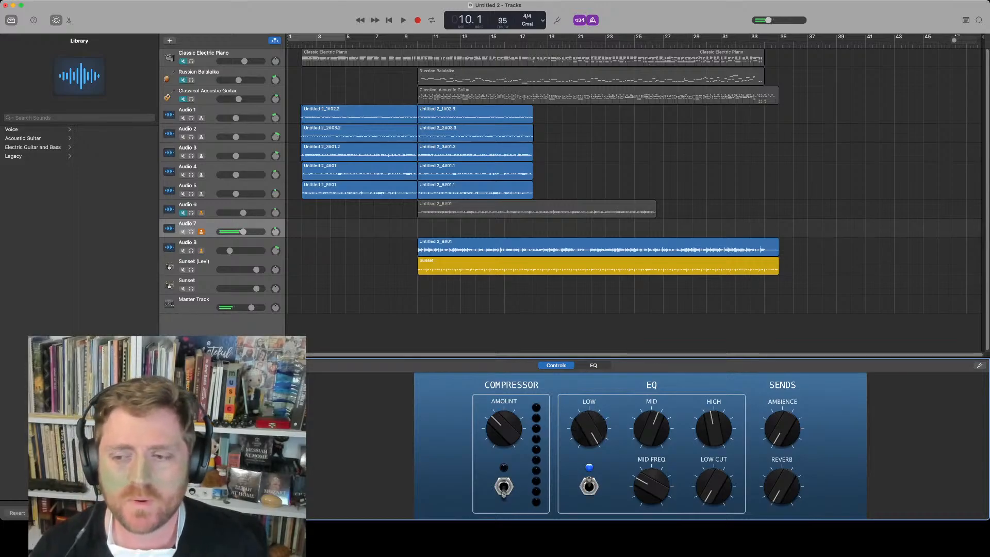
drag(588, 428, 588, 508)
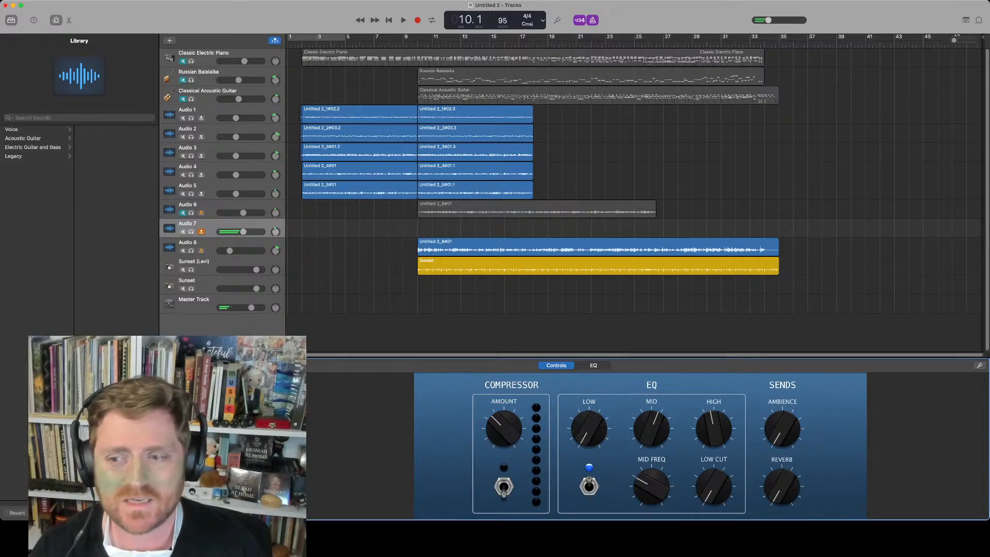
drag(588, 429, 588, 389)
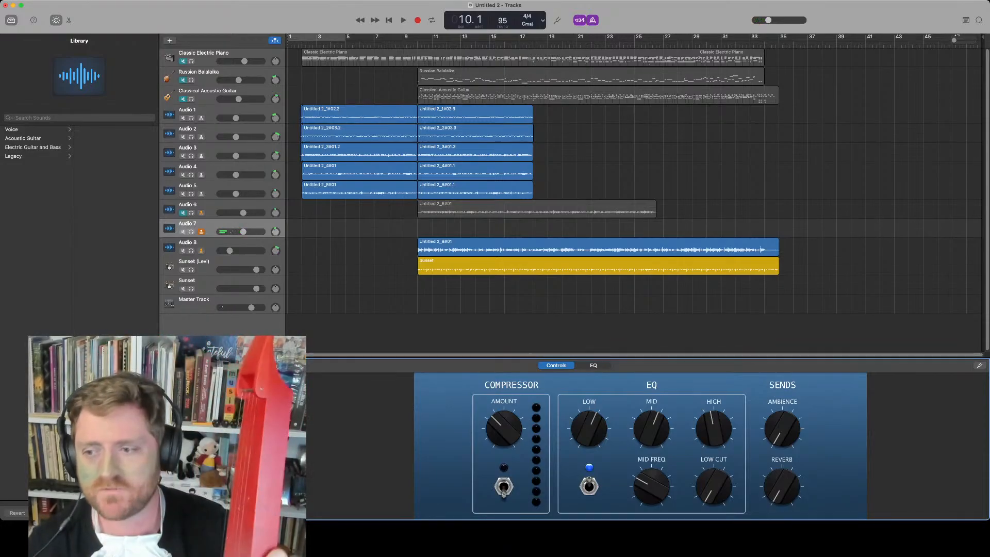
drag(713, 427, 713, 384)
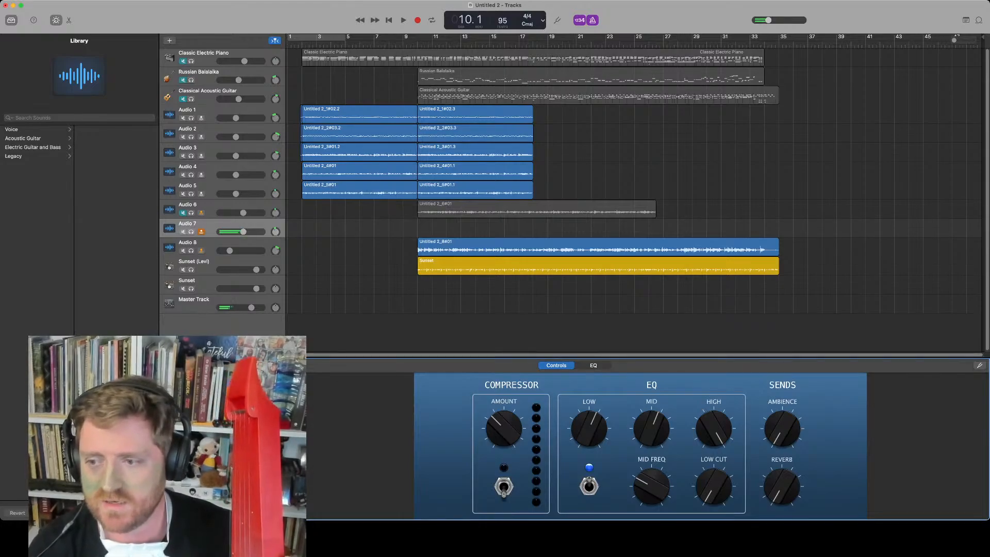
drag(714, 429, 713, 470)
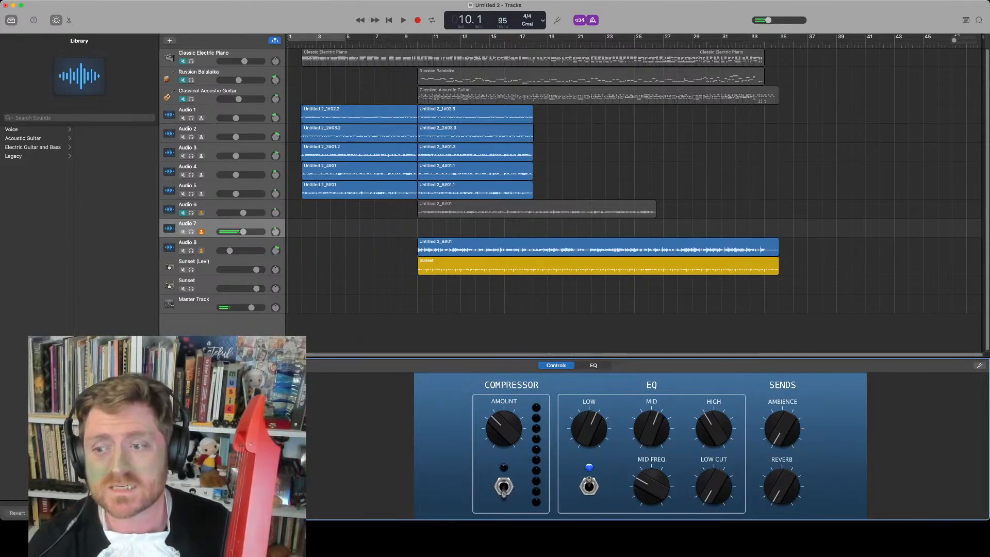
drag(651, 428, 651, 422)
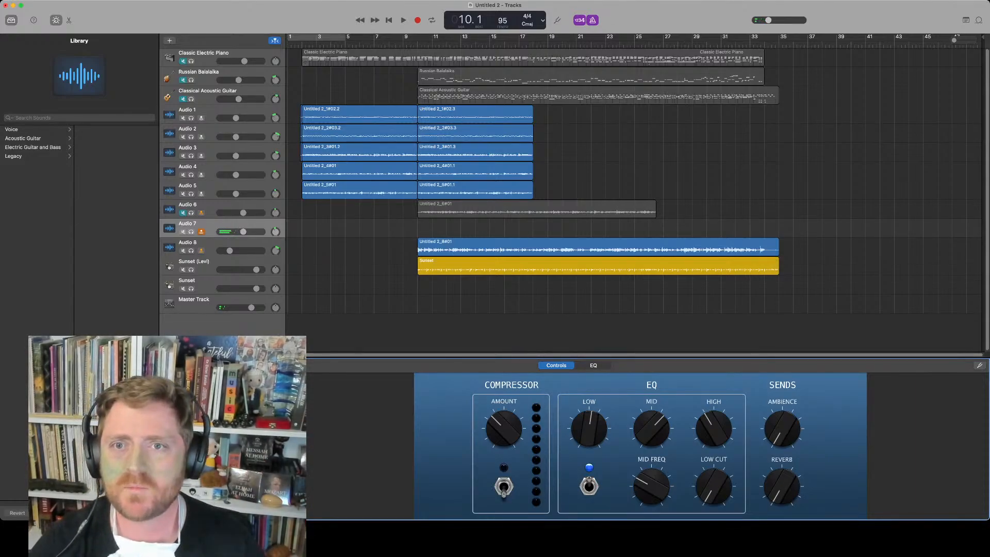
Record a take on Audio 7 from bar 2, then delete it
click(303, 44)
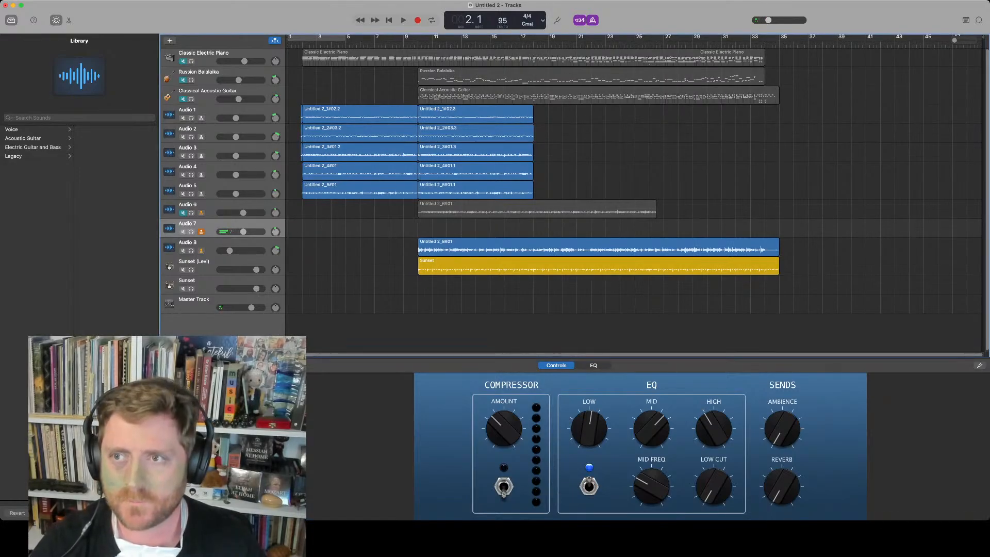
key(r)
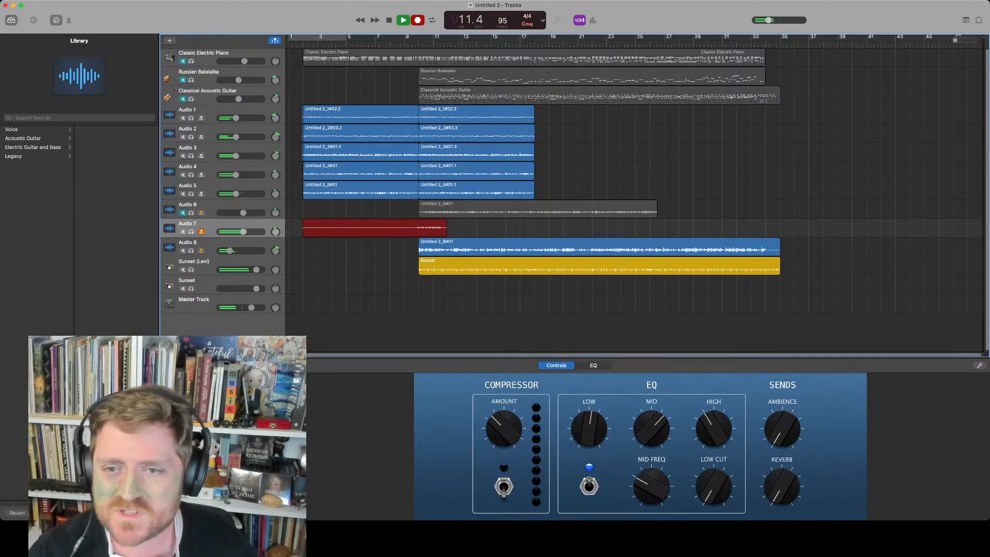
key(space)
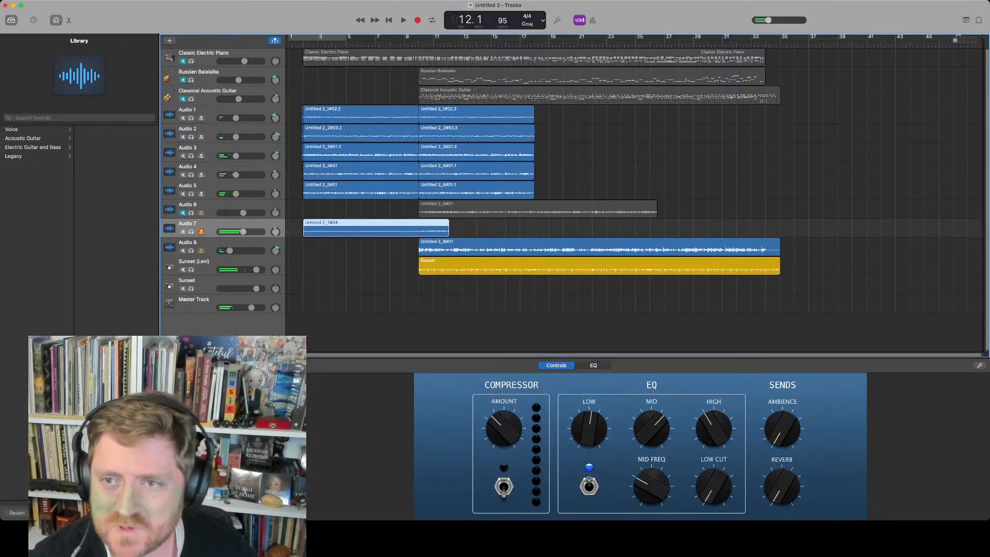
key(Delete)
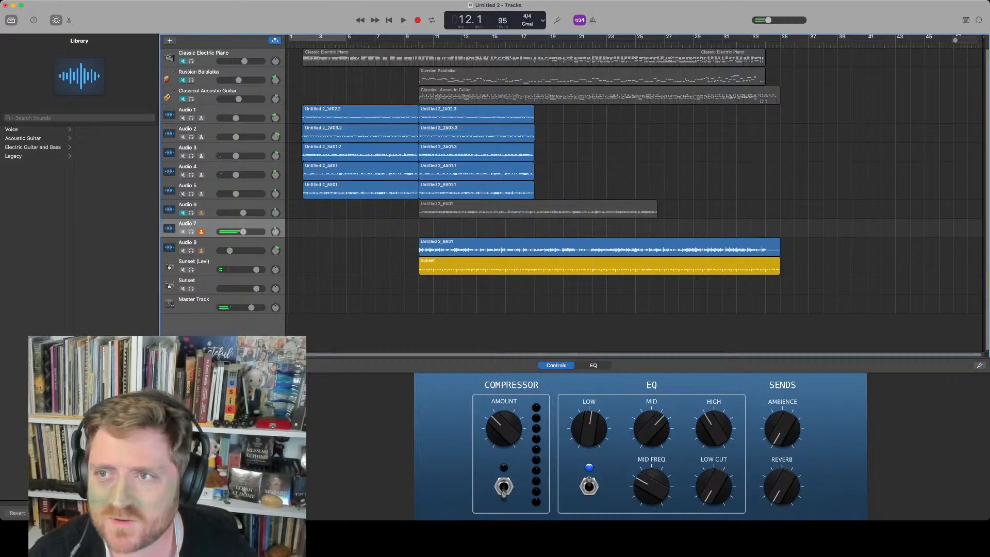
Toggle the metronome and record a new take on Audio 7 starting at bar 10
key(k)
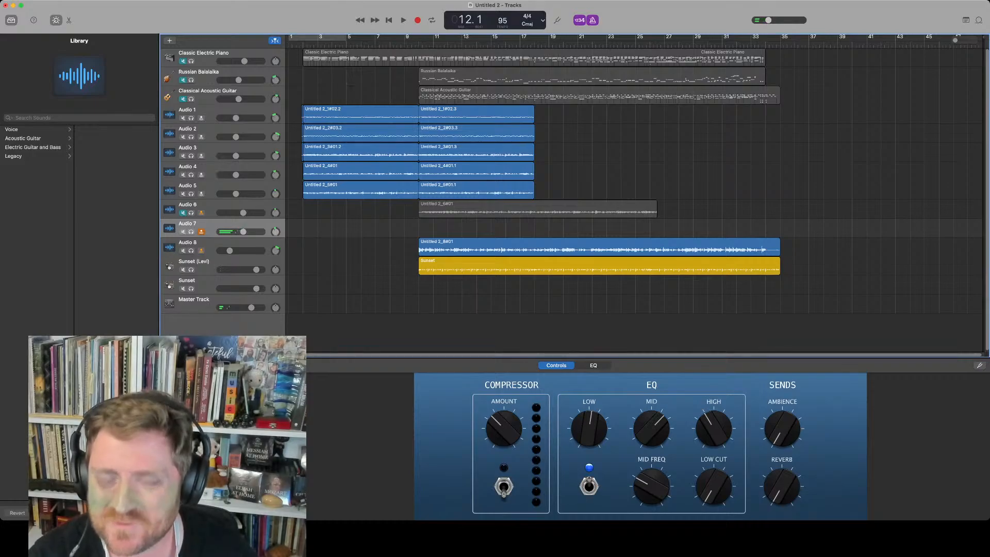
key(r)
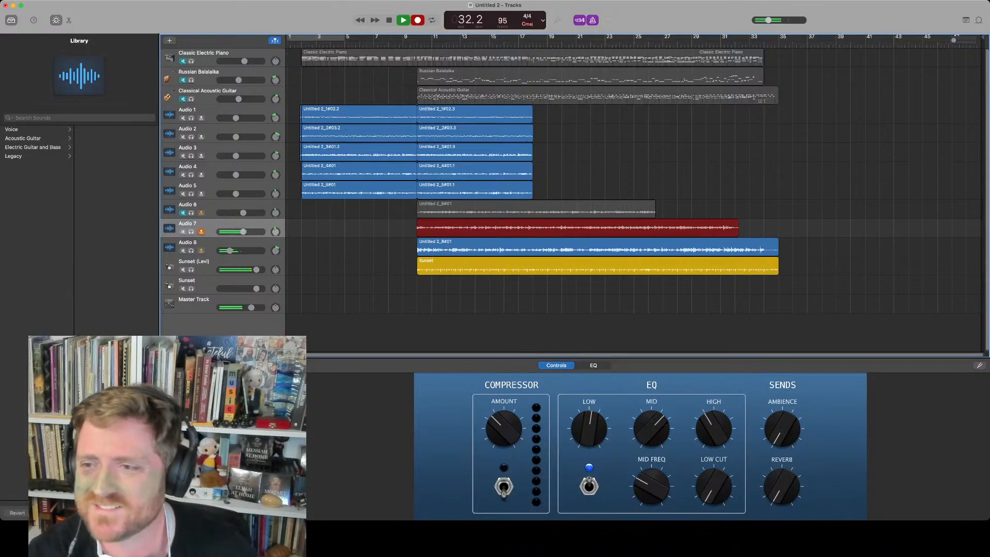
key(space)
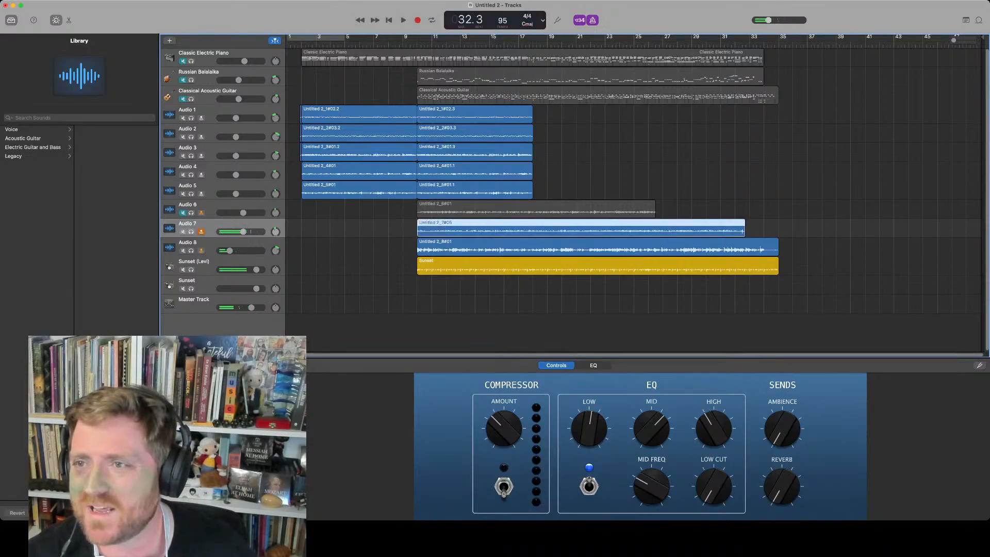
Duplicate the track as Audio 9 and record a take on it starting around bar 26
click(659, 44)
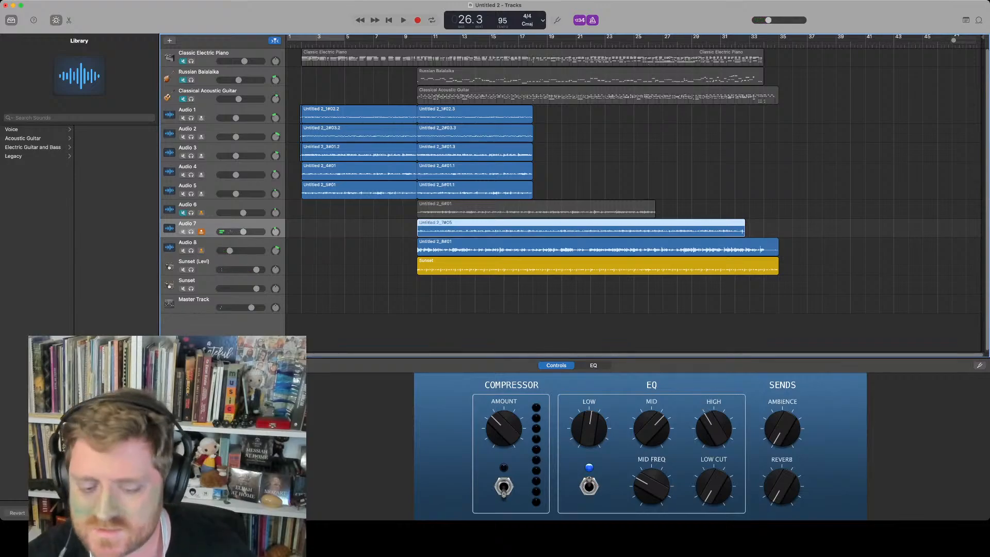
key(super+d)
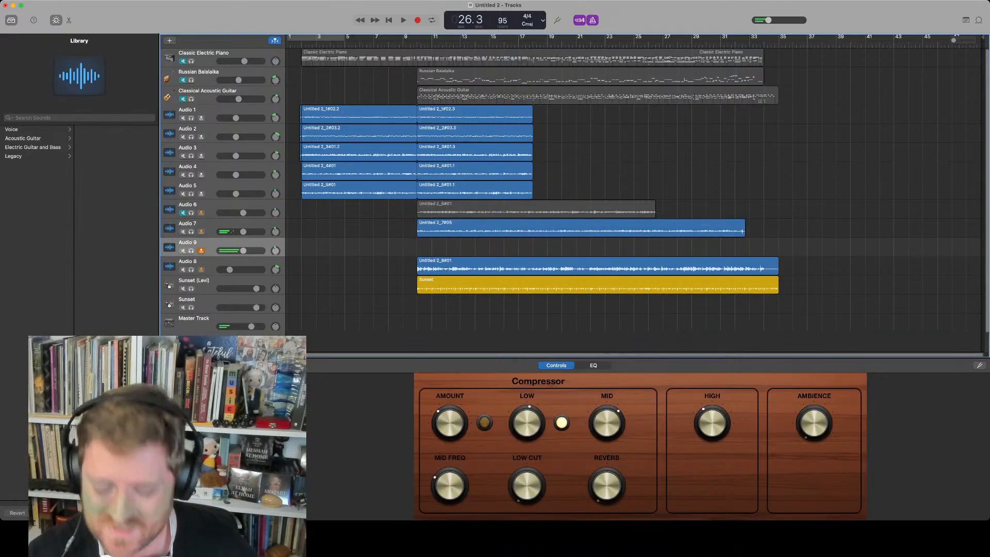
key(r)
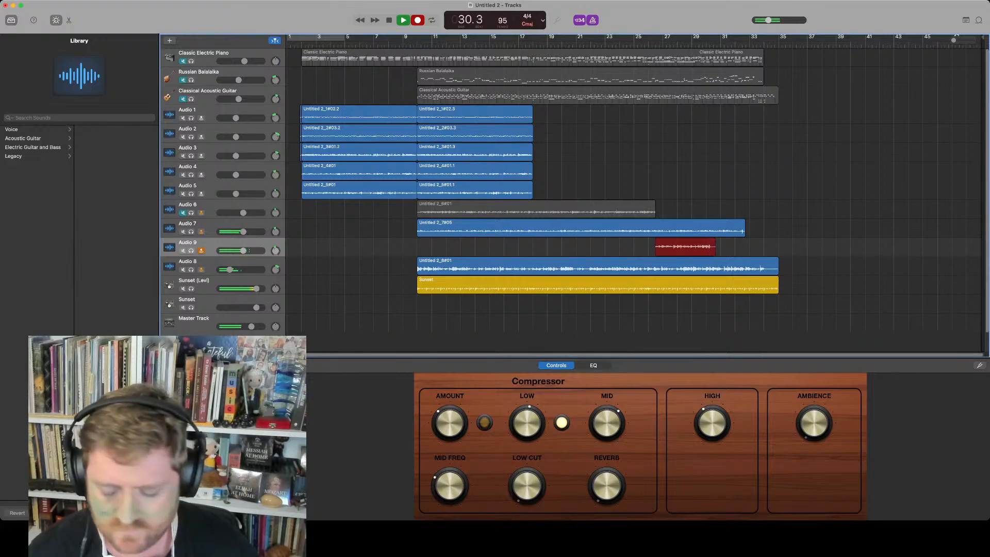
key(space)
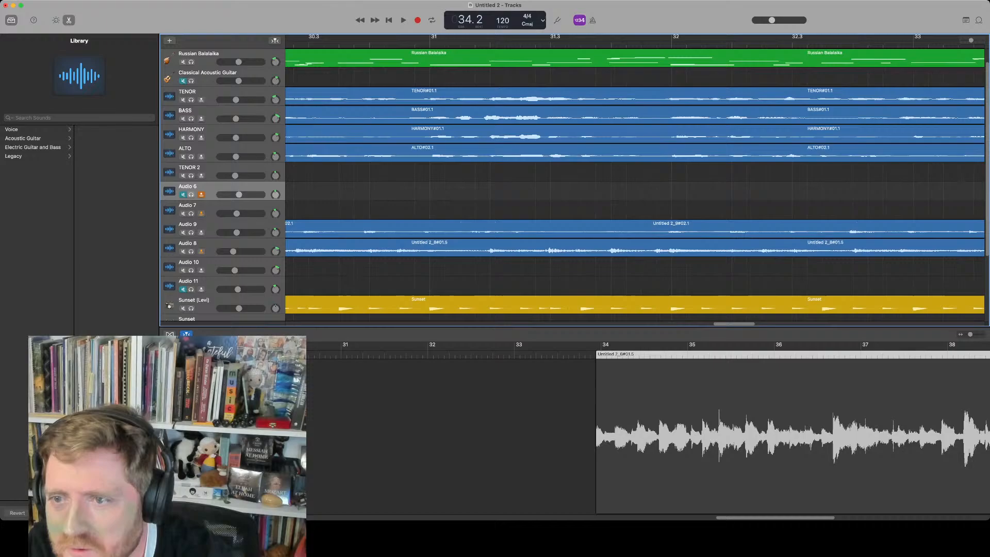
Select the regions starting at bar 34 on Audio 6 to Audio 10, shift them slightly, and play the transition
scroll(634, 175, right, 5)
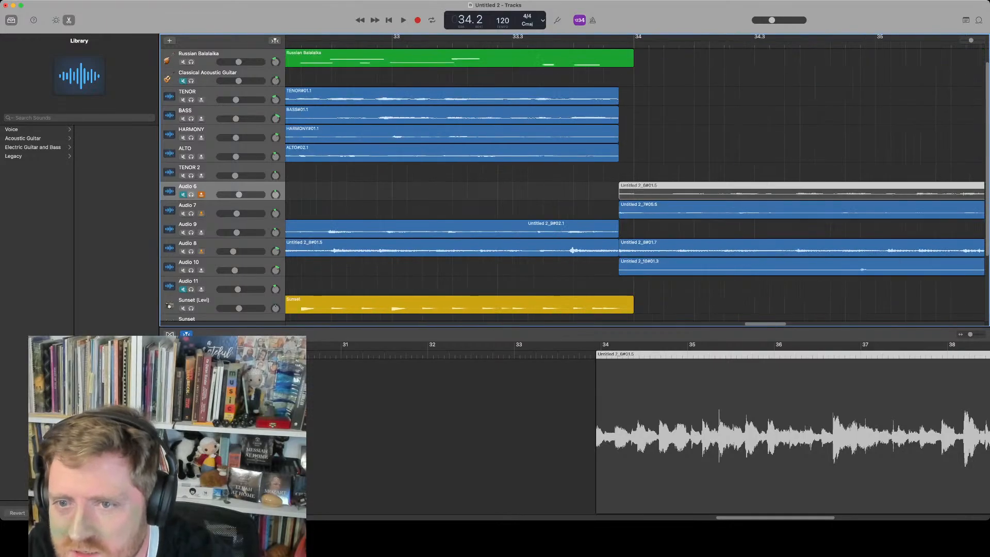
drag(490, 117, 529, 279)
drag(529, 267, 545, 267)
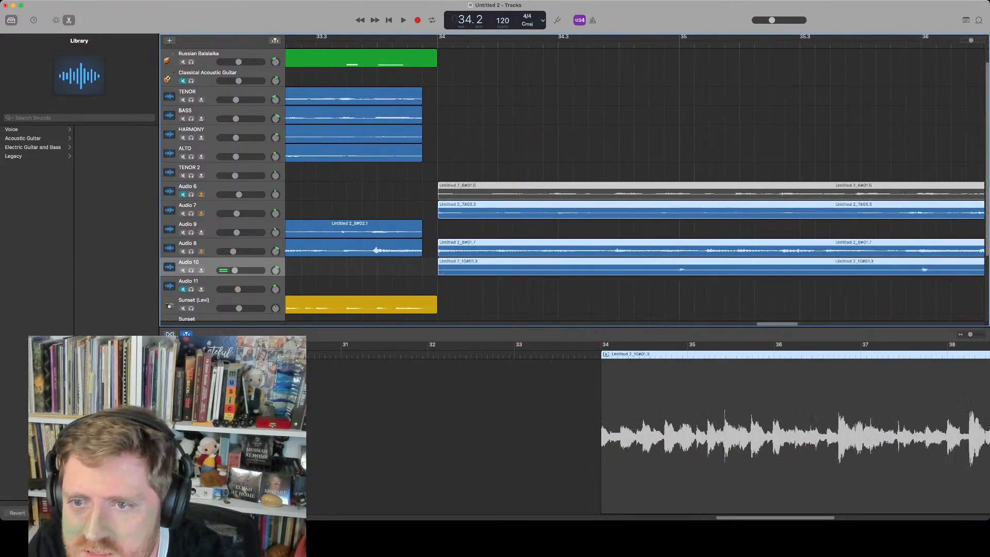
mouse_move(440, 270)
mouse_down()
mouse_move(415, 270)
mouse_move(438, 269)
mouse_up()
key(comma)
key(comma)
key(space)
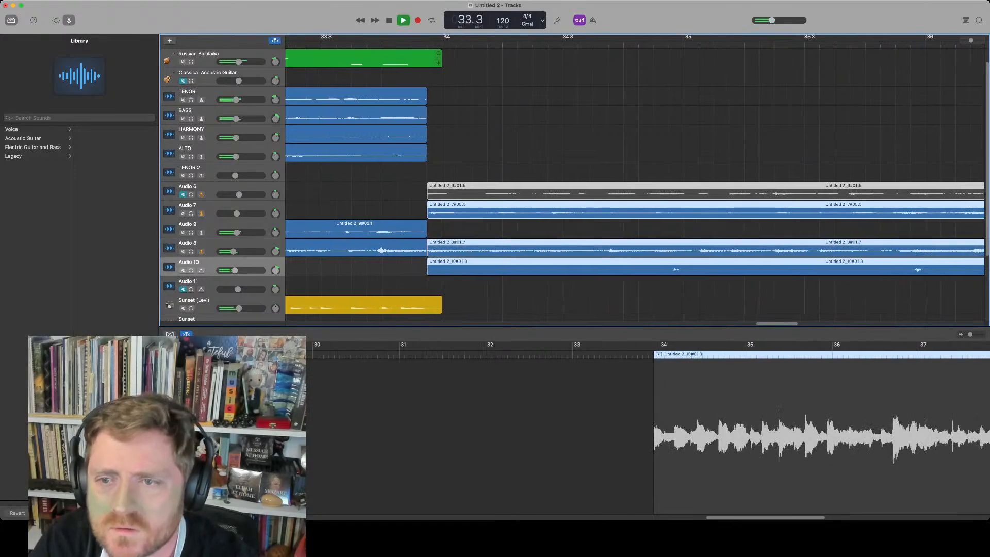
key(space)
Nudge the selected bar-34 regions slightly later again and replay the join
drag(442, 195, 454, 194)
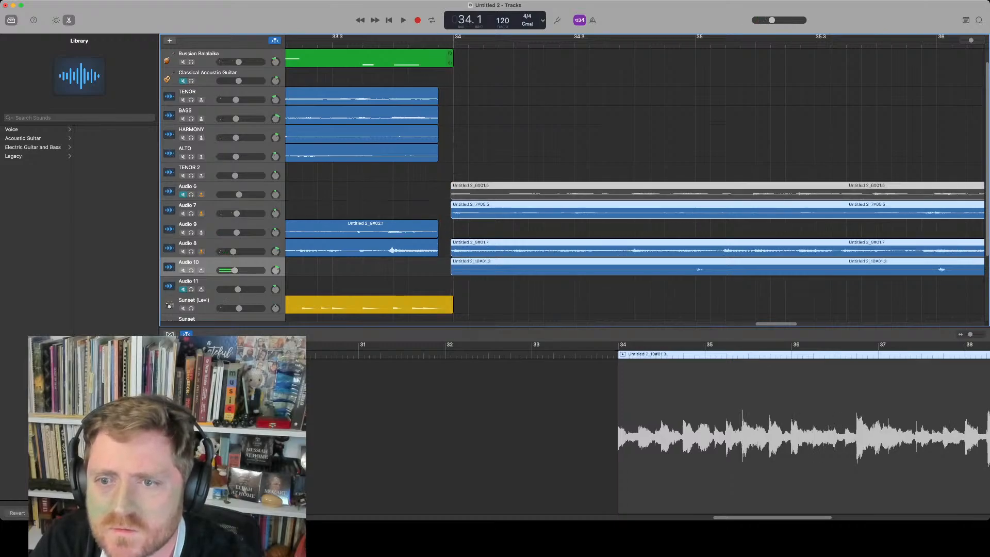
key(comma)
key(space)
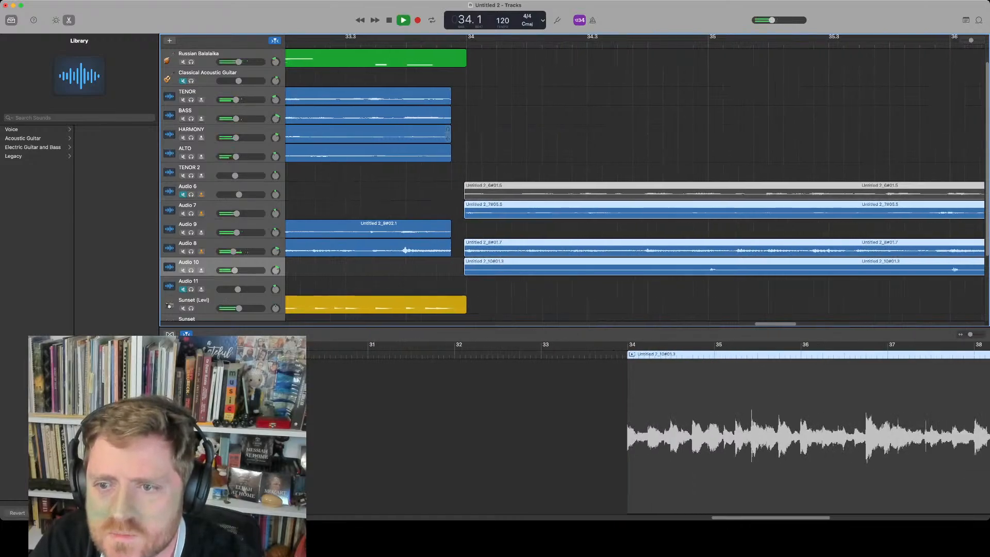
key(space)
Lengthen the Audio 9 region and the TENOR, BASS, HARMONY and ALTO regions to end at bar 34
drag(447, 202, 433, 266)
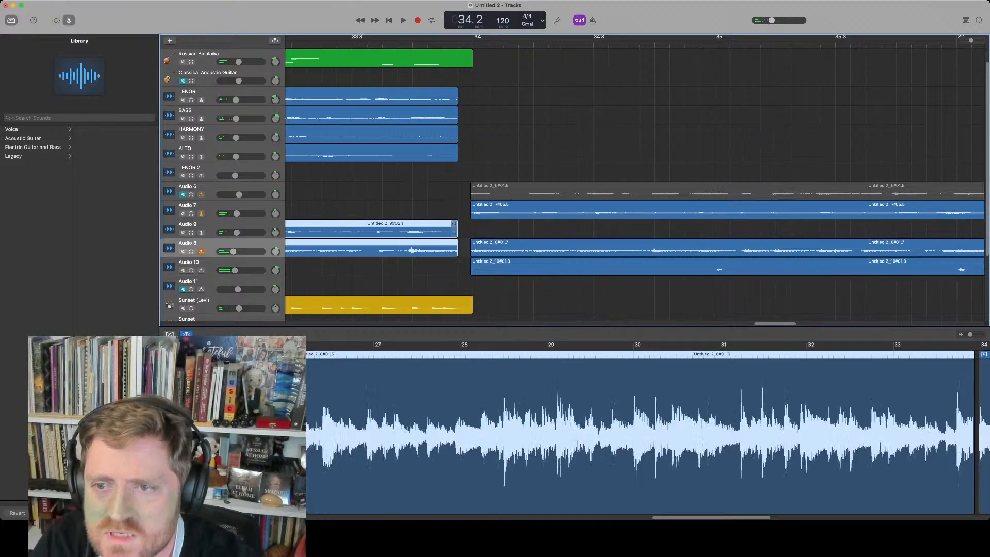
drag(455, 233, 472, 233)
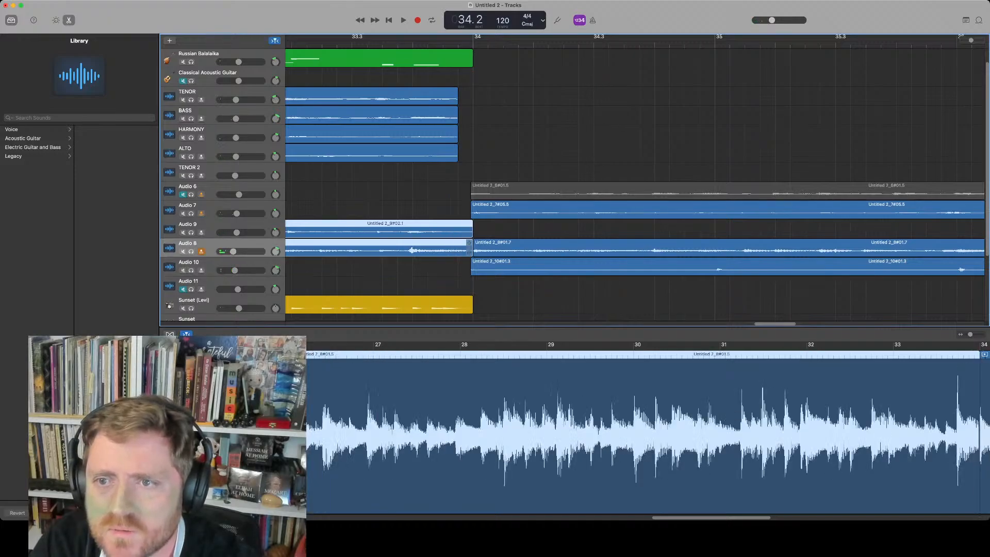
drag(445, 178, 433, 88)
drag(456, 160, 502, 161)
key(space)
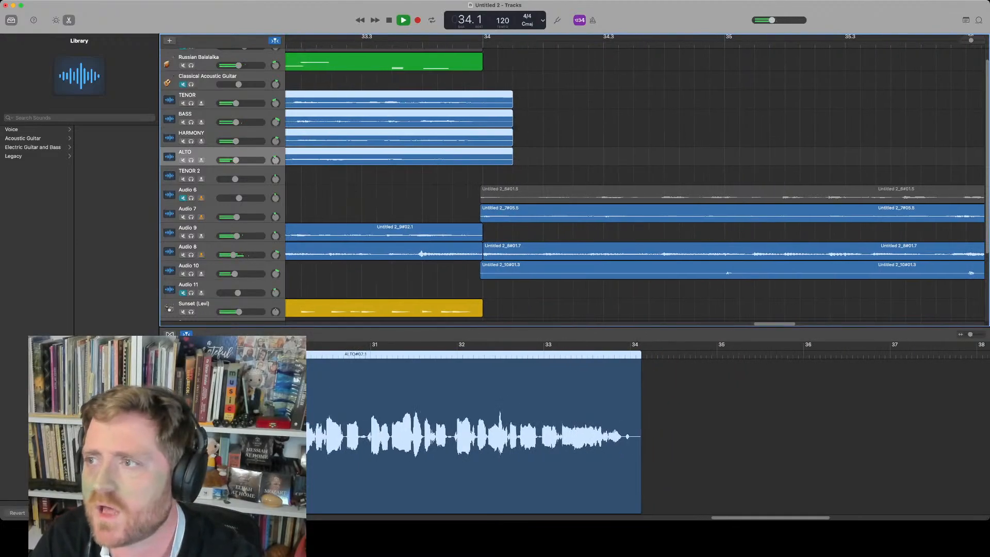
key(space)
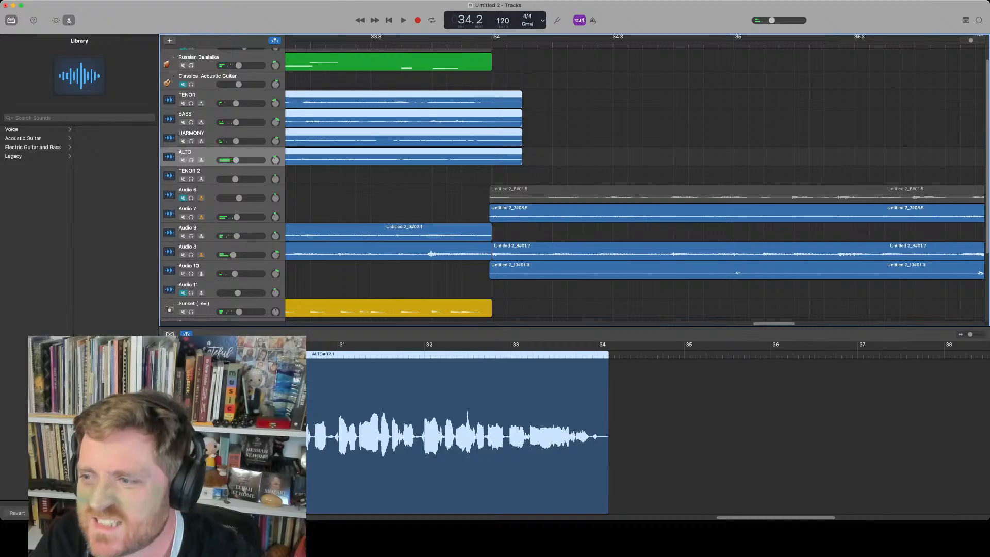
Zoom out and play back the arrangement around bars 28 to 36
key(super+Left)
key(super+Left)
key(super+Left)
key(super+Left)
key(super+Left)
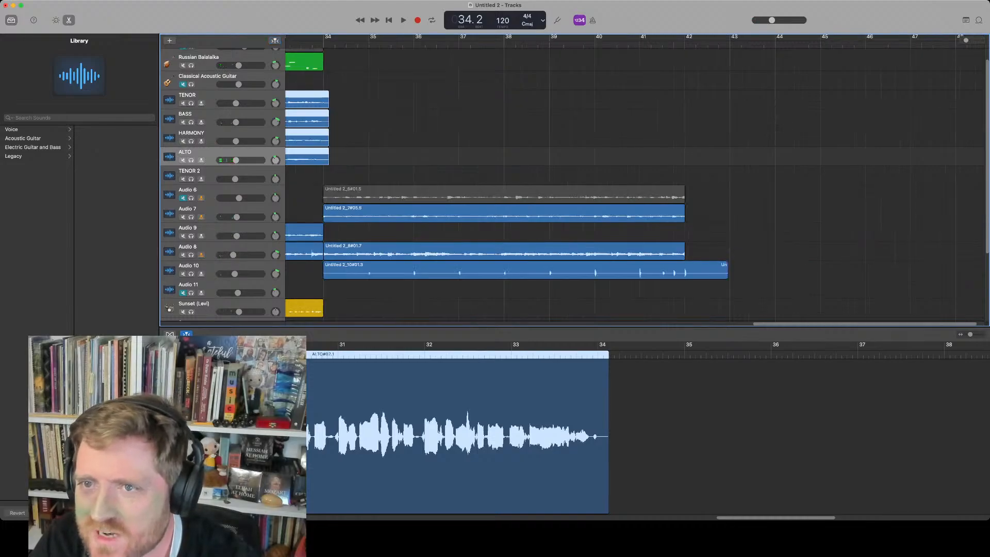
scroll(634, 180, left, 10)
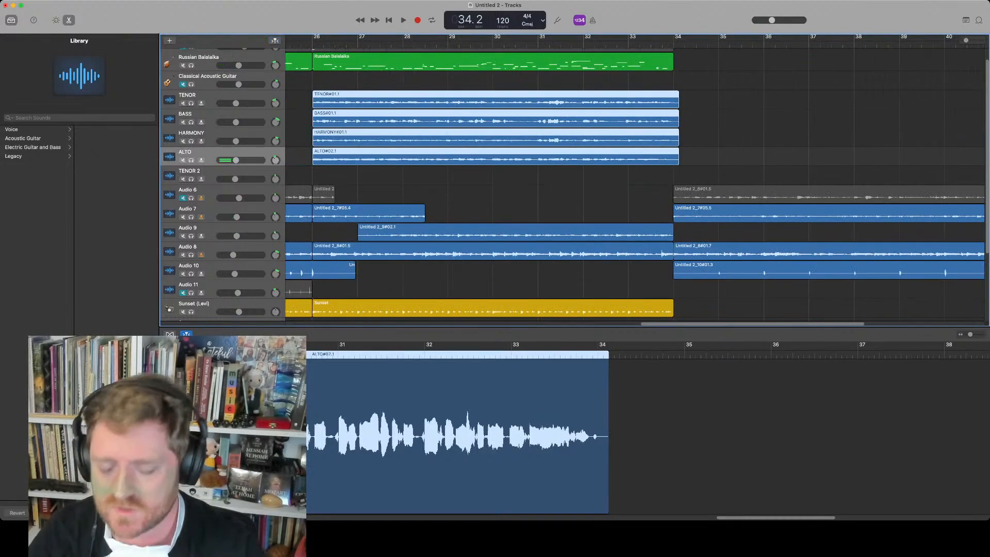
key(space)
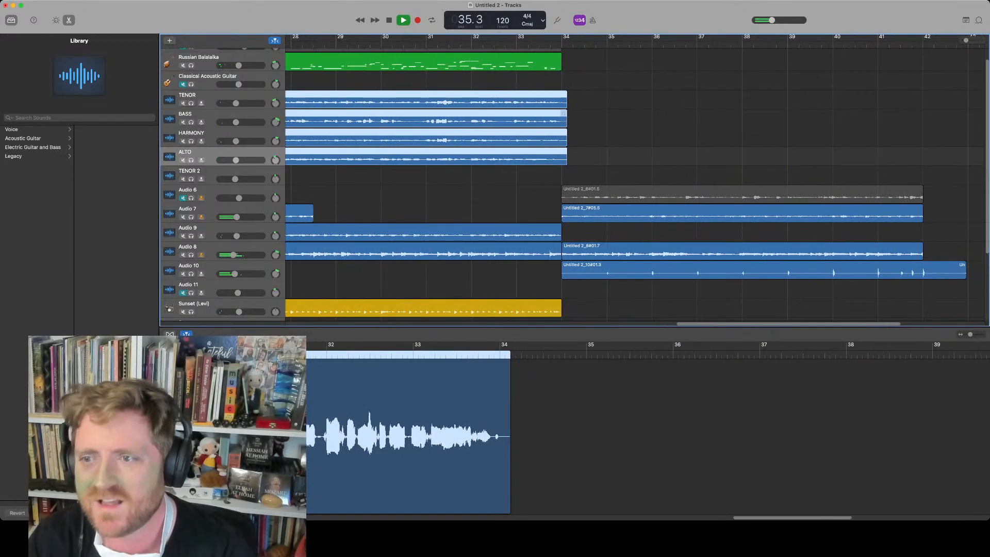
key(space)
scroll(526, 212, up, 1)
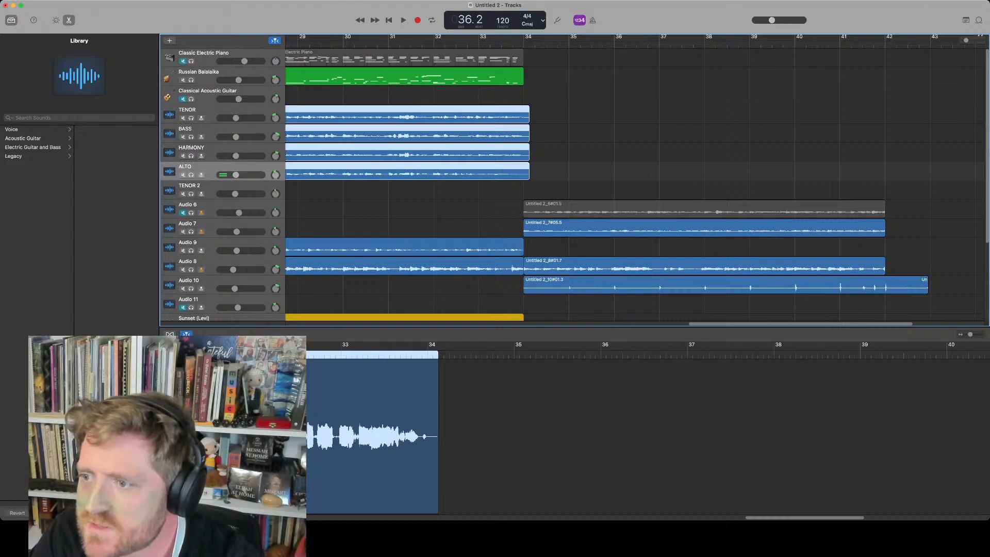
scroll(574, 155, down, 5)
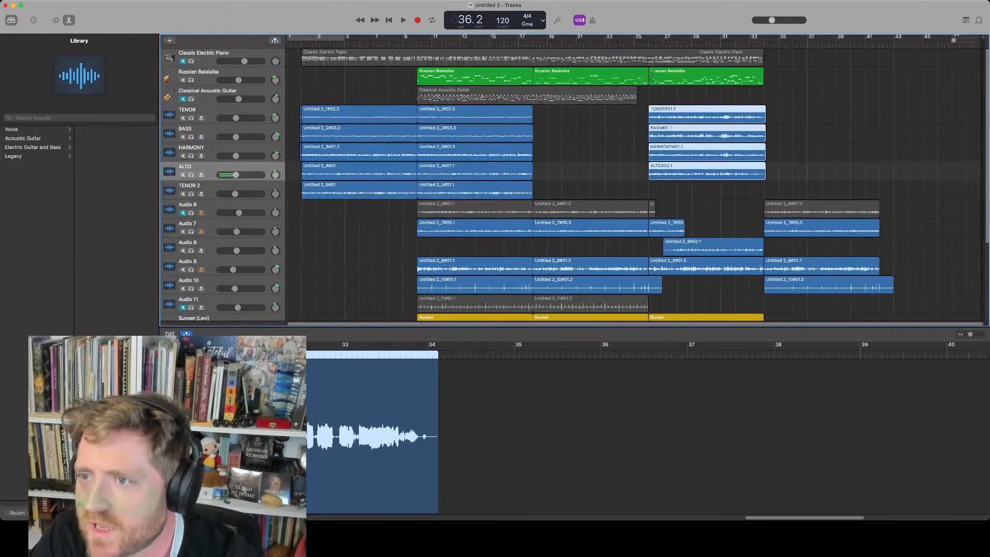
Select the Balalaika, vocal, Audio 8, Audio 9 and Sunset regions starting near bar 26 and paste copies at bar 42
click(685, 77)
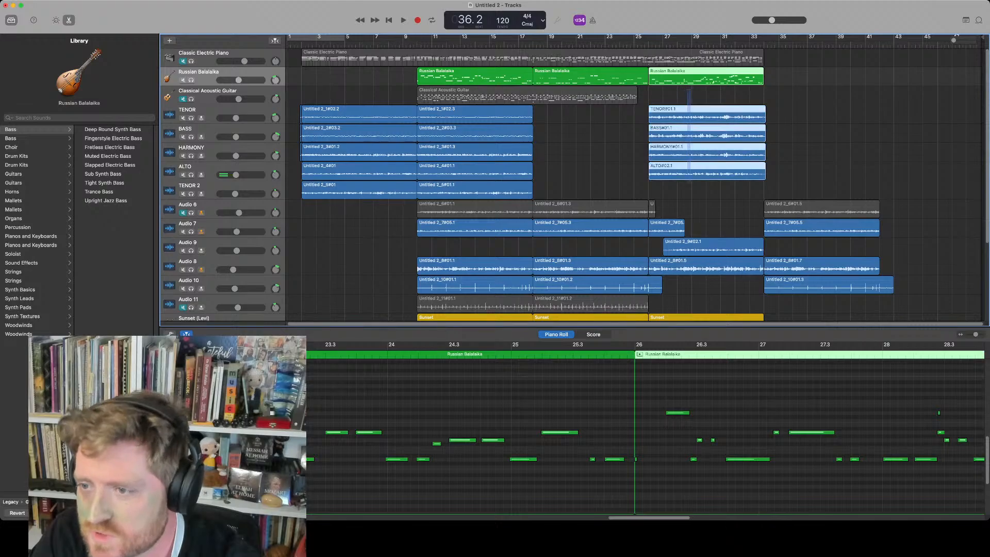
drag(691, 181, 716, 299)
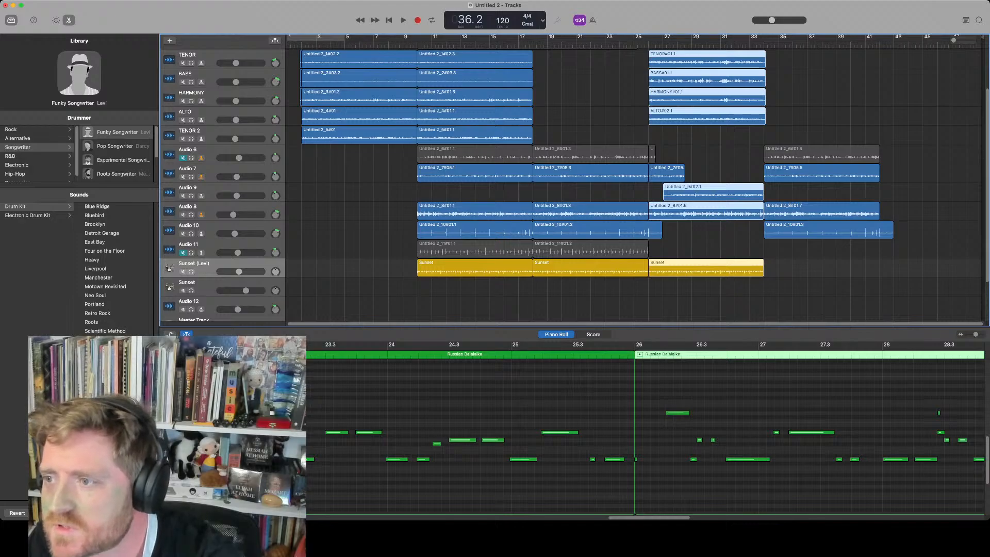
click(877, 45)
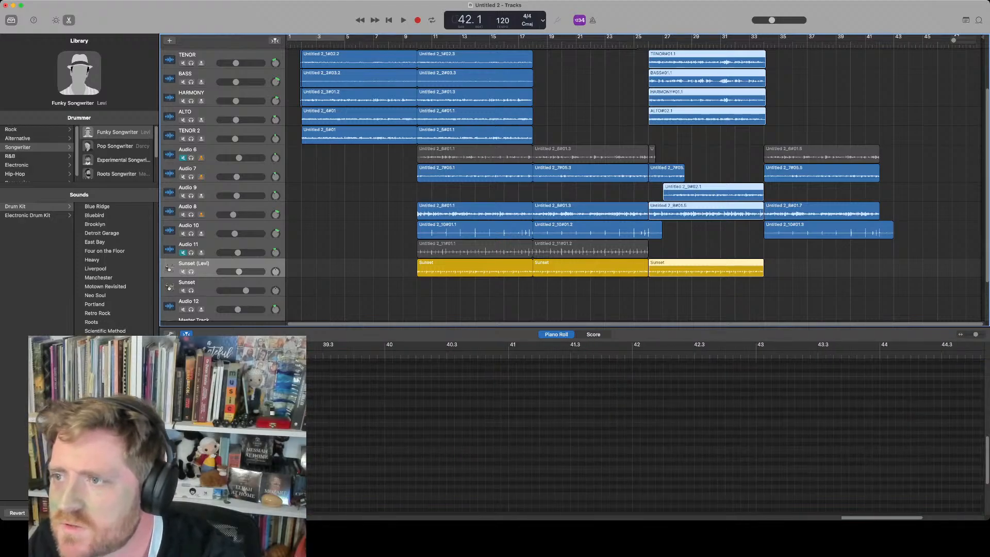
key(super+v)
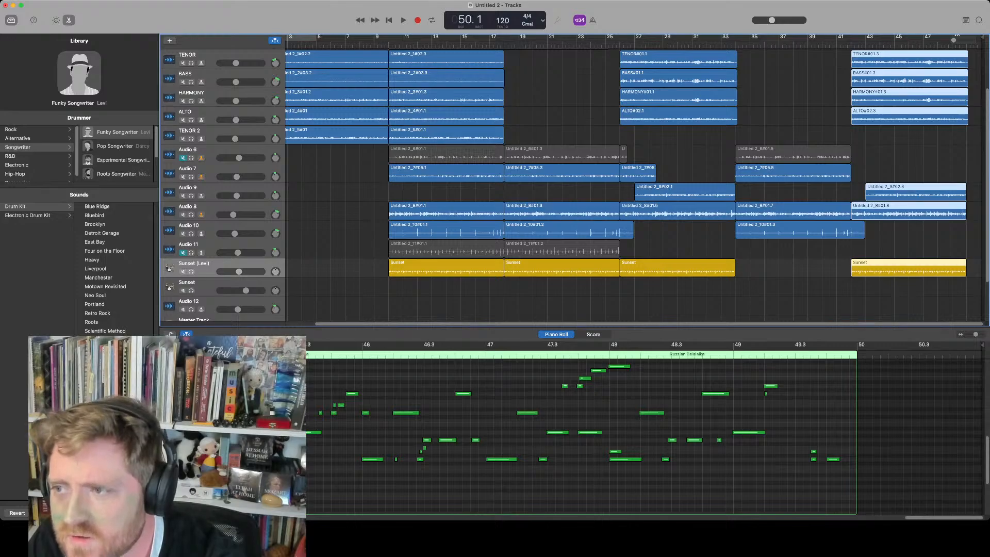
Play back the pasted section starting at bar 42
click(837, 45)
key(space)
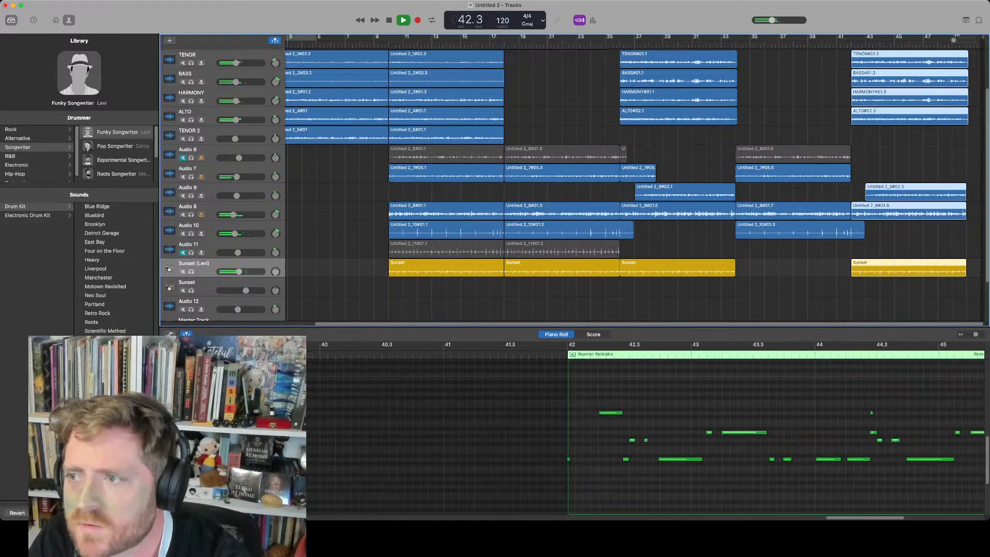
scroll(634, 180, up, 3)
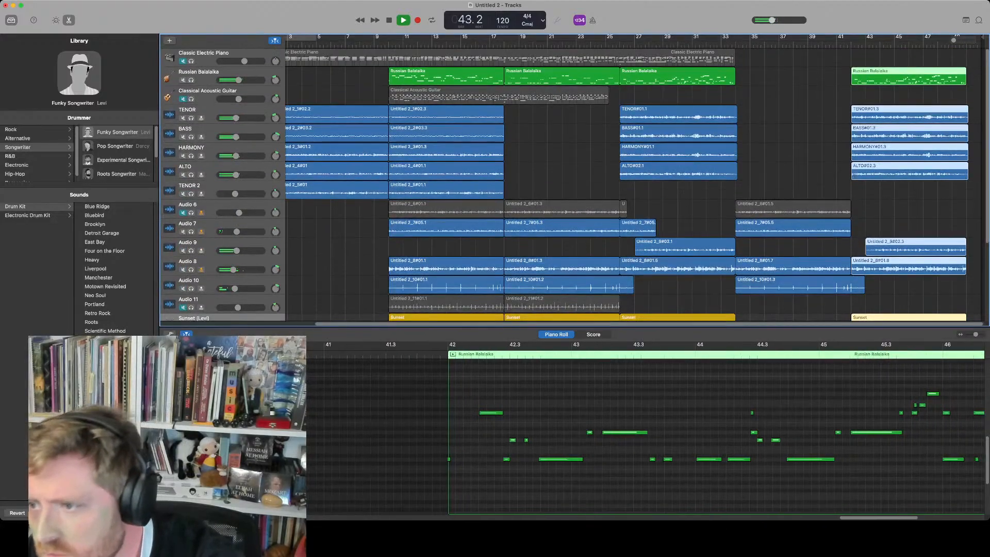
key(space)
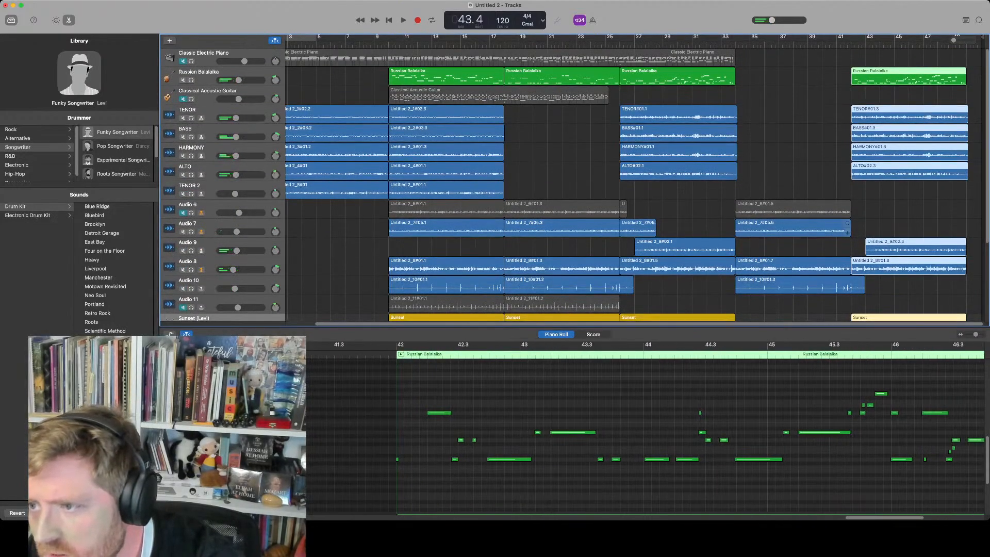
Lengthen the Audio 6 region starting at bar 39 slightly past bar 43 and select the Audio 10 region there
drag(849, 232, 856, 213)
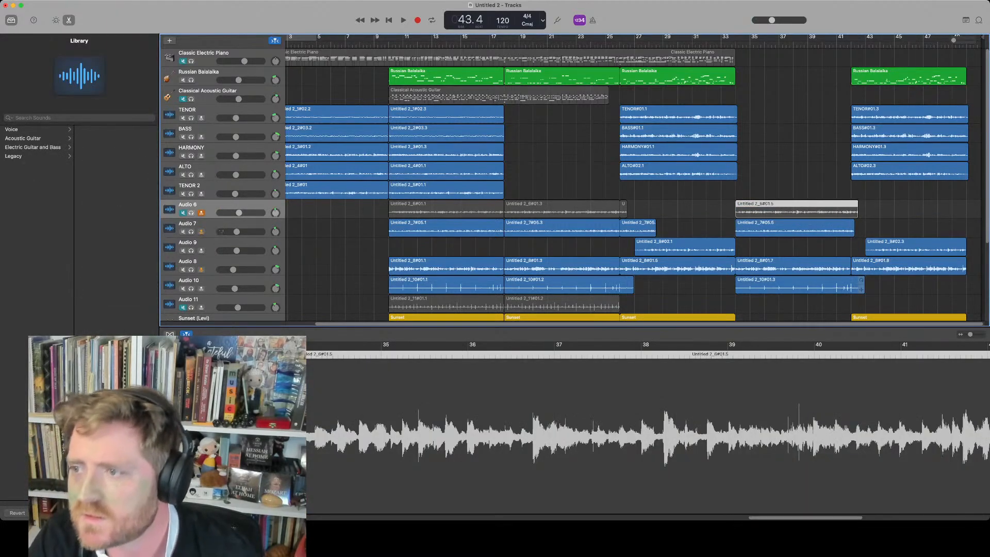
click(860, 285)
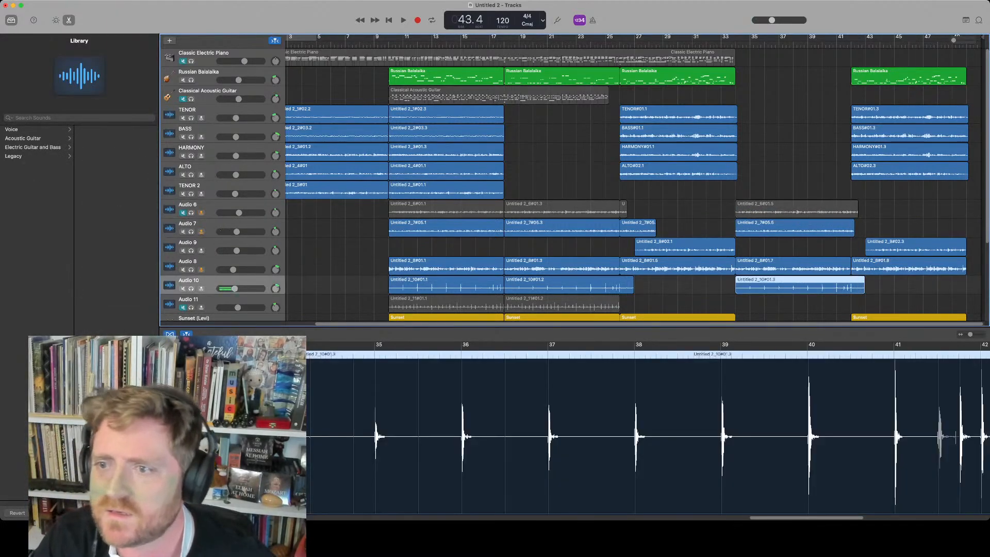
scroll(567, 181, down, 3)
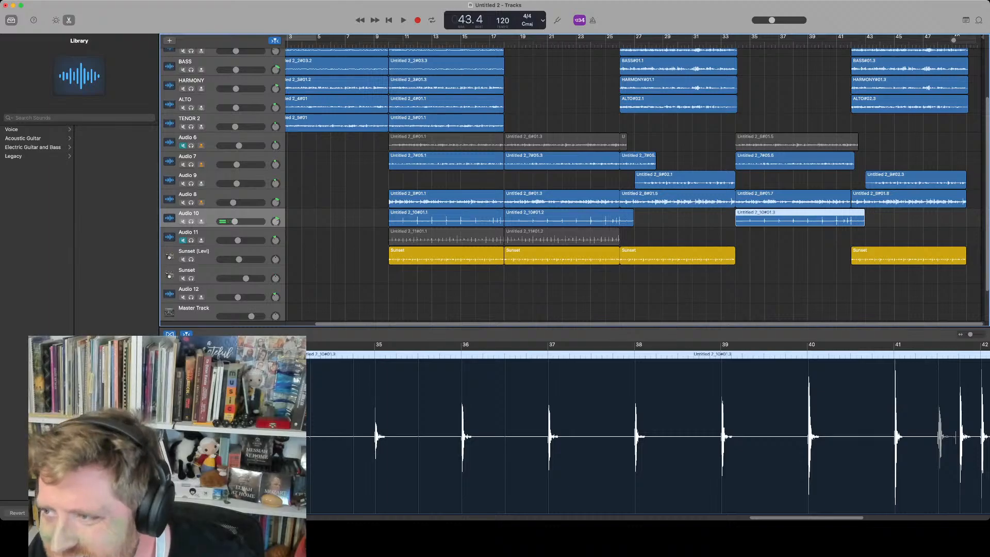
click(794, 288)
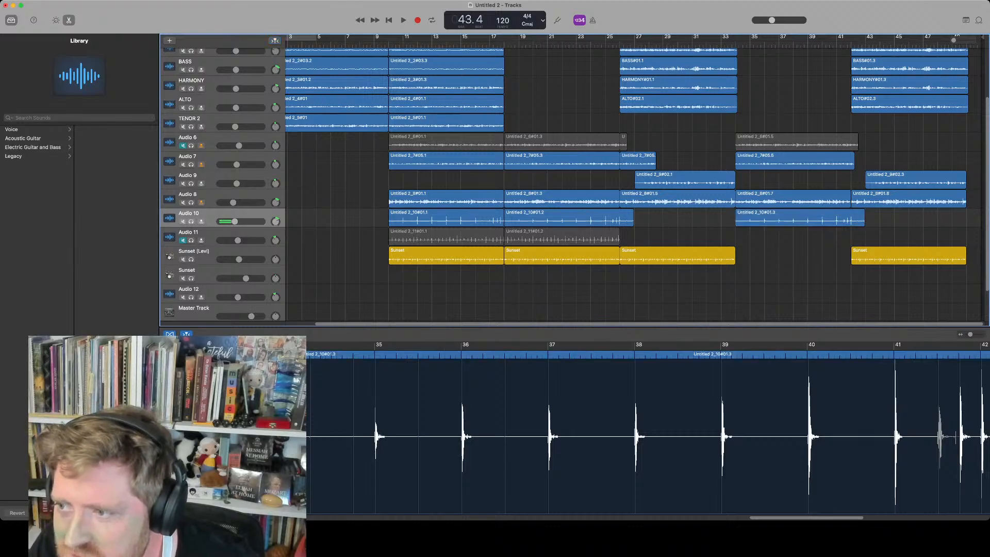
scroll(567, 180, up, 2)
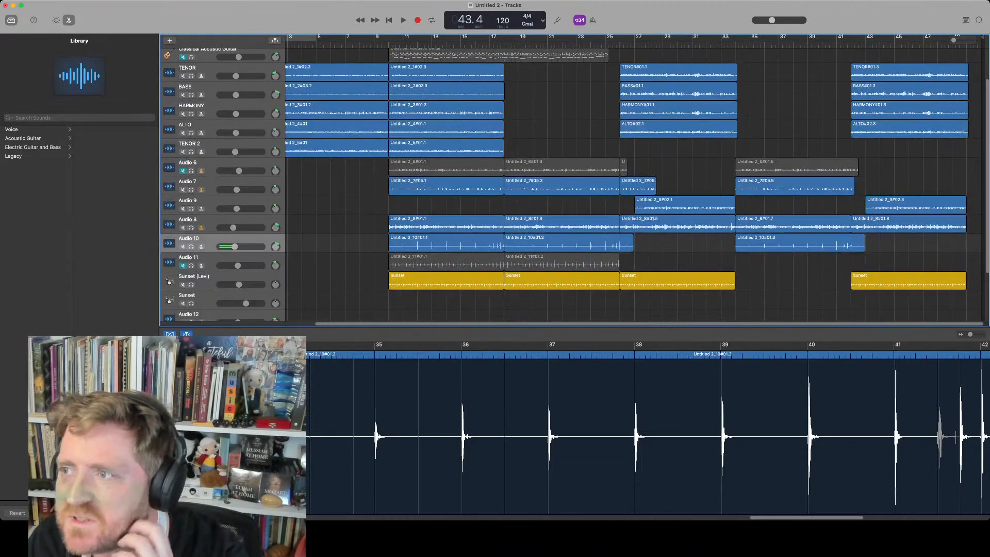
scroll(567, 180, down, 1)
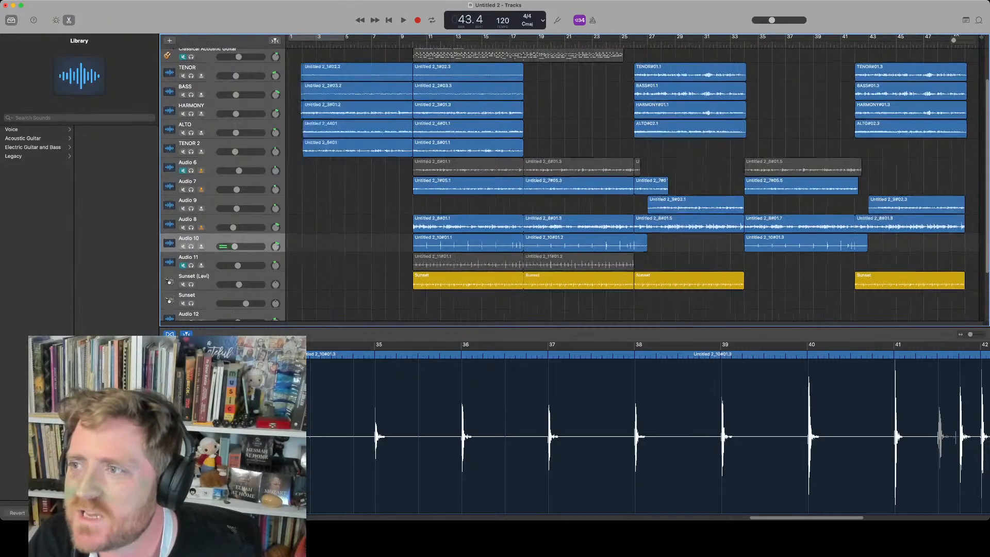
scroll(567, 180, up, 1)
scroll(634, 180, up, 5)
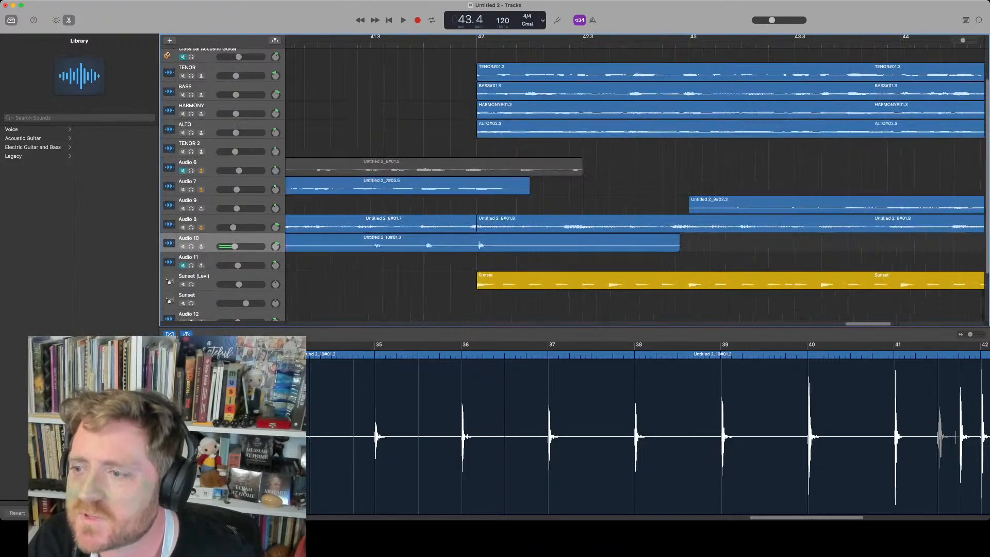
scroll(634, 181, down, 5)
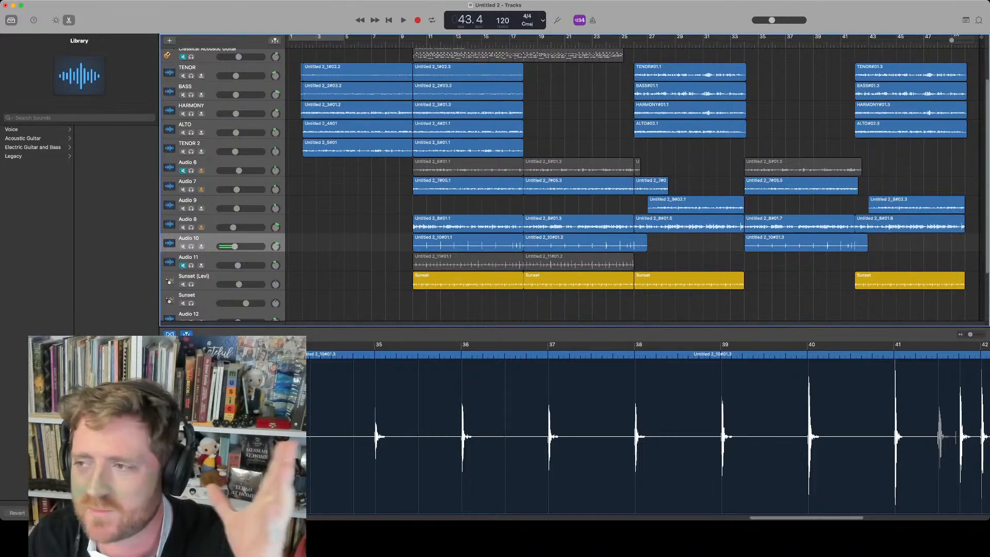
key(alt+Return)
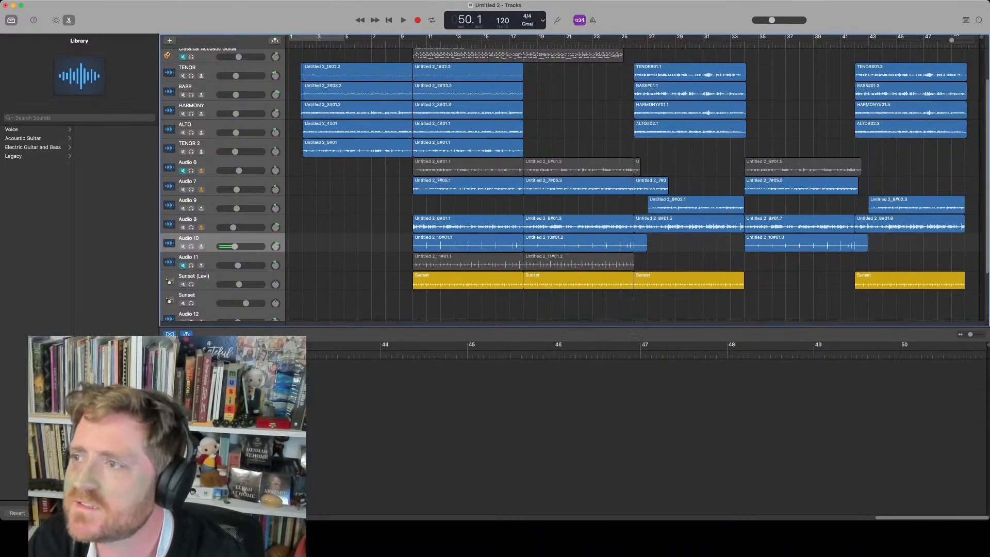
Trim the TENOR, BASS, HARMONY and ALTO regions starting at bar 42 to end at bar 50
key(super+Right)
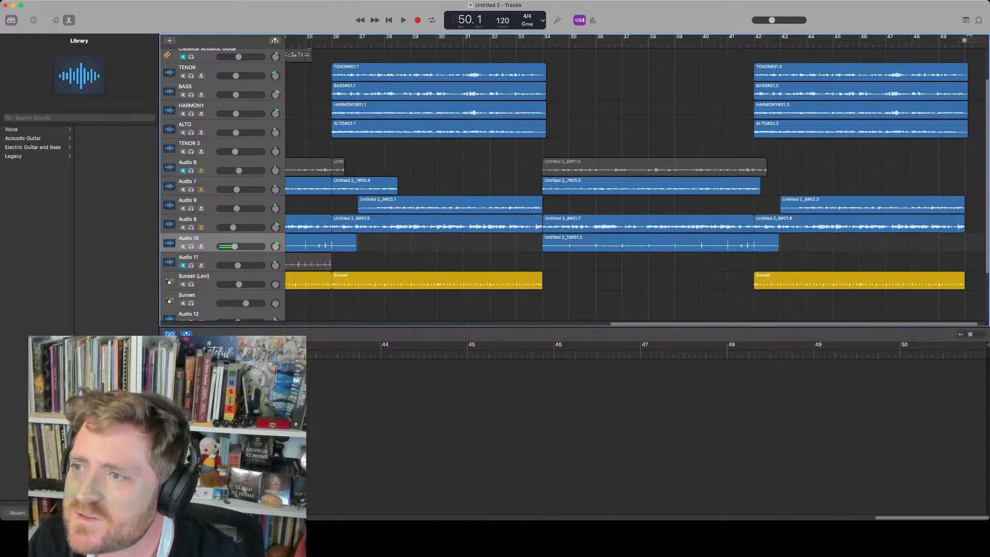
key(super+Right)
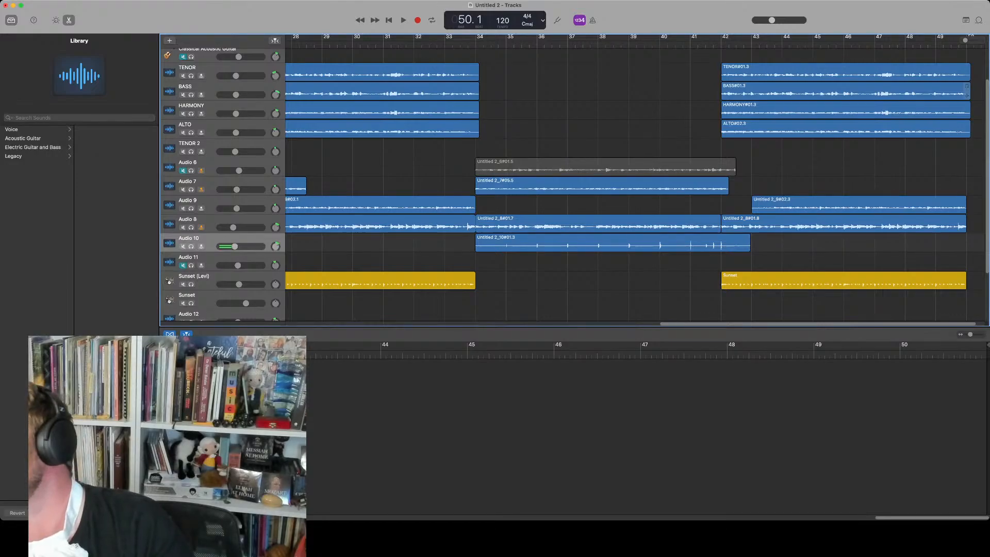
drag(977, 145, 963, 60)
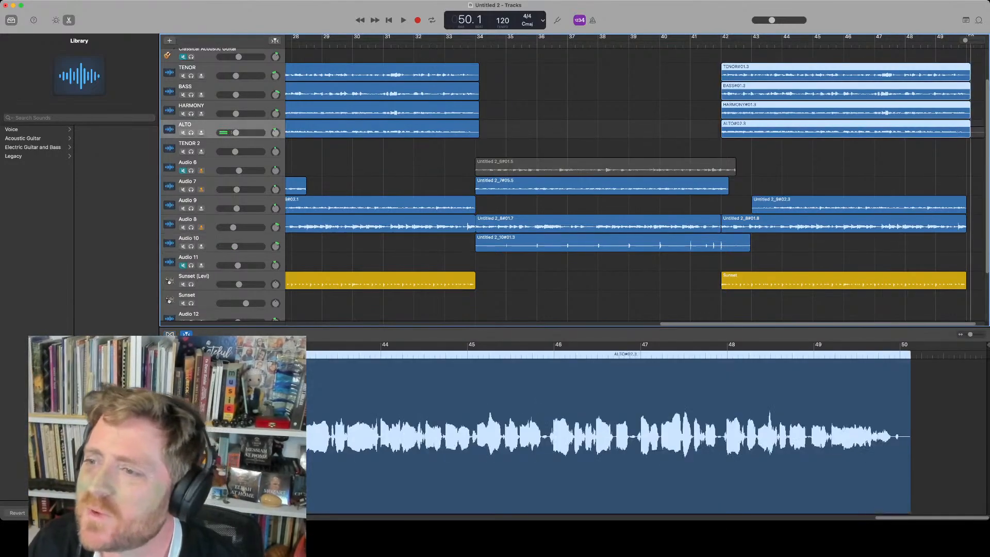
drag(969, 133, 965, 133)
click(969, 147)
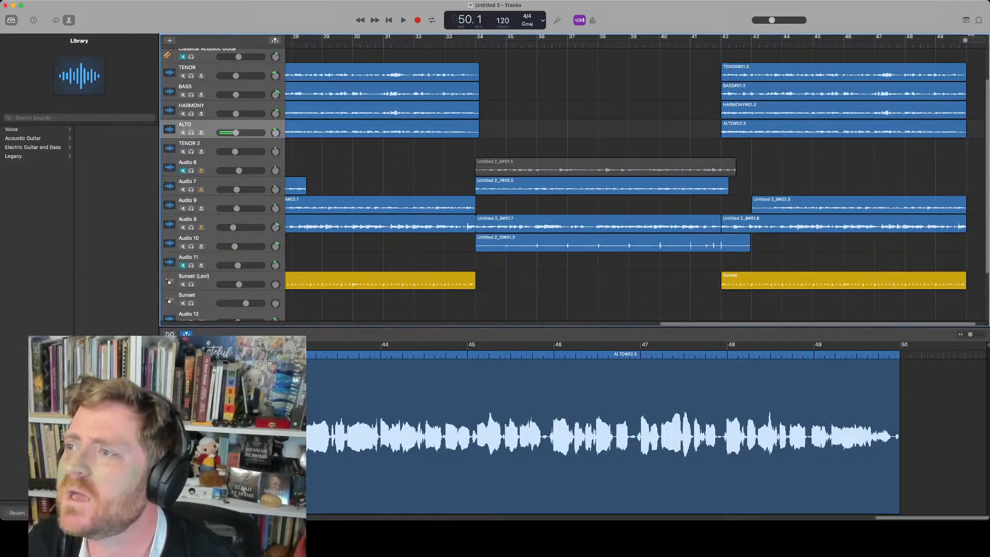
Select the section regions starting at bar 42, copy them to bar 50 and play back the join
scroll(634, 180, right, 2)
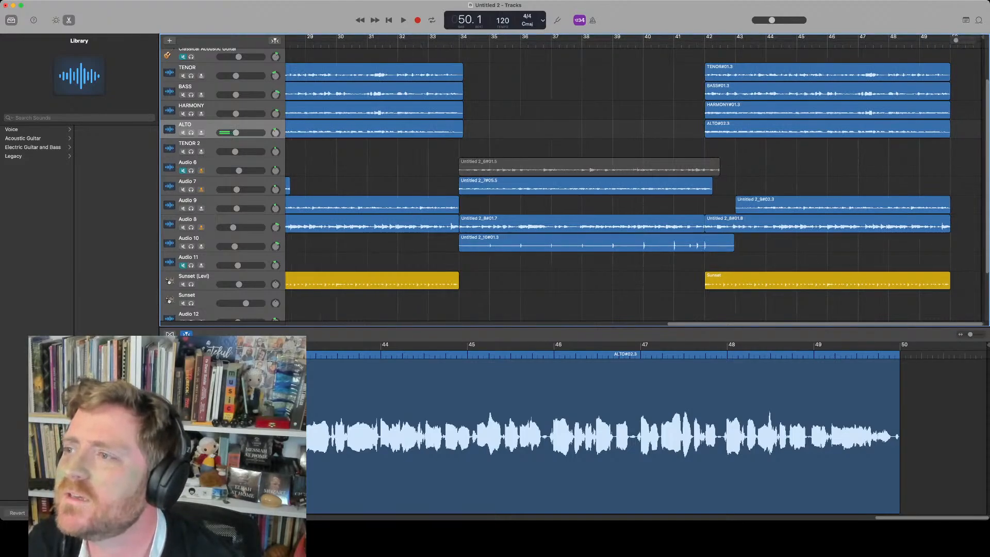
scroll(633, 180, right, 10)
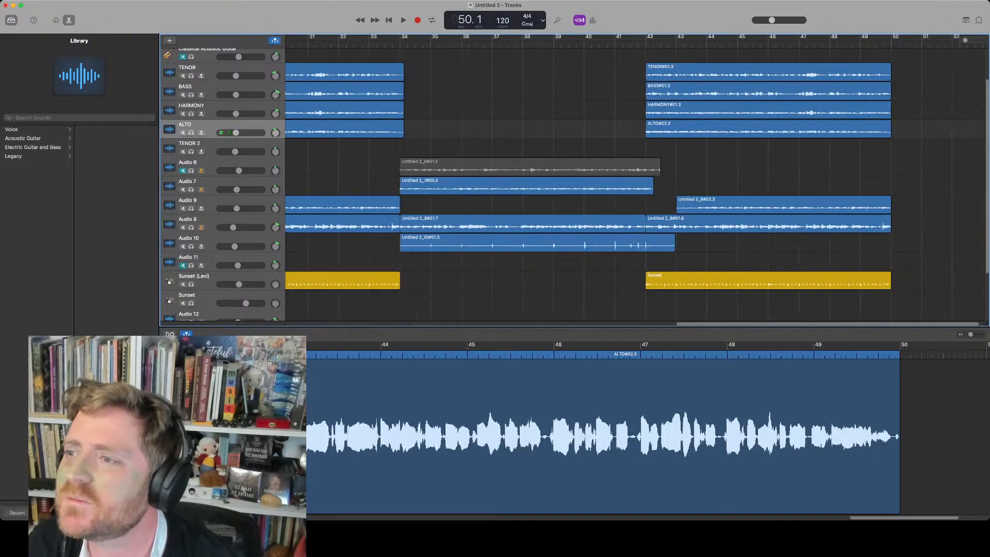
scroll(634, 181, right, 20)
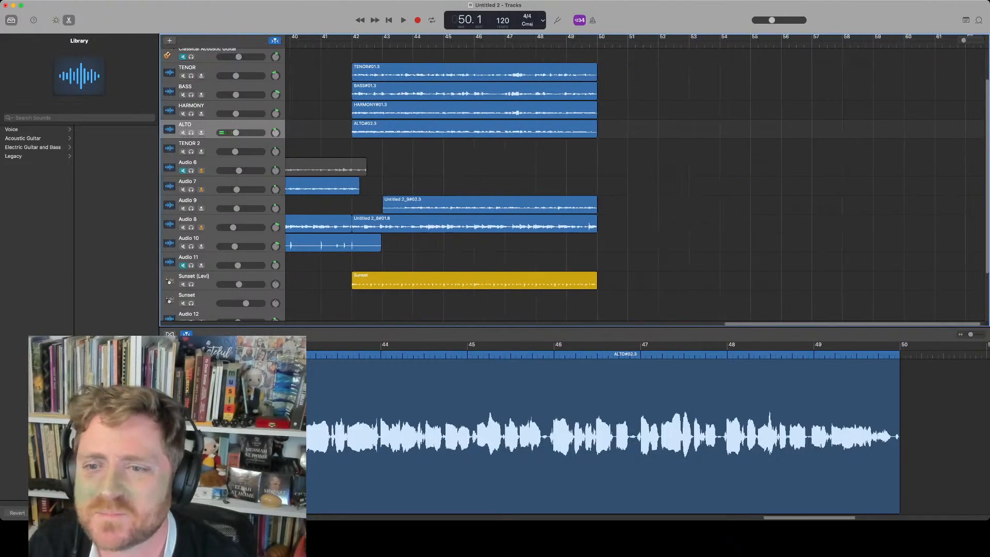
drag(499, 298, 476, 63)
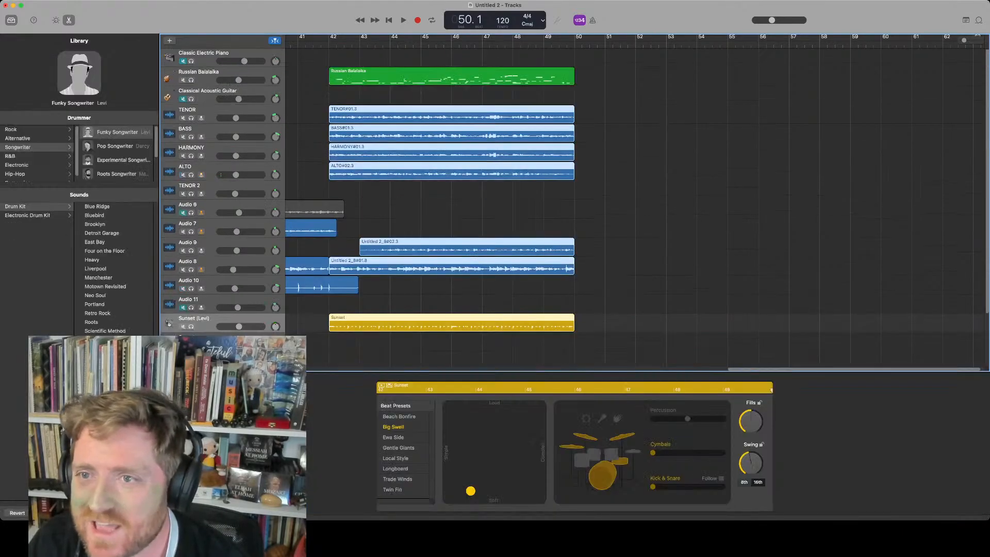
drag(472, 349, 484, 78)
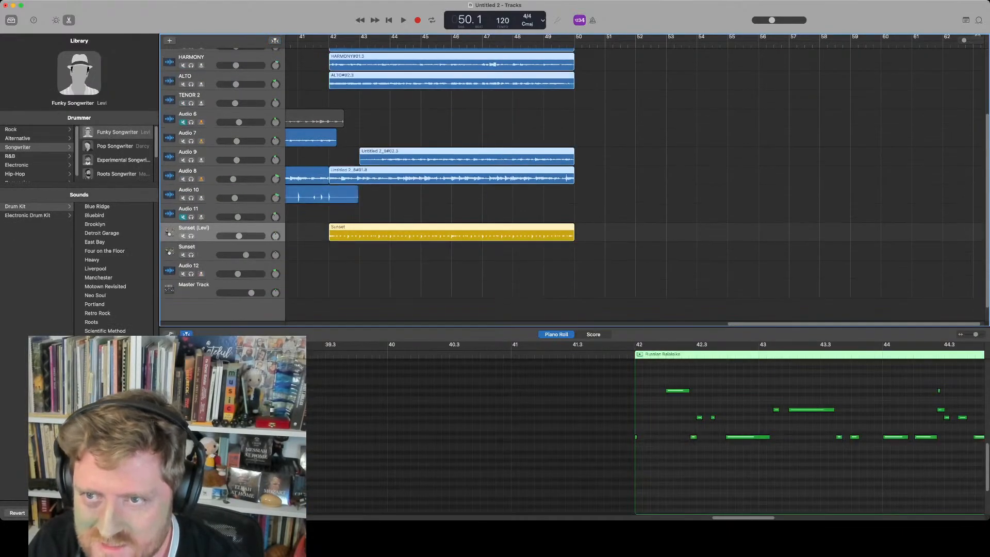
scroll(479, 180, up, 5)
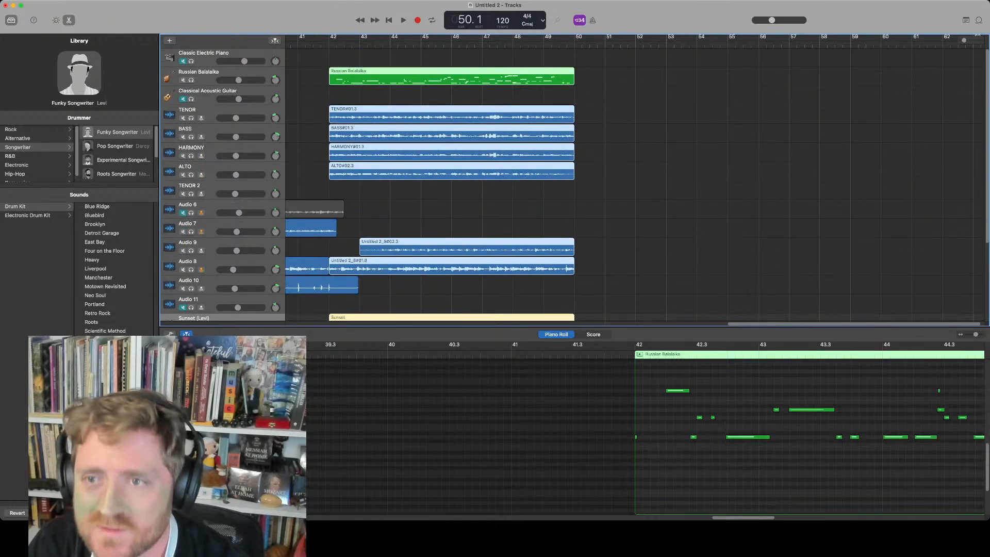
drag(483, 77, 729, 78)
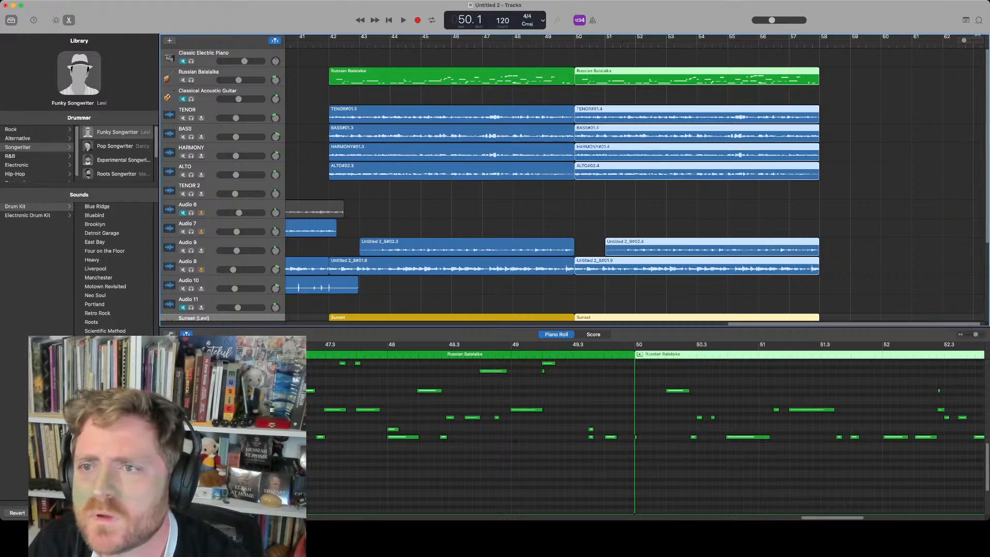
key(space)
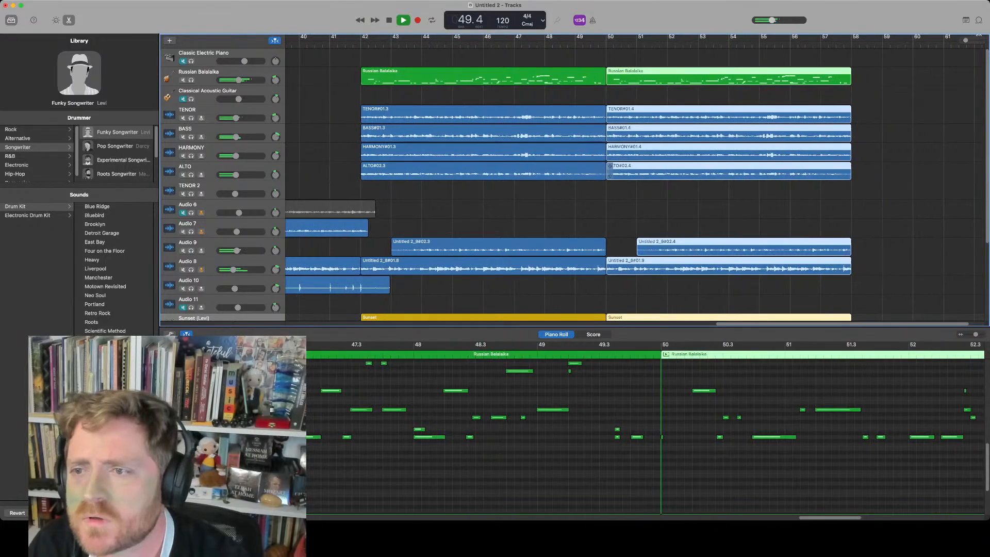
key(space)
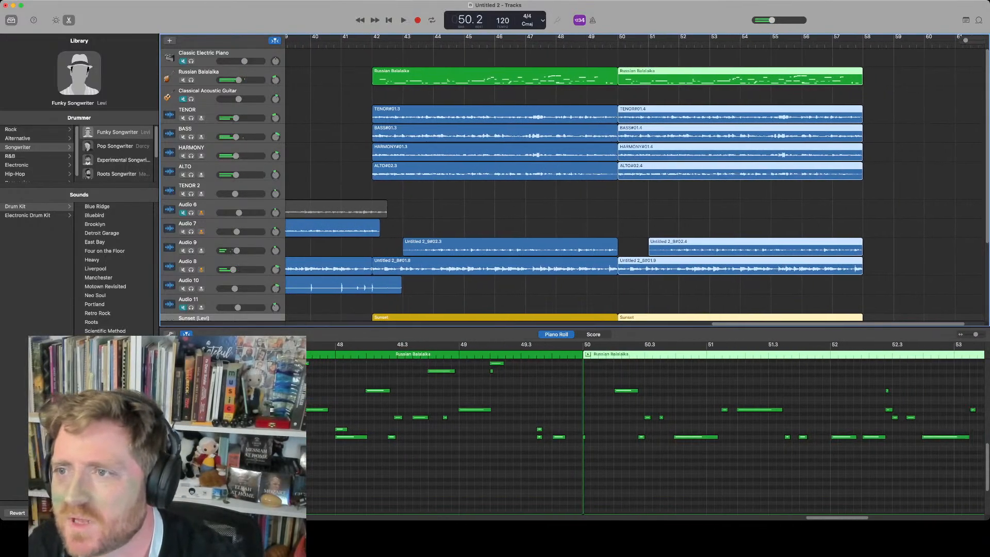
Extend the Sunset drummer region on the Sunset (Levi) track to end at bar 58
click(194, 317)
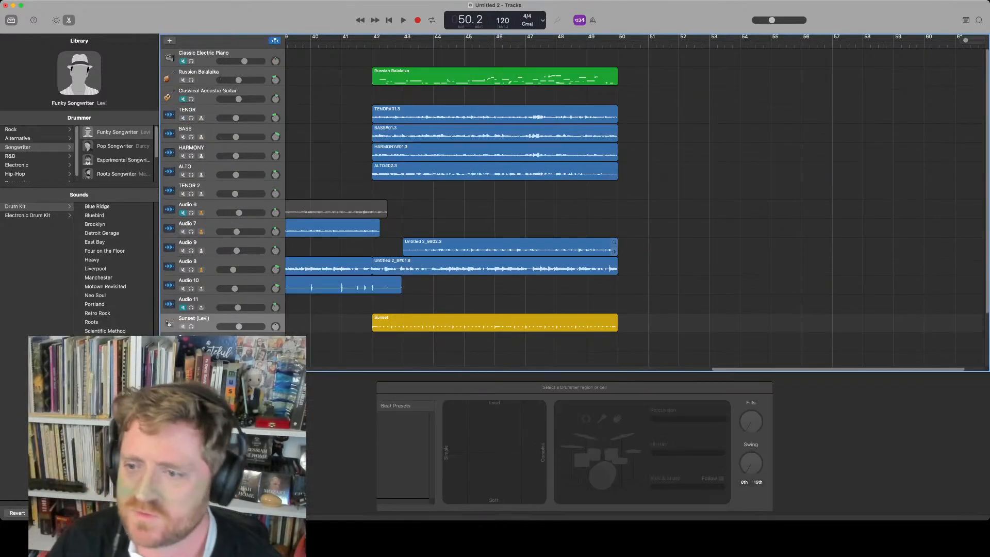
drag(616, 320, 862, 321)
key(e)
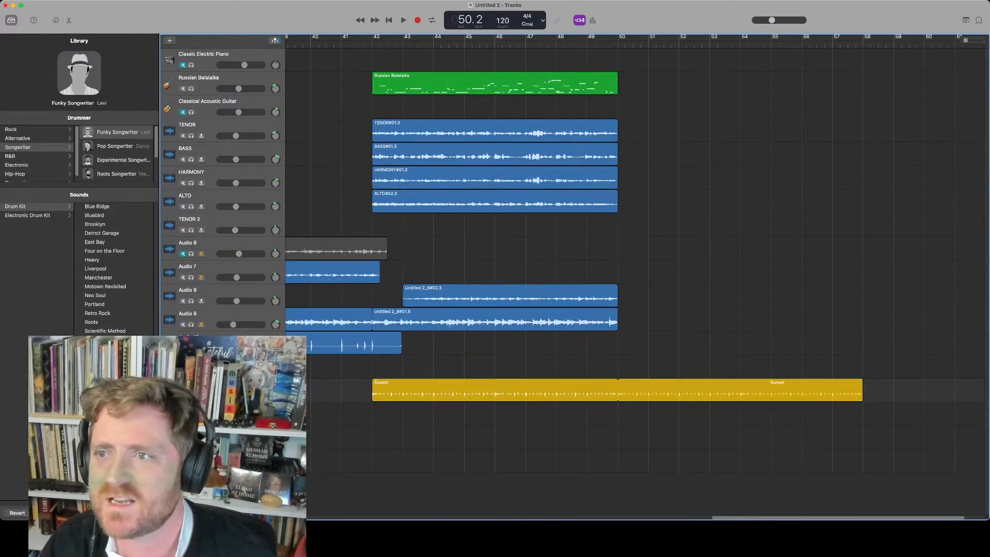
Delete the Russian Balalaika region at bar 42 and move the playhead to bar 42
click(614, 77)
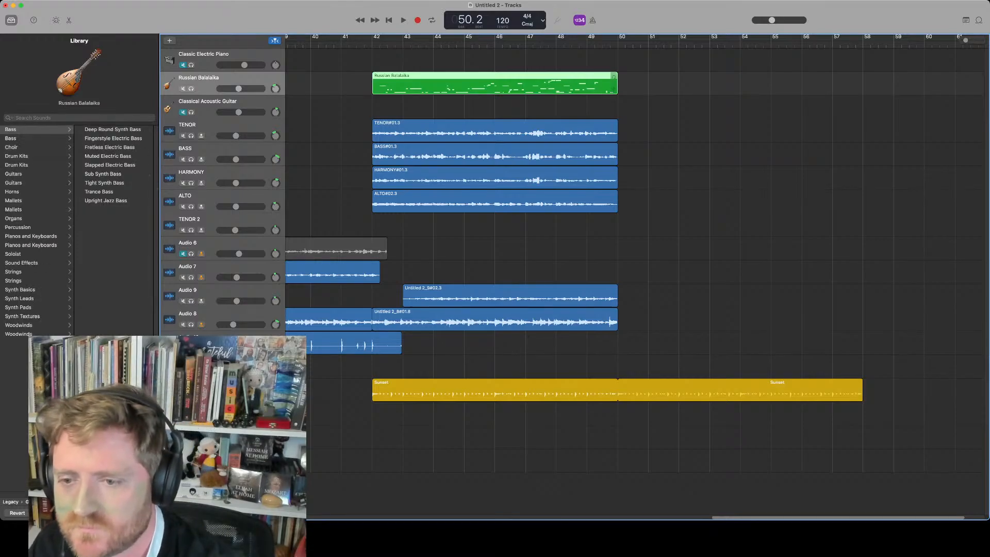
key(Delete)
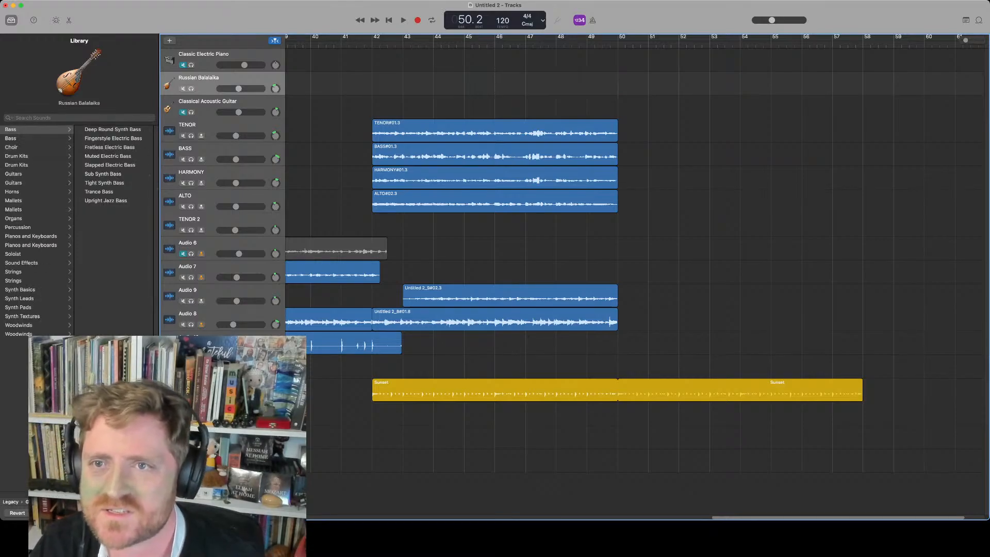
click(372, 42)
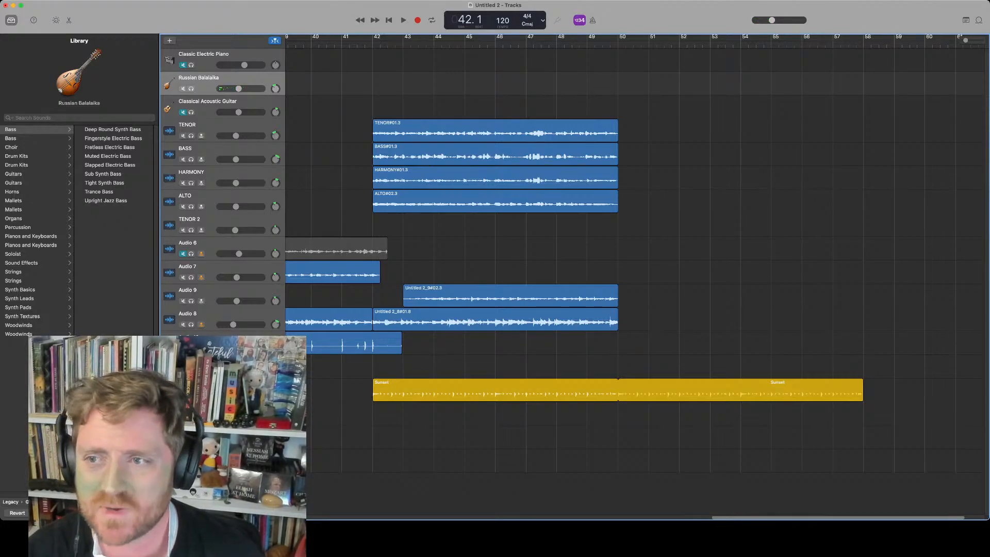
scroll(635, 279, right, 2)
scroll(635, 279, down, 5)
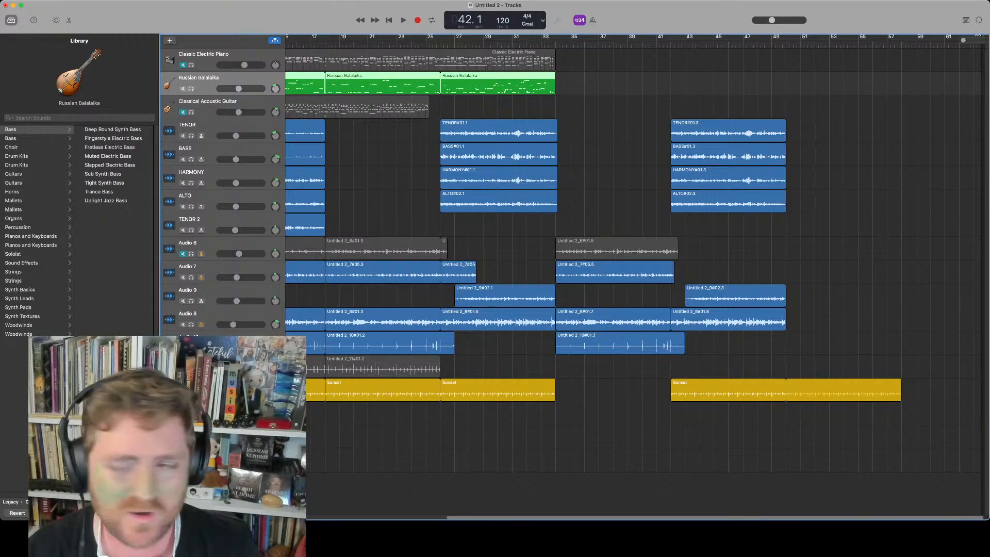
Record a new Russian Balalaika part starting at bar 42, with the count-in from bar 40
scroll(635, 278, up, 5)
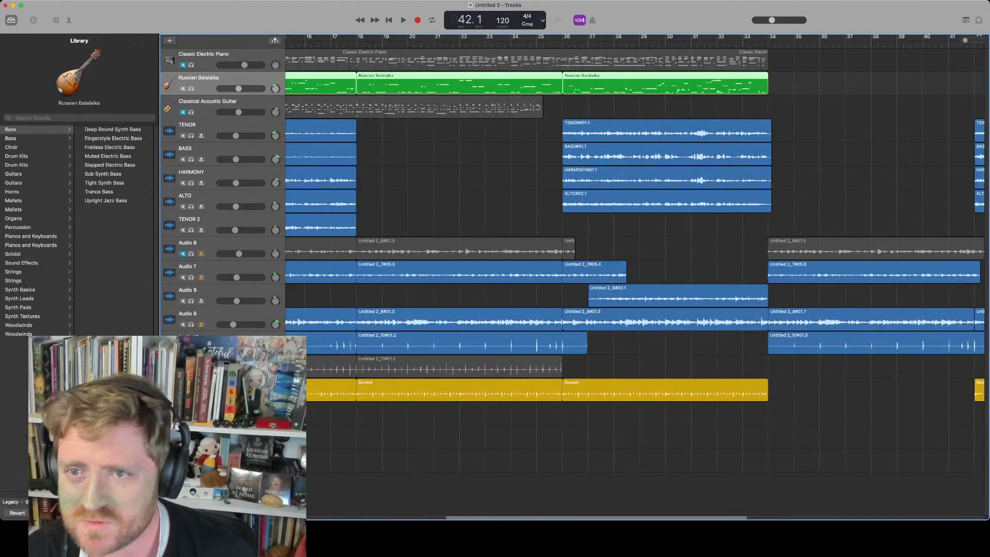
scroll(635, 279, right, 5)
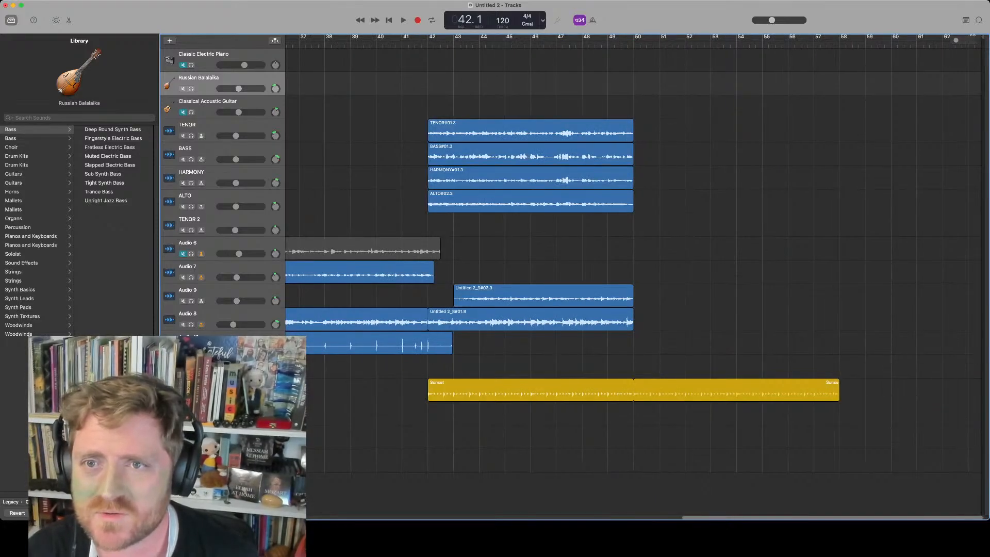
key(comma)
key(comma)
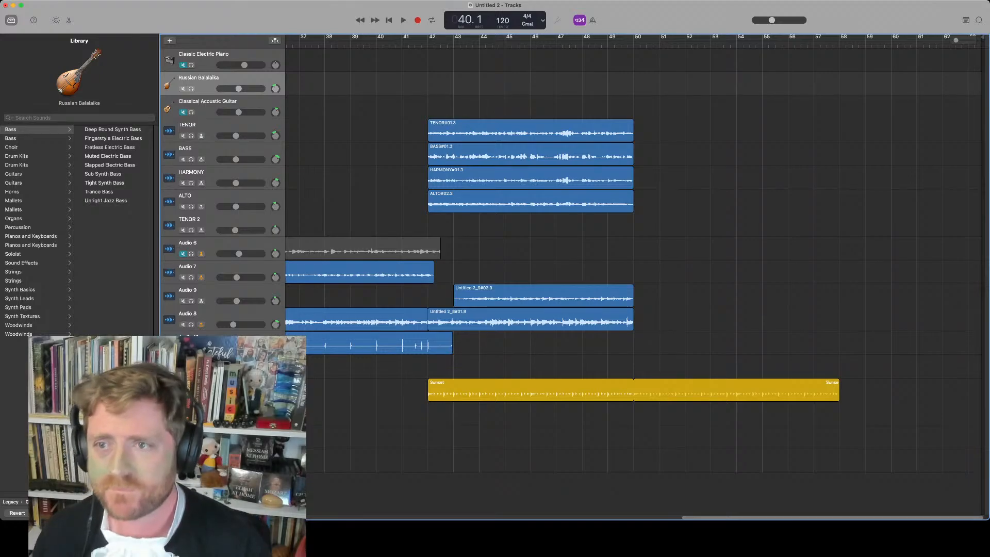
key(r)
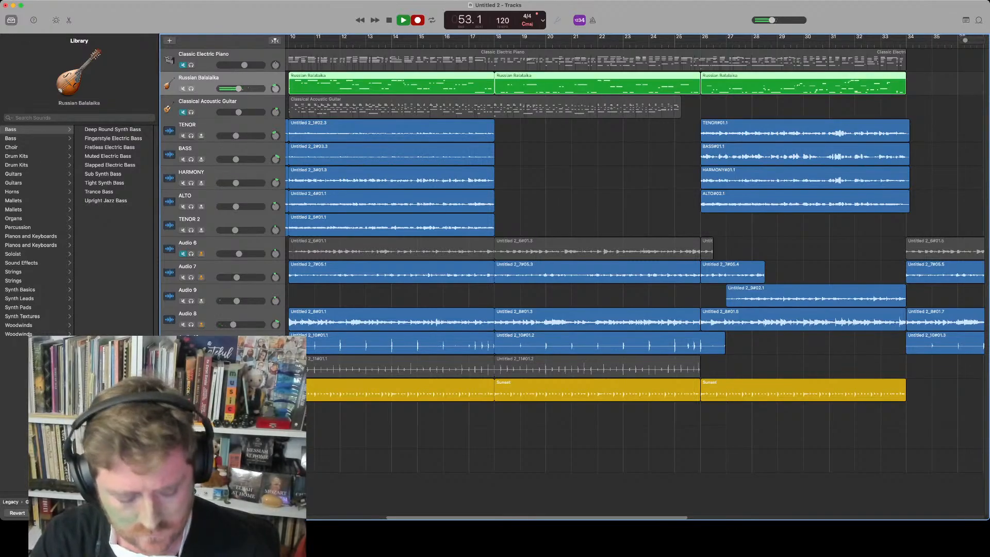
key(space)
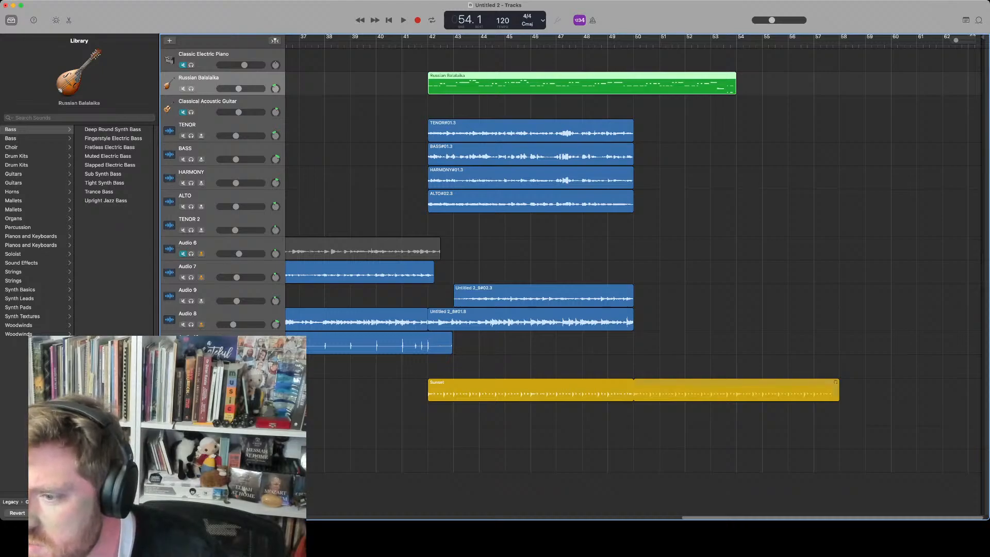
Shorten the Sunset drummer region to end at about bar 53.5
drag(837, 395, 736, 394)
key(e)
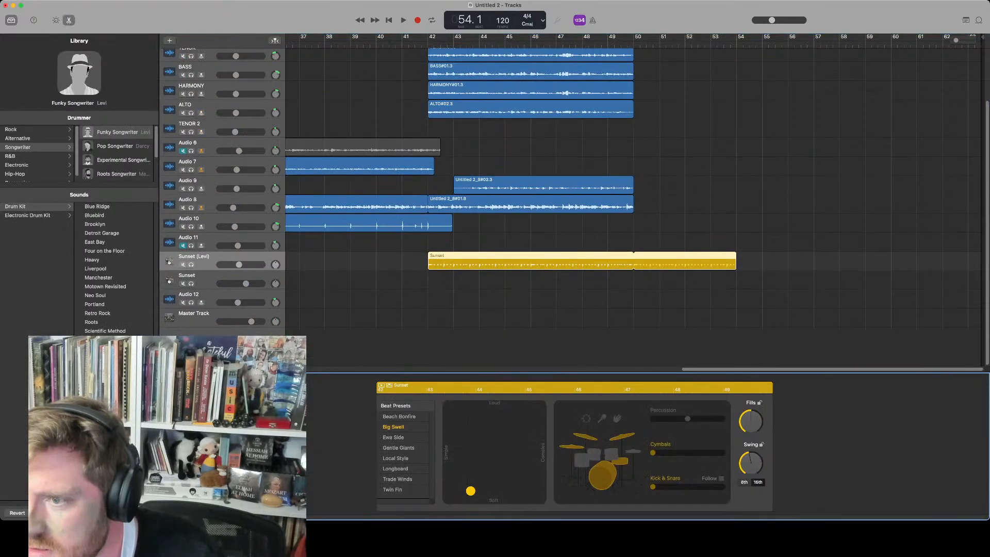
click(736, 256)
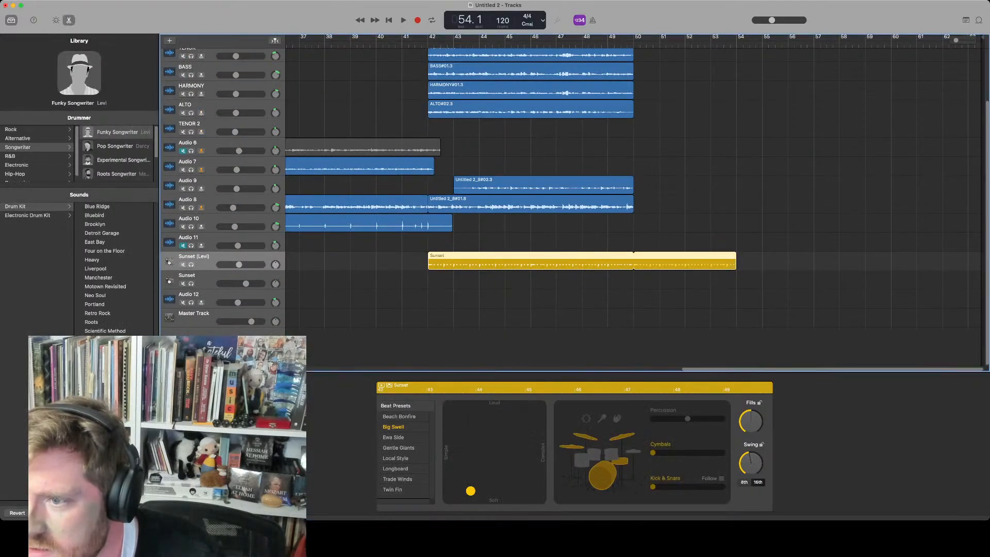
drag(736, 256, 724, 256)
Record an audio take on the Audio 11 track starting at bar 42
scroll(723, 256, up, 3)
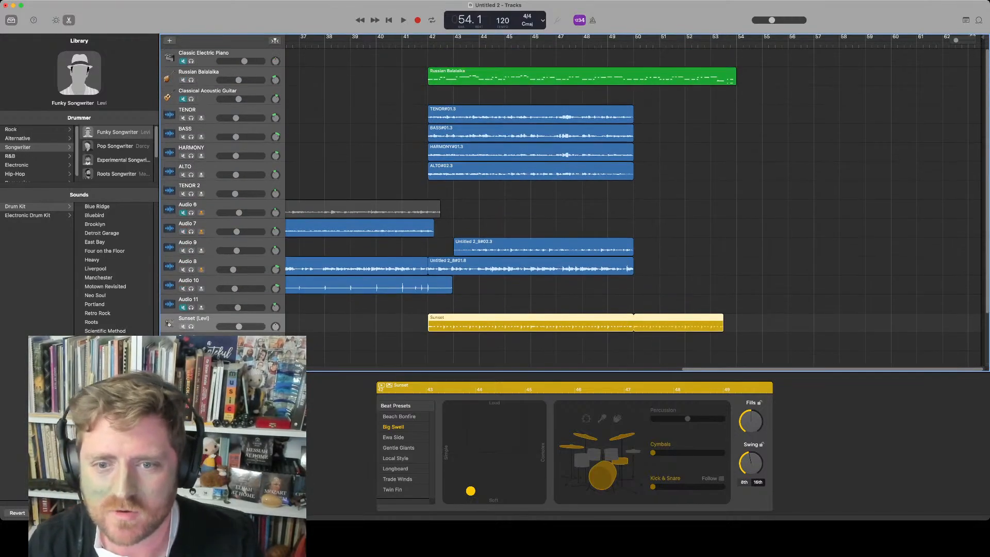
click(433, 304)
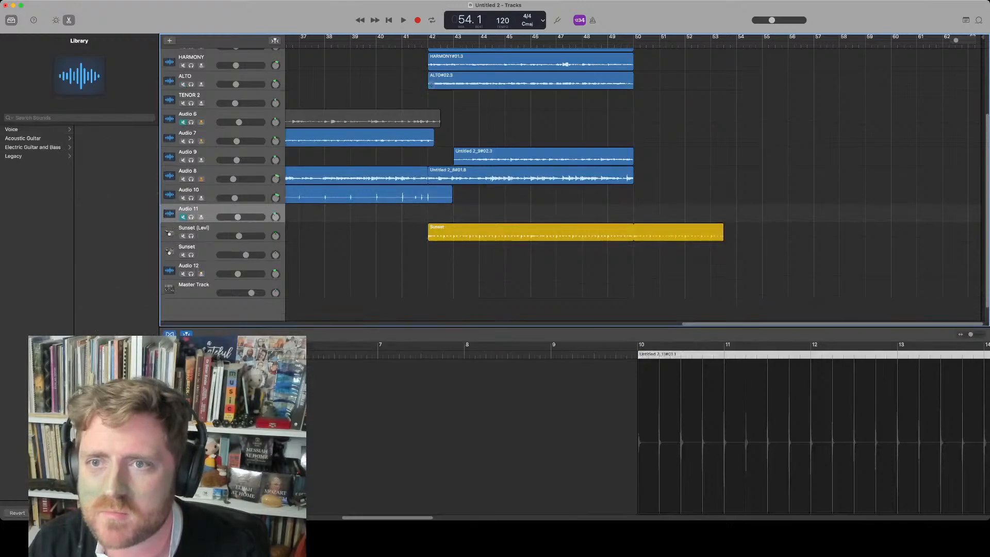
click(425, 42)
key(period)
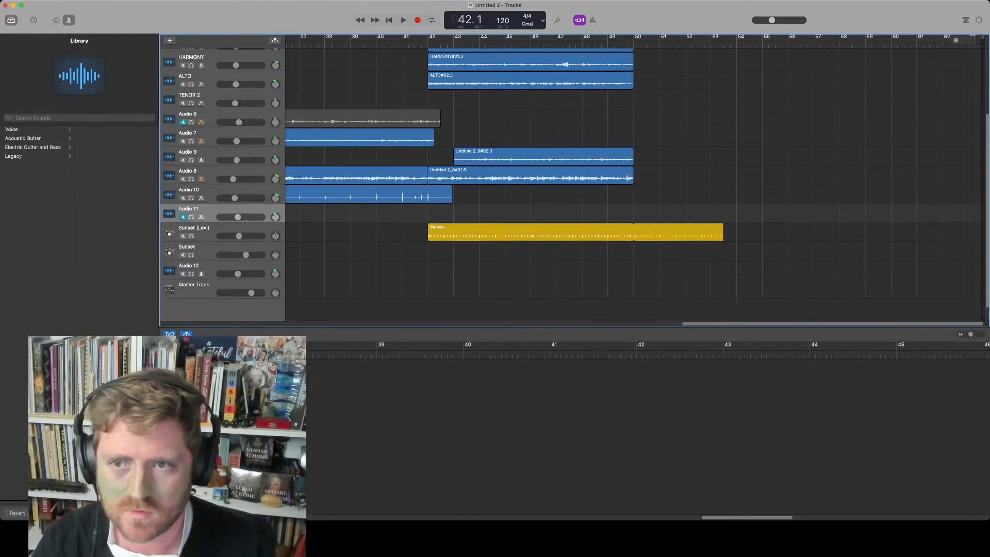
key(space)
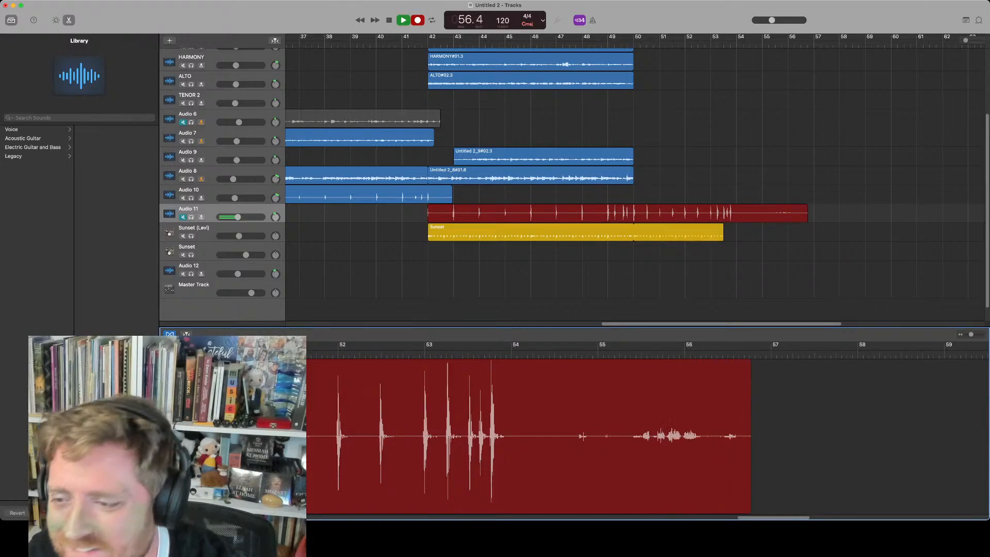
key(space)
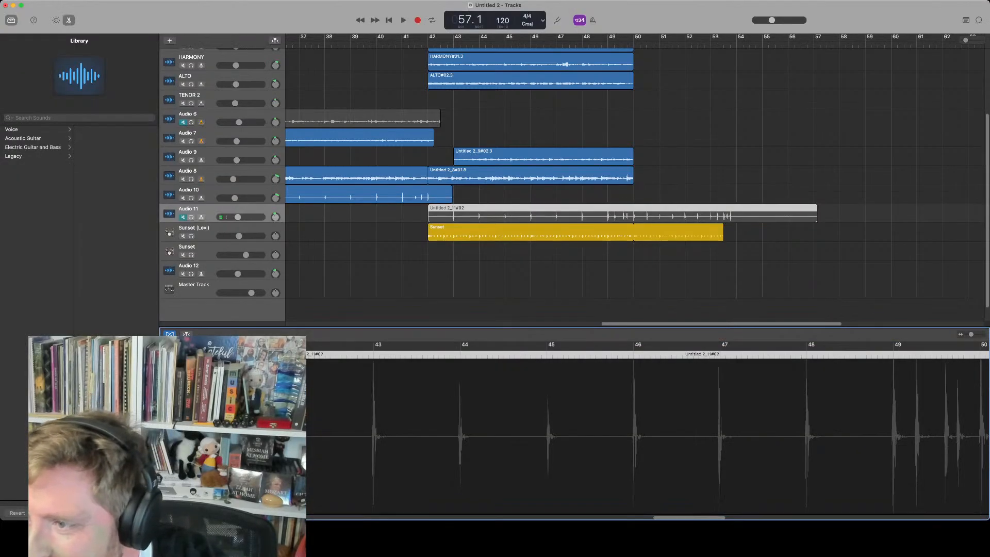
Trim the Audio 11 take to end at bar 54 and play it back
drag(816, 218, 736, 218)
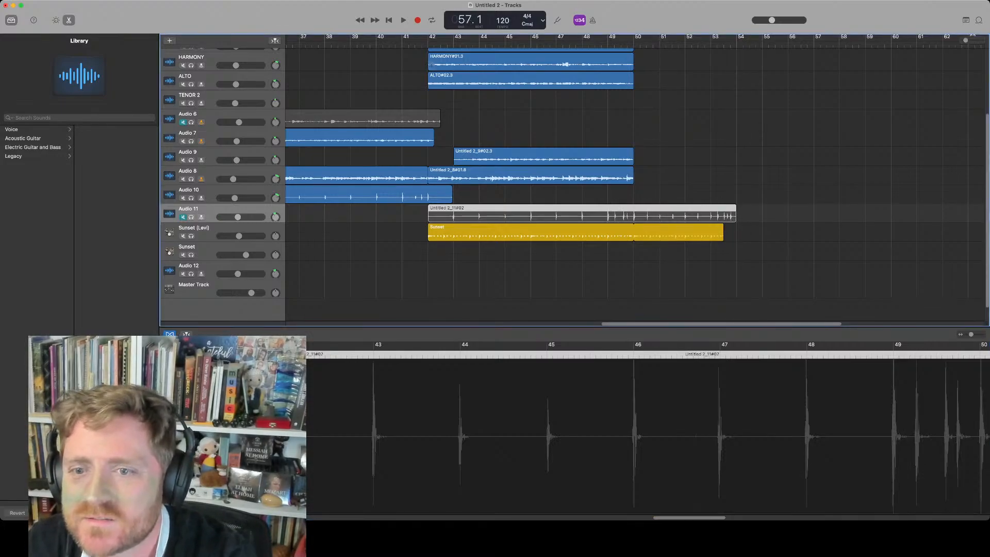
key(space)
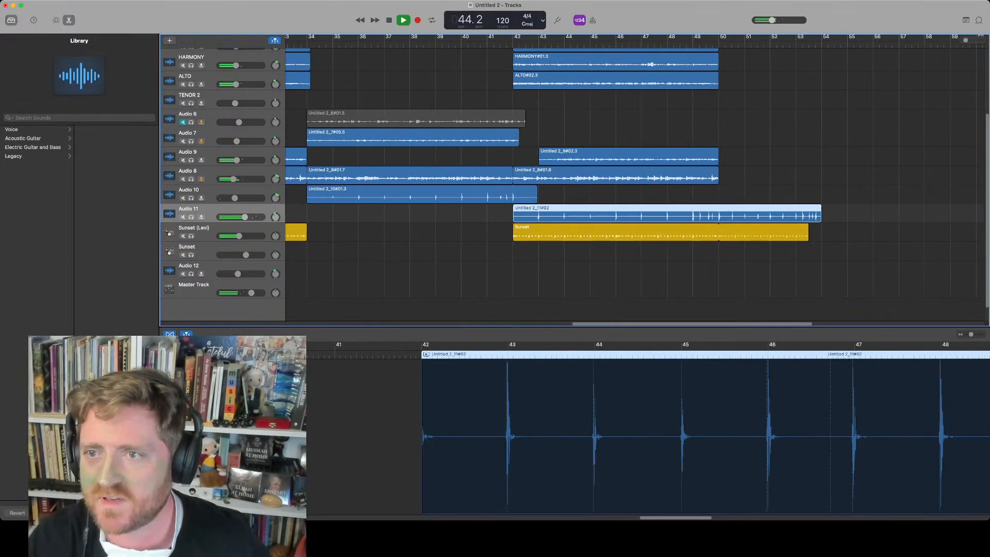
key(space)
Record a short take on the Audio 9 track at bar 42 and undo it
scroll(572, 181, up, 5)
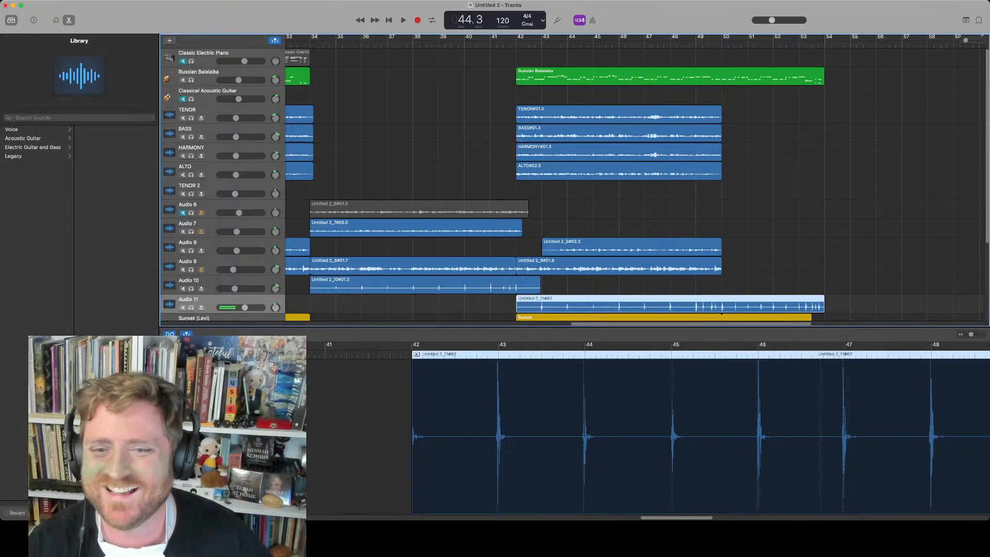
click(517, 43)
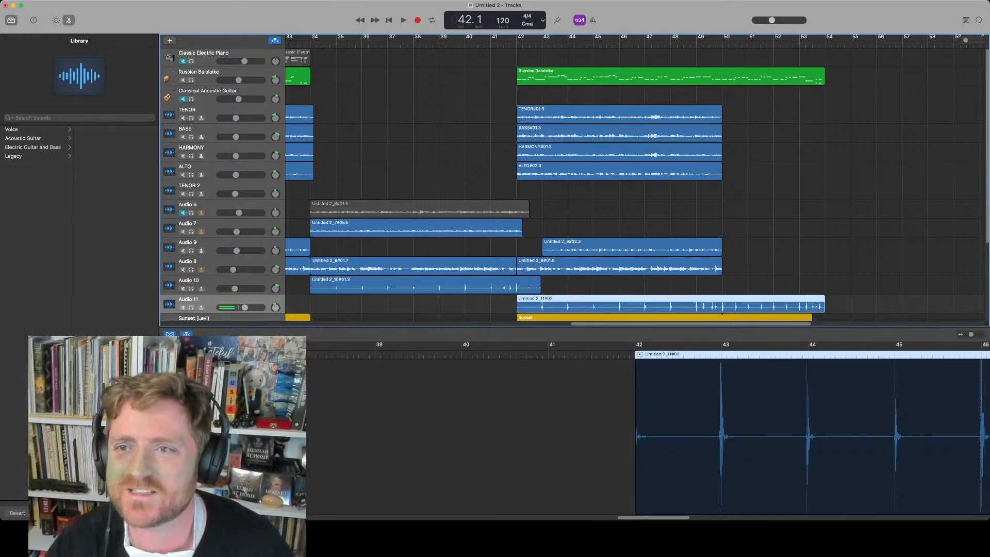
click(201, 243)
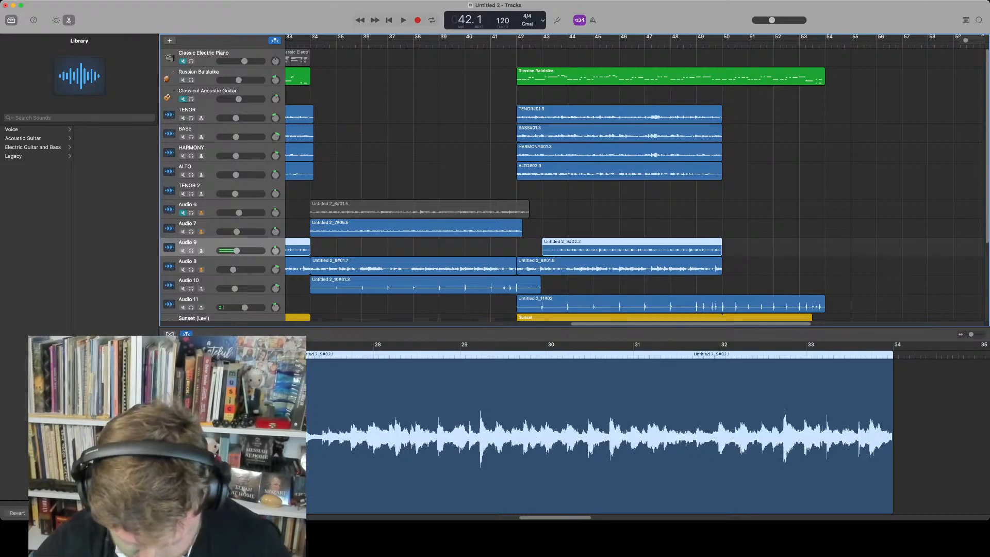
key(space)
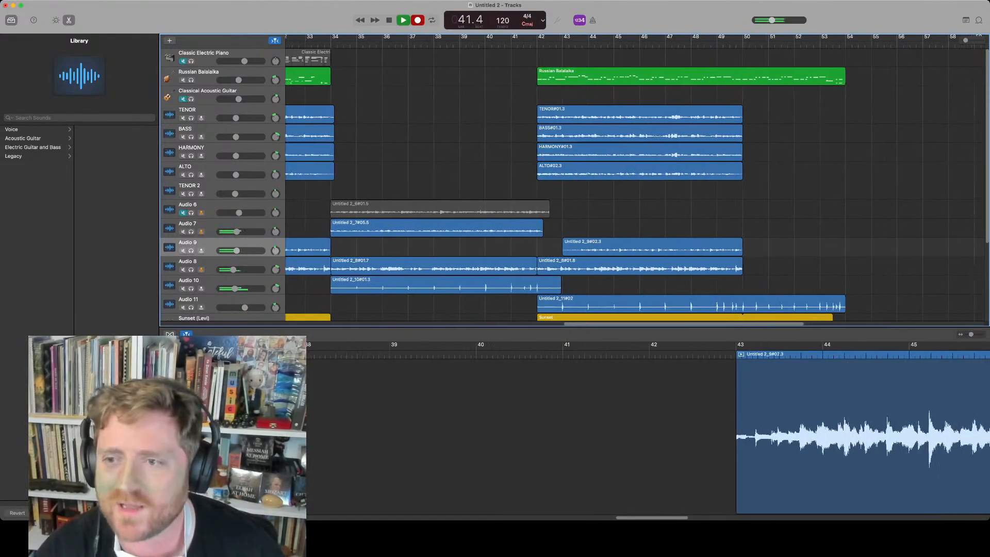
key(space)
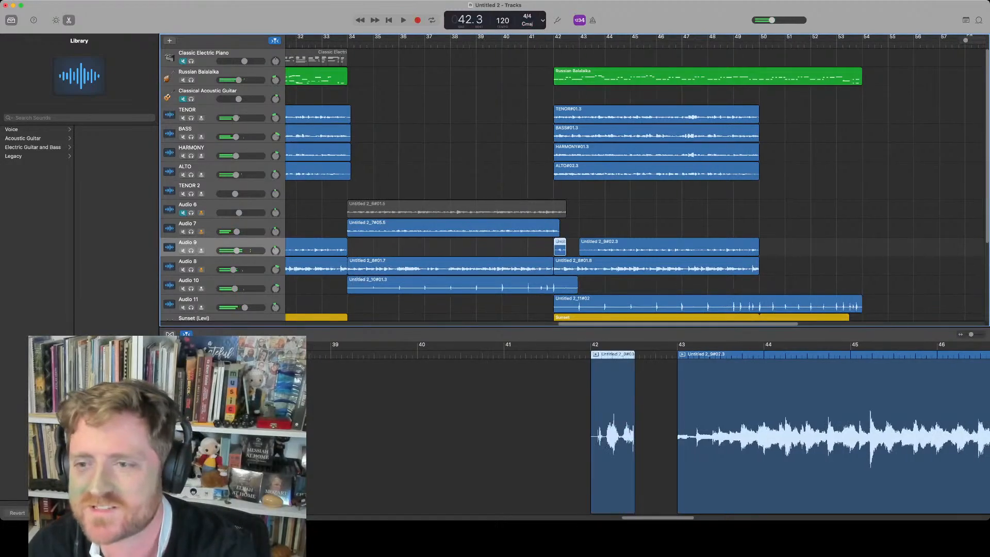
key(super+z)
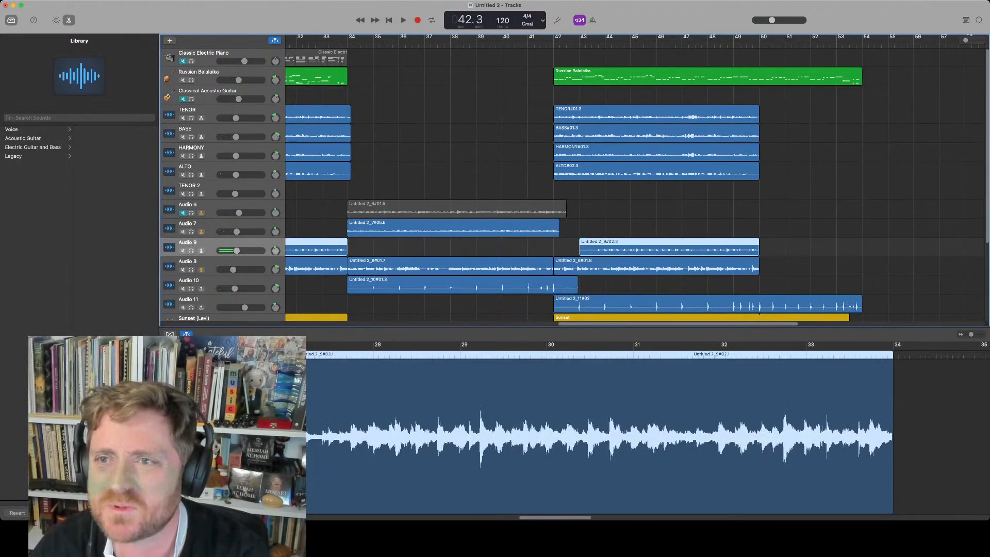
Set the tempo to 83 BPM and record a new take on Audio 9 starting at bar 42
drag(503, 20, 503, 39)
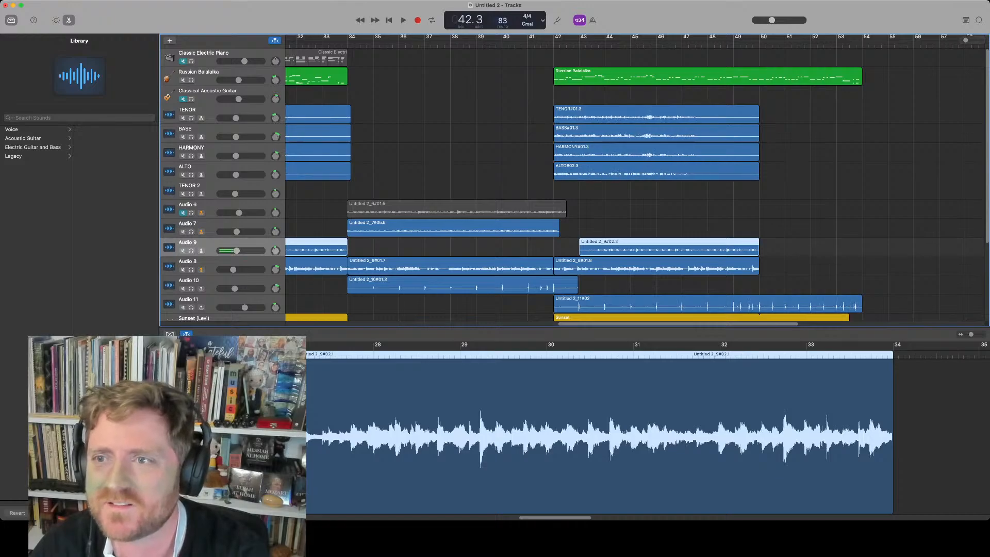
key(comma)
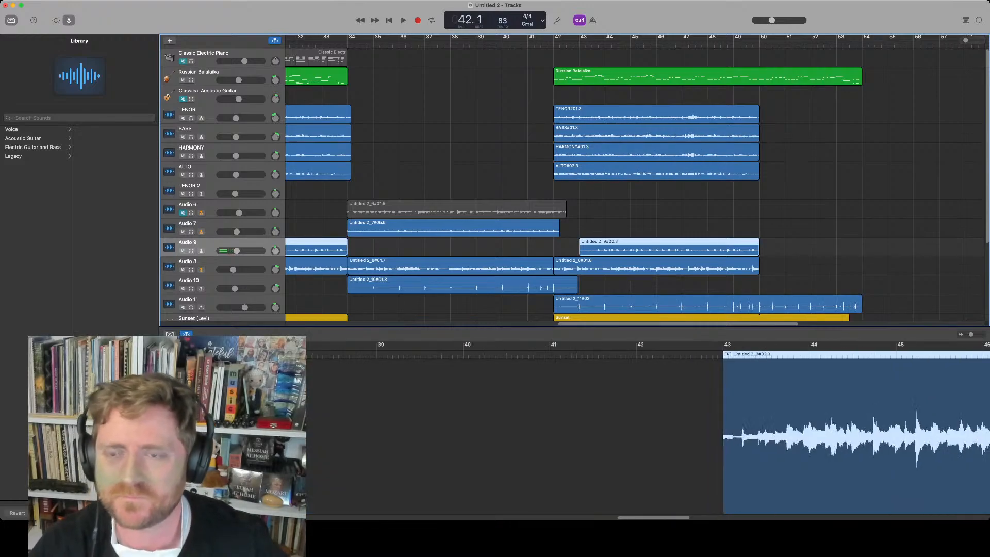
key(r)
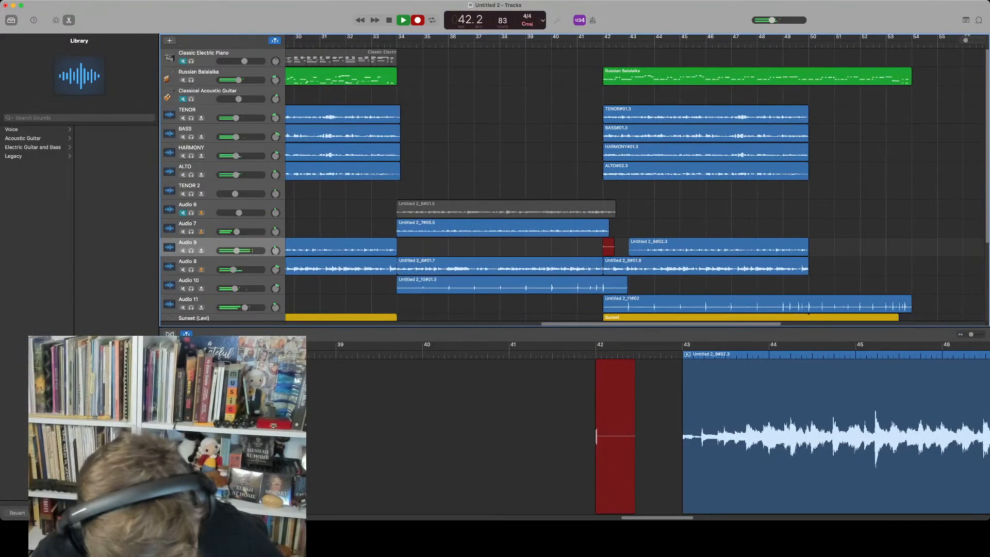
key(space)
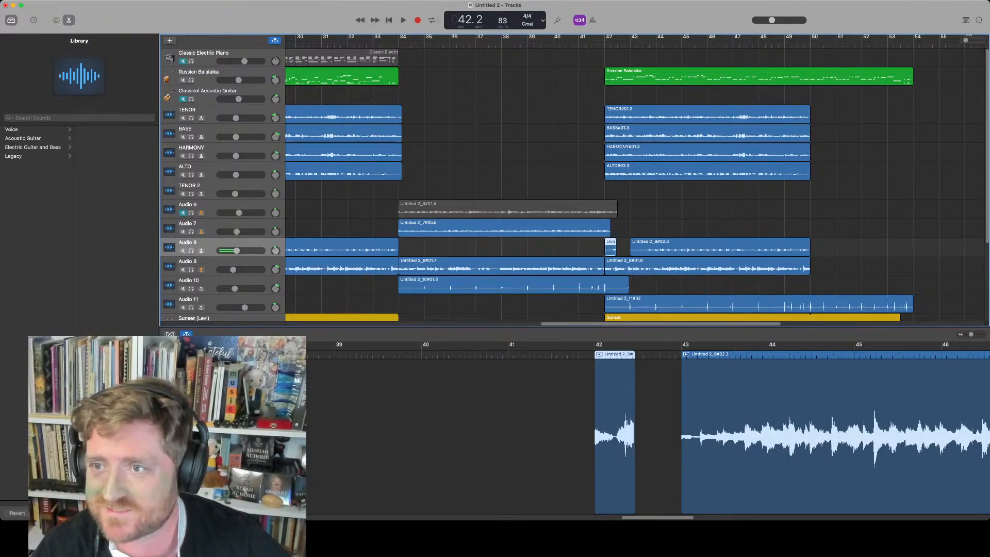
key(r)
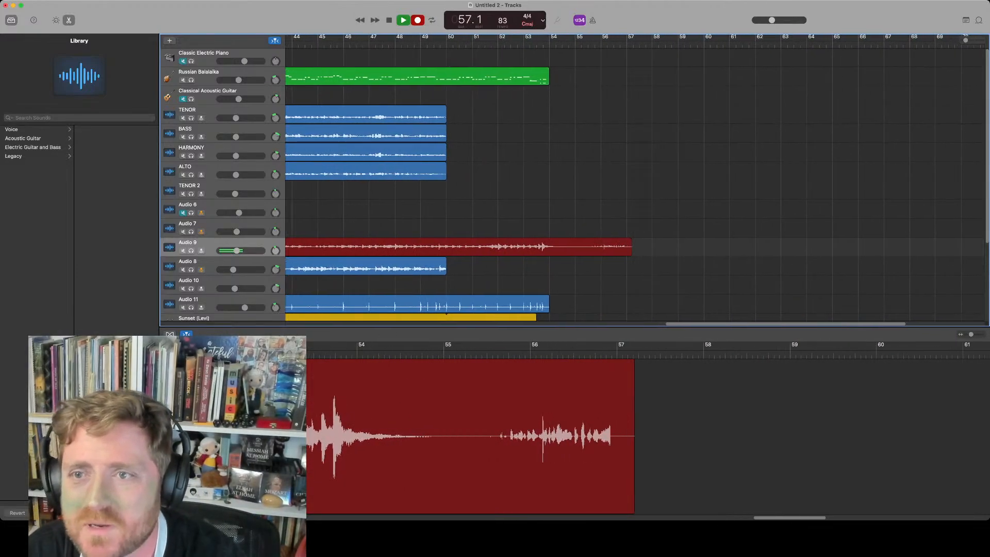
key(space)
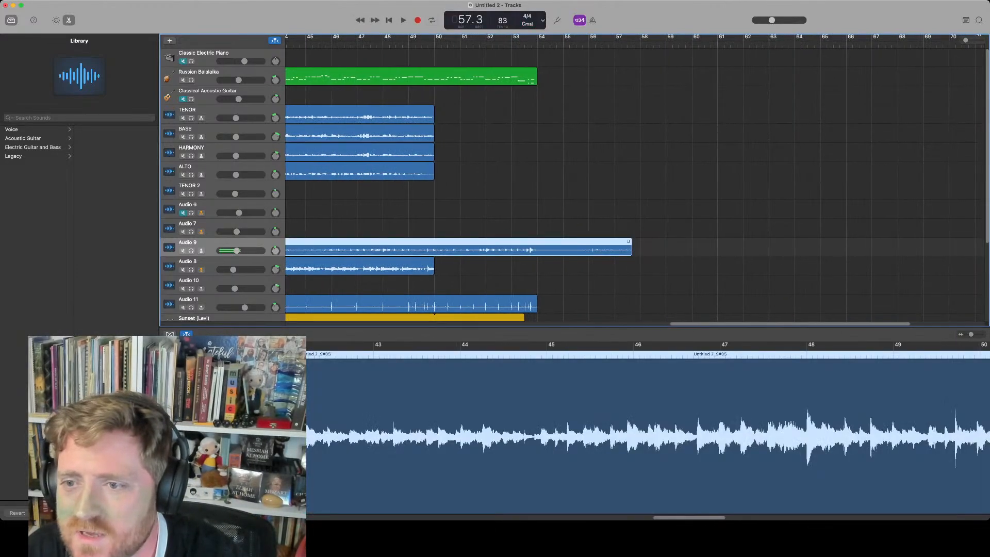
Trim the new Audio 9 take to end at about bar 54
drag(631, 242, 550, 242)
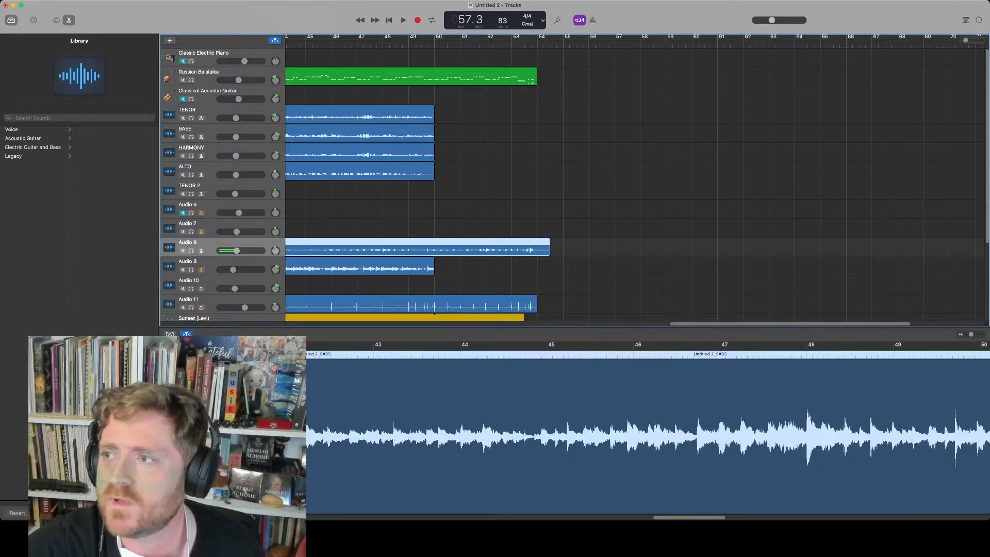
key(super+Left)
key(super+Left)
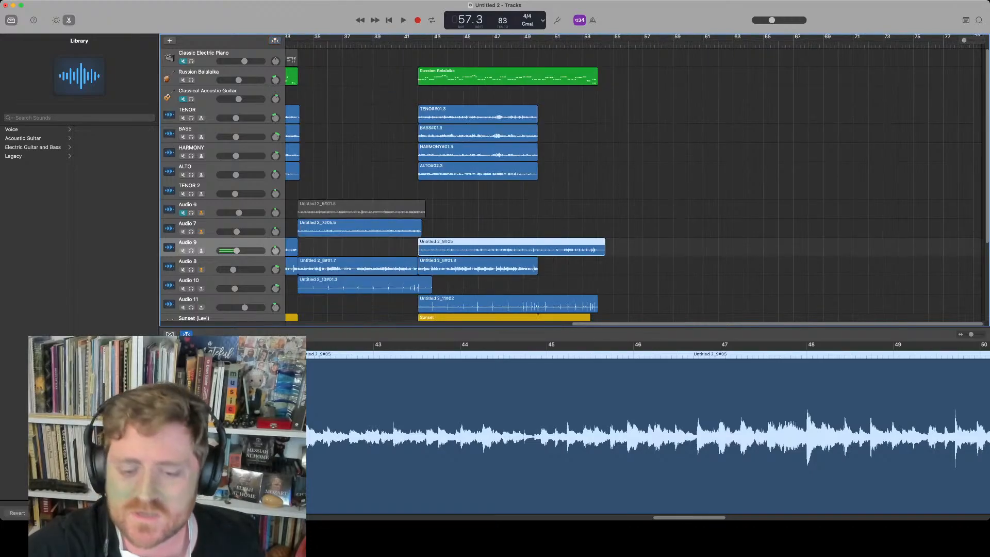
Create a duplicate of the Audio 9 track and record a take on it starting at bar 42
key(super+d)
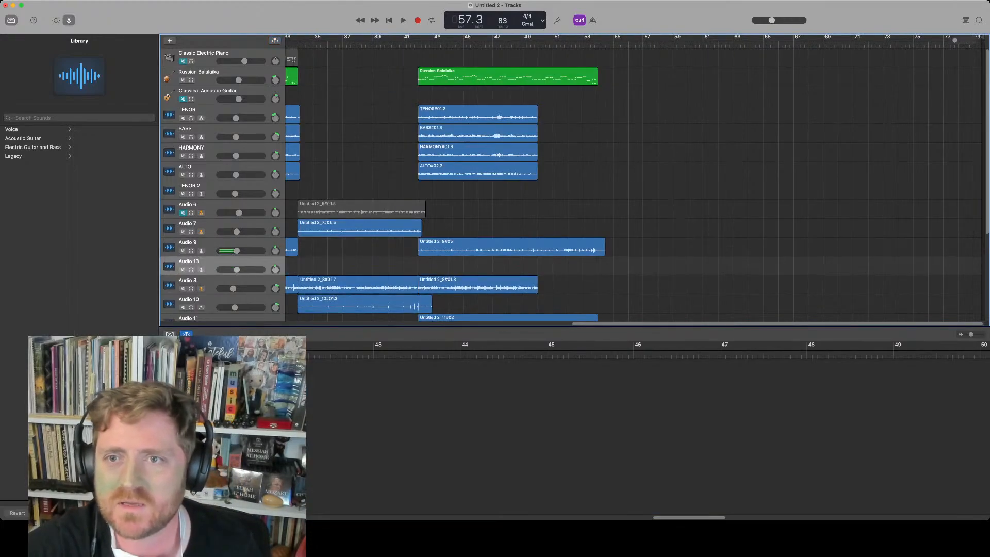
click(415, 42)
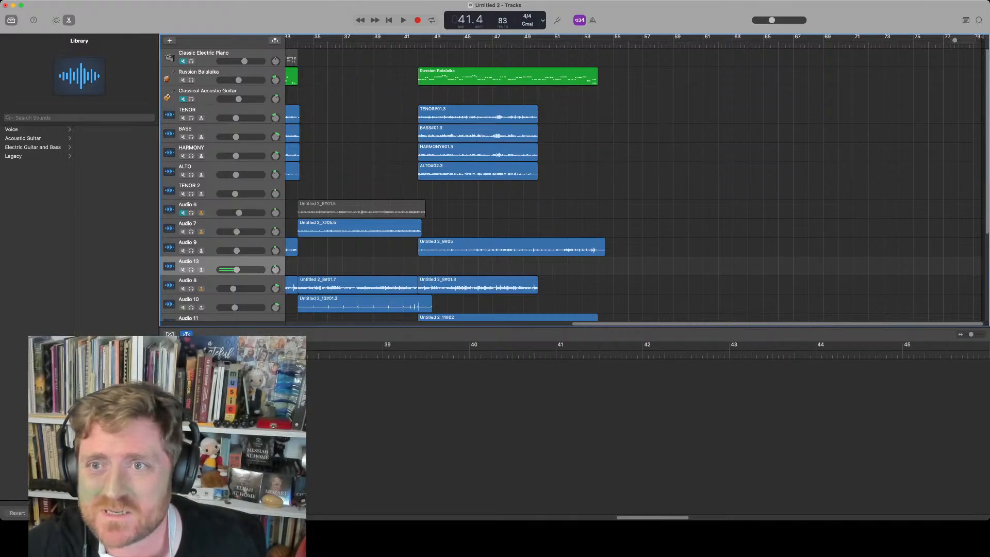
key(r)
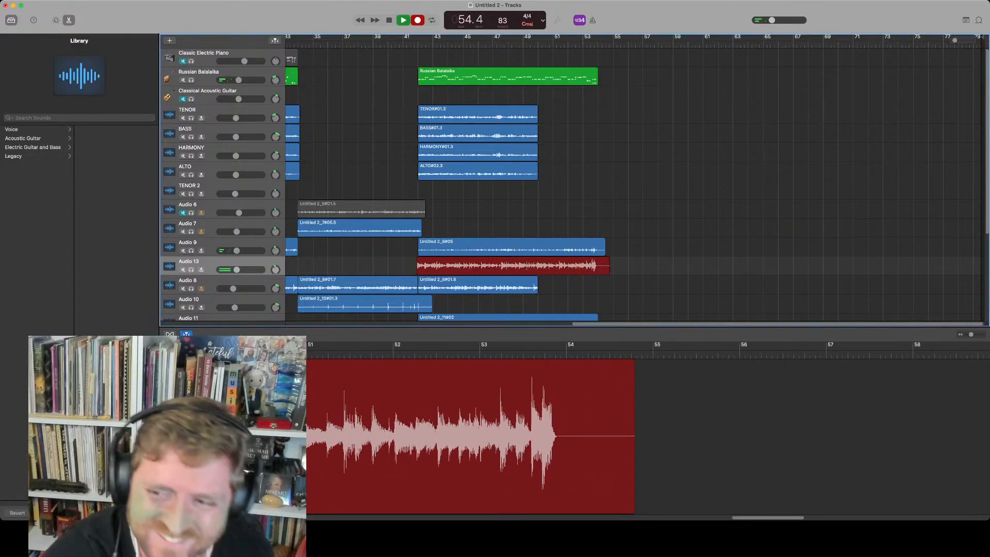
key(space)
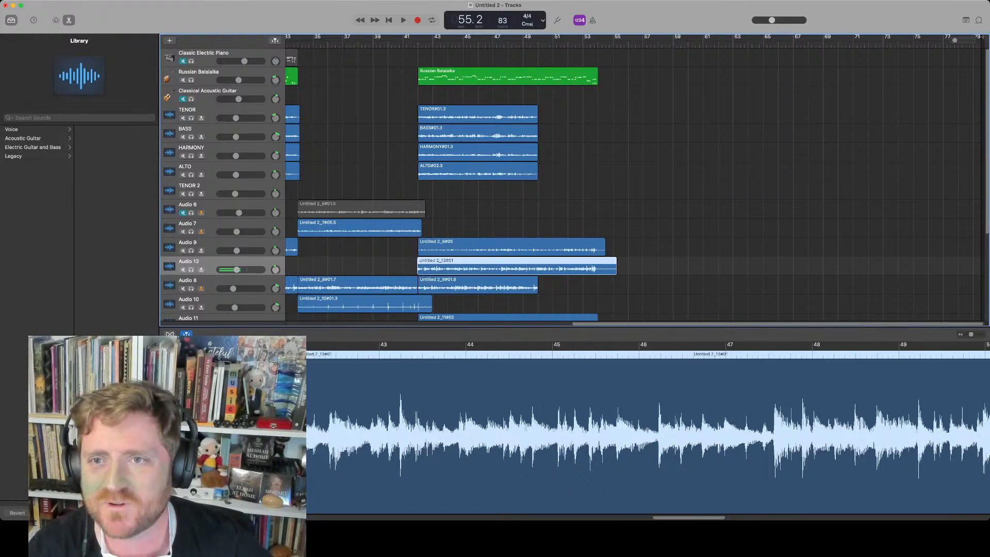
Mute the Audio 9 track
click(417, 43)
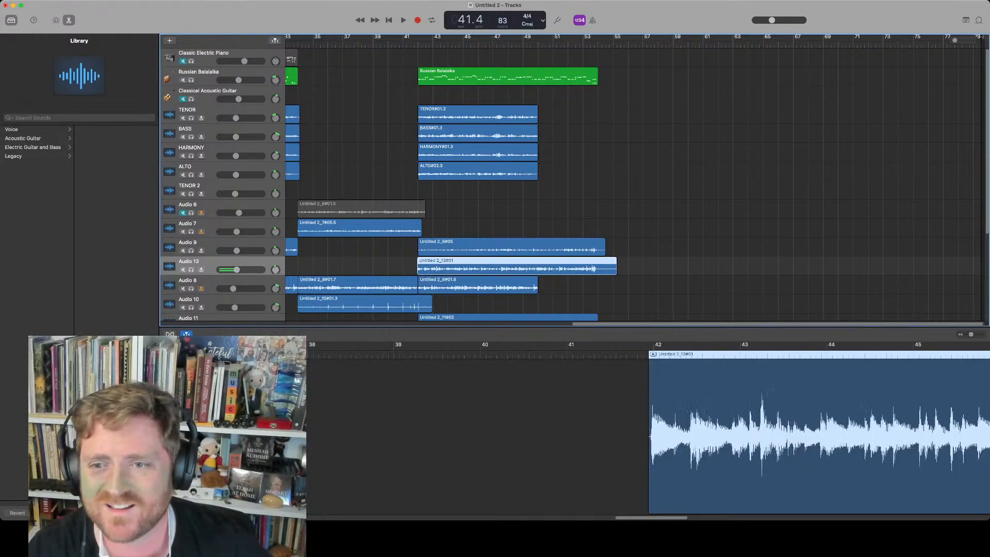
click(211, 243)
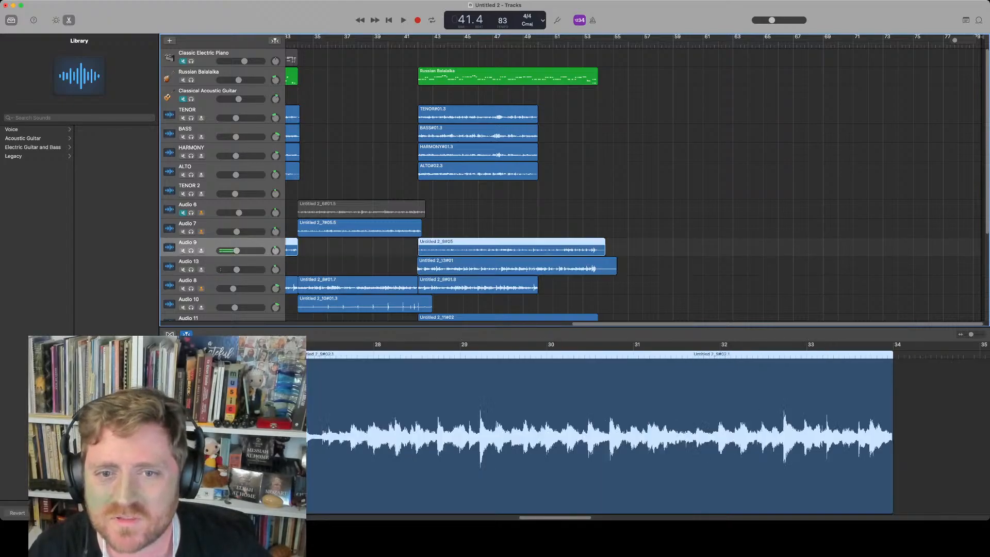
key(m)
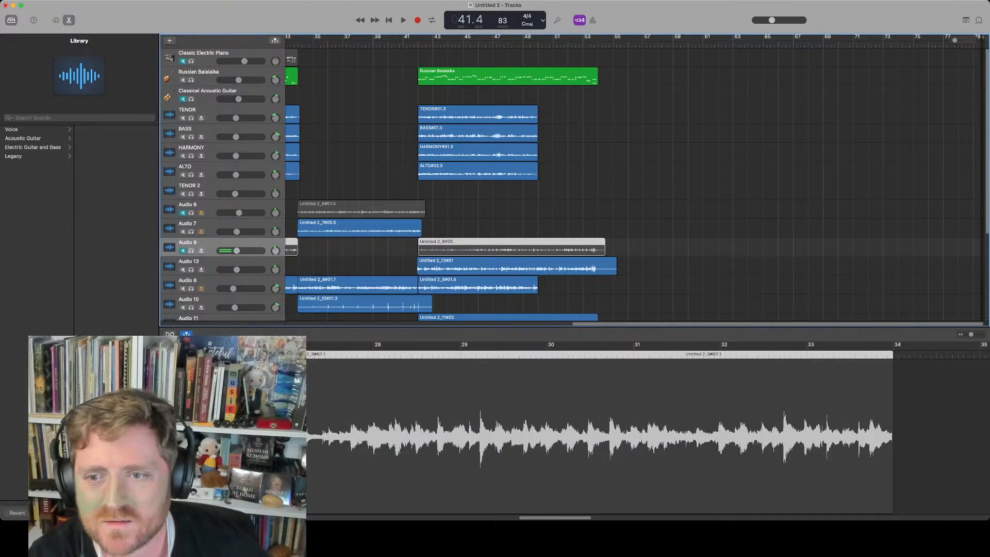
Record another take on the Audio 9 track starting from bar 41
key(space)
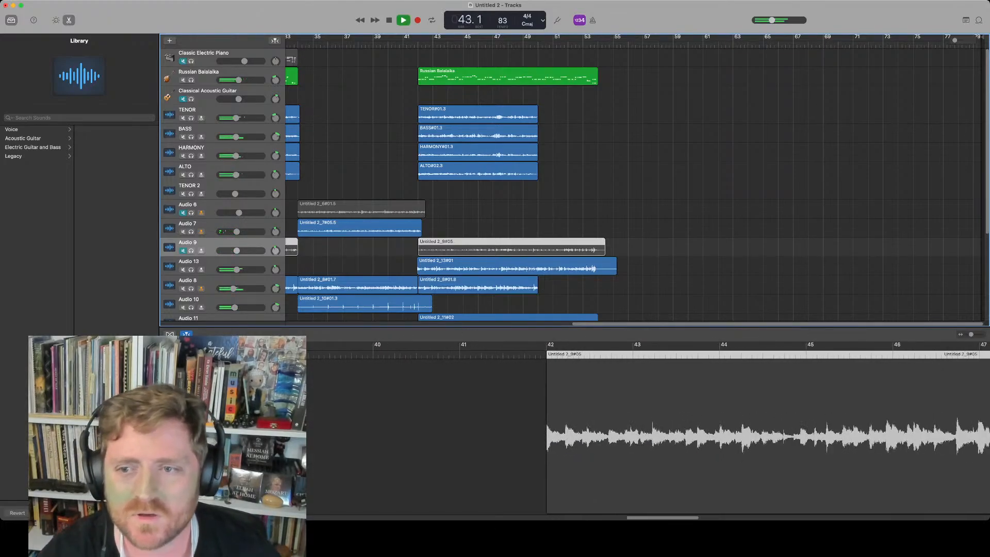
key(space)
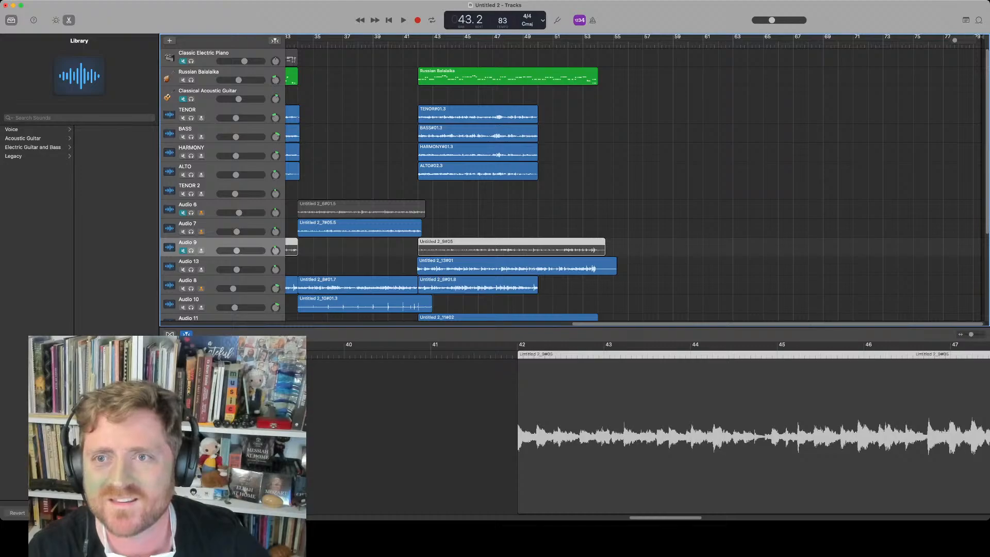
click(416, 44)
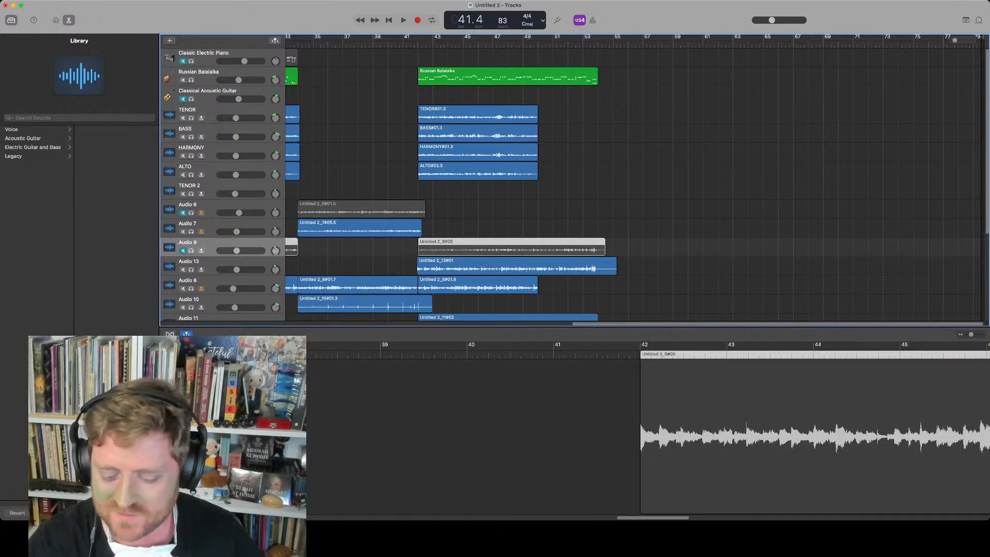
key(r)
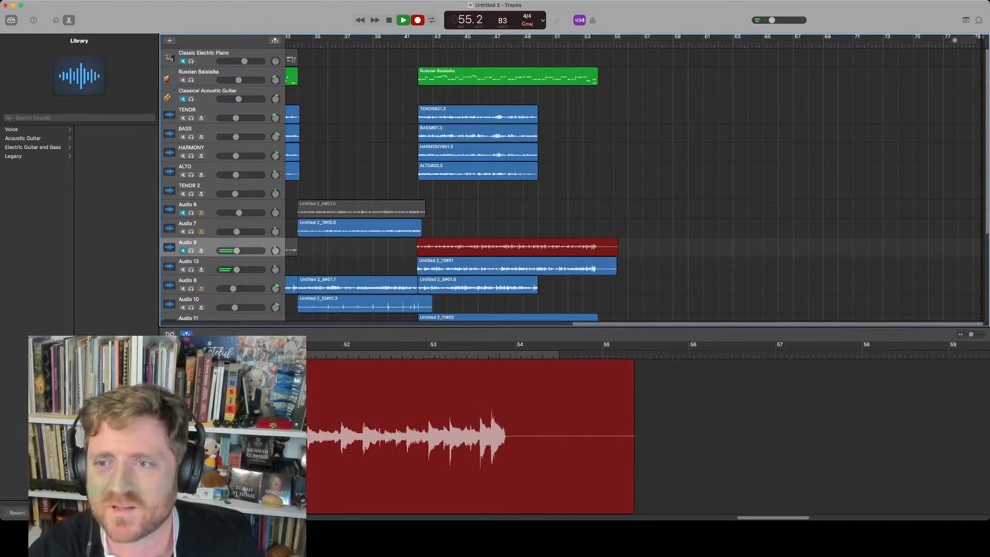
key(space)
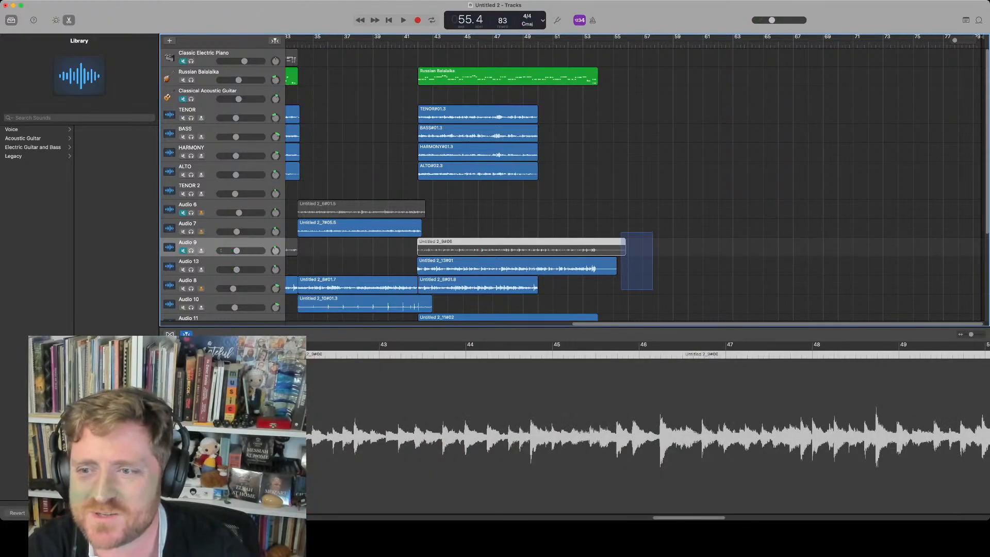
Split the Audio 9 and Audio 13 takes at bar 54 and delete both tail pieces
key(comma)
key(comma)
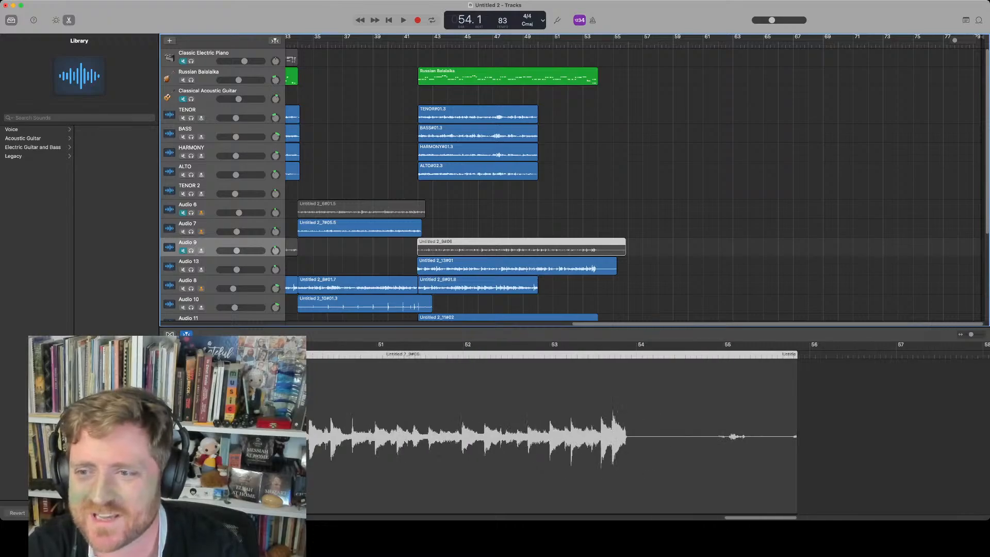
click(602, 44)
key(comma)
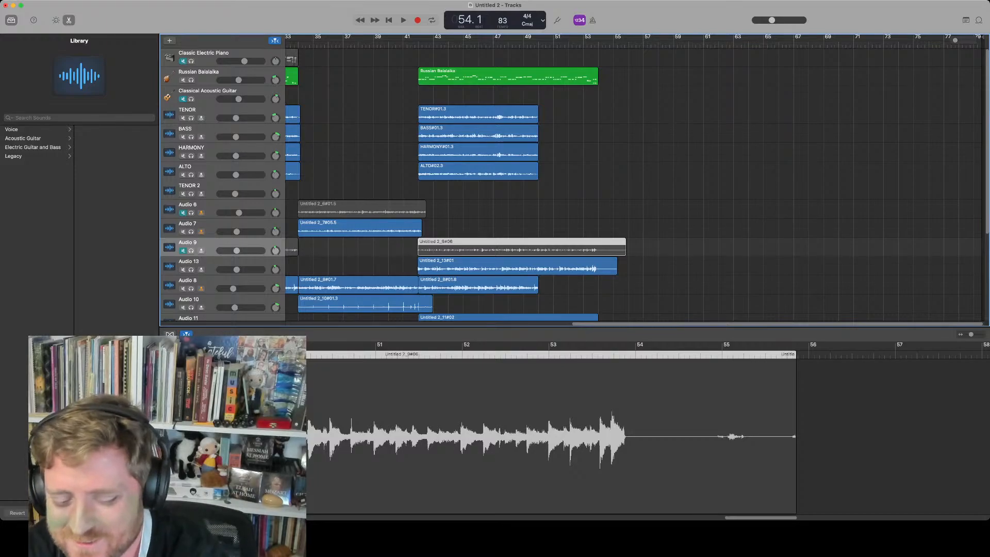
key(super+t)
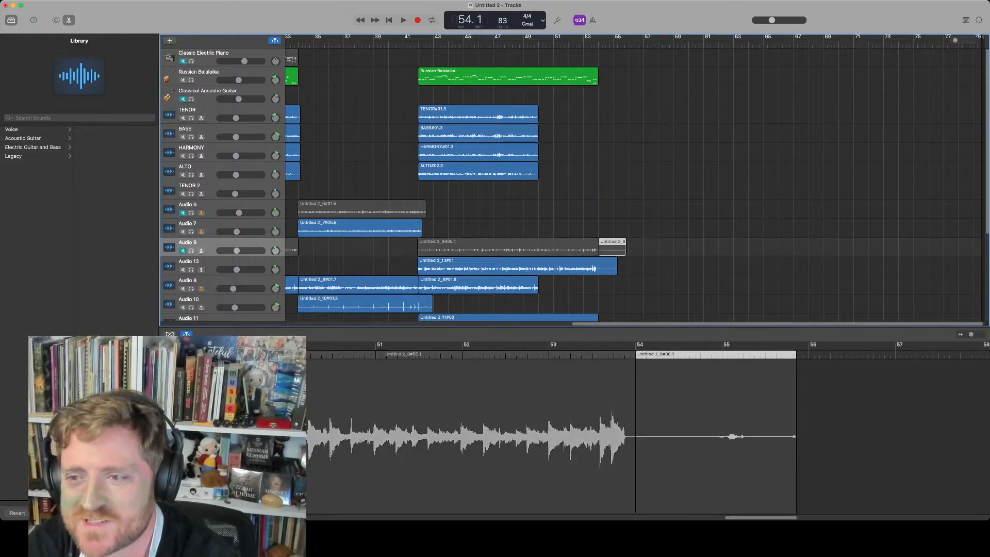
key(Down)
key(super+t)
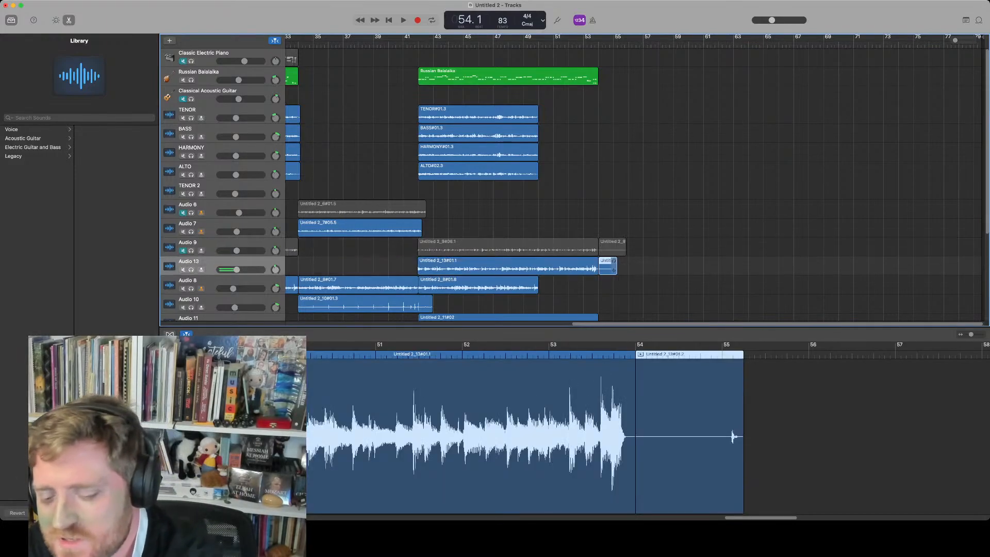
drag(639, 273, 608, 248)
key(BackSpace)
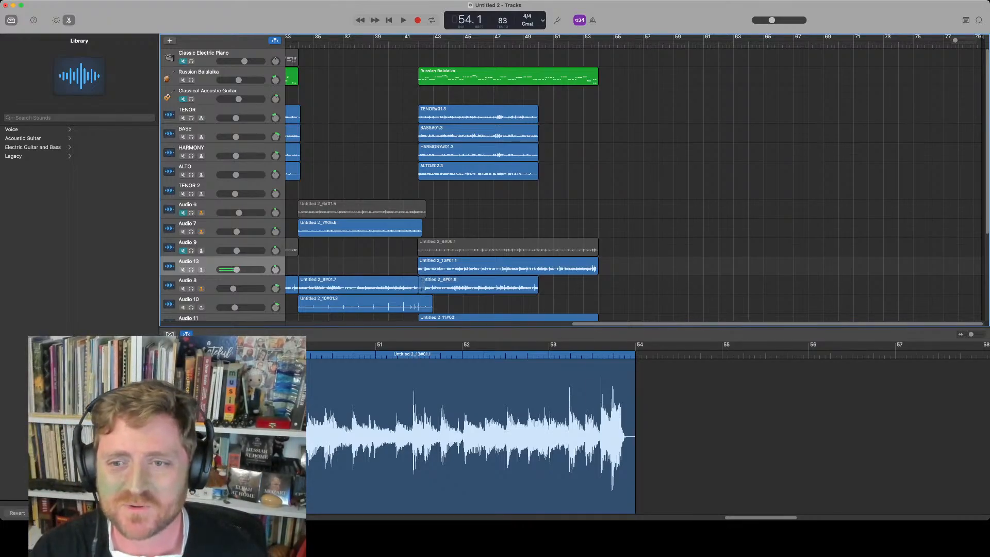
Unmute the Audio 9 track and set the tempo to 114 BPM
click(183, 251)
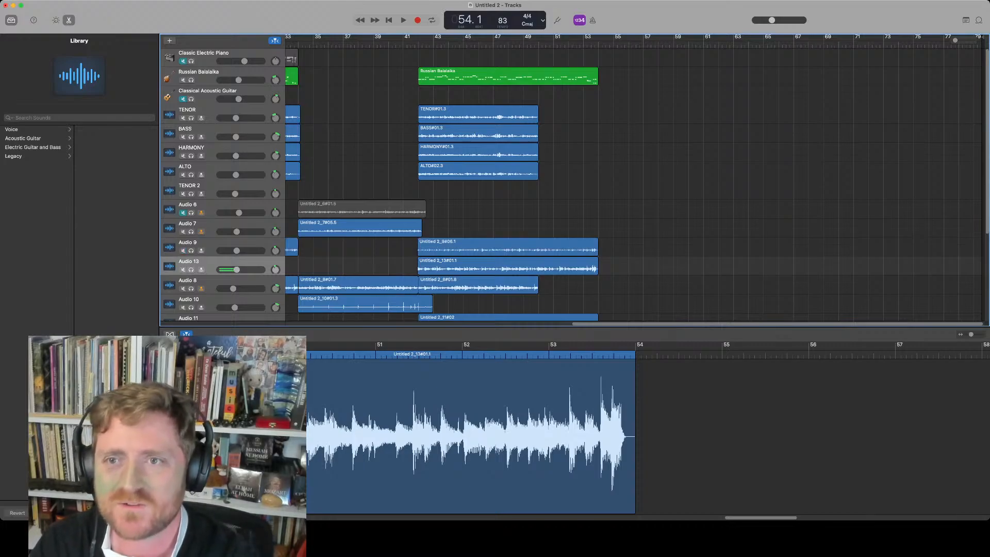
click(411, 45)
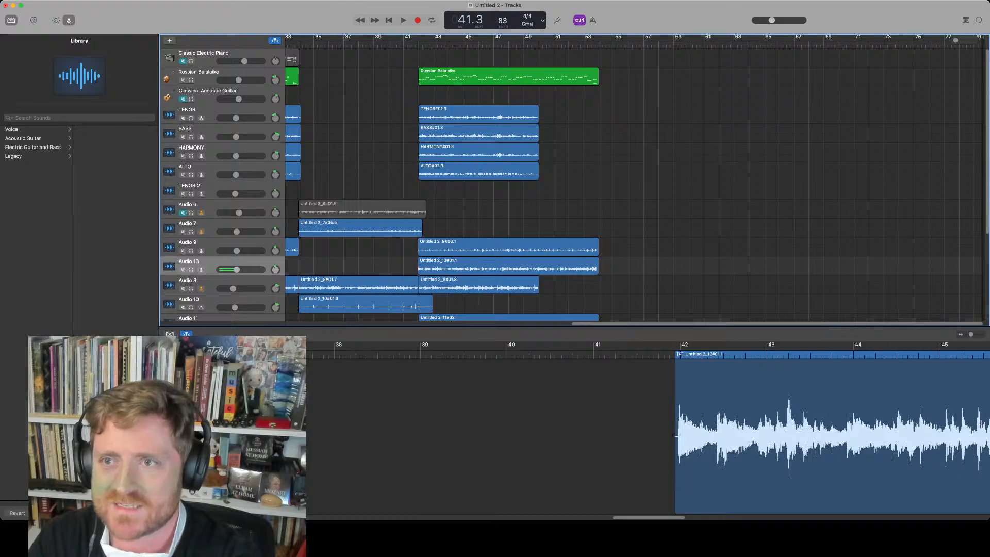
drag(502, 20, 502, 4)
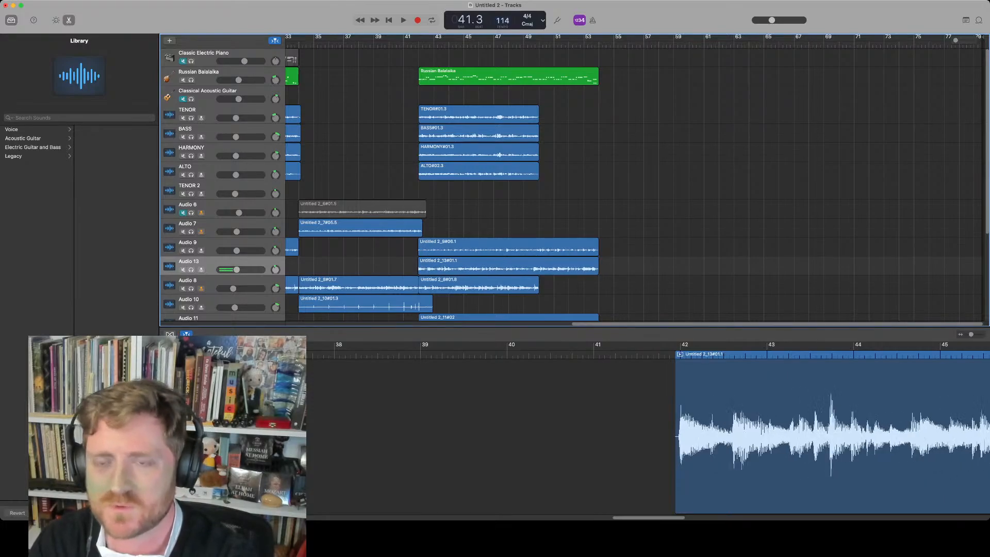
key(space)
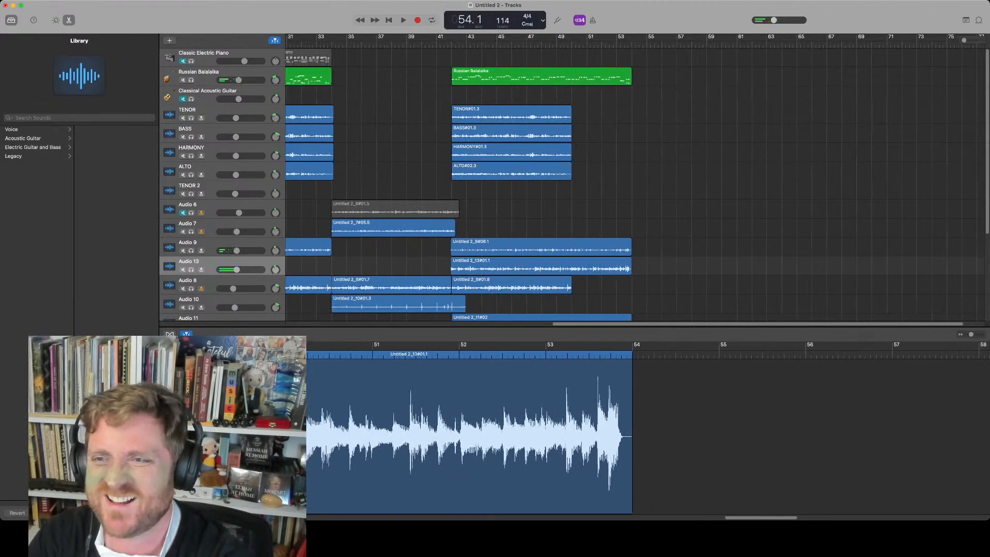
Duplicate the TENOR track
drag(568, 44, 572, 44)
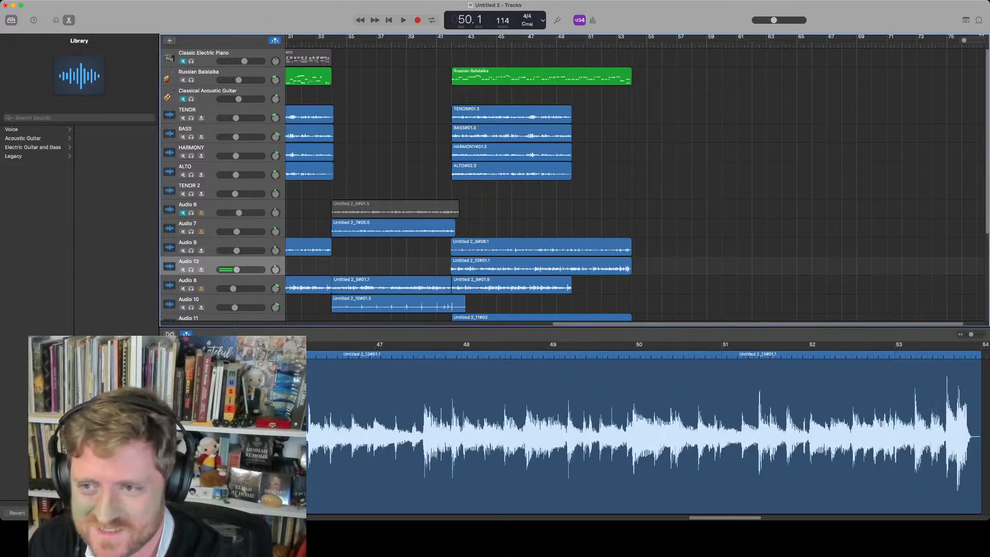
click(188, 110)
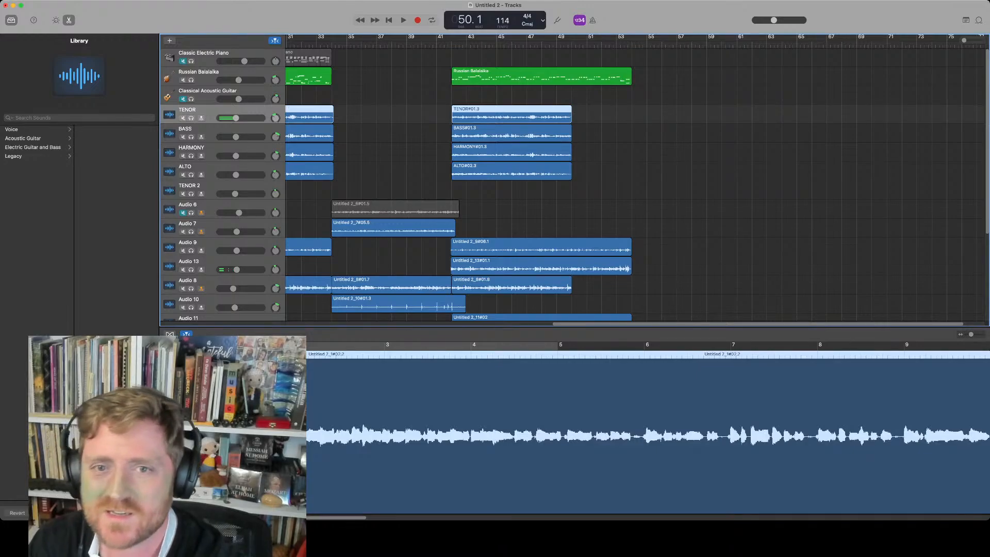
key(super+d)
Play back the section from bar 42 with the BASS track selected
click(187, 148)
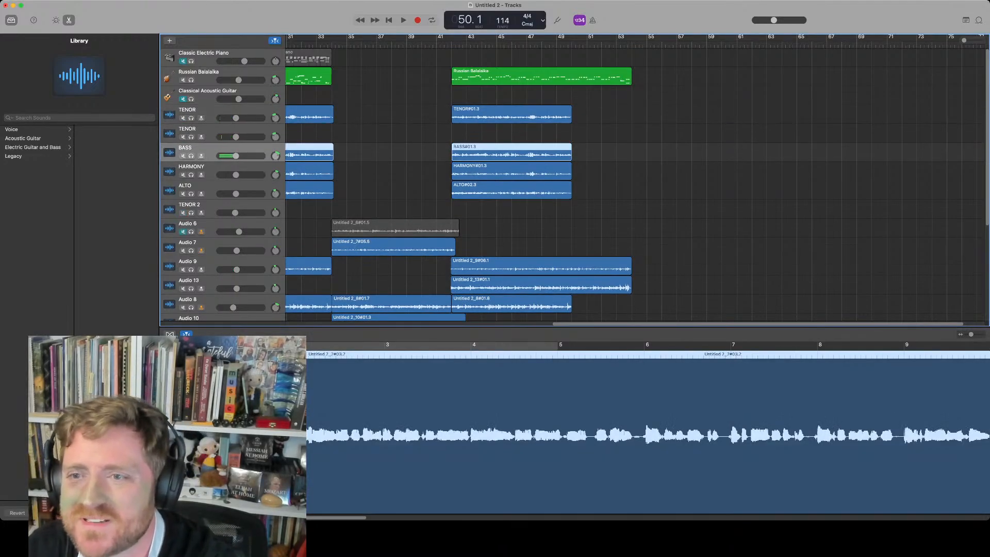
scroll(572, 181, down, 3)
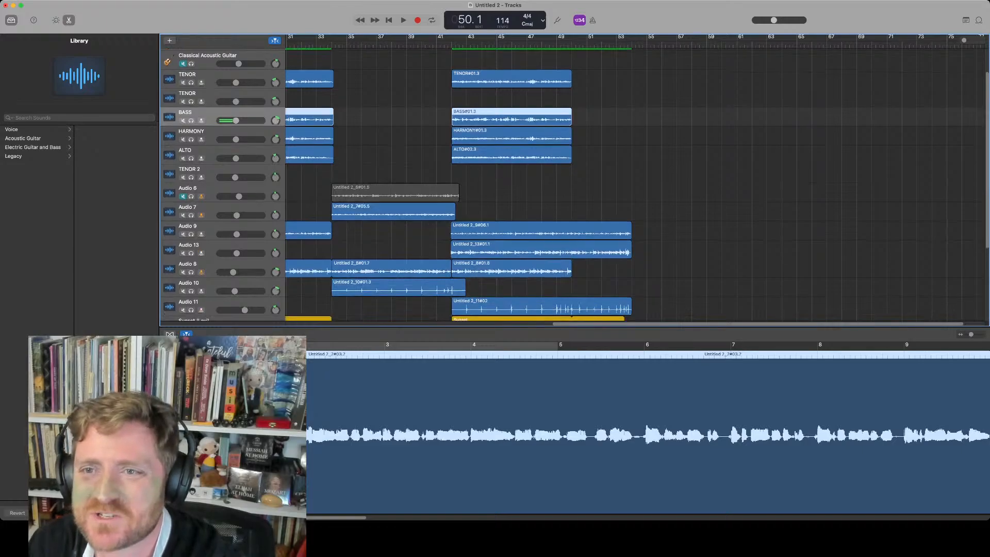
click(512, 117)
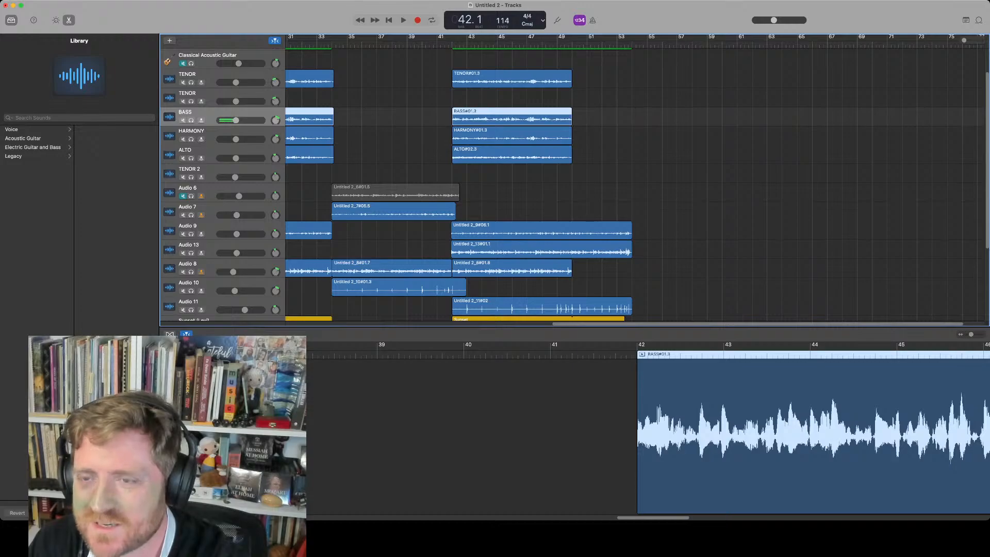
scroll(493, 181, left, 3)
scroll(494, 181, down, 1)
key(space)
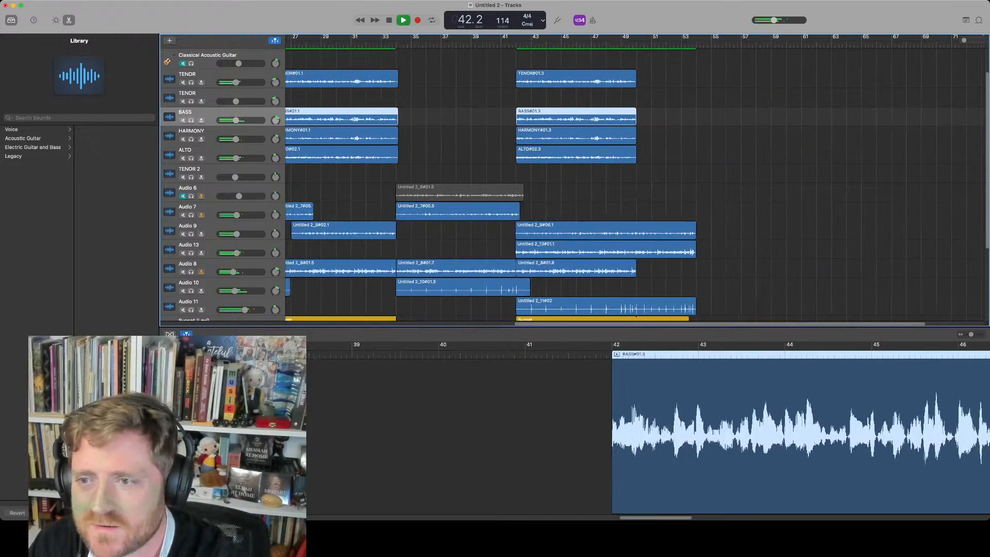
scroll(572, 180, left, 1)
scroll(572, 181, down, 1)
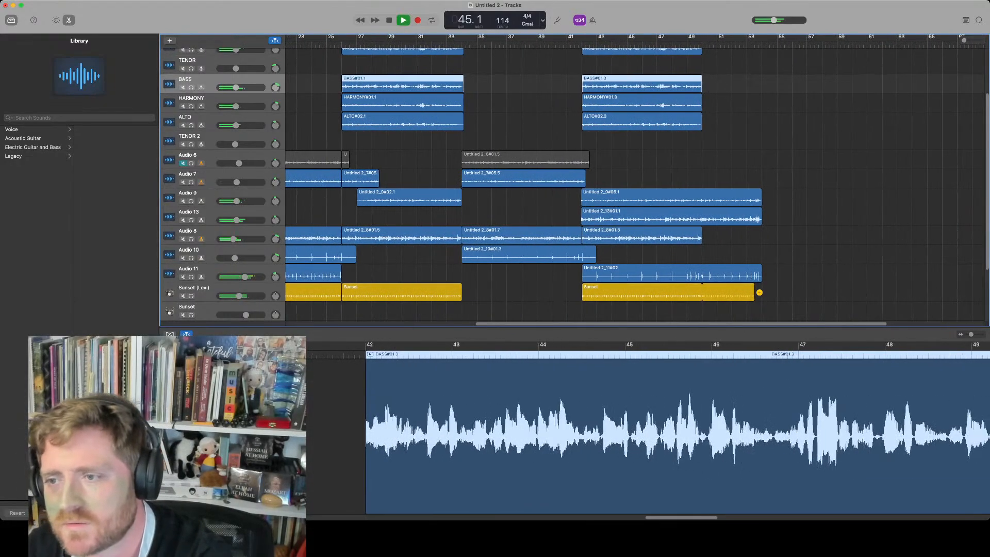
key(space)
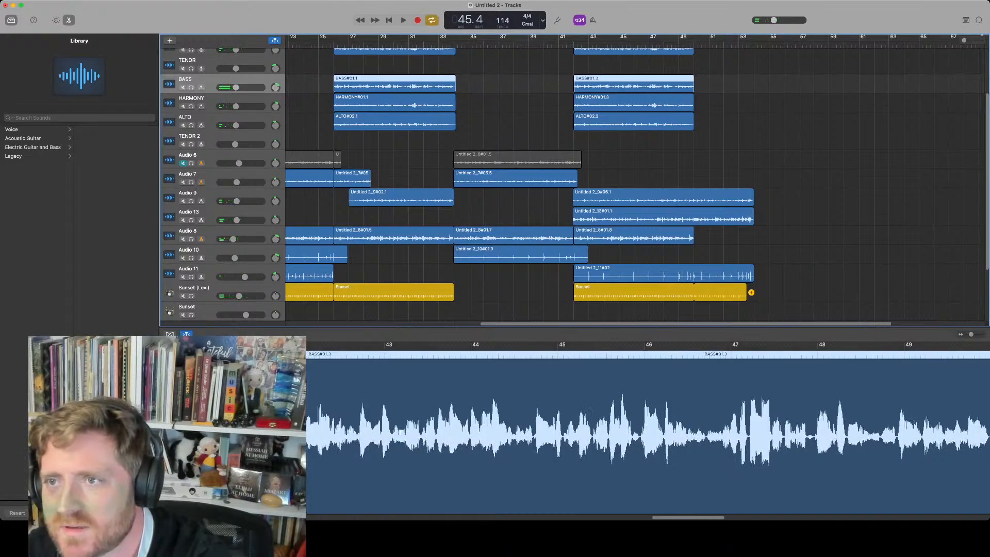
Split the Sunset drummer region at bar 50
key(c)
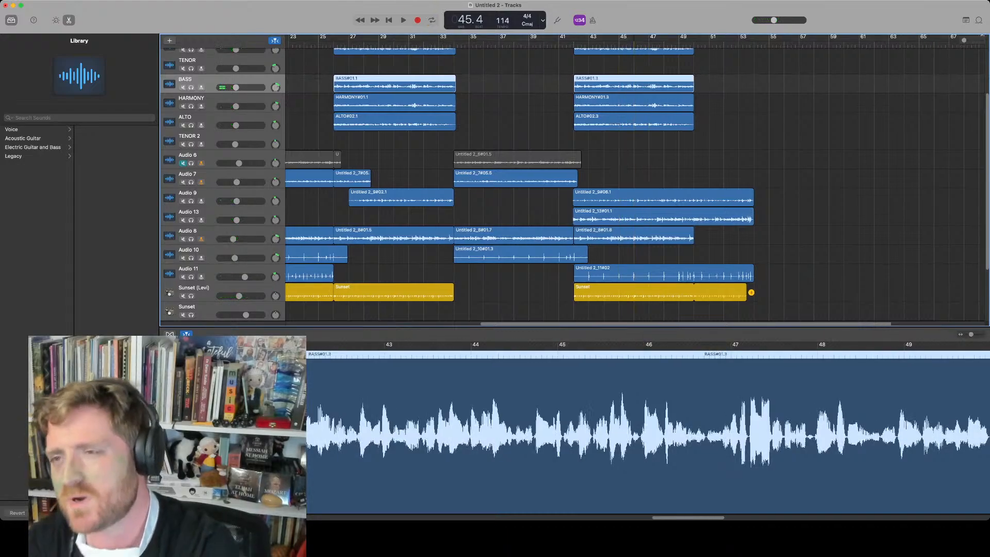
key(c)
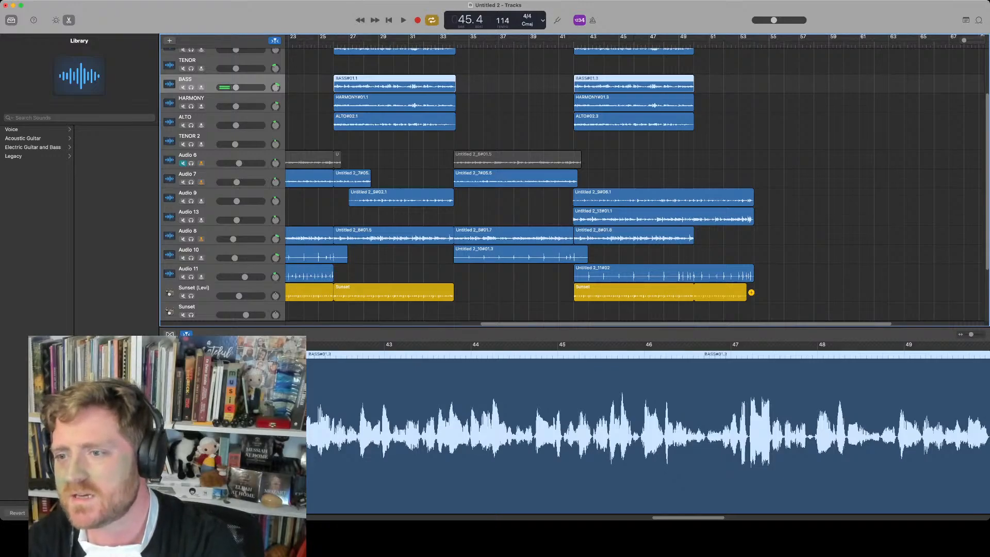
key(period)
key(period)
key(period)
key(period)
key(period)
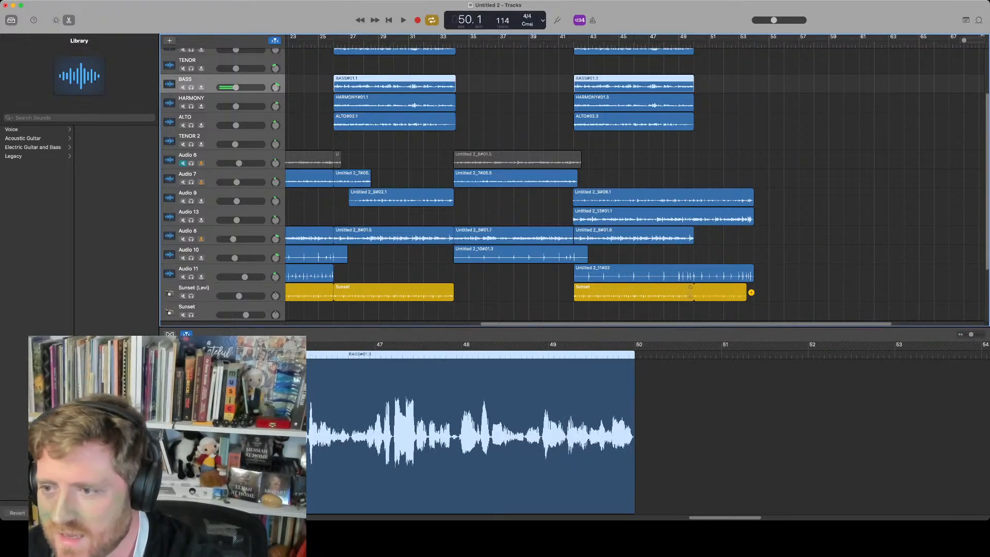
click(644, 292)
key(super+t)
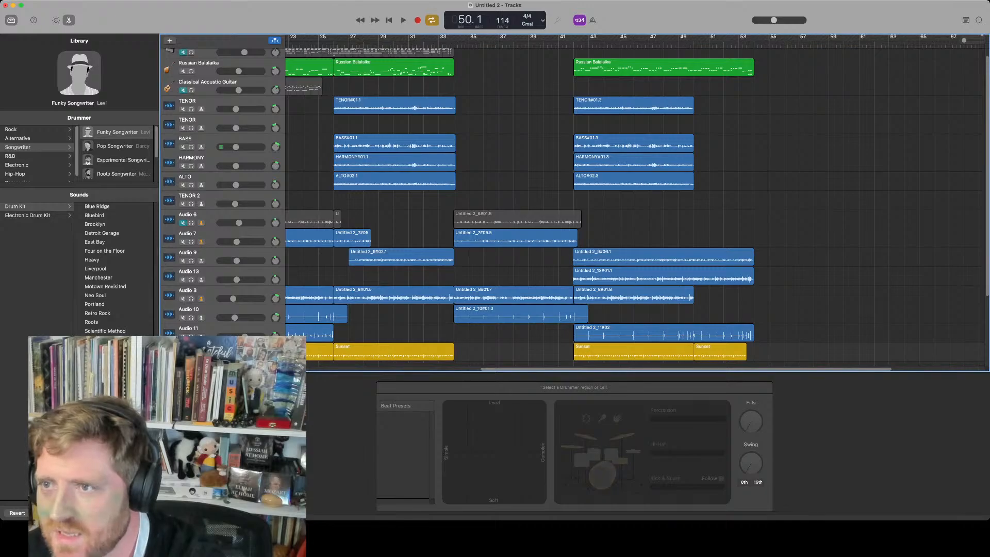
Split the Russian Balalaika region at bar 50 and delete its first part
click(664, 67)
key(super+t)
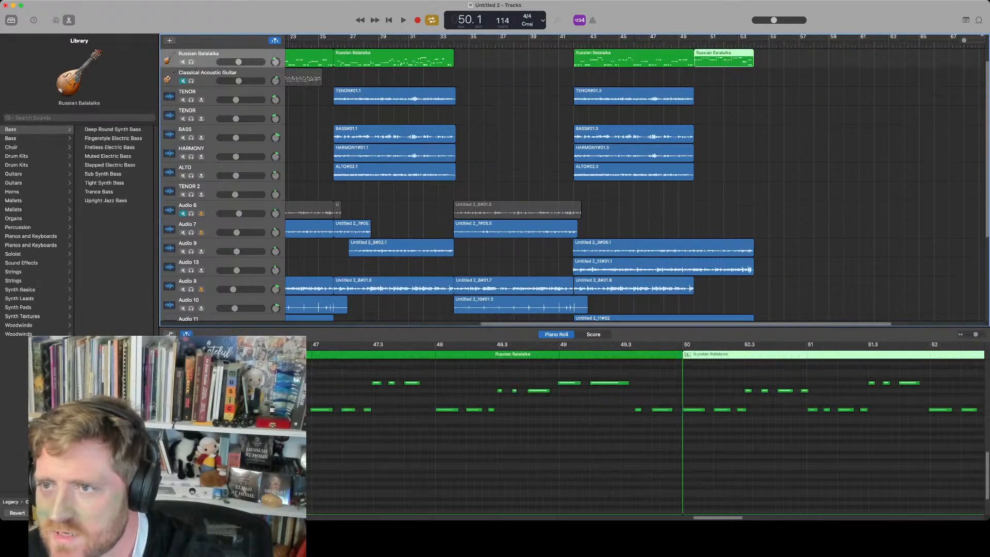
click(662, 59)
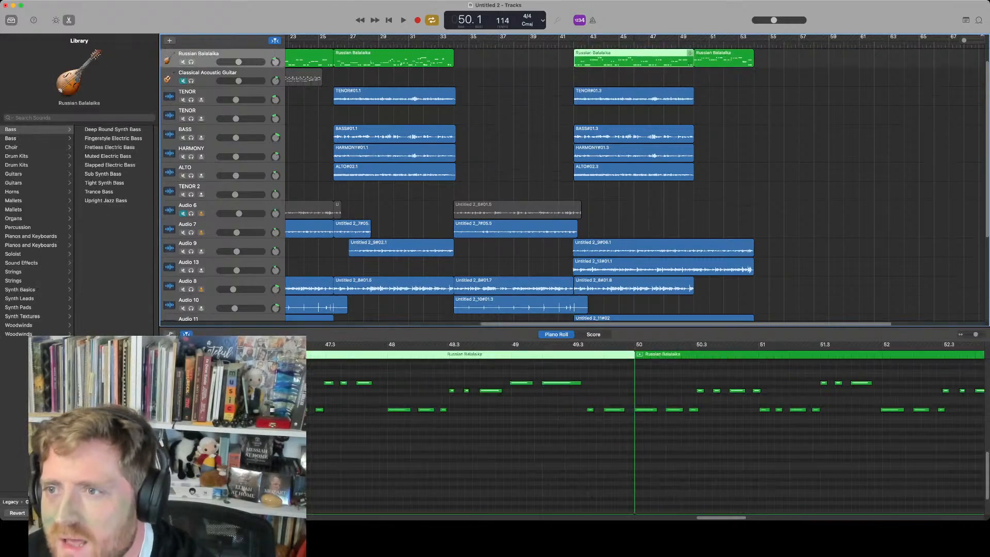
key(Delete)
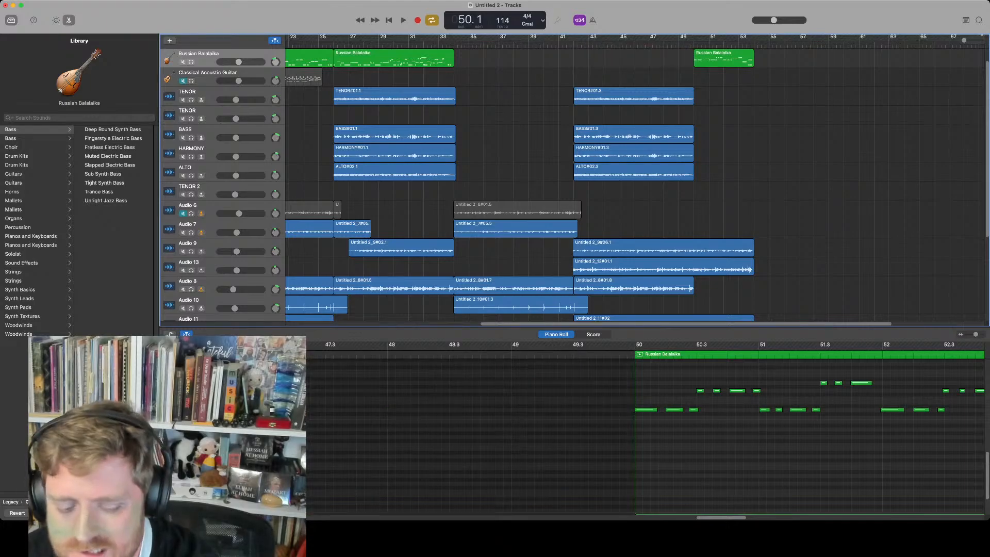
Split the Audio 9 and Audio 13 regions at bar 50
click(662, 249)
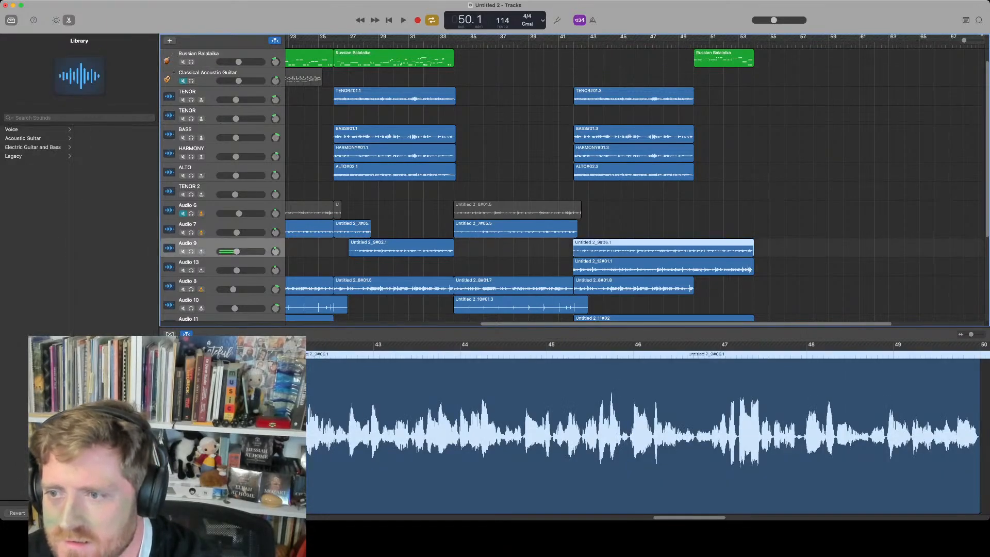
key(super+t)
click(662, 268)
key(super+t)
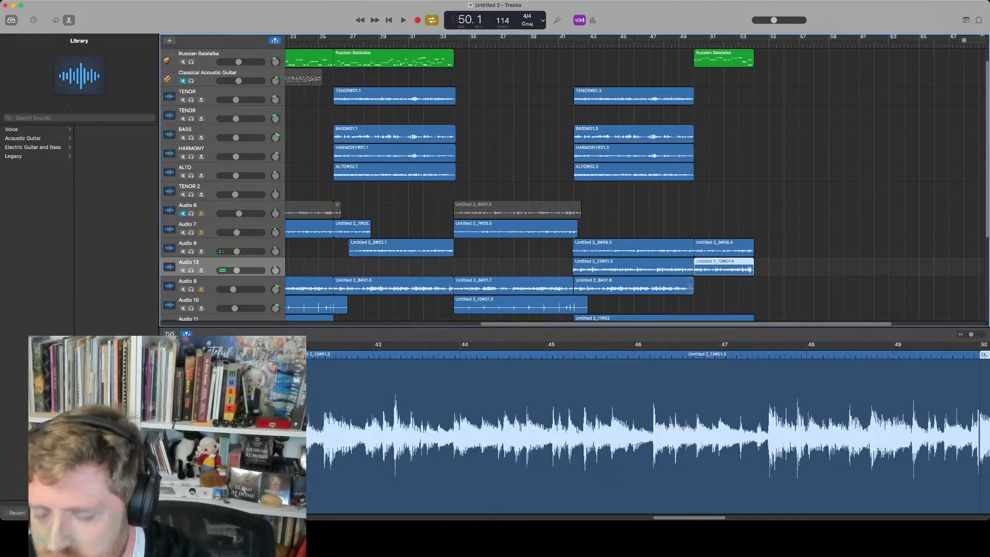
Delete the Audio 8 region at bar 42 and the first part of the Sunset drum region, then play back
click(577, 287)
key(Delete)
scroll(576, 295, down, 2)
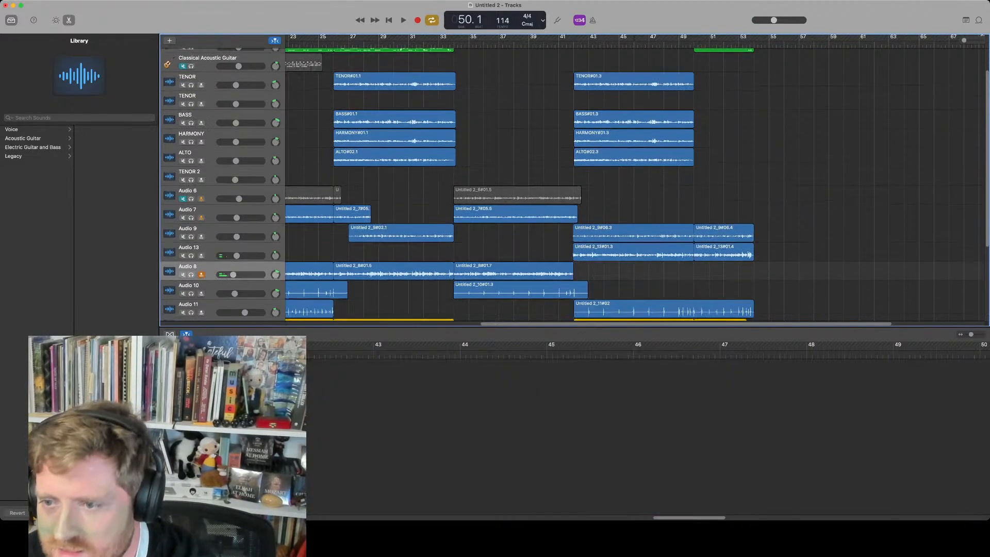
scroll(577, 295, down, 1)
click(577, 283)
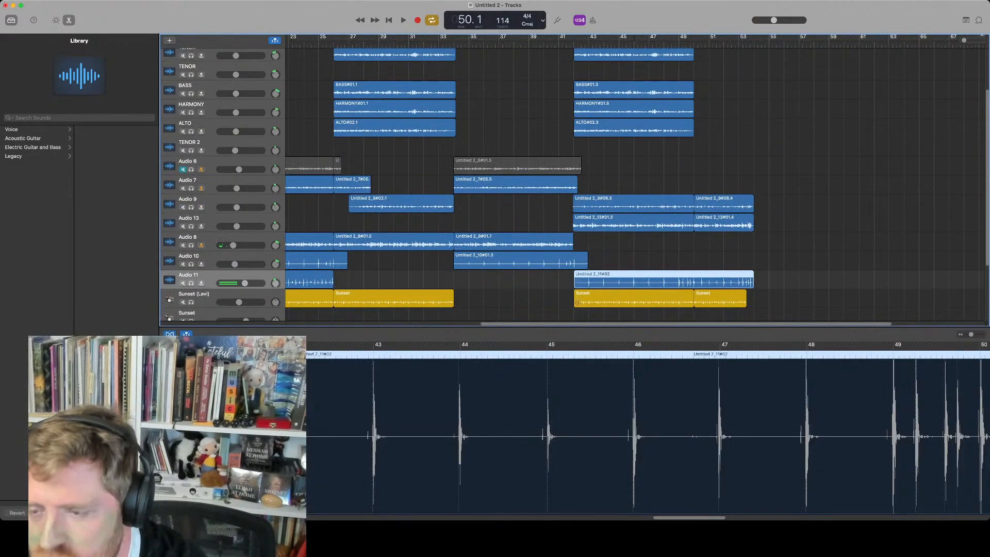
click(577, 302)
key(Delete)
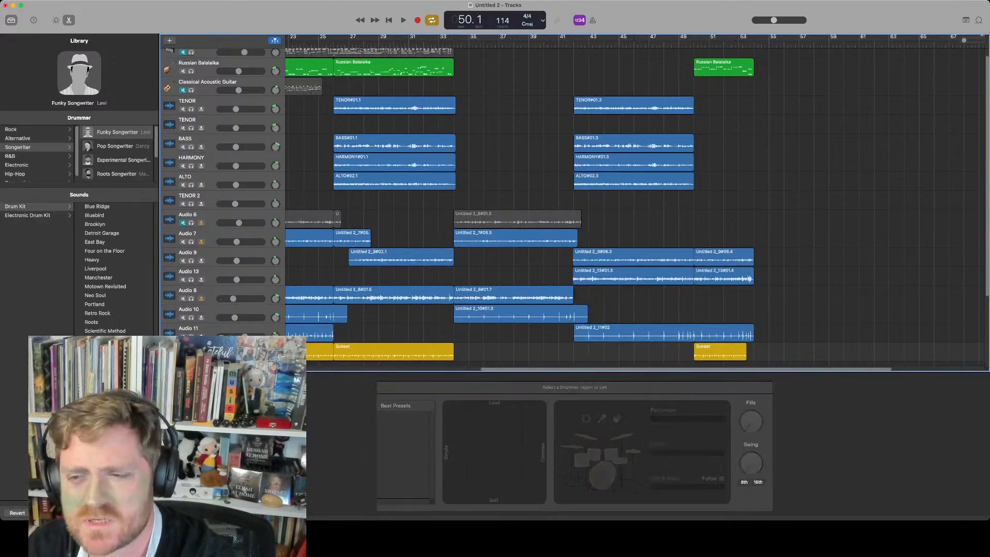
key(space)
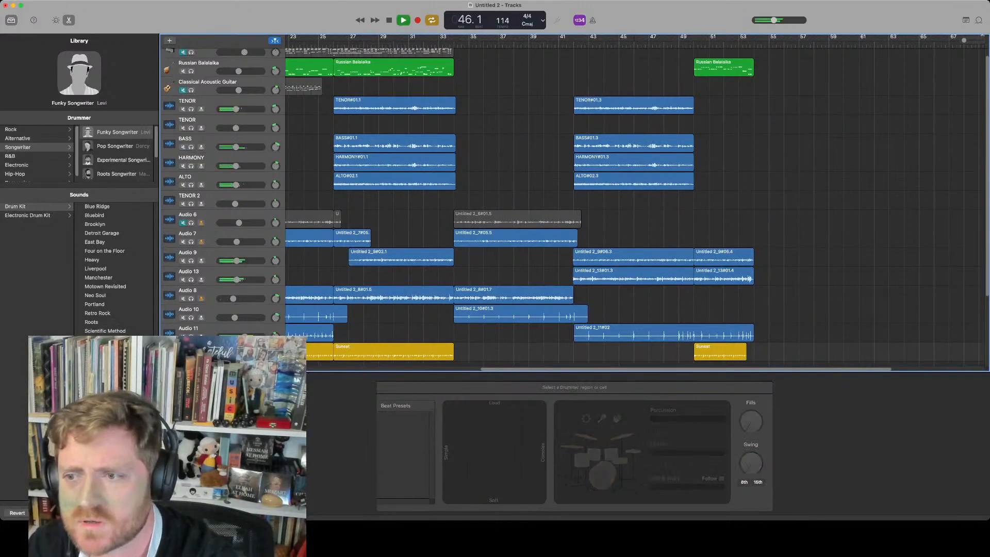
Delete the first part of the Audio 13 region between bars 42 and 50
scroll(626, 277, right, 1)
click(627, 276)
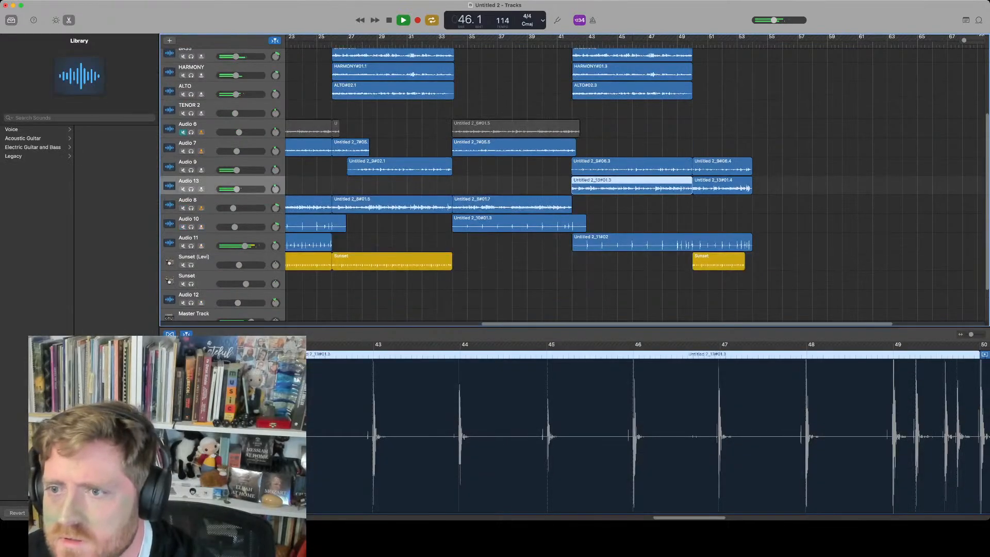
key(Delete)
Turn off cycle mode and stop playback
click(631, 167)
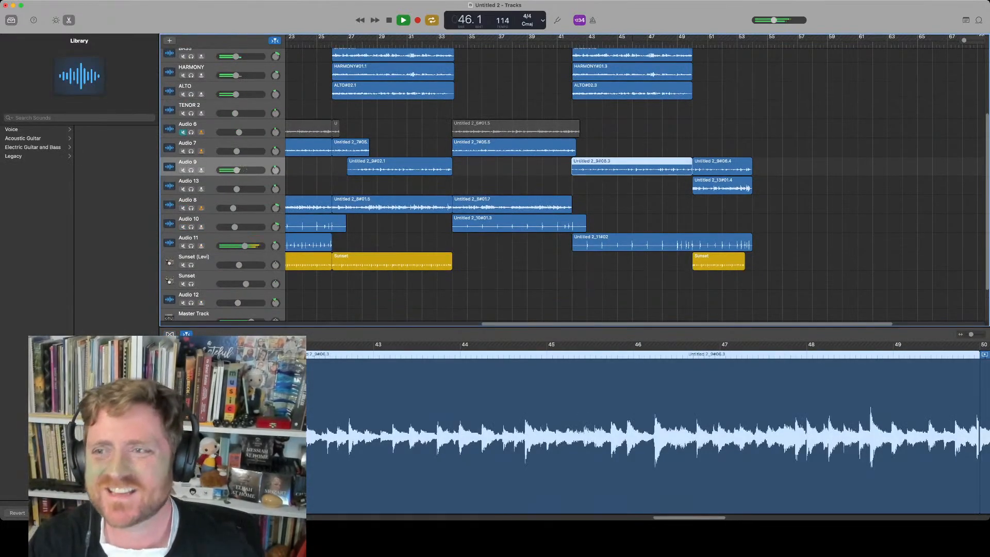
key(c)
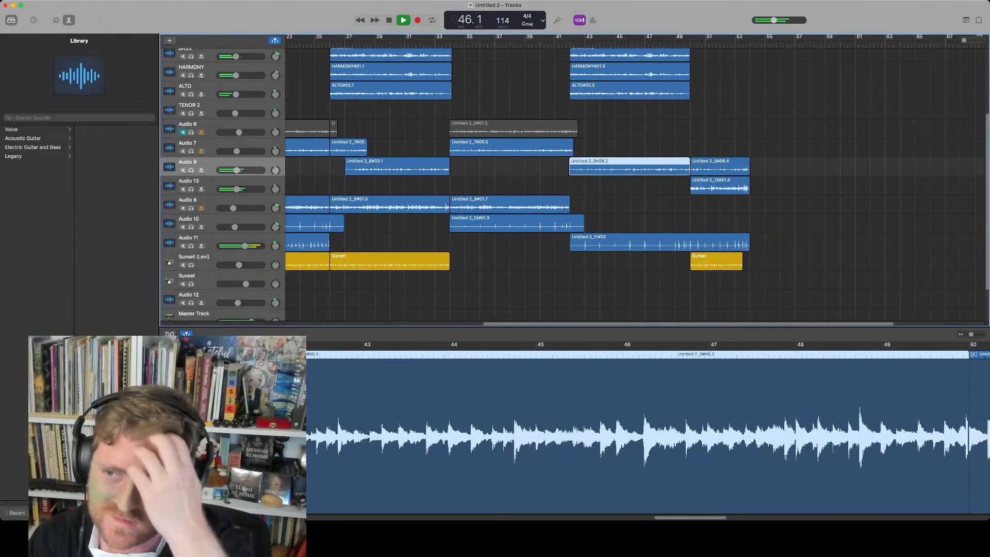
scroll(550, 117, up, 2)
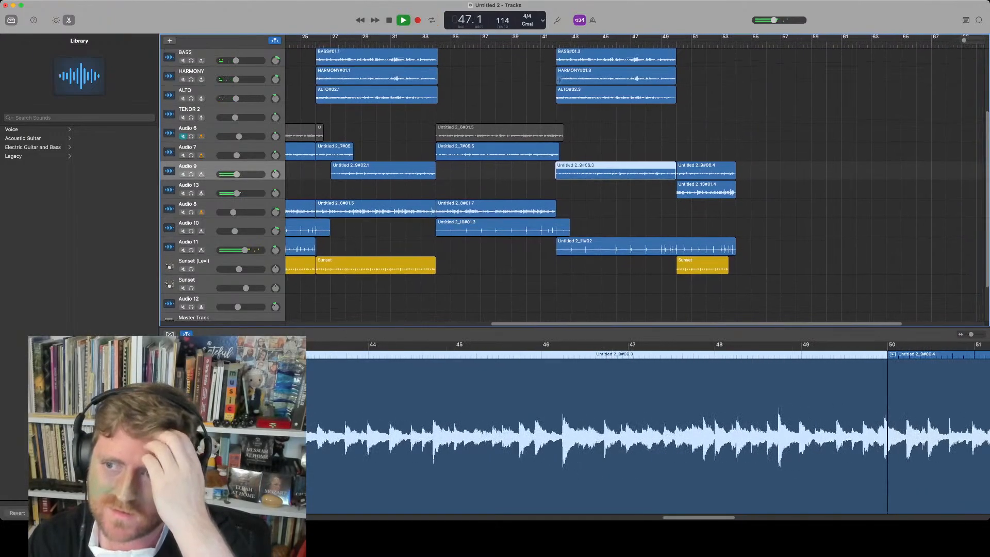
scroll(551, 116, up, 3)
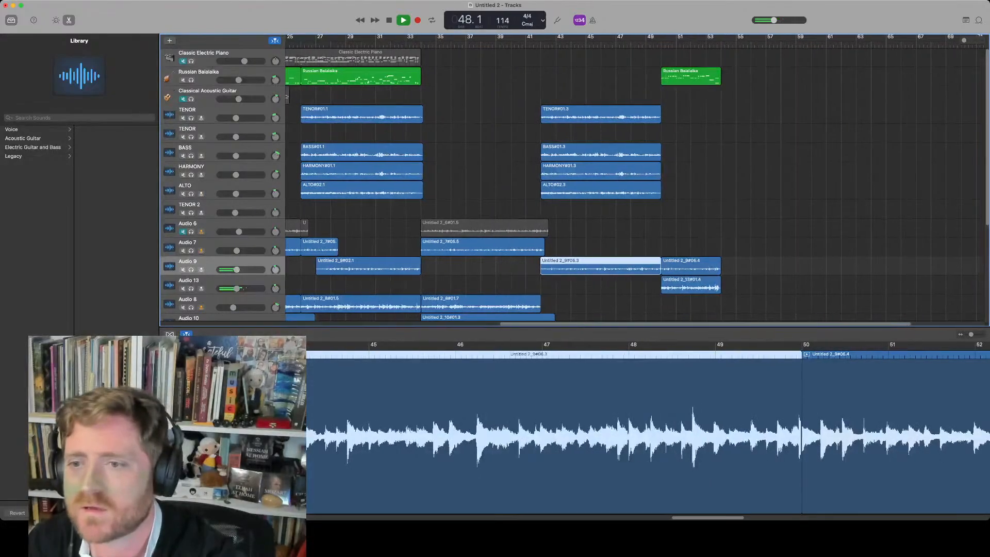
scroll(536, 109, down, 3)
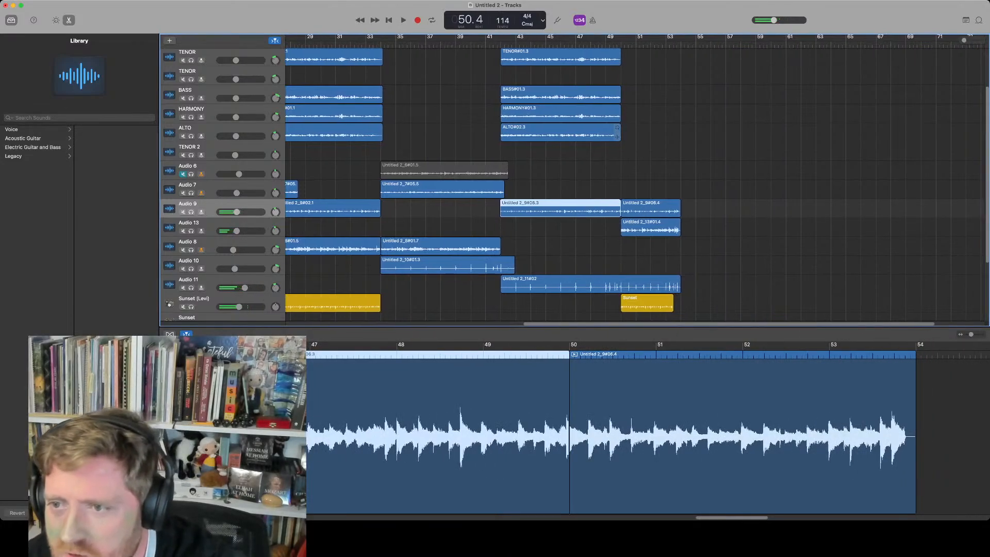
key(space)
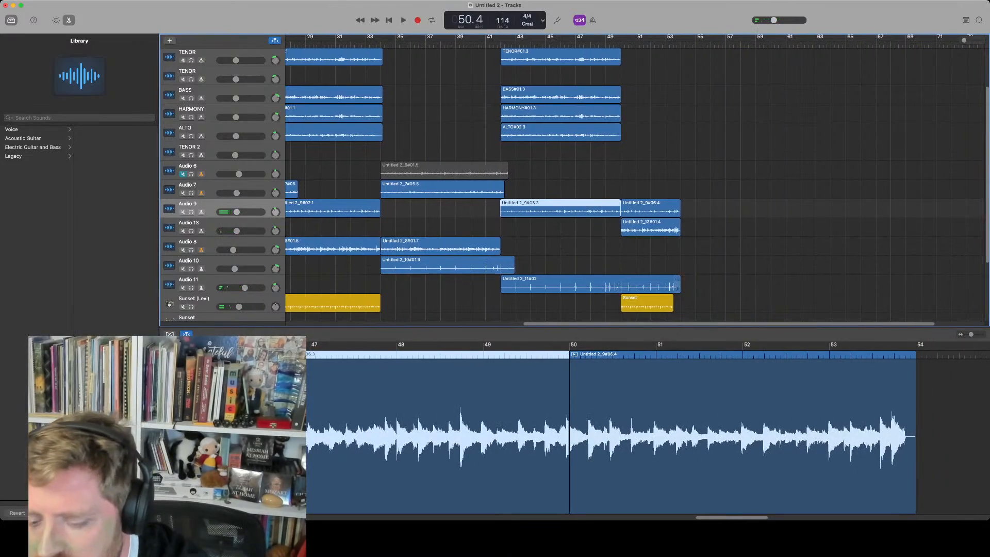
Delete the Sunset drummer region at bar 50 and resume playback
click(647, 303)
key(Delete)
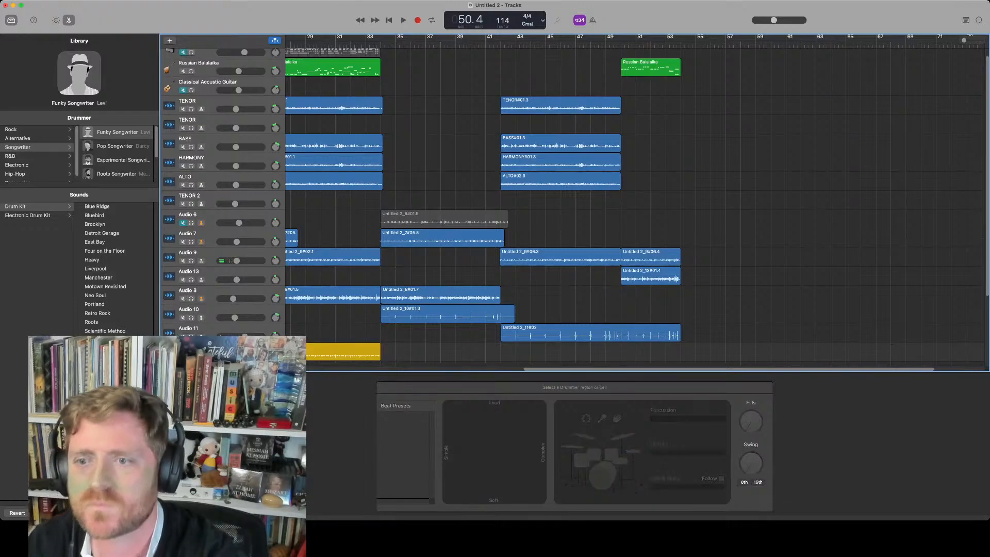
key(space)
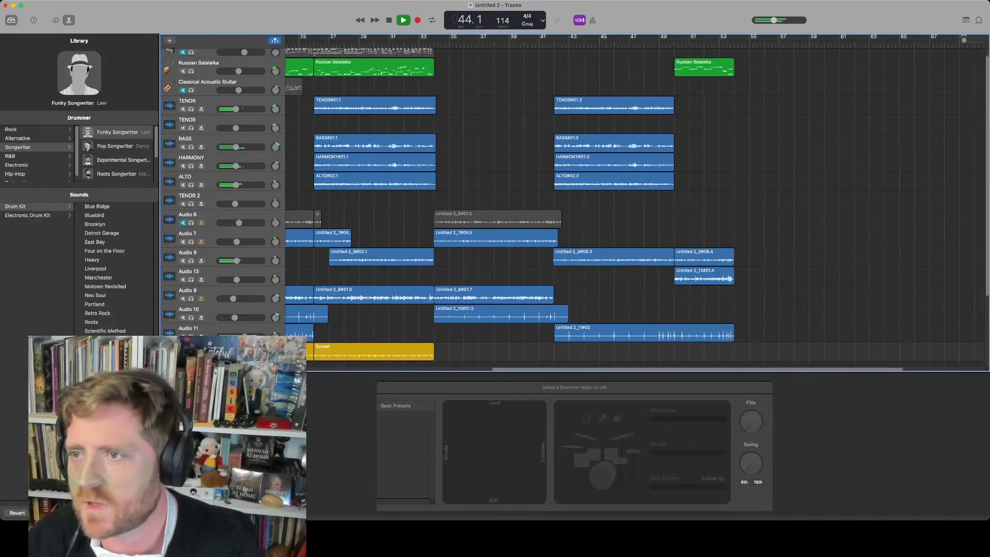
Delete the Russian Balalaika region at bar 50 and stop playback
click(720, 68)
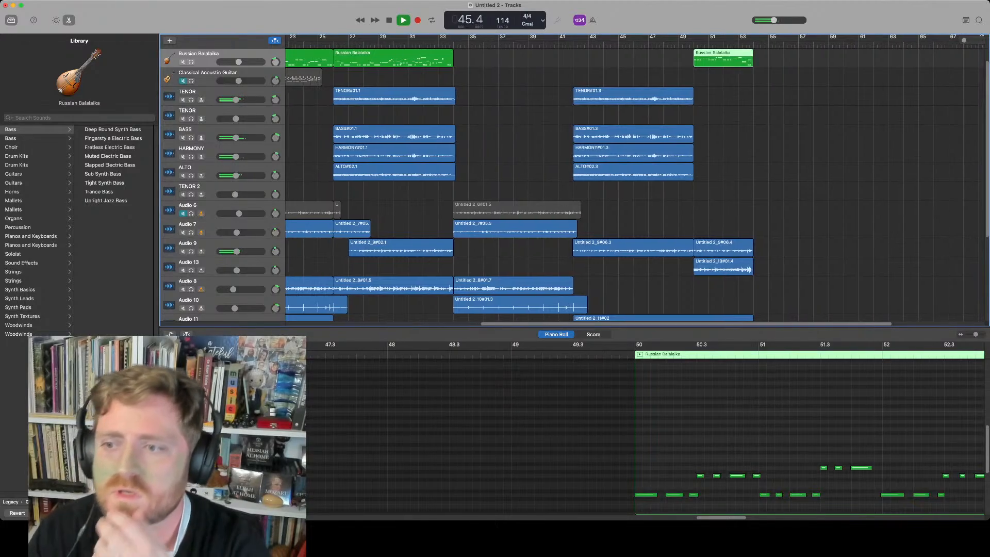
key(Delete)
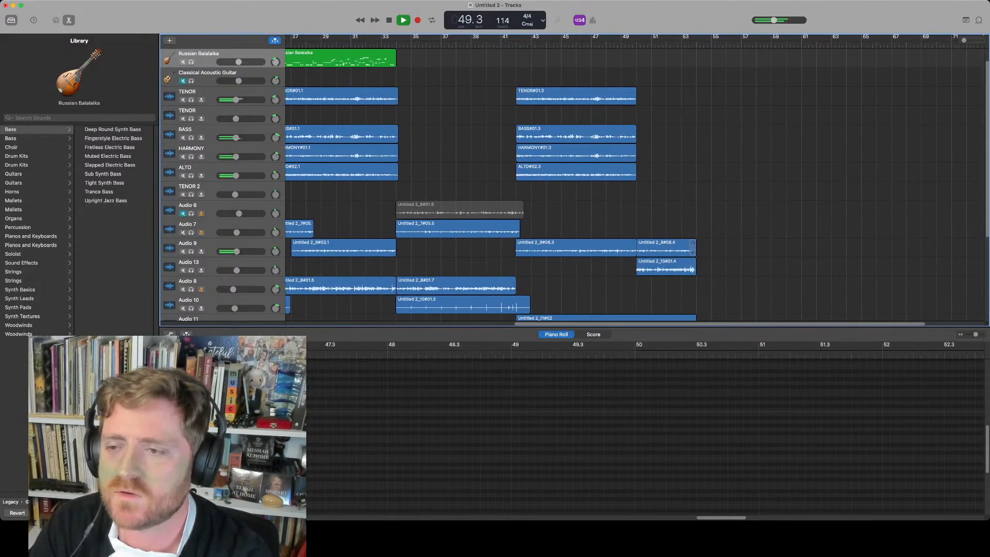
key(space)
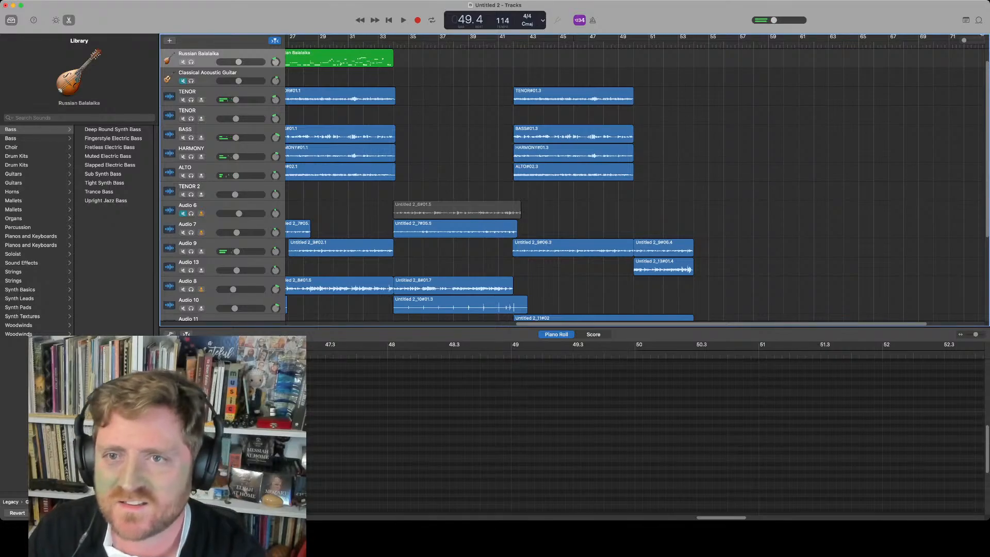
Record a new take on the second TENOR track from bar 50 to about bar 54
click(196, 114)
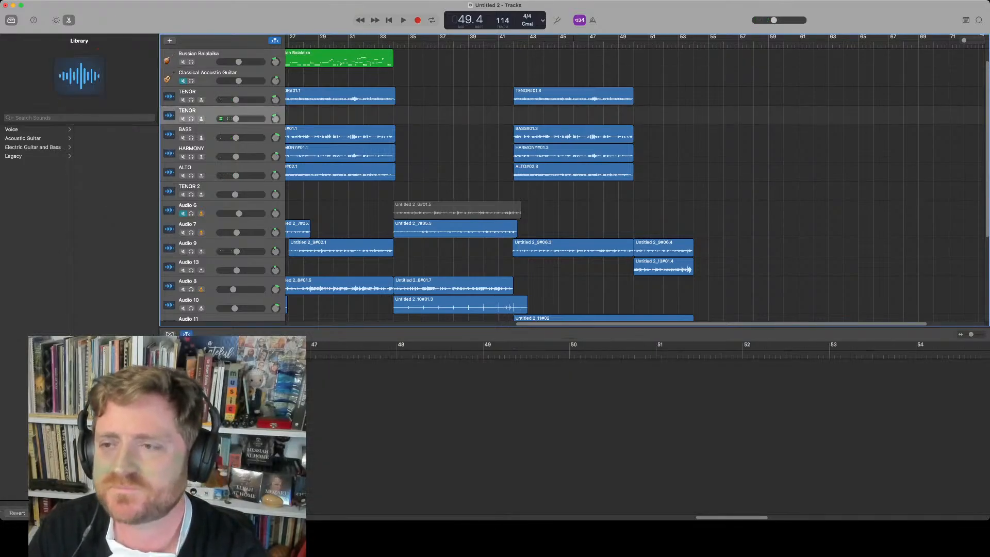
key(space)
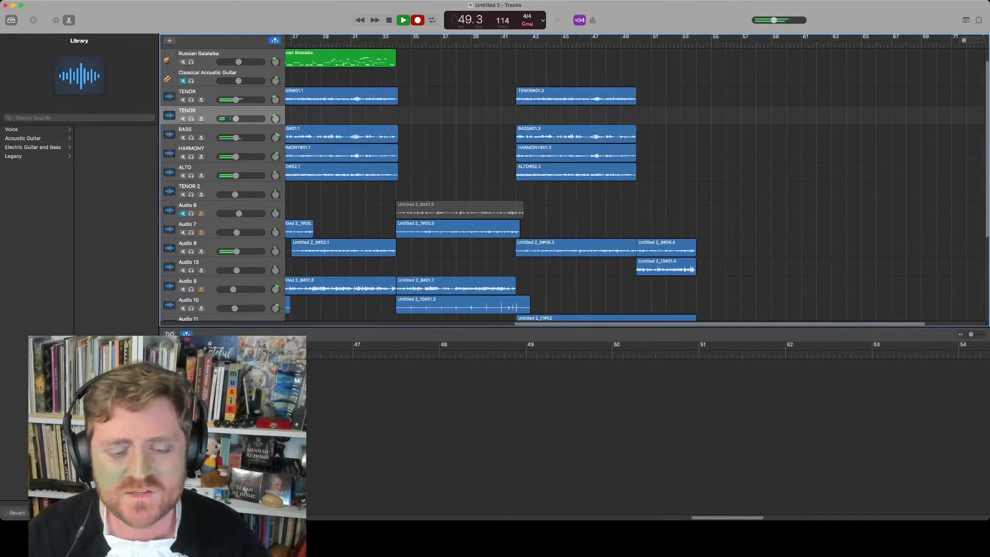
key(r)
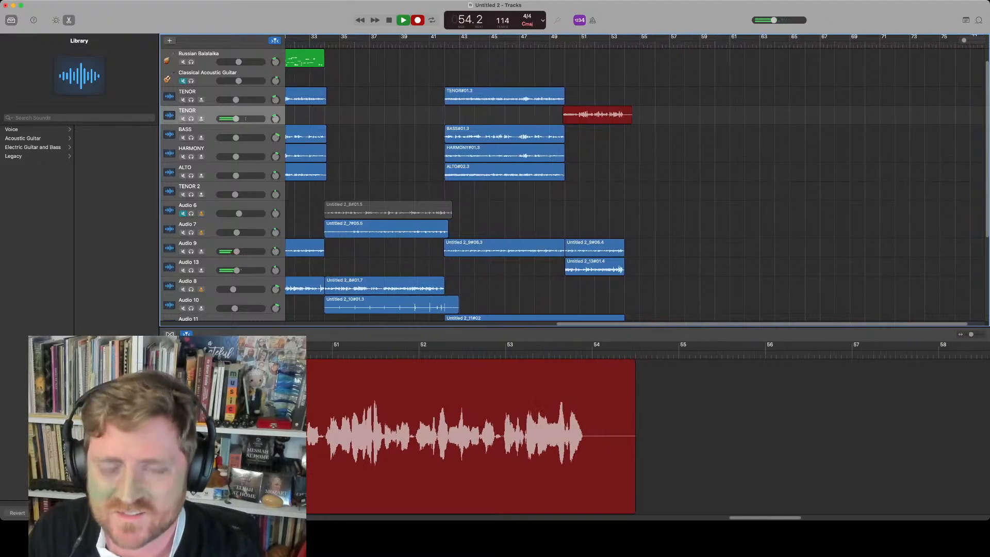
key(space)
Duplicate the BASS track and record a take on the new BASS track from bar 50
click(206, 130)
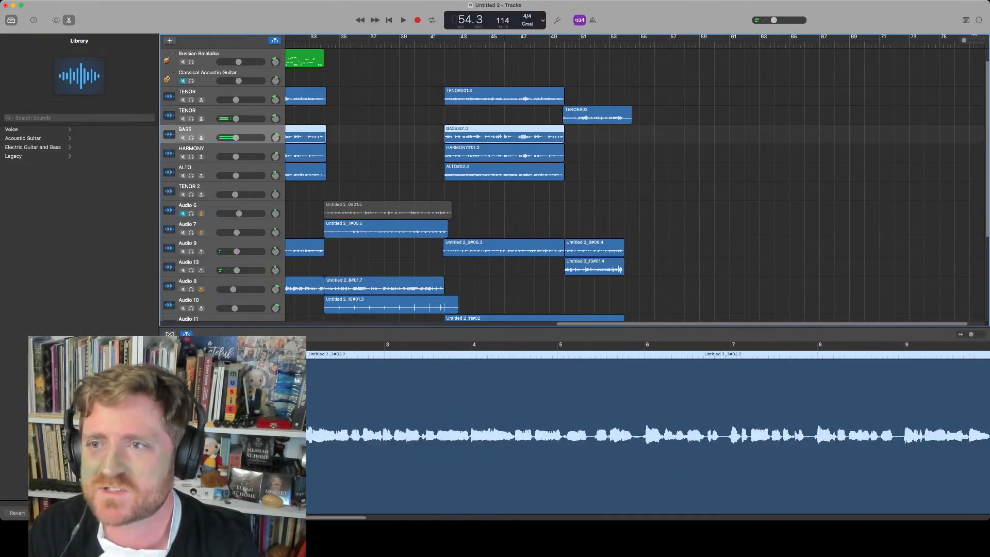
key(super+d)
click(565, 45)
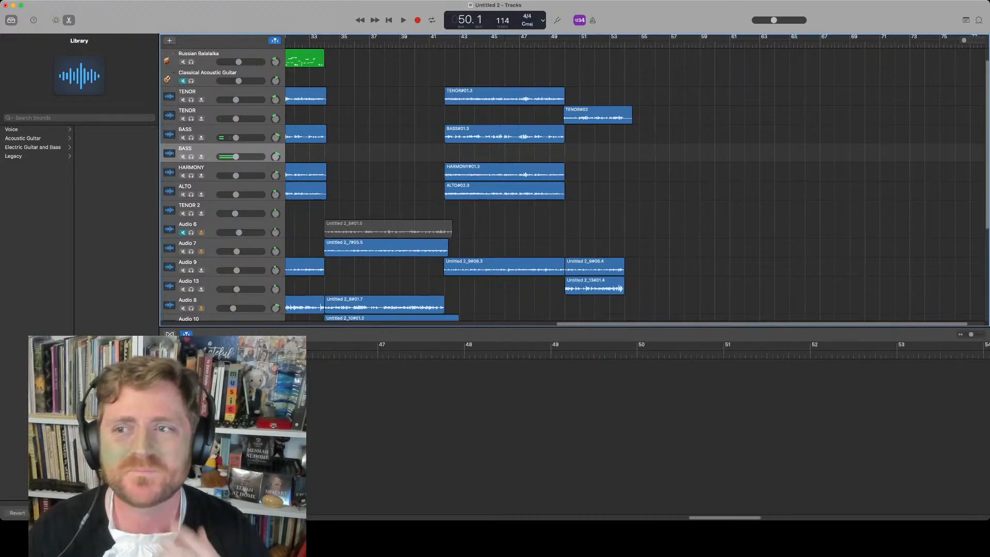
key(space)
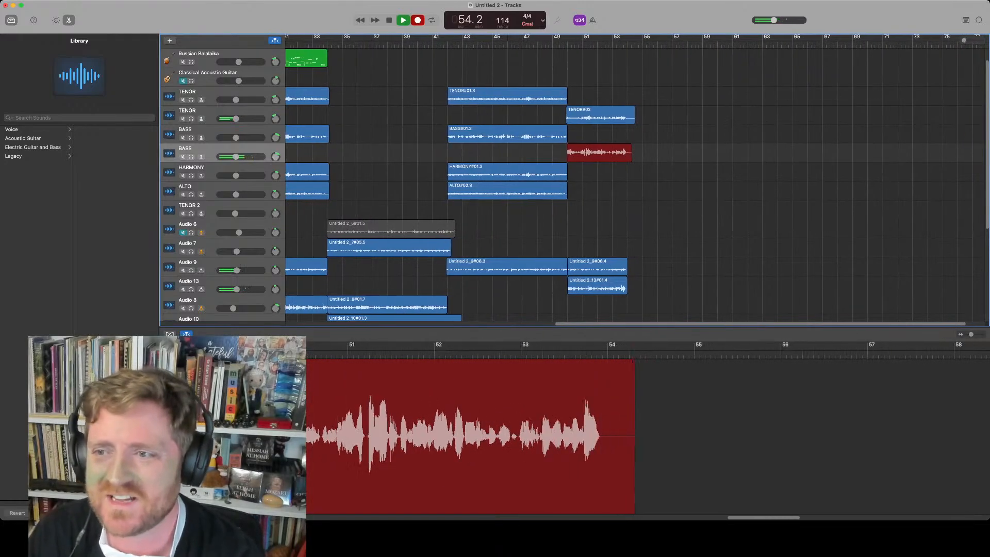
key(space)
Duplicate the HARMONY track and place the playhead at bar 49
drag(654, 112, 626, 154)
click(217, 168)
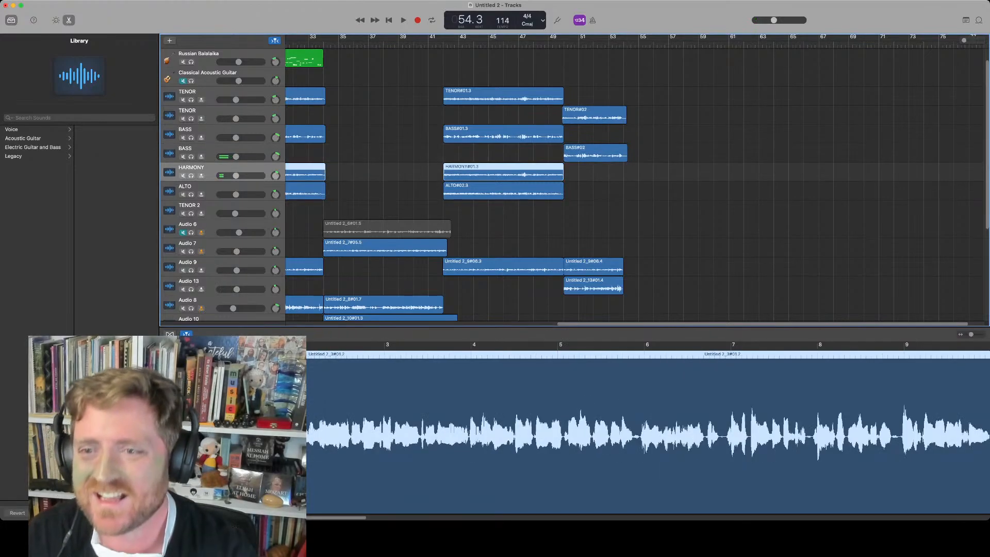
key(super+d)
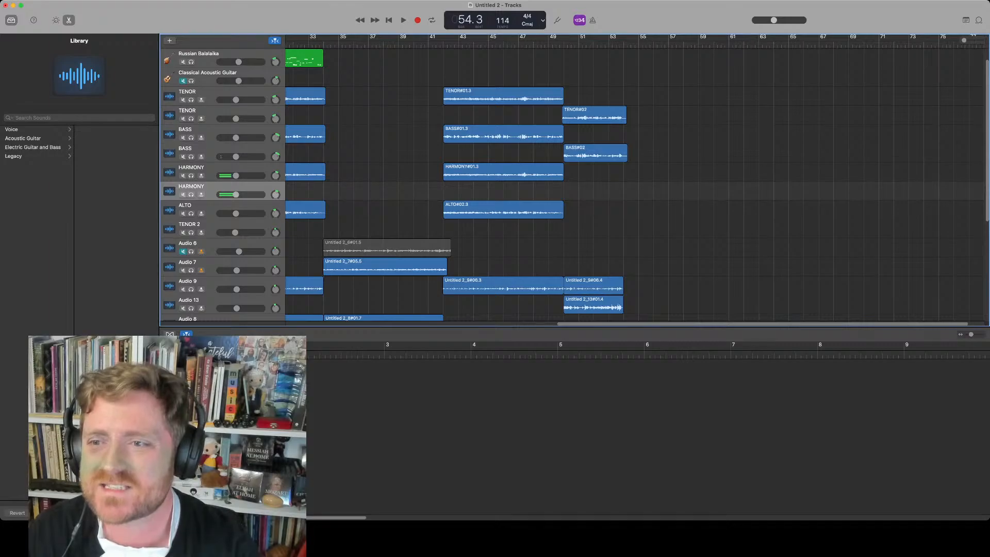
click(560, 44)
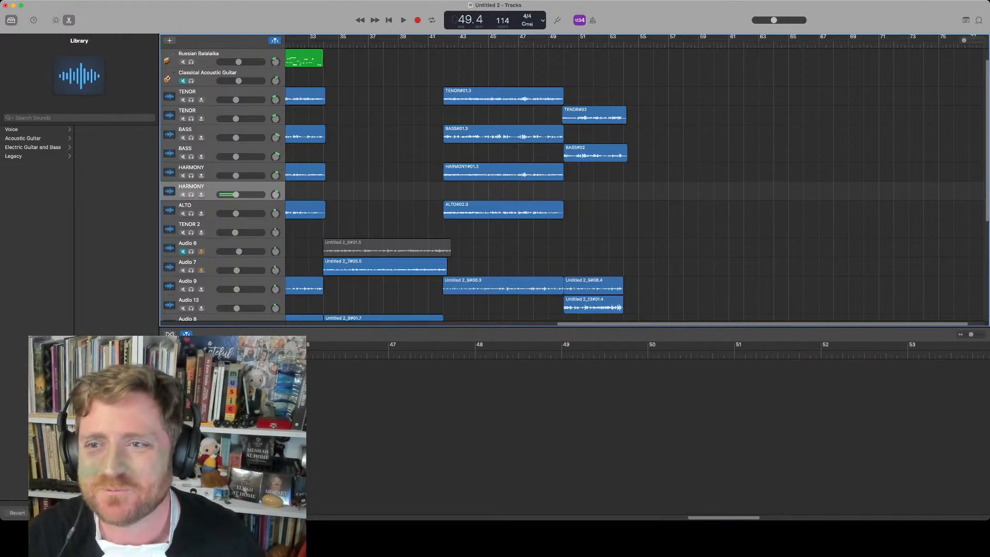
Record a take on the new HARMONY track from bar 50 to about bar 54
key(super+Tab)
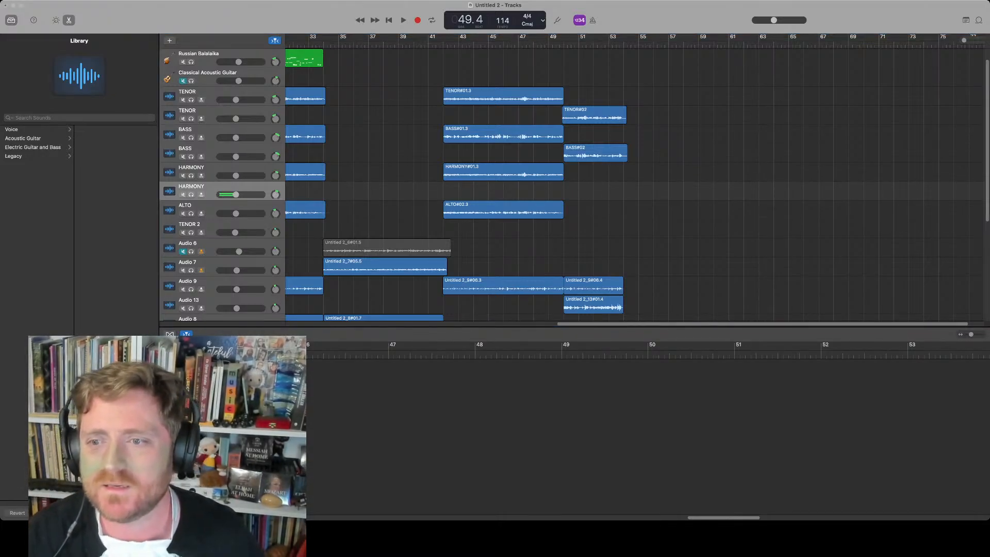
key(Return)
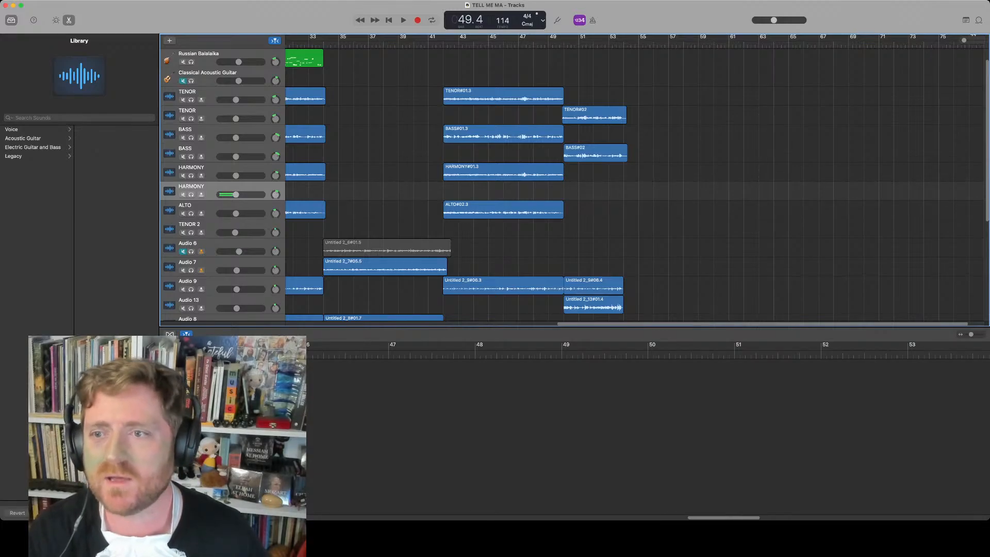
key(space)
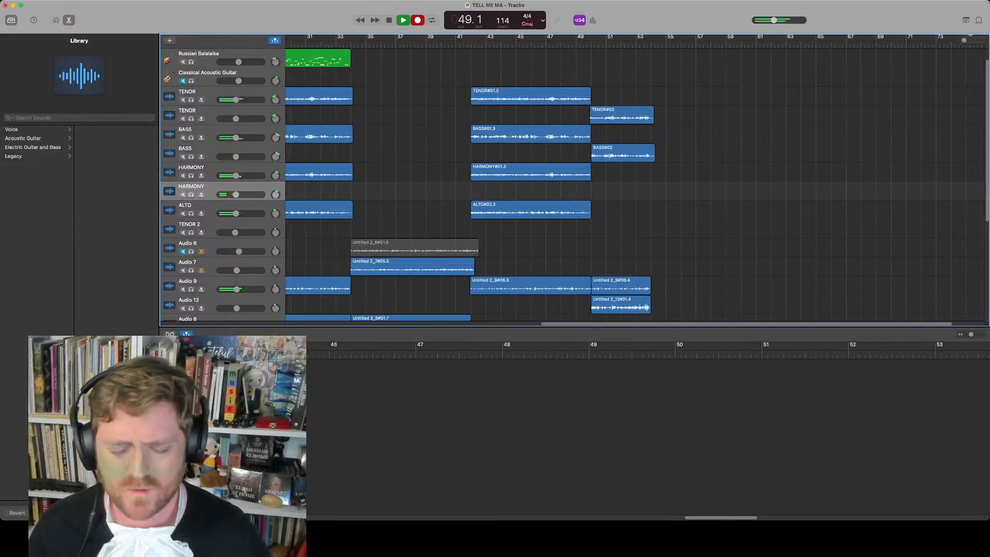
key(r)
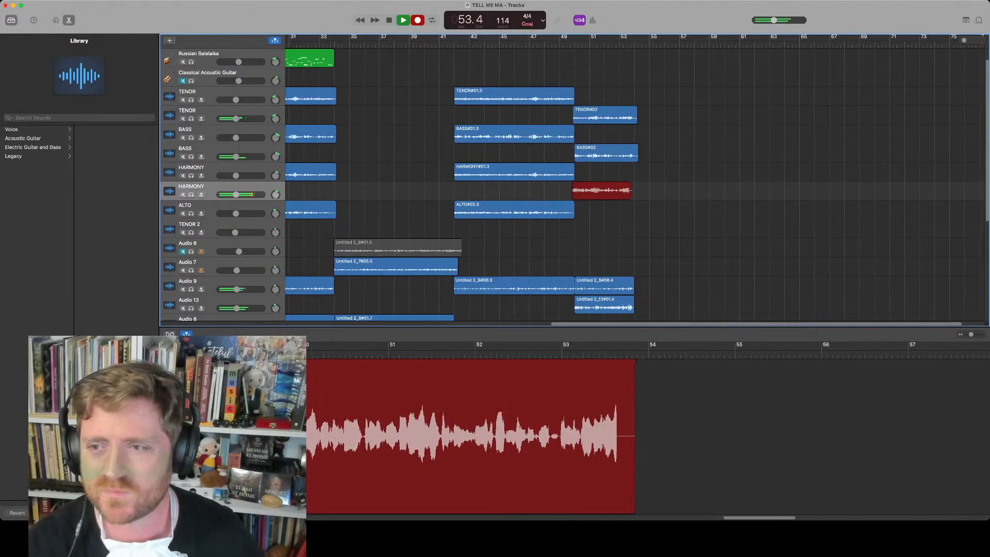
key(space)
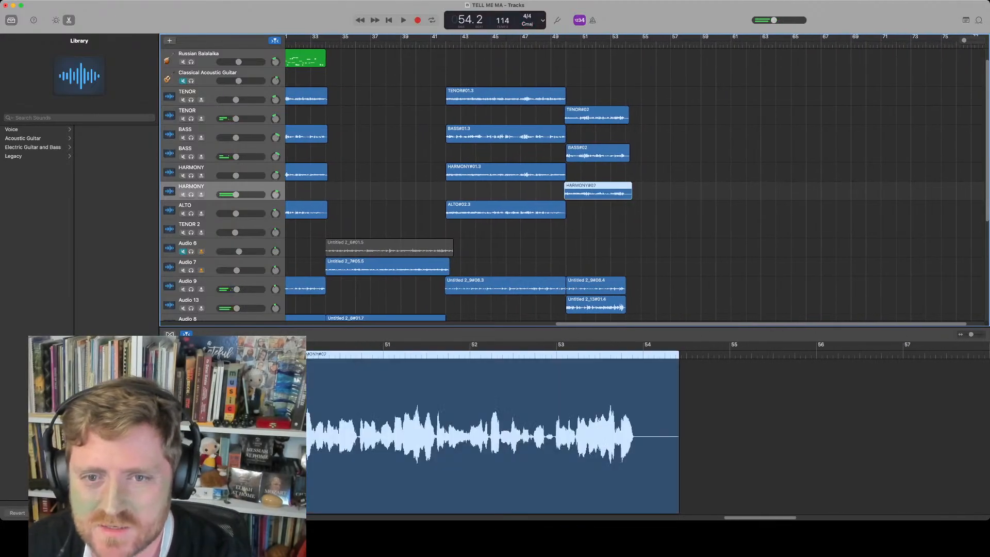
Duplicate the ALTO track and record a take on the new ALTO track from bar 50
click(206, 205)
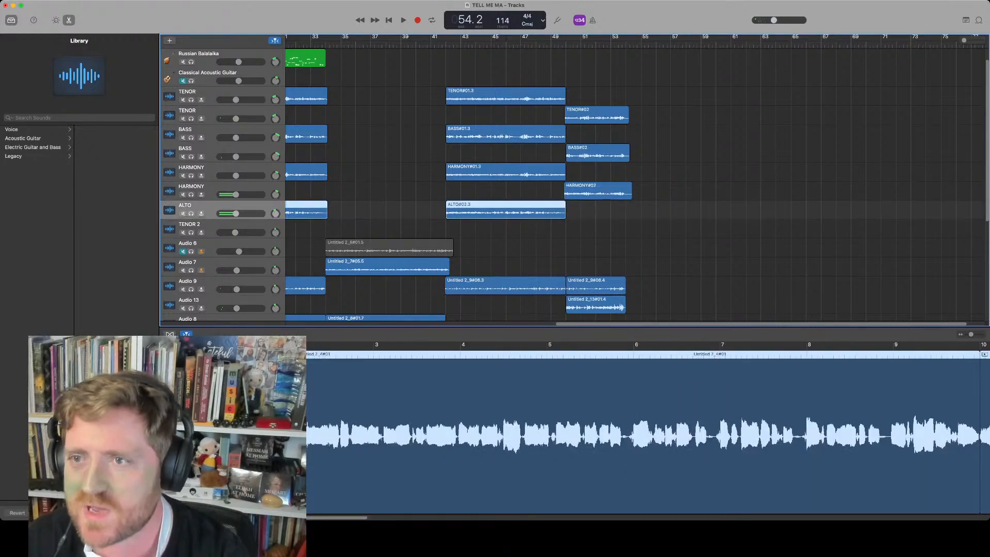
key(super+d)
click(567, 43)
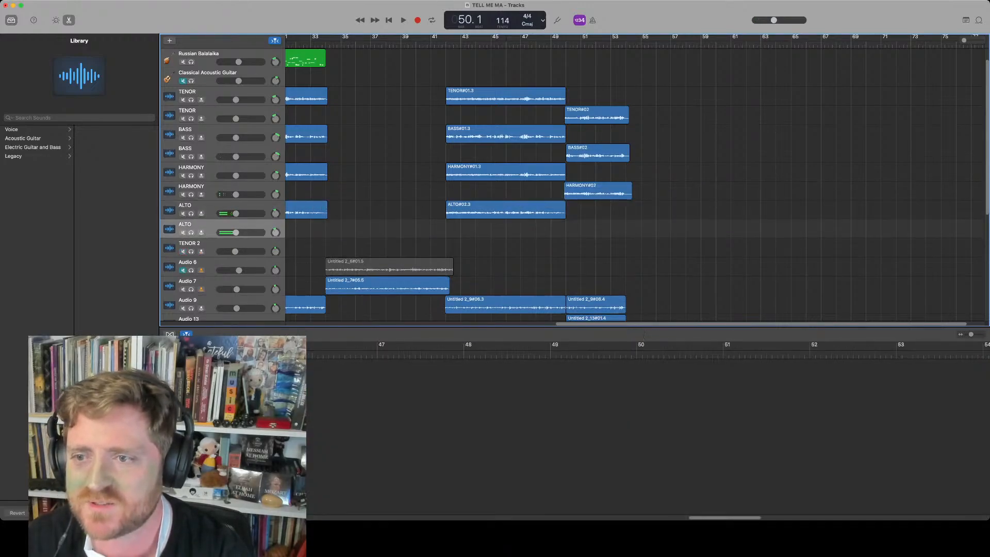
click(564, 43)
click(566, 44)
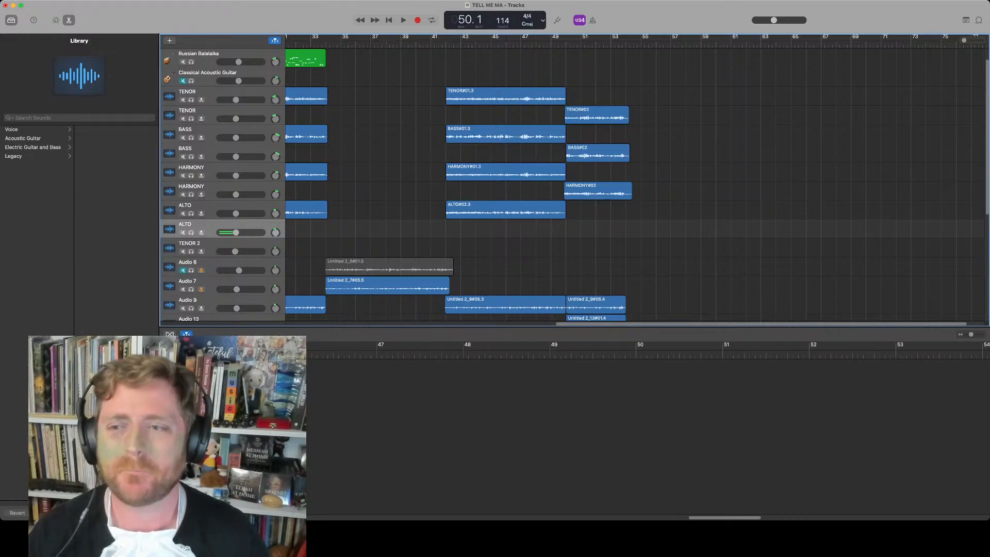
key(space)
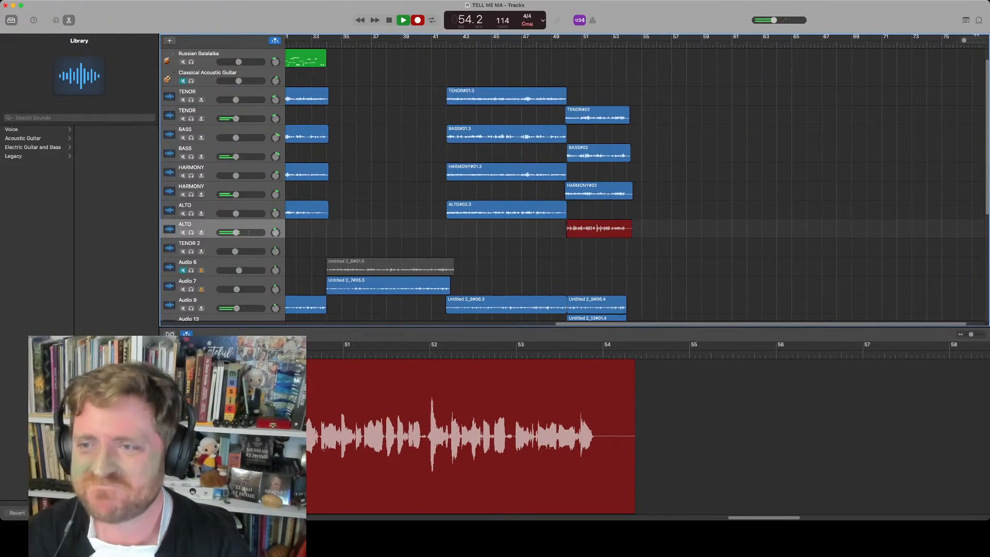
key(space)
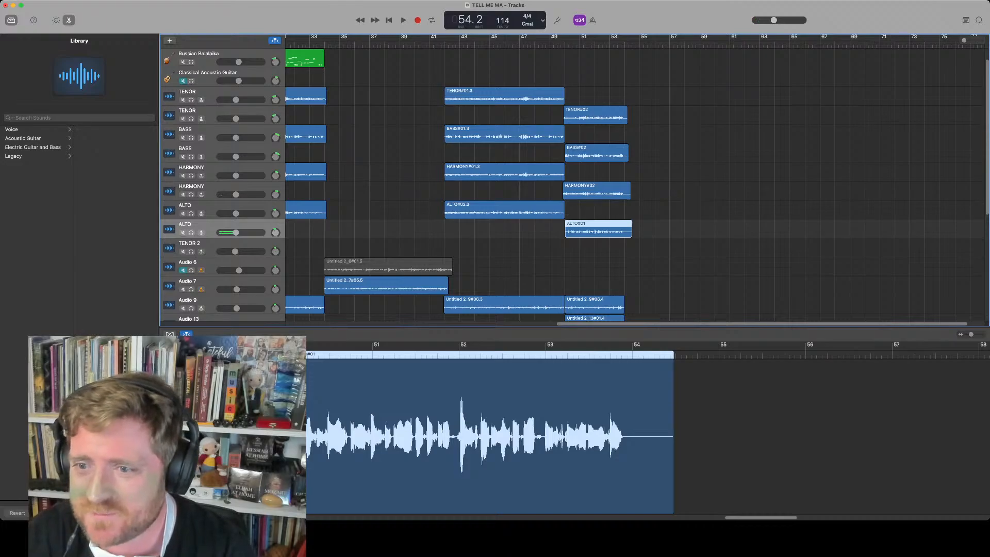
Return the playhead to the beginning of the song
scroll(634, 180, left, 15)
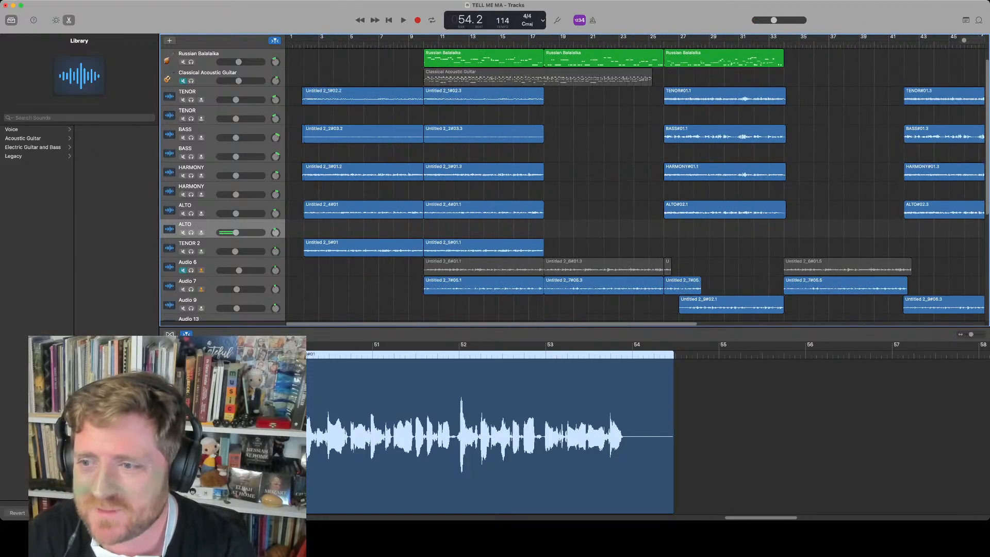
scroll(634, 185, down, 5)
scroll(634, 185, up, 2)
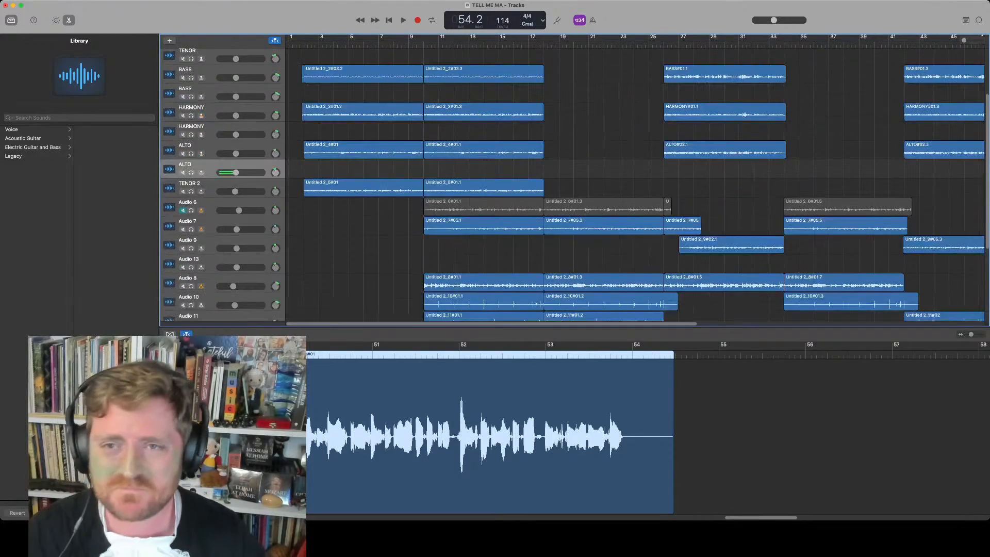
scroll(634, 181, up, 3)
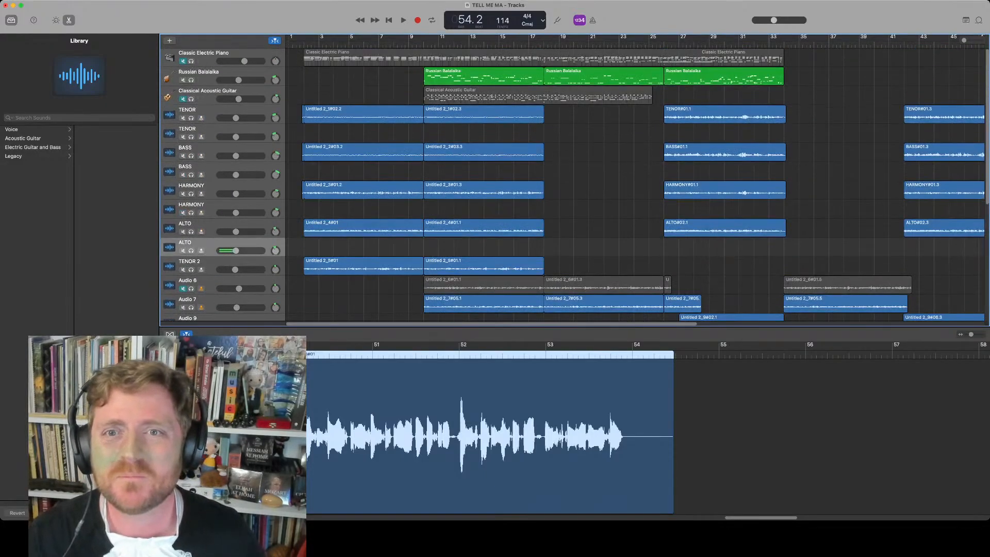
key(Return)
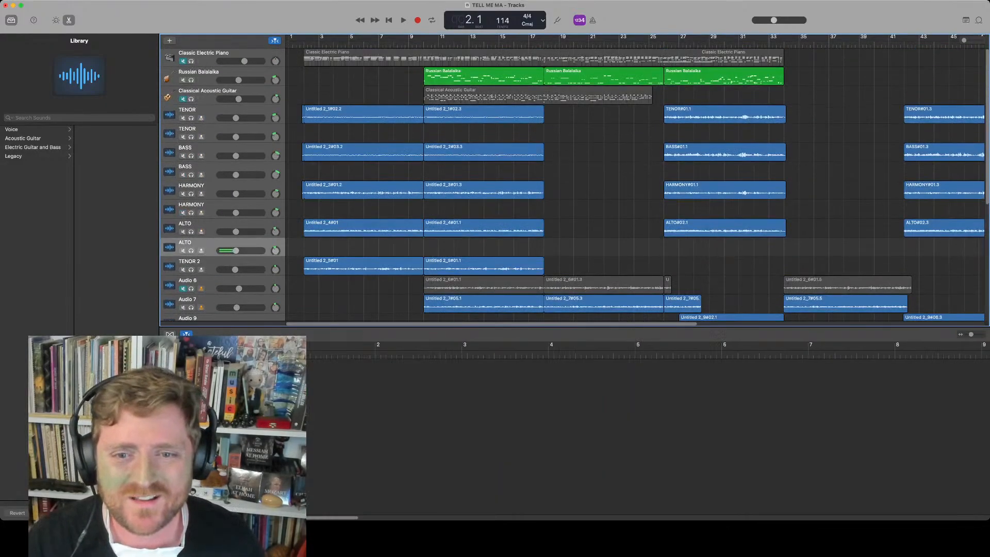
Duplicate the last Sunset drummer region so the drums continue from about bar 33 to bar 41
click(217, 280)
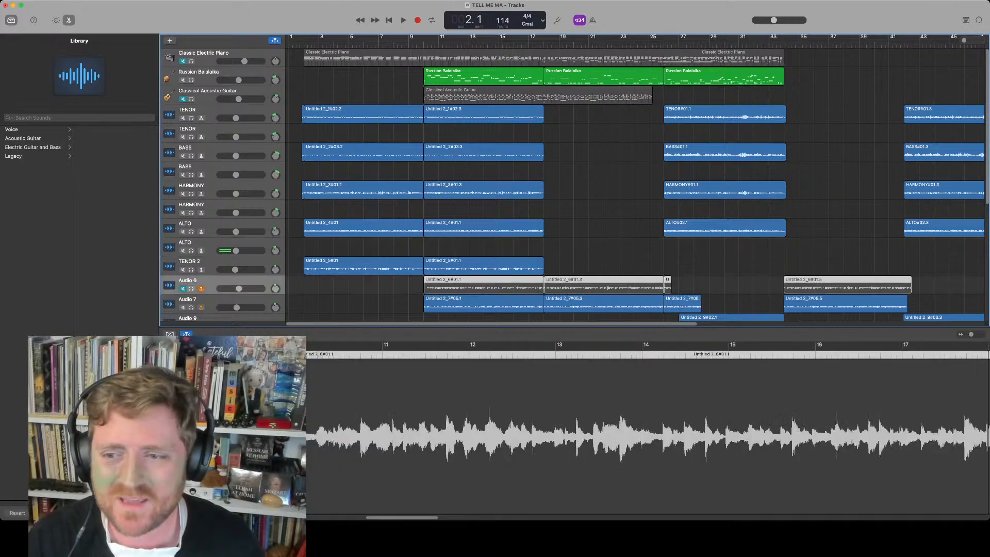
click(216, 299)
scroll(634, 181, down, 4)
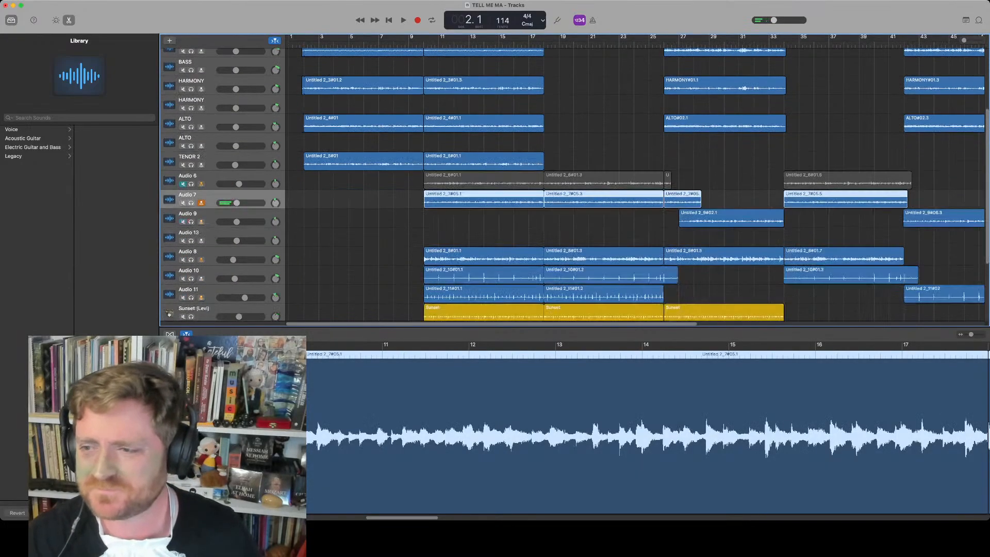
scroll(634, 184, down, 2)
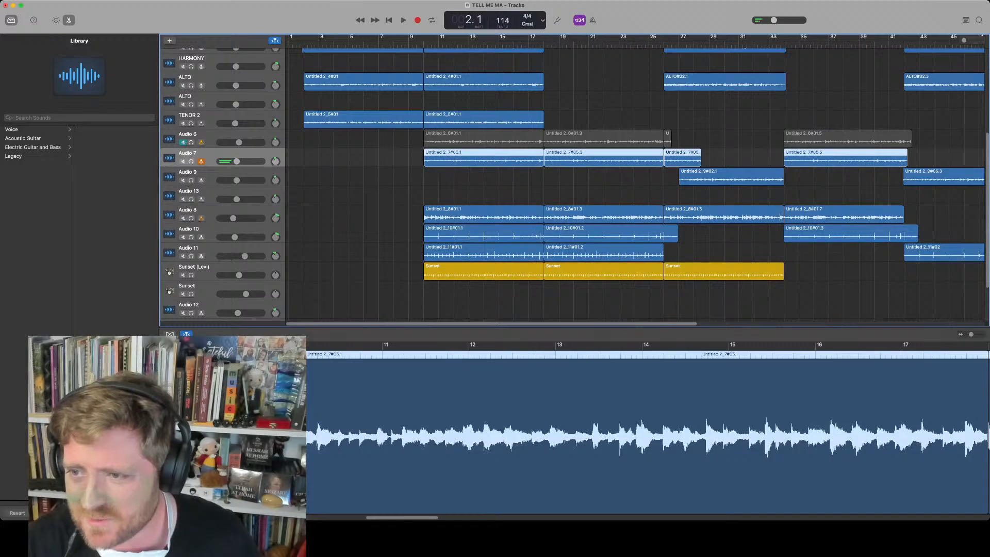
scroll(634, 181, right, 6)
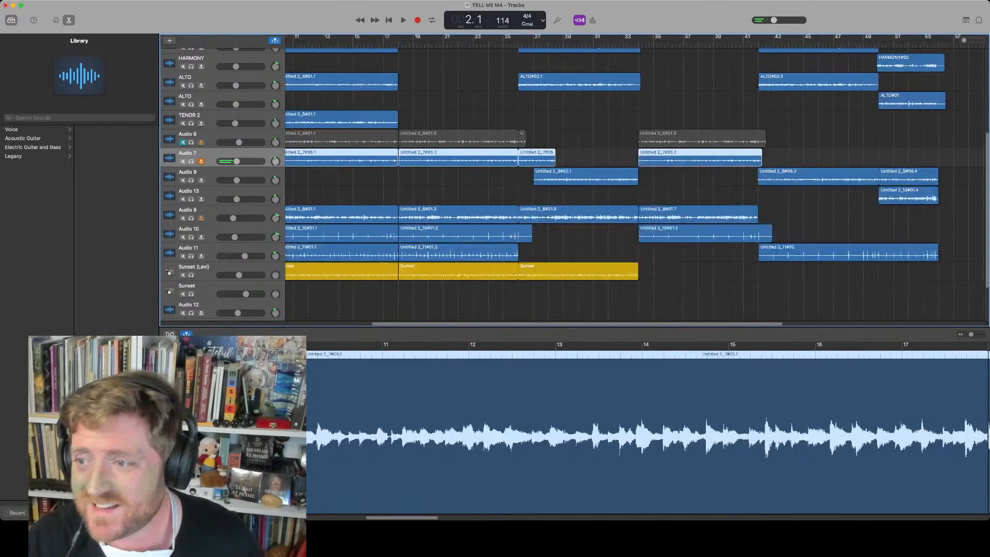
scroll(634, 181, left, 6)
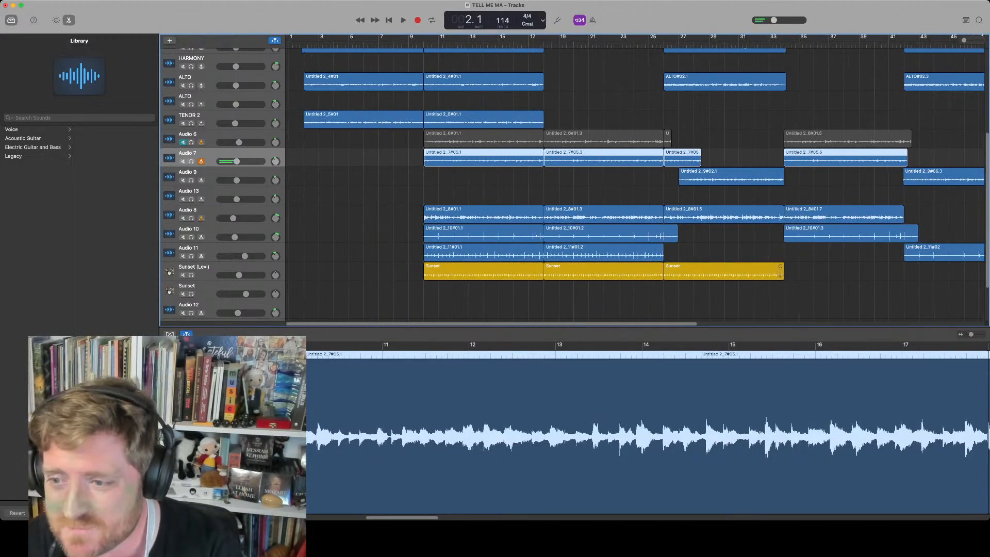
click(742, 273)
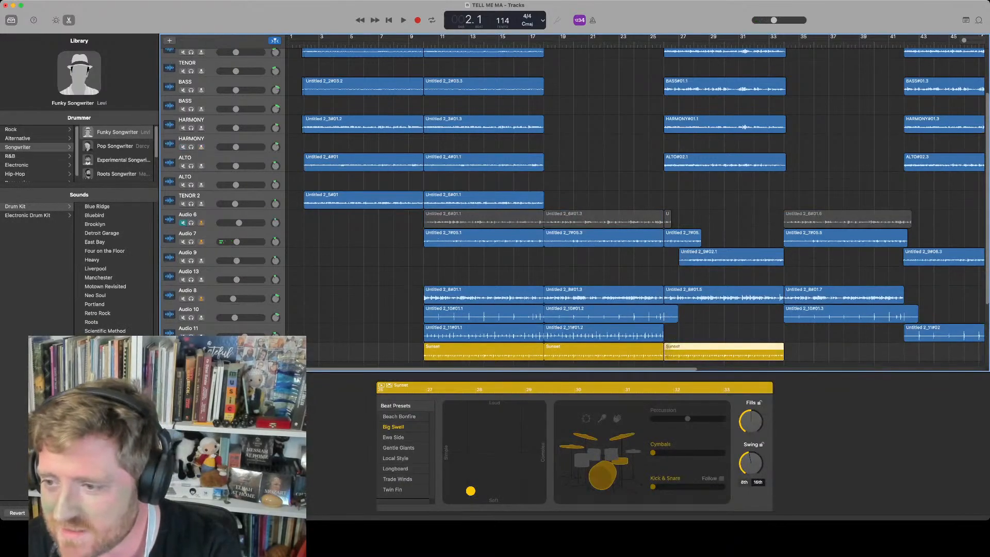
drag(732, 352, 851, 352)
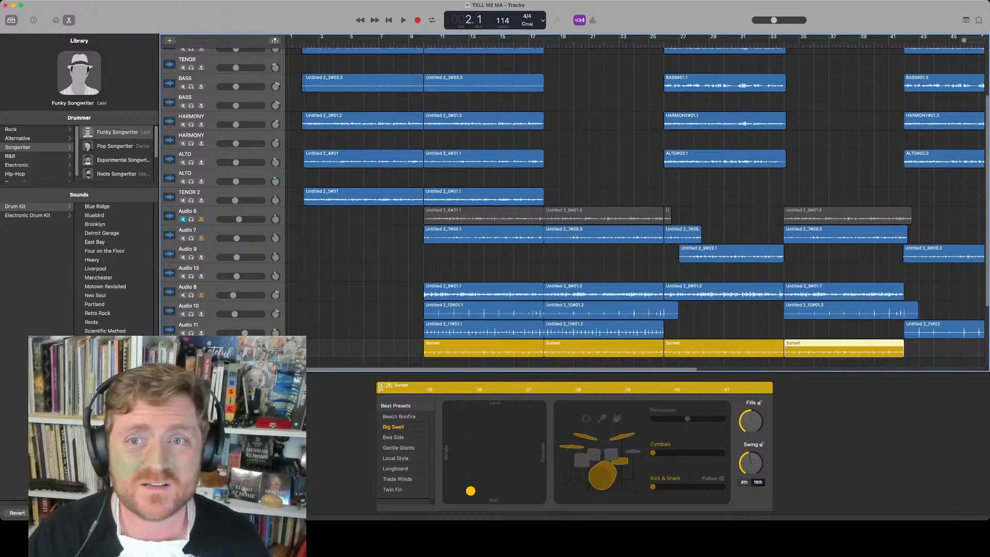
Play the song from the beginning and close the drummer editor
key(space)
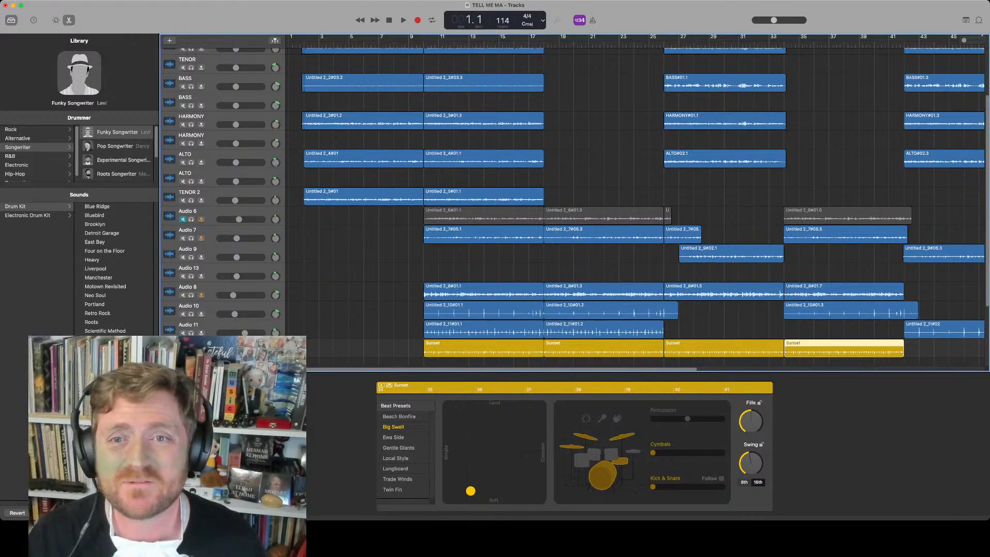
scroll(575, 206, up, 3)
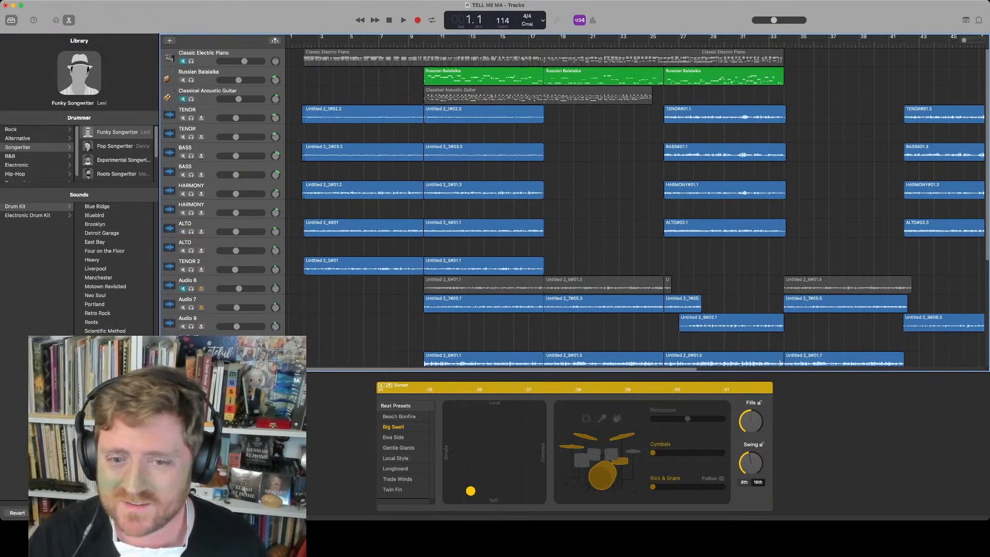
scroll(639, 195, down, 4)
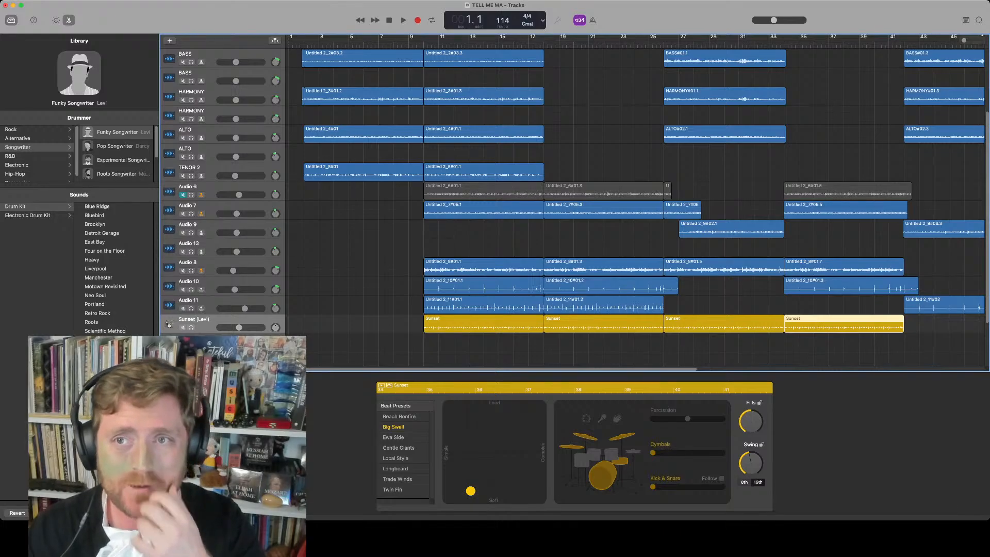
key(e)
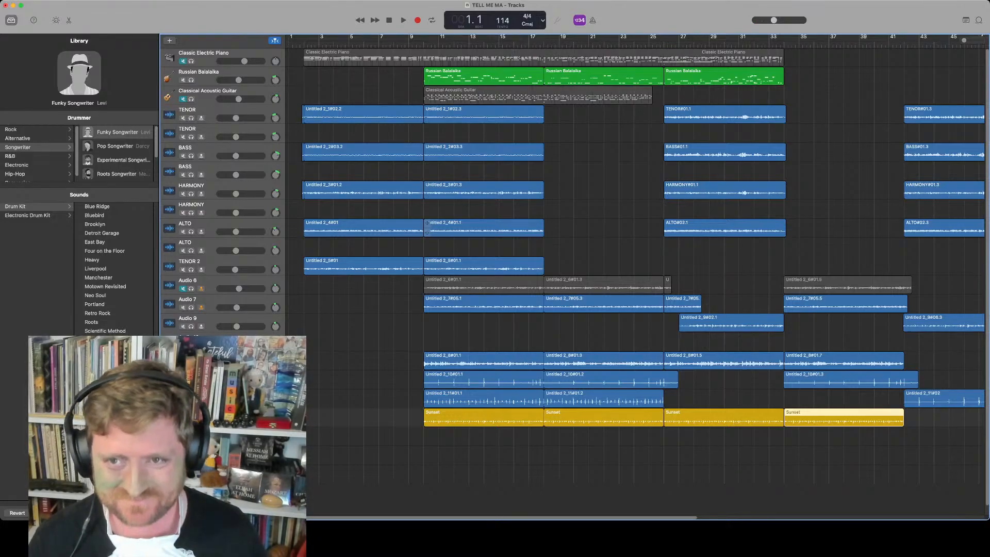
Duplicate the TENOR 2 track and raise the new track's volume slightly
click(206, 72)
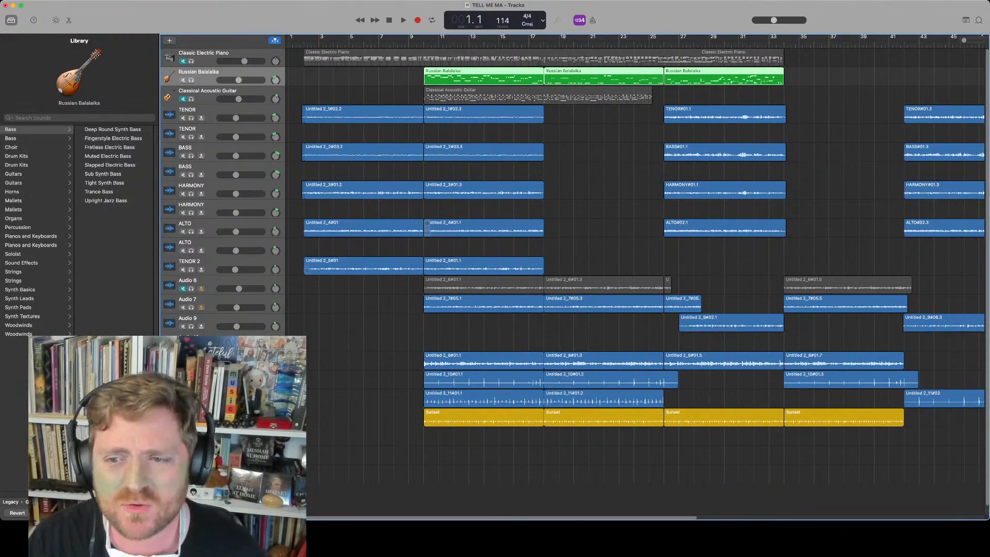
click(201, 262)
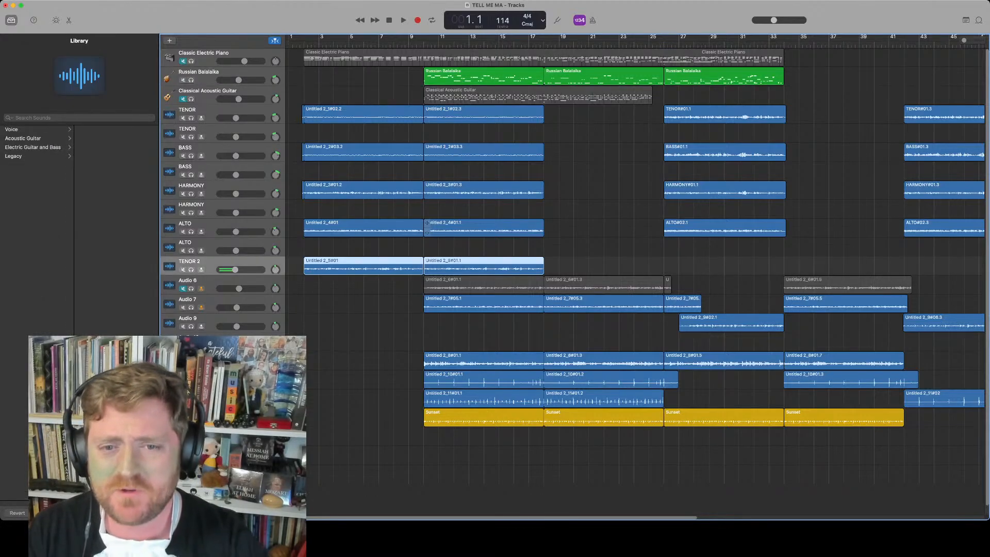
key(super+d)
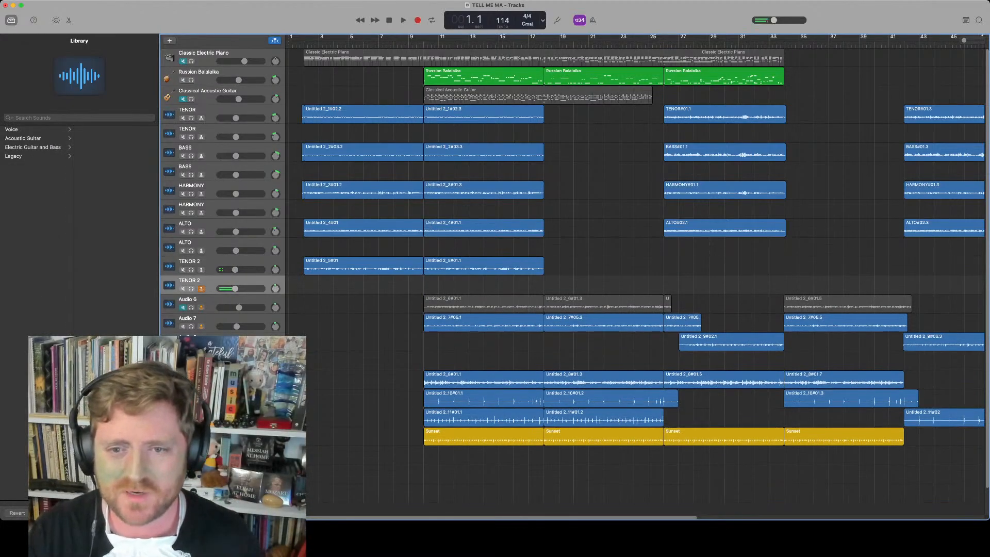
drag(235, 289, 241, 289)
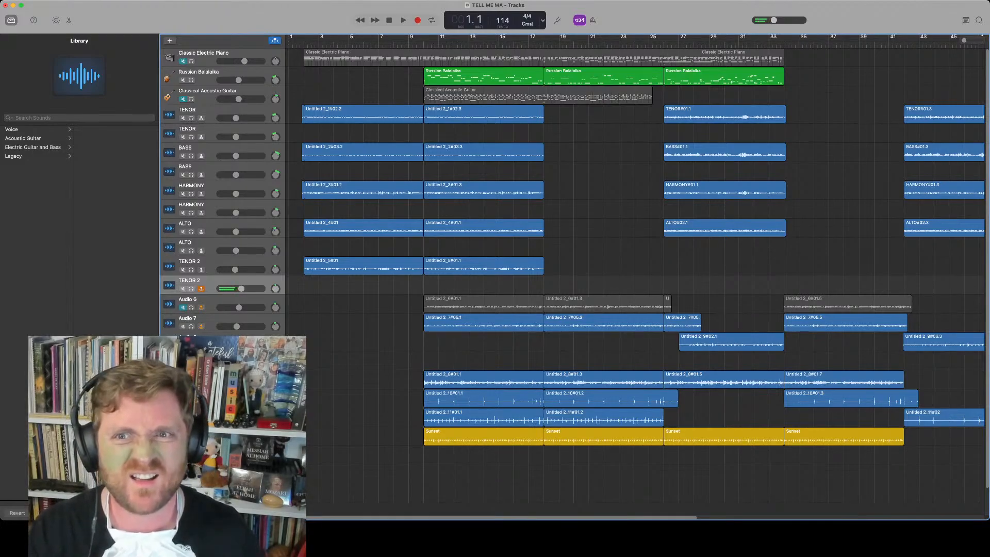
Play the song and mute the Audio 11 track during playback
key(space)
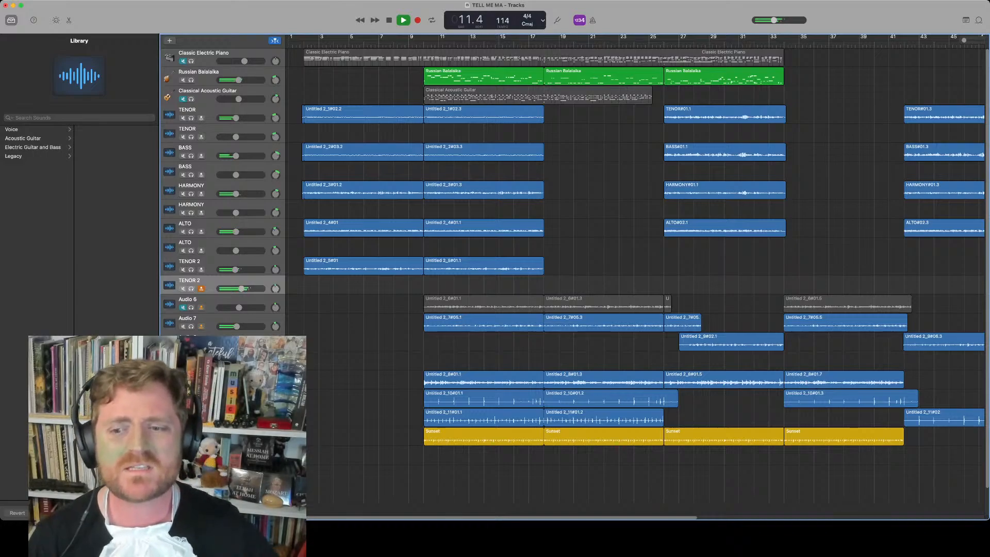
click(183, 421)
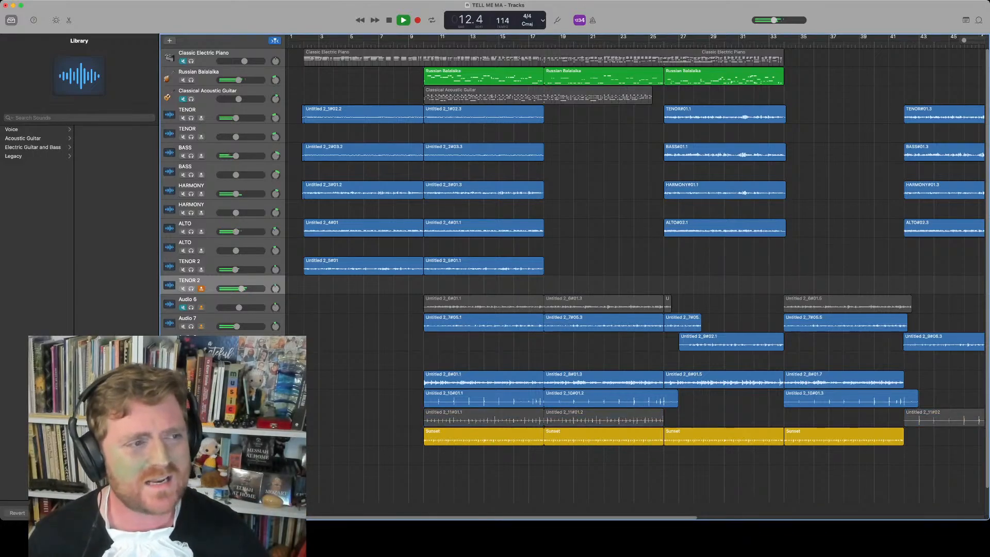
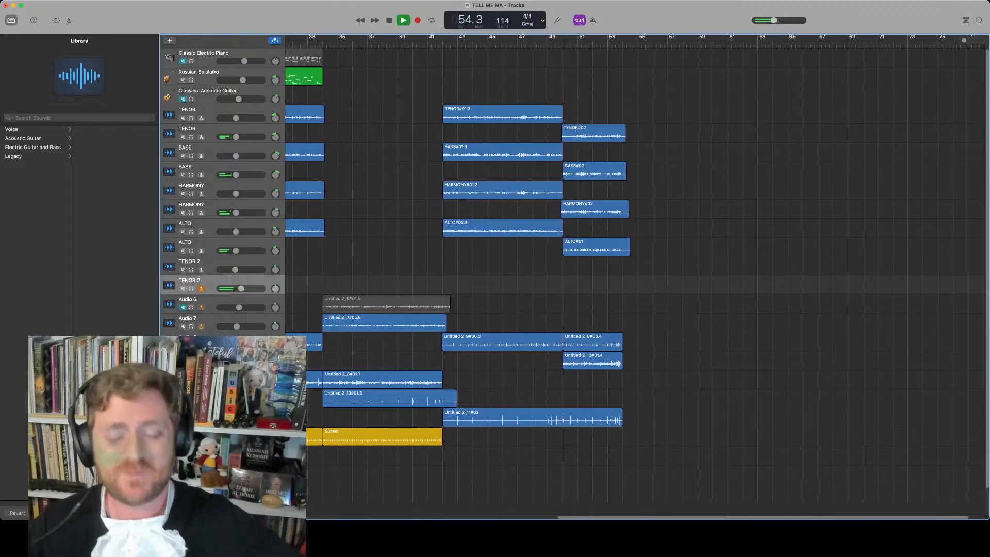
Stop playback and scan across the whole arrangement to review the vocal, drum and instrument regions
key(space)
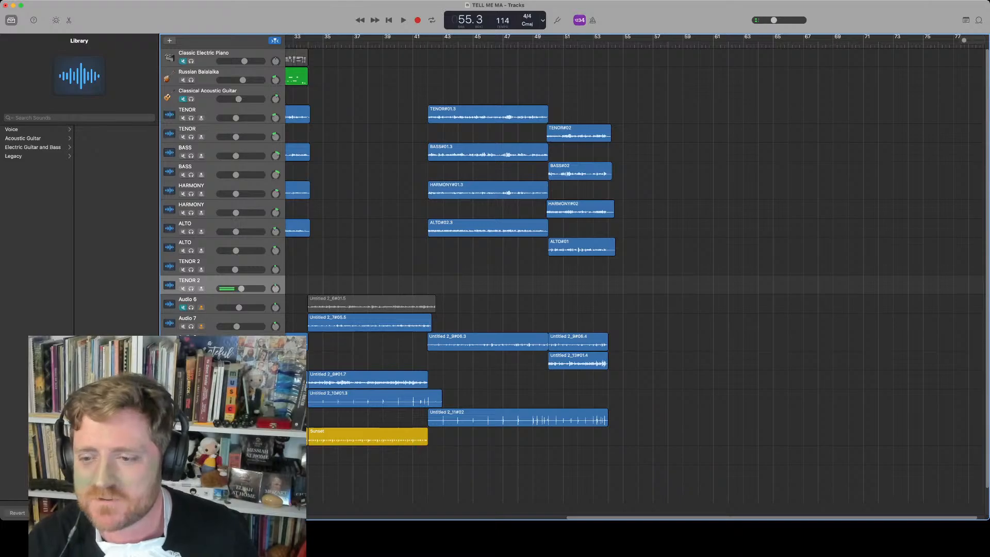
scroll(567, 268, down, 2)
scroll(634, 268, left, 10)
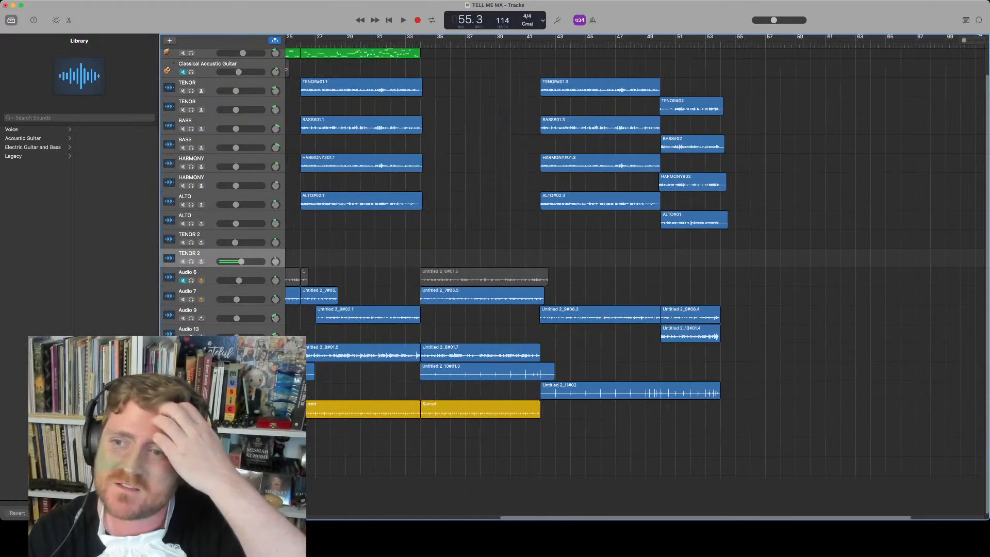
scroll(634, 268, right, 9)
scroll(635, 269, left, 10)
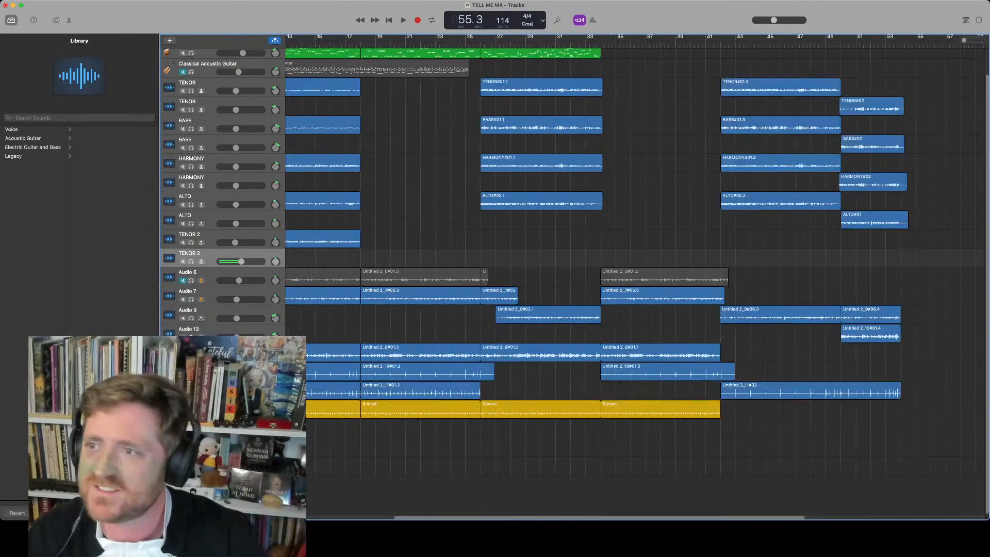
scroll(567, 268, up, 2)
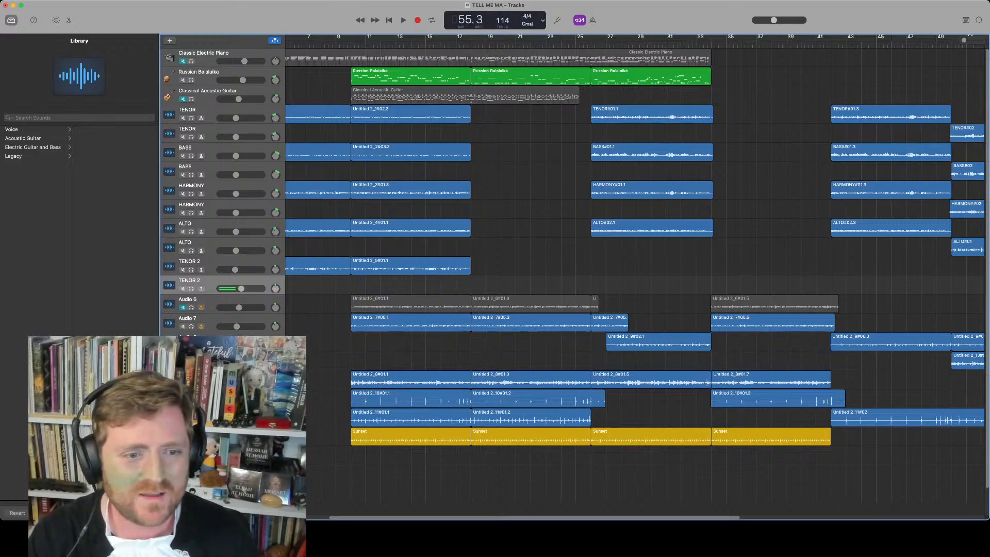
scroll(634, 273, right, 10)
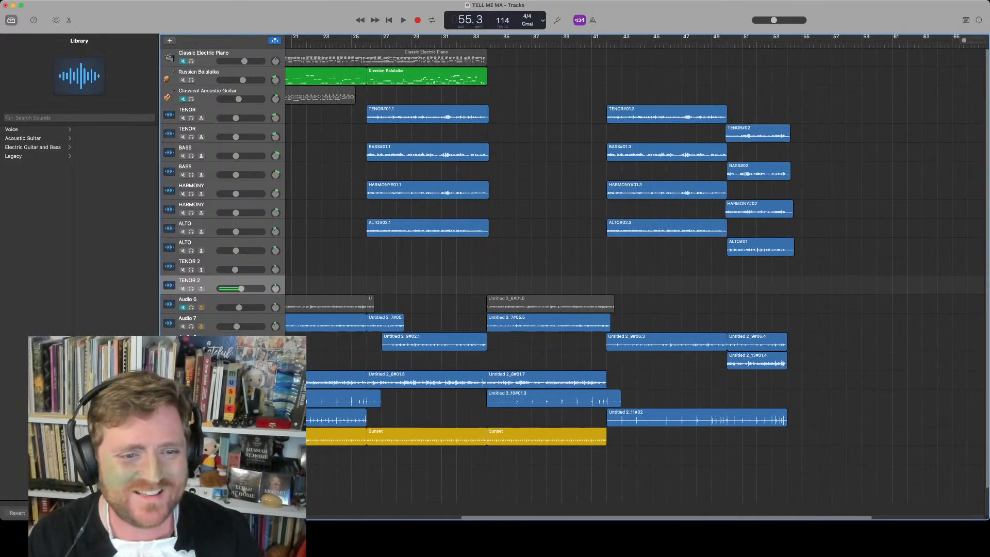
scroll(634, 273, left, 1)
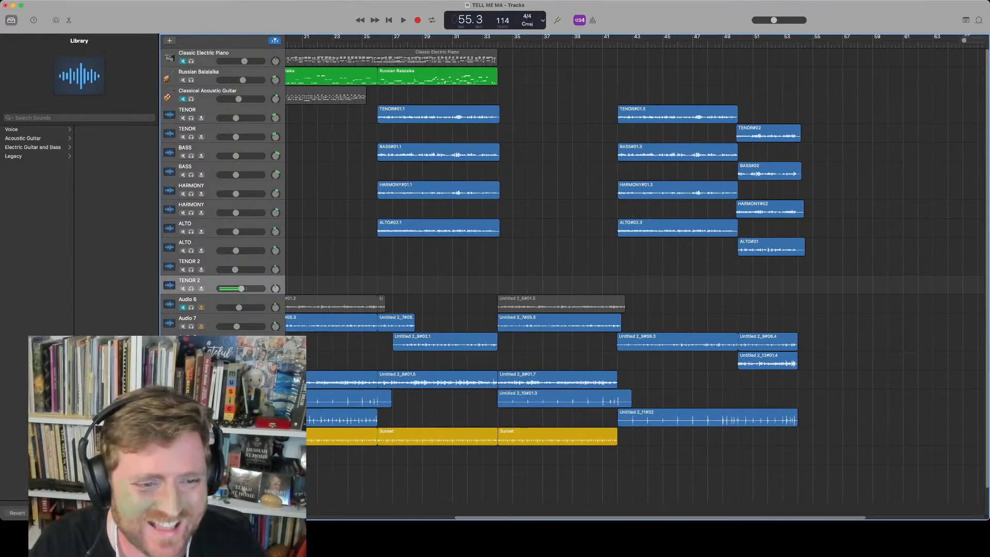
scroll(634, 273, left, 2)
scroll(634, 273, right, 1)
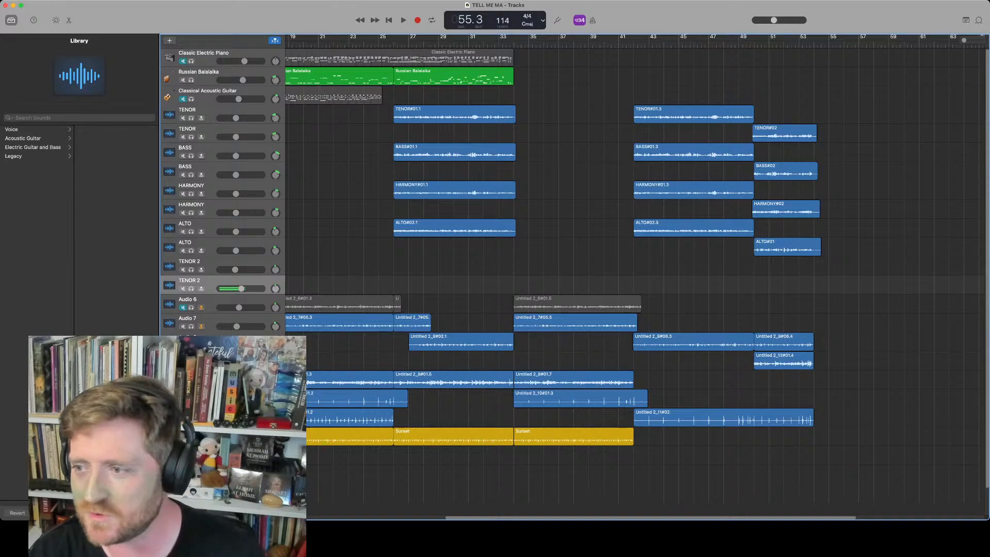
key(super+Tab)
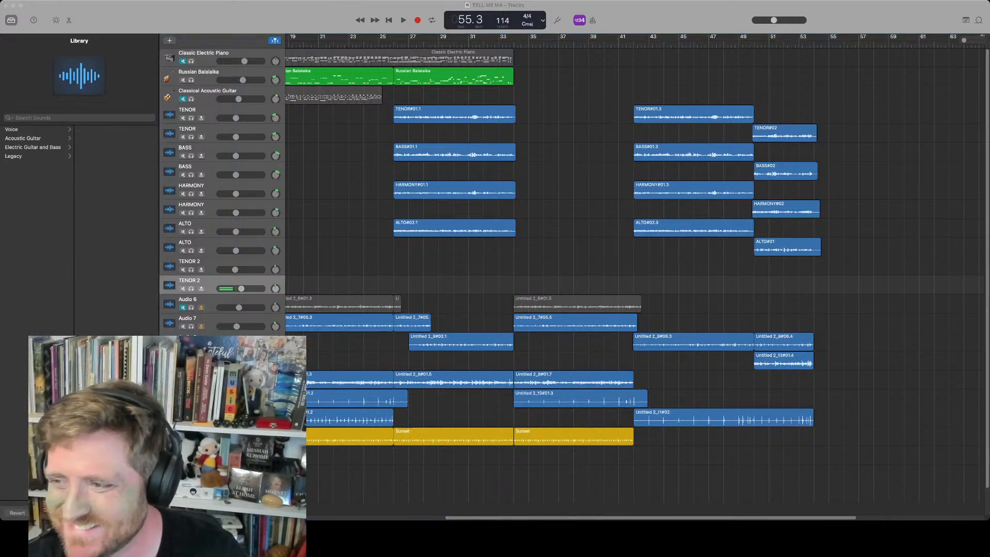